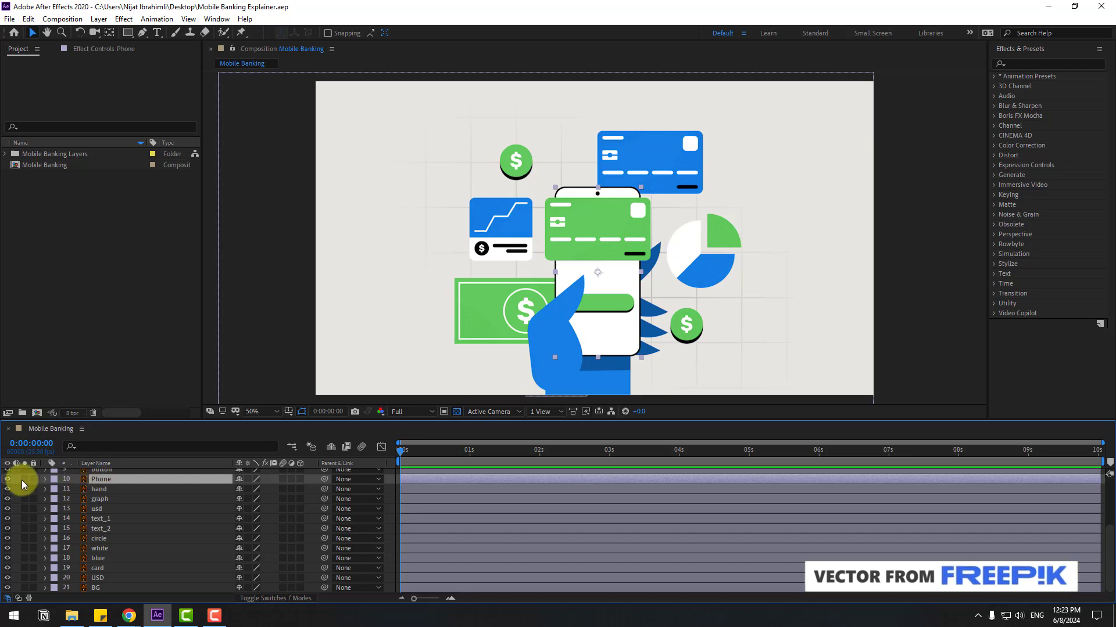
# Step: Solo the Phone layer, duplicate it, and pre-compose the duplicate as "Screen", leaving all attributes in Mobile Banking
pyautogui.click(22, 480)
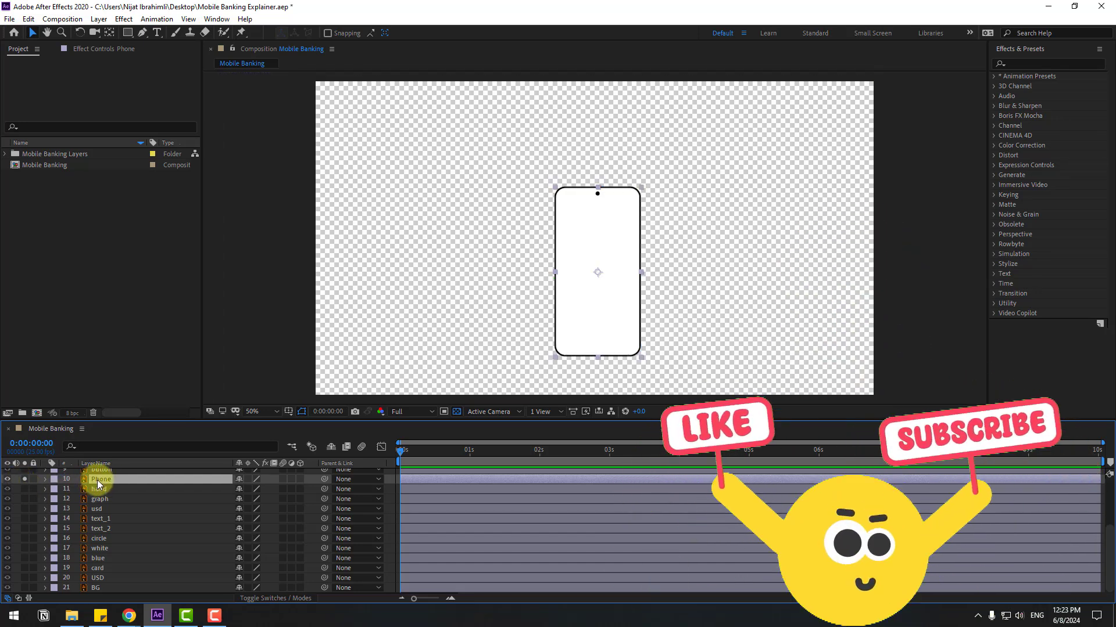
pyautogui.hotkey('ctrl', 'd')
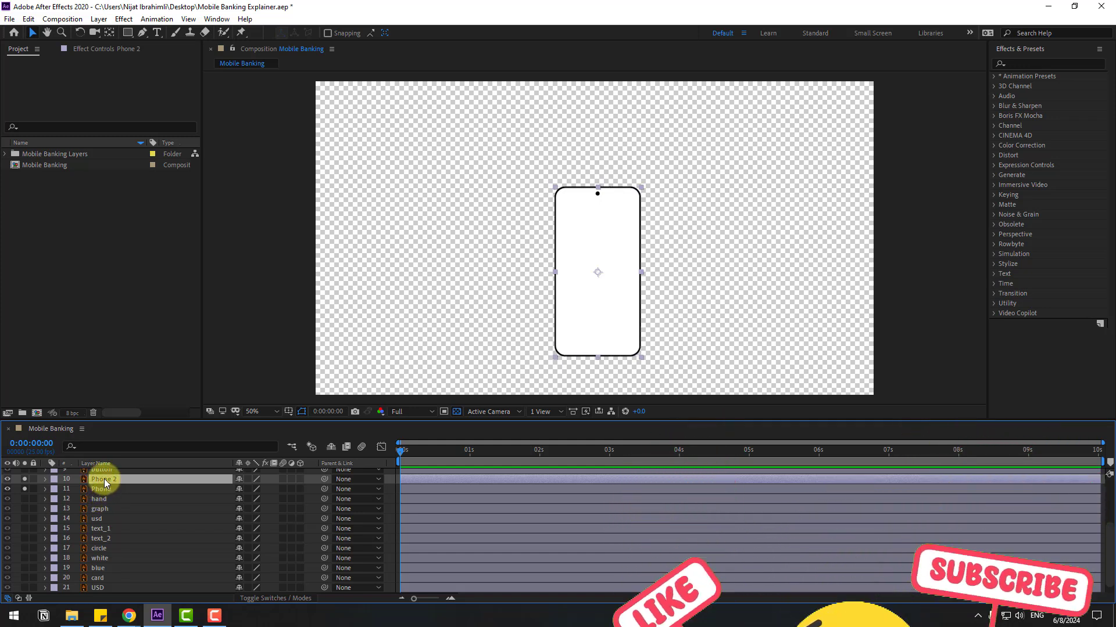
pyautogui.rightClick(104, 479)
pyautogui.click(141, 416)
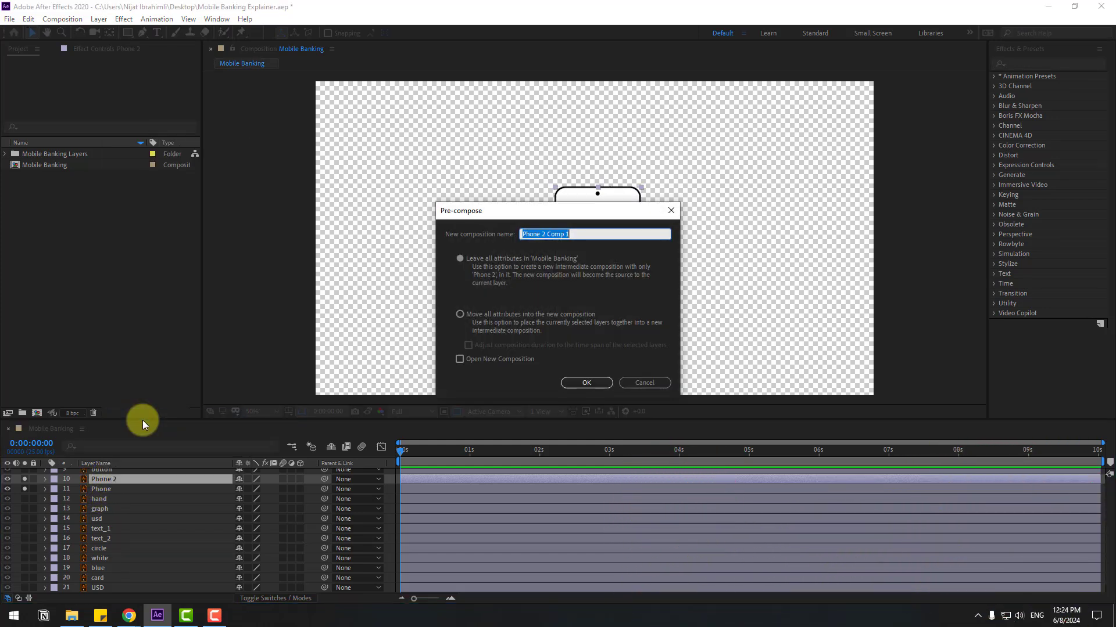
pyautogui.write('Screen')
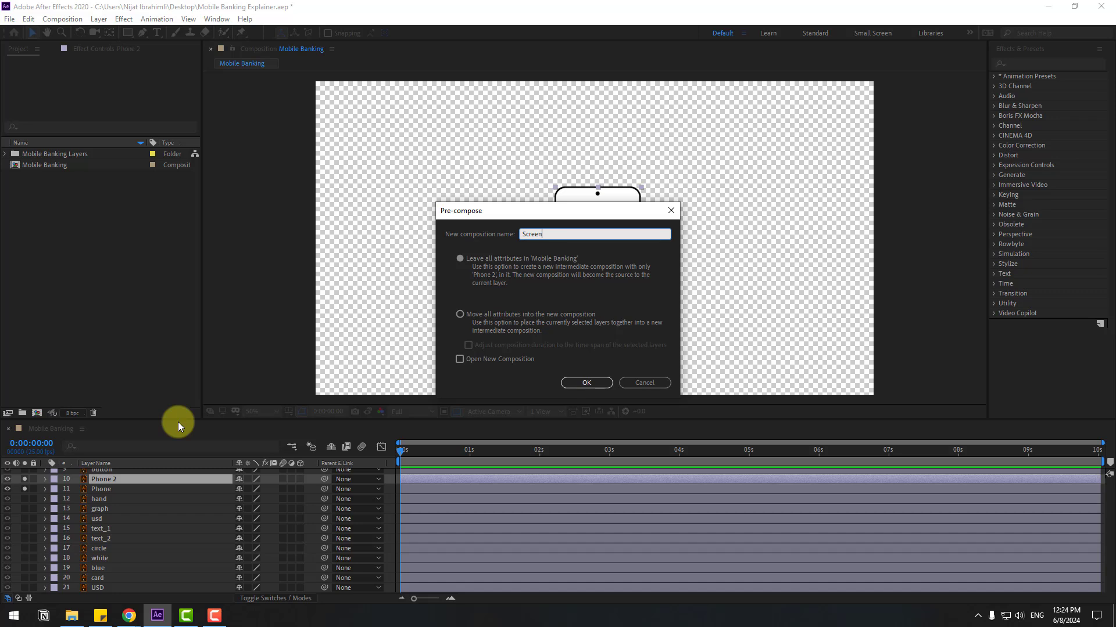
pyautogui.click(585, 384)
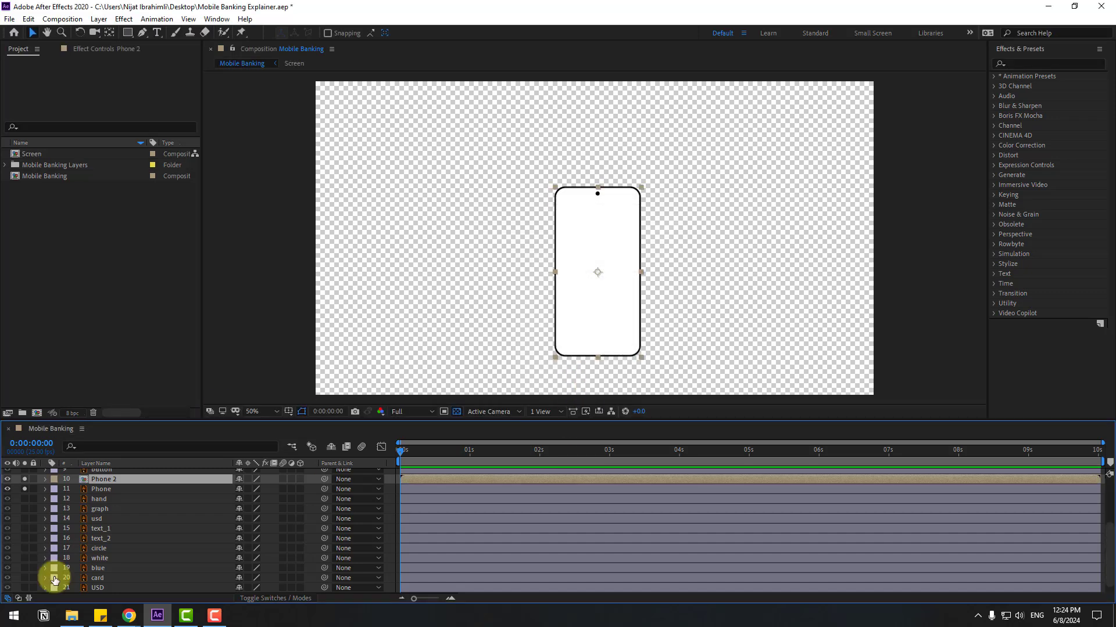
# Step: Open the Screen composition and delete the phone artwork layer inside it
pyautogui.doubleClick(96, 482)
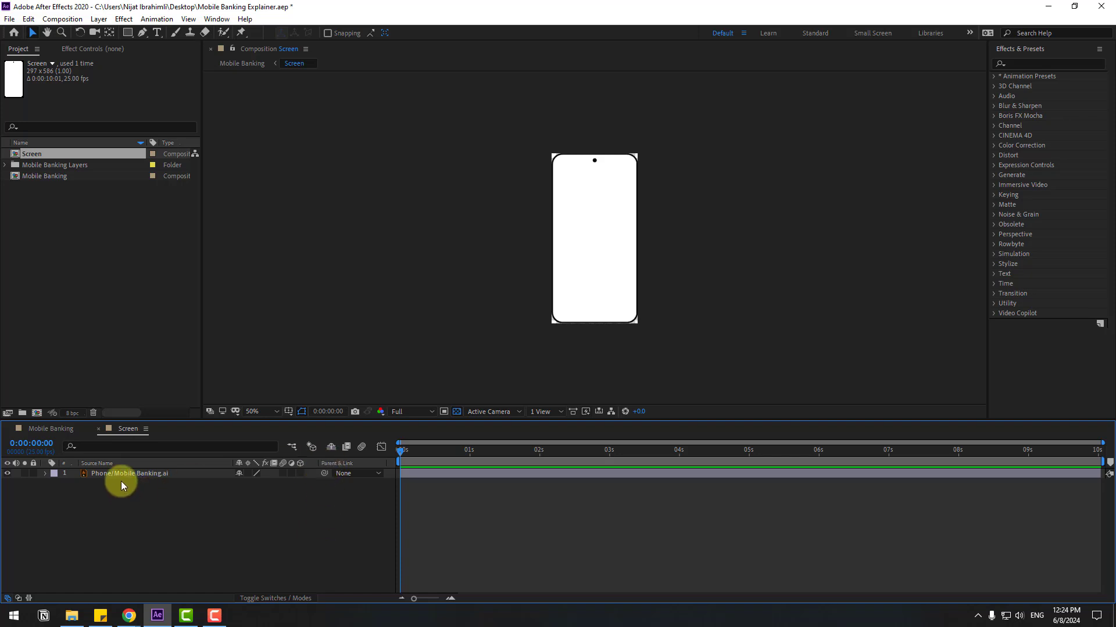
pyautogui.click(125, 477)
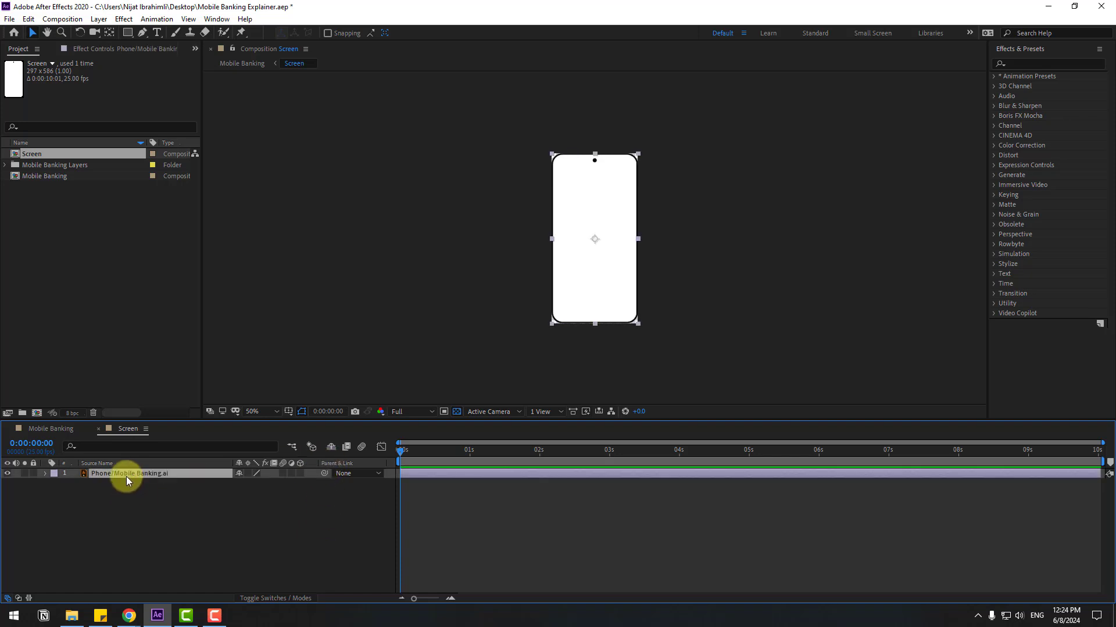
pyautogui.press('Delete')
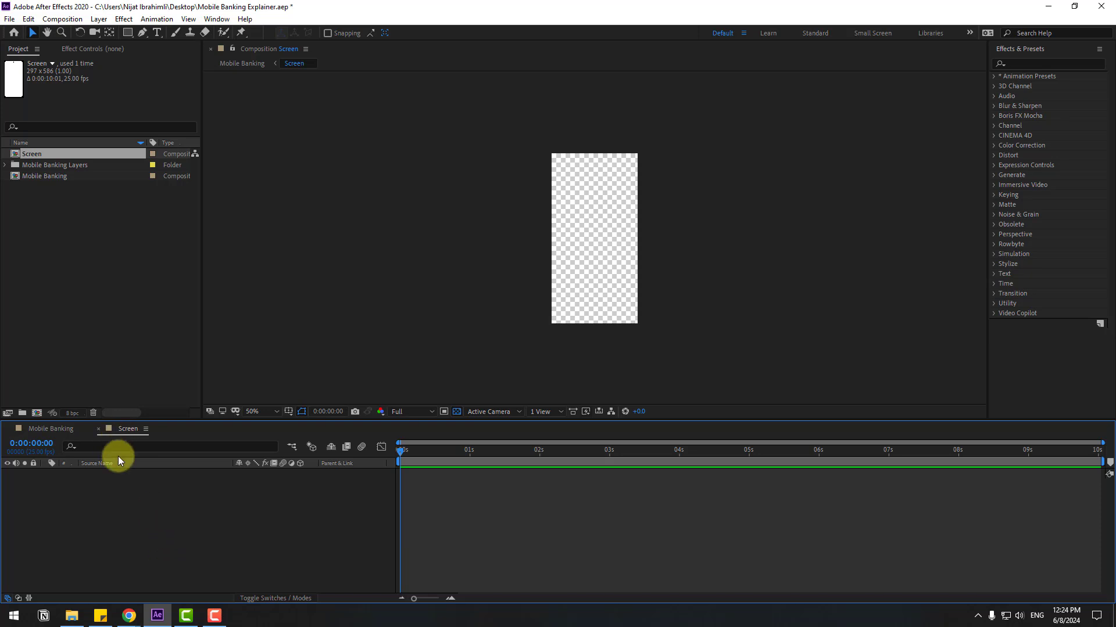
# Step: Return to the Mobile Banking composition and turn off solo for the Phone 2 and Phone layers
pyautogui.click(50, 429)
pyautogui.scroll(-3, 93, 533)
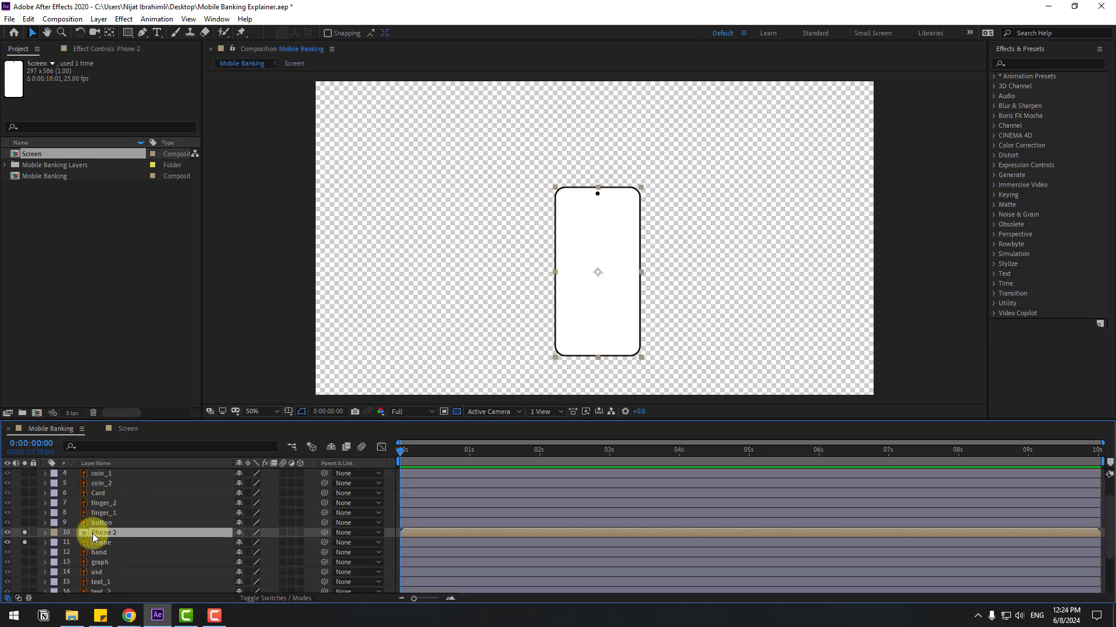
pyautogui.click(26, 533)
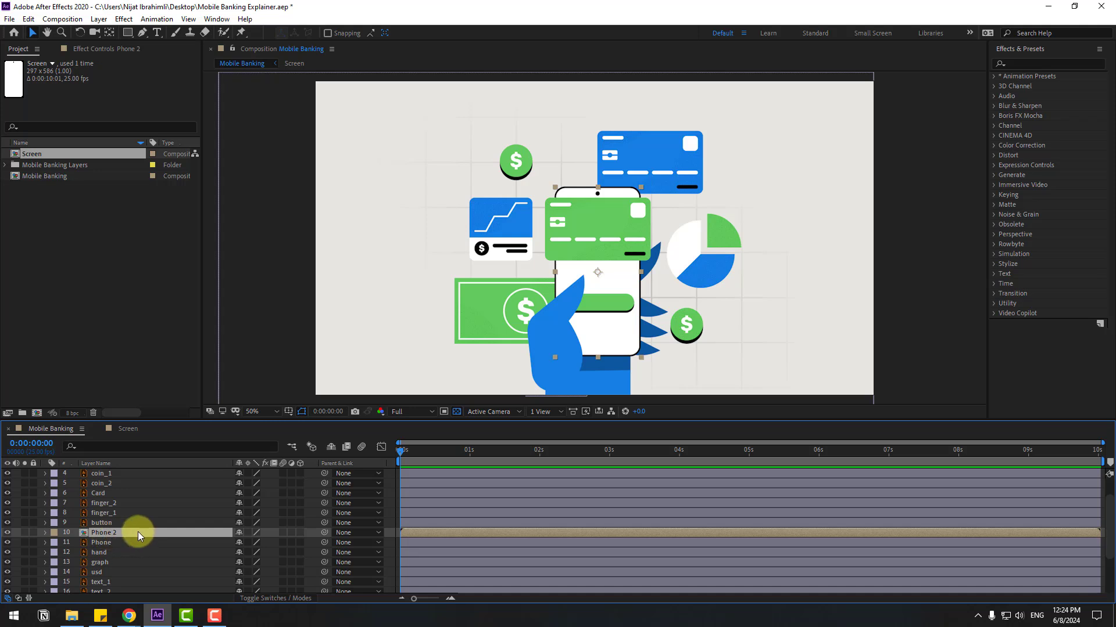
# Step: Parent the Phone 2 layer to Phone, and the Phone layer to hand
pyautogui.moveTo(325, 533); pyautogui.dragTo(107, 543)
pyautogui.scroll(-3, 141, 545)
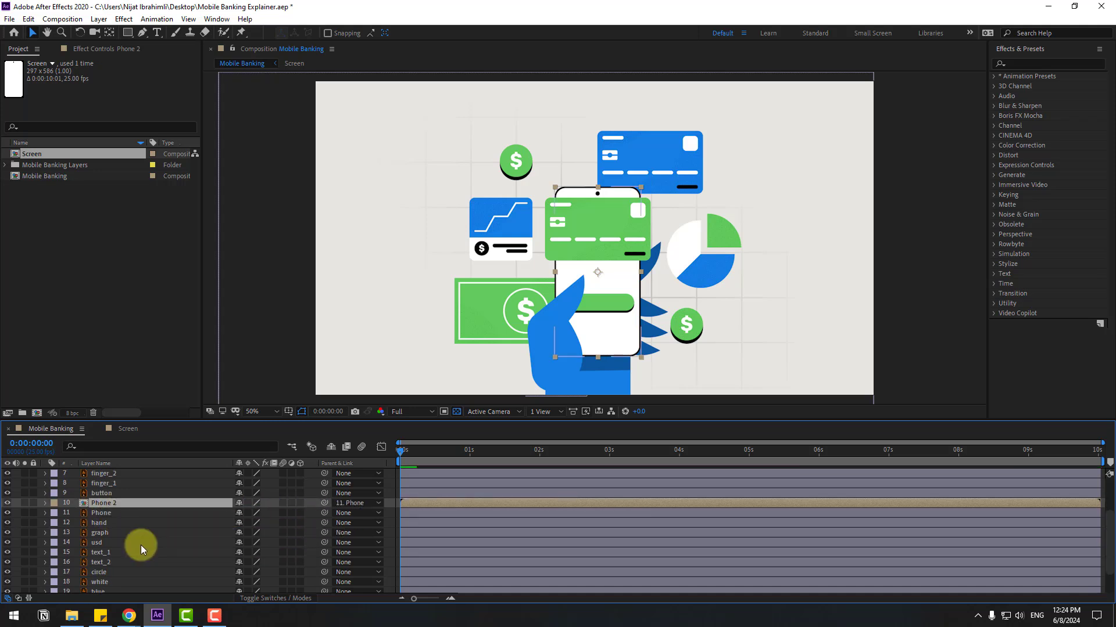
pyautogui.click(106, 514)
pyautogui.moveTo(325, 514); pyautogui.dragTo(99, 522)
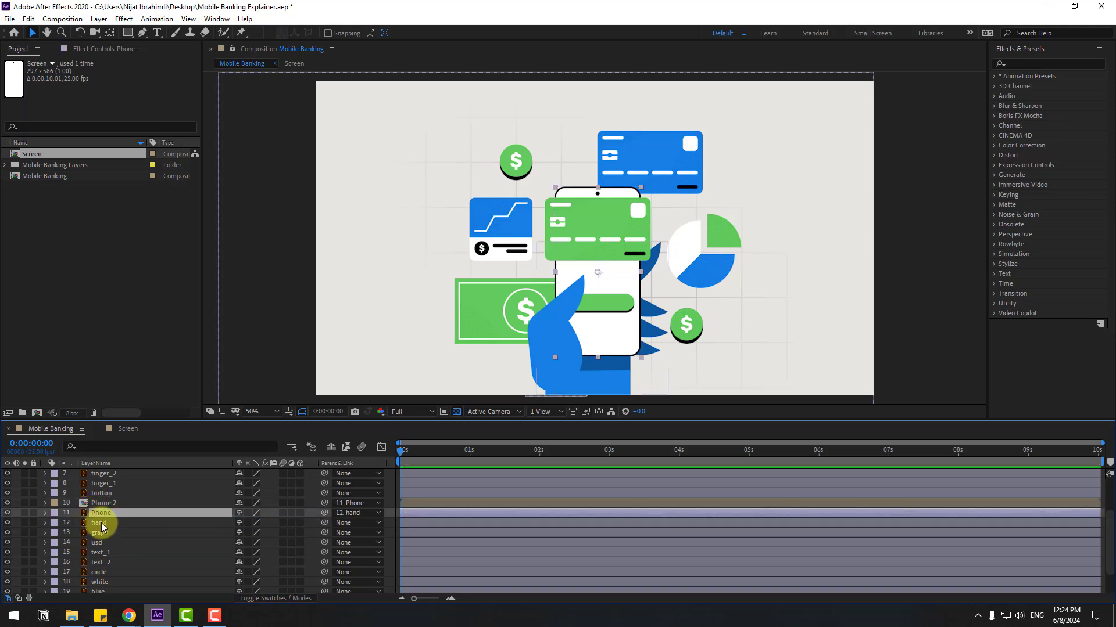
# Step: Isolate the hand layer, move its anchor point to the bottom centre of the wrist, and end the isolation
pyautogui.click(24, 523)
pyautogui.click(109, 32)
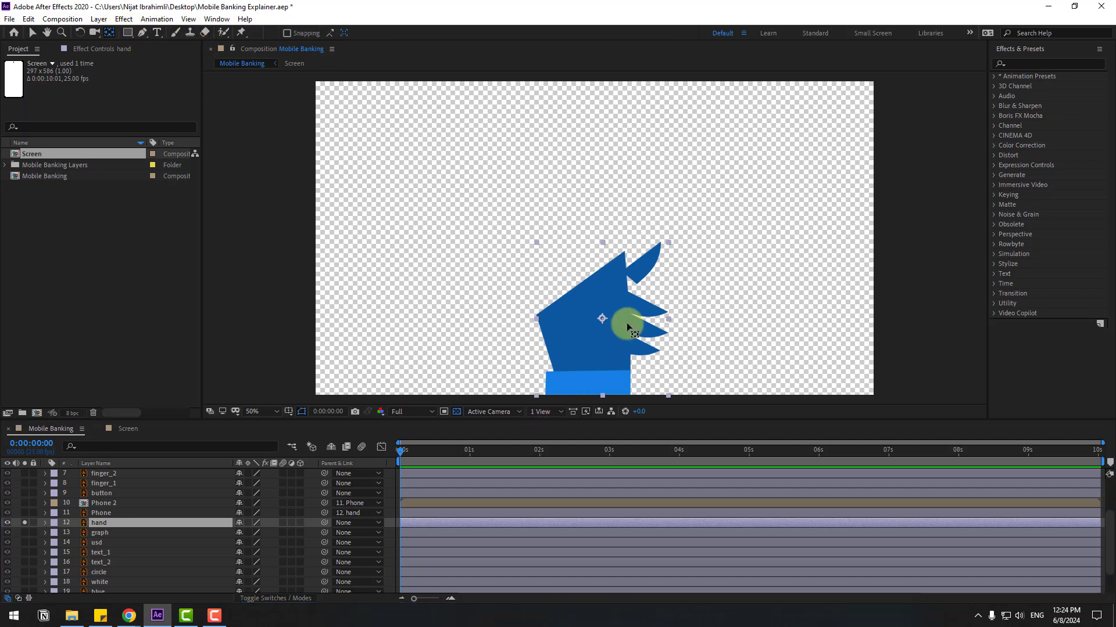
pyautogui.moveTo(603, 318); pyautogui.dragTo(589, 395)
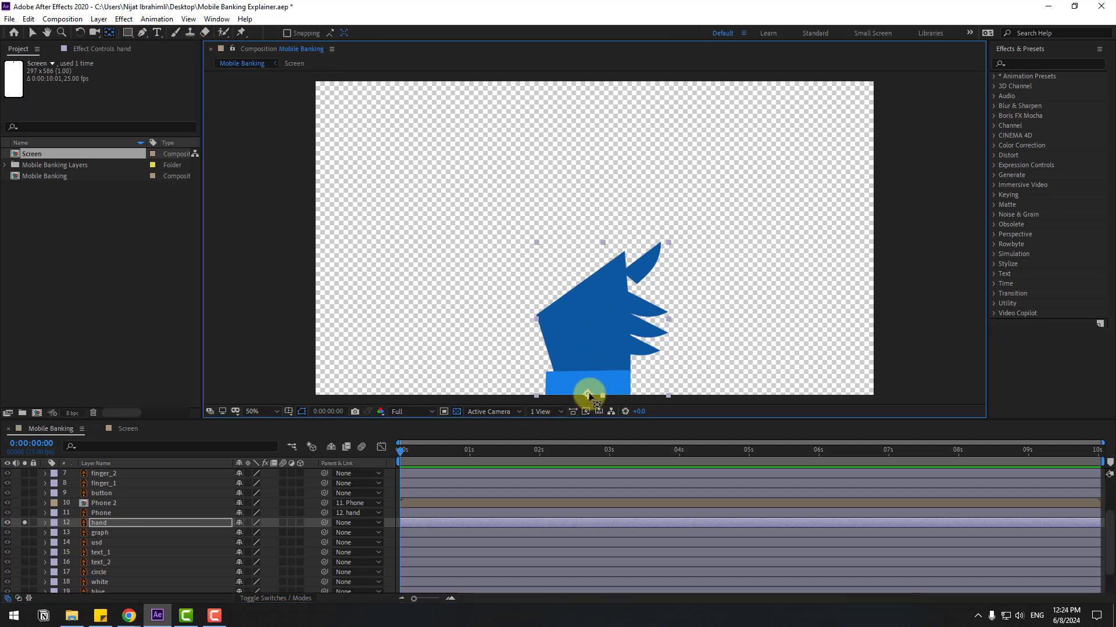
pyautogui.click(33, 32)
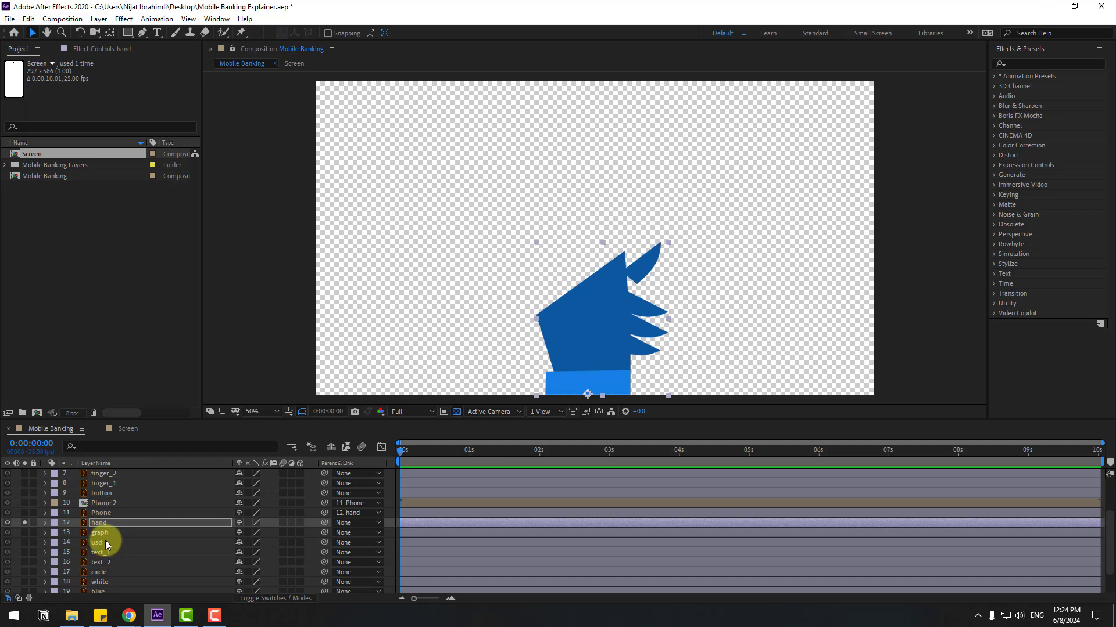
pyautogui.click(24, 522)
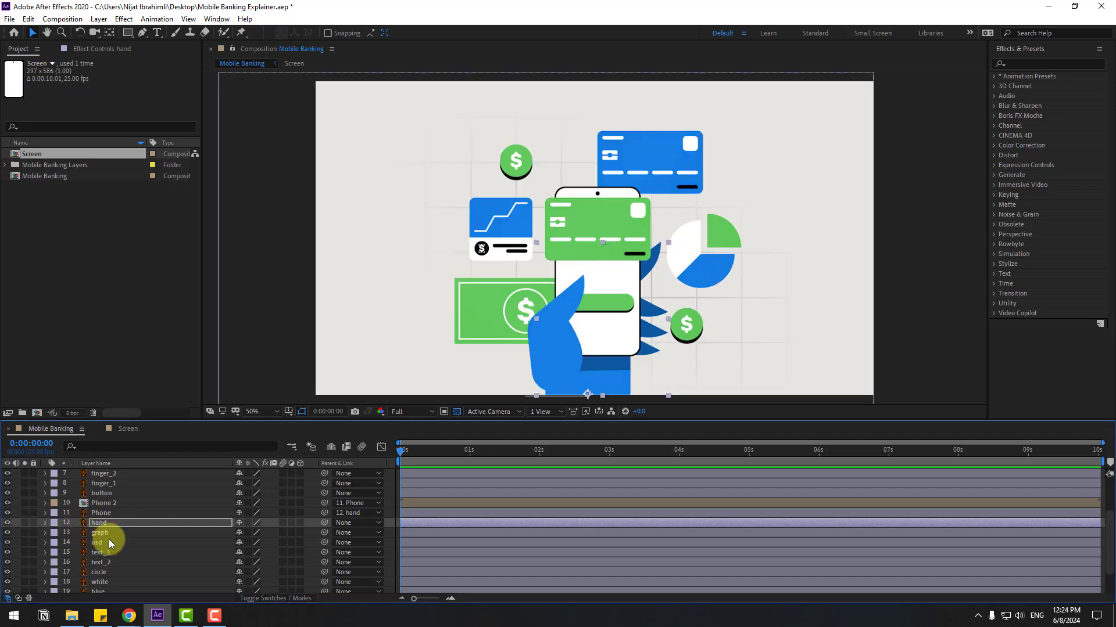
# Step: Parent the finger_2 layer to finger_1, and the finger_1 layer to hand
pyautogui.scroll(1, 110, 542)
pyautogui.click(107, 504)
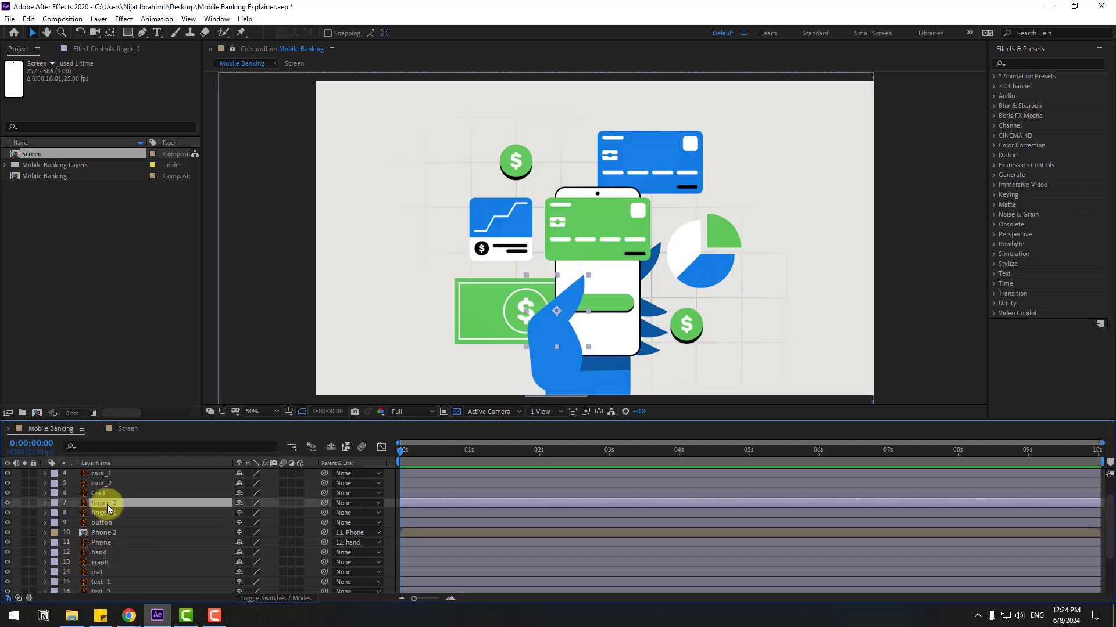
pyautogui.moveTo(324, 504); pyautogui.dragTo(105, 515)
pyautogui.click(151, 515)
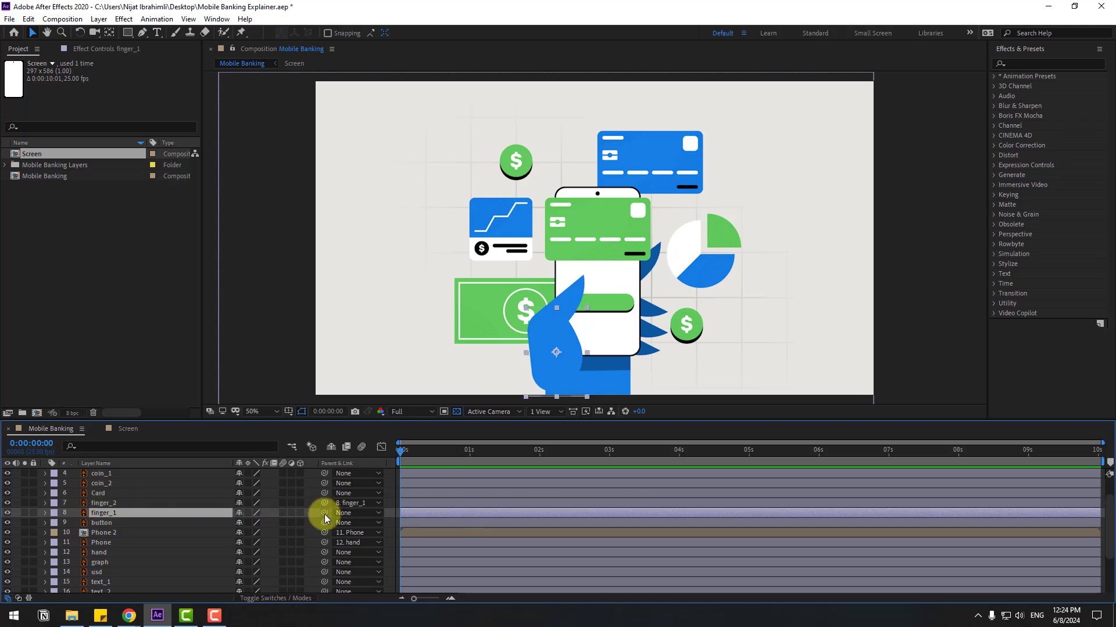
pyautogui.moveTo(325, 515); pyautogui.dragTo(100, 552)
# Step: Isolate the finger_1 layer, move its anchor point to the shape's lower end, and end the isolation
pyautogui.click(24, 513)
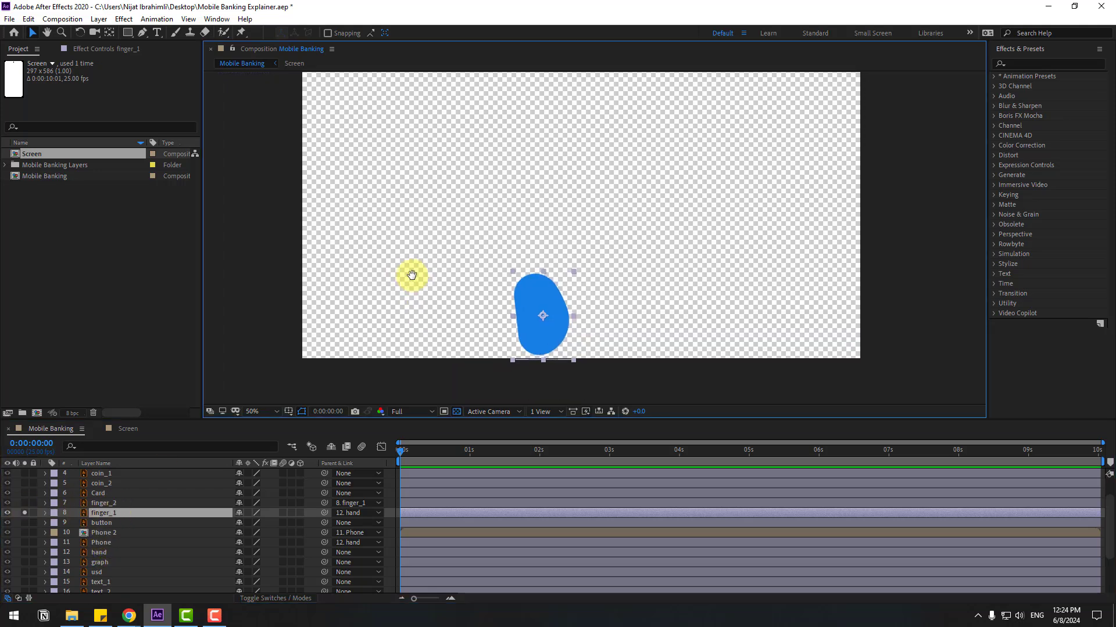
pyautogui.click(108, 33)
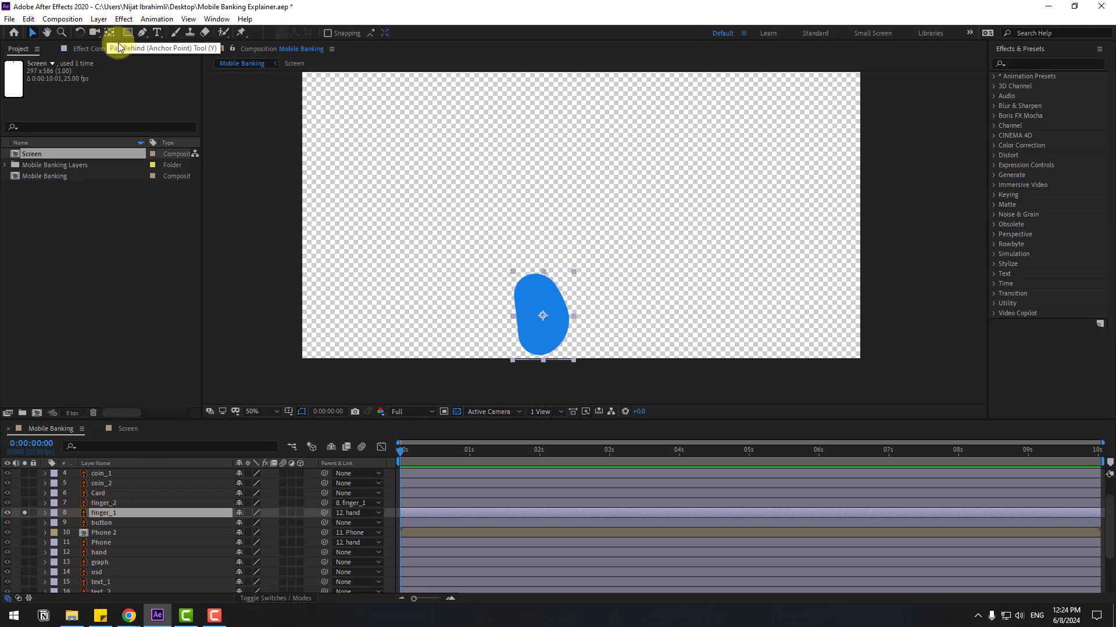
pyautogui.moveTo(545, 317); pyautogui.dragTo(541, 349)
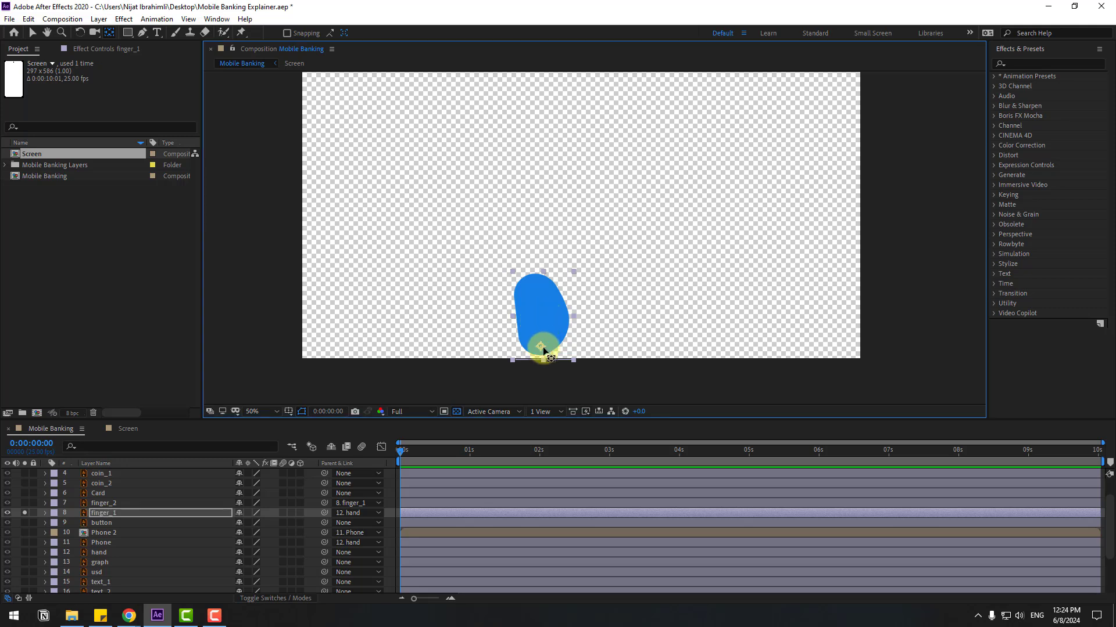
pyautogui.click(32, 33)
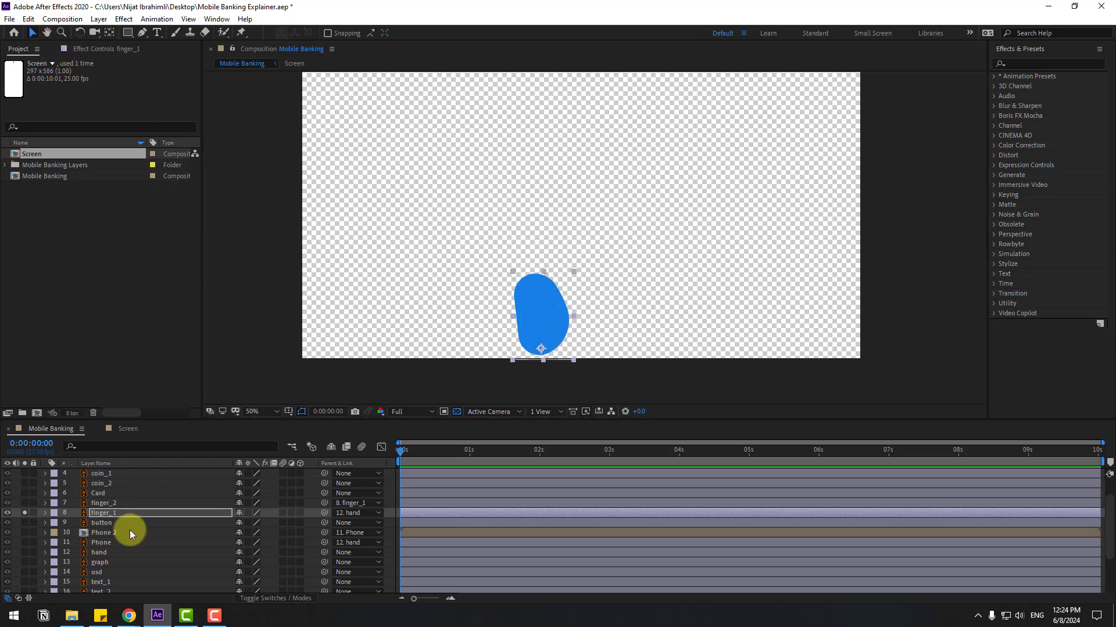
pyautogui.click(22, 512)
# Step: Isolate the finger_2 layer, move its anchor point to the rounded lower-left base of the thumb, and end the isolation
pyautogui.click(104, 503)
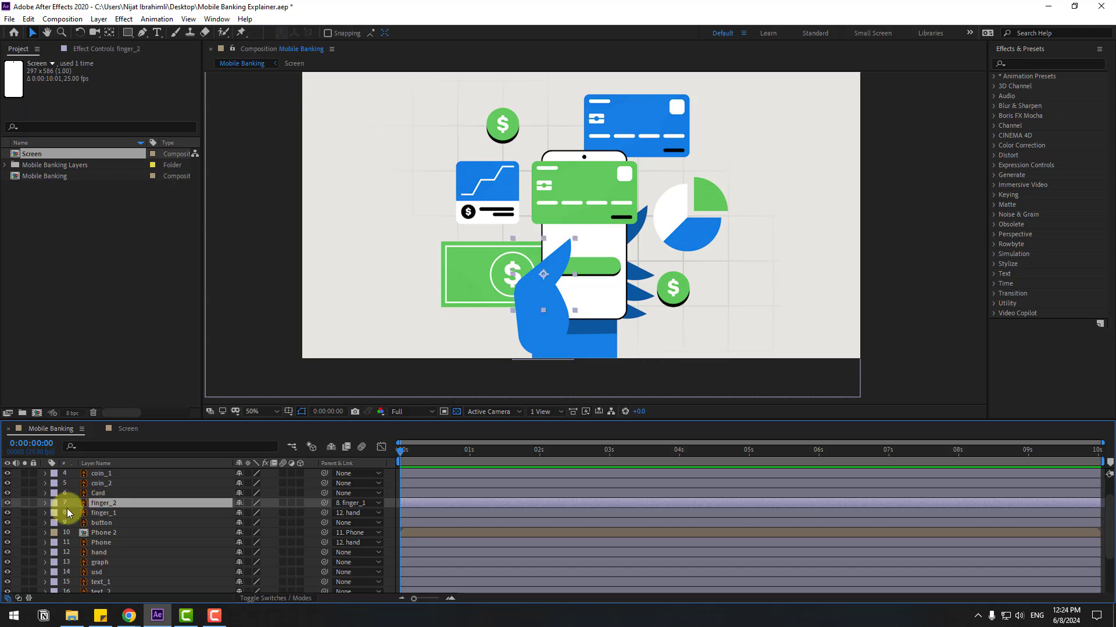
pyautogui.click(24, 503)
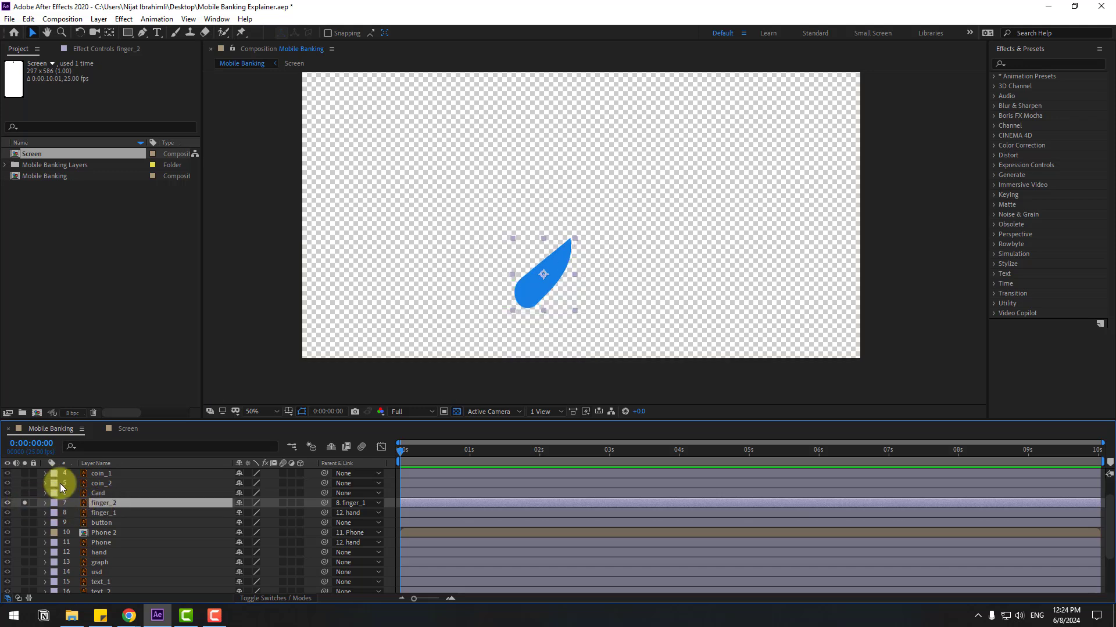
pyautogui.click(109, 32)
pyautogui.moveTo(544, 274); pyautogui.dragTo(523, 301)
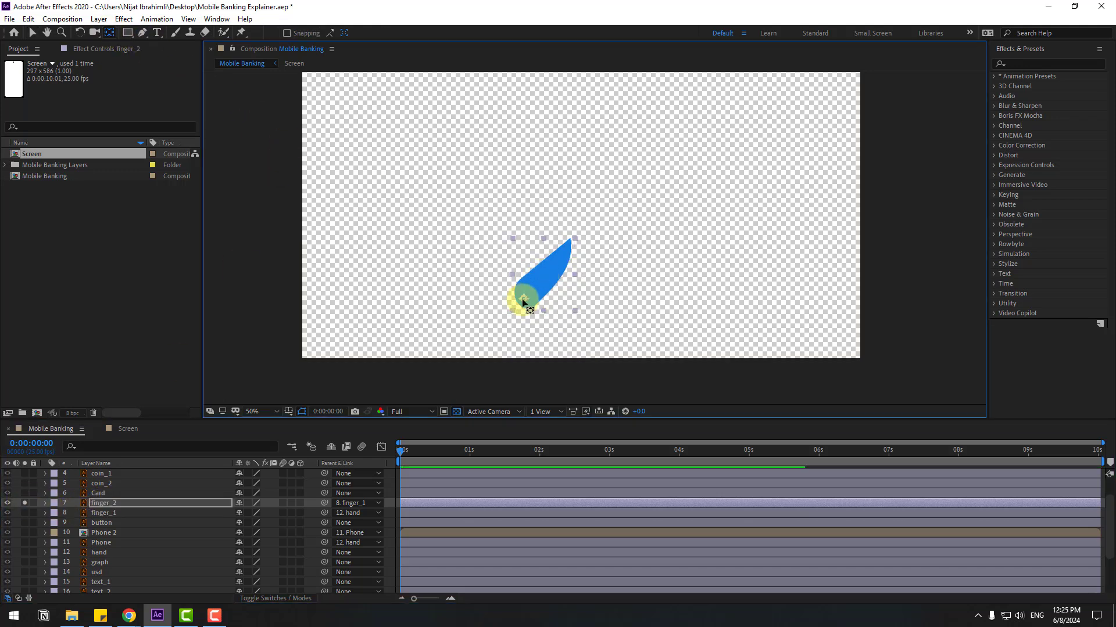
pyautogui.click(33, 33)
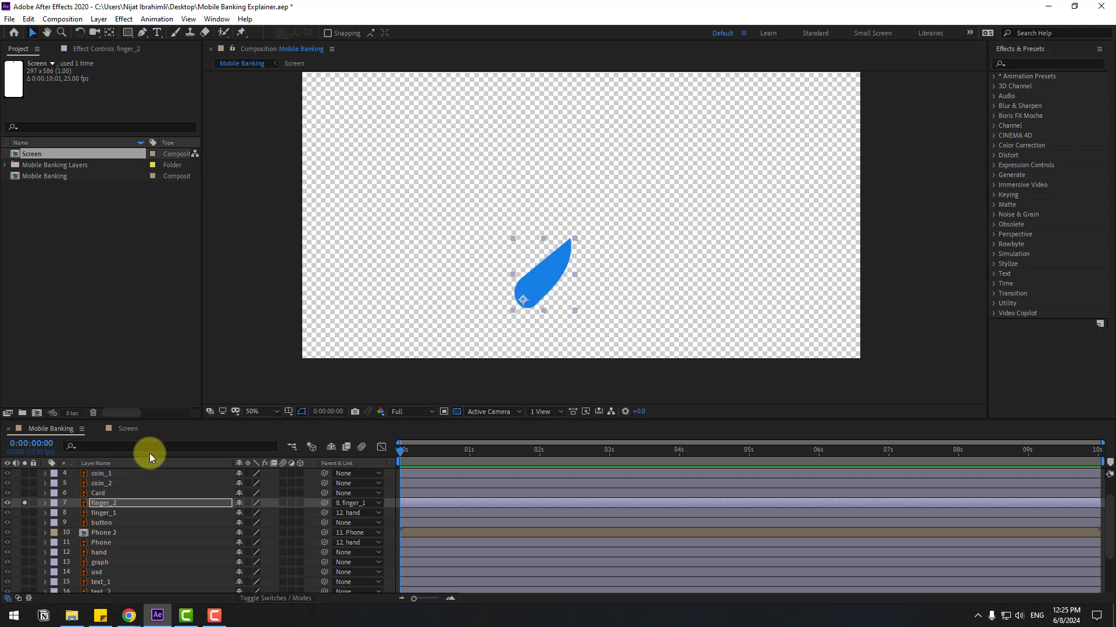
pyautogui.click(25, 503)
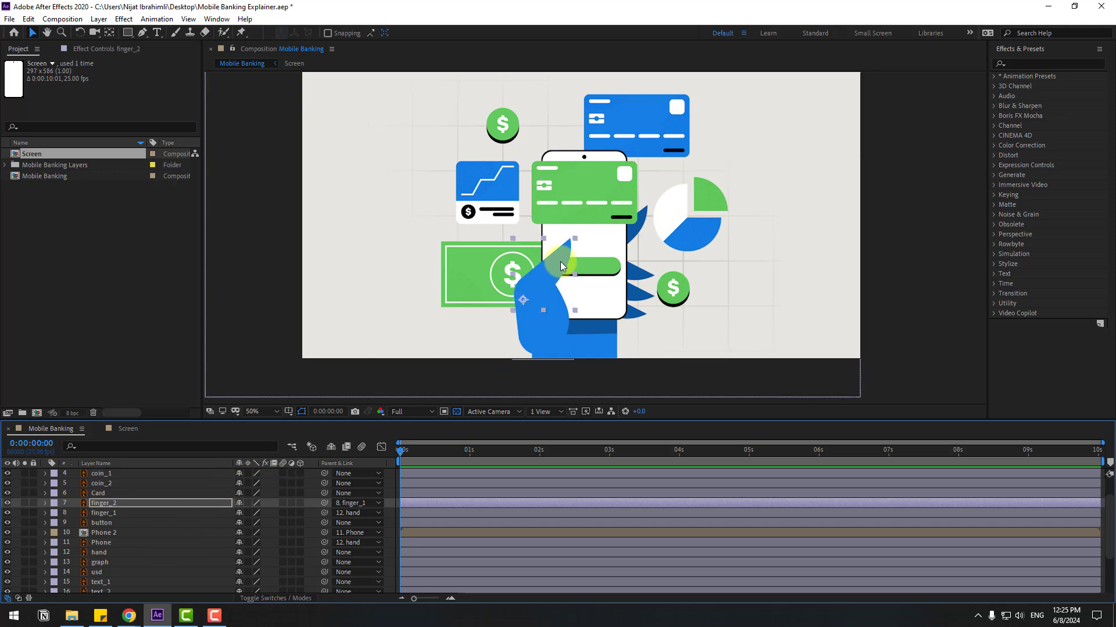
# Step: Add Rotation keyframes at 0:00:00:00 to the finger_2, finger_1 and hand layers together
pyautogui.click(116, 502)
pyautogui.keyDown('shift'); pyautogui.click(115, 513); pyautogui.keyUp('shift')
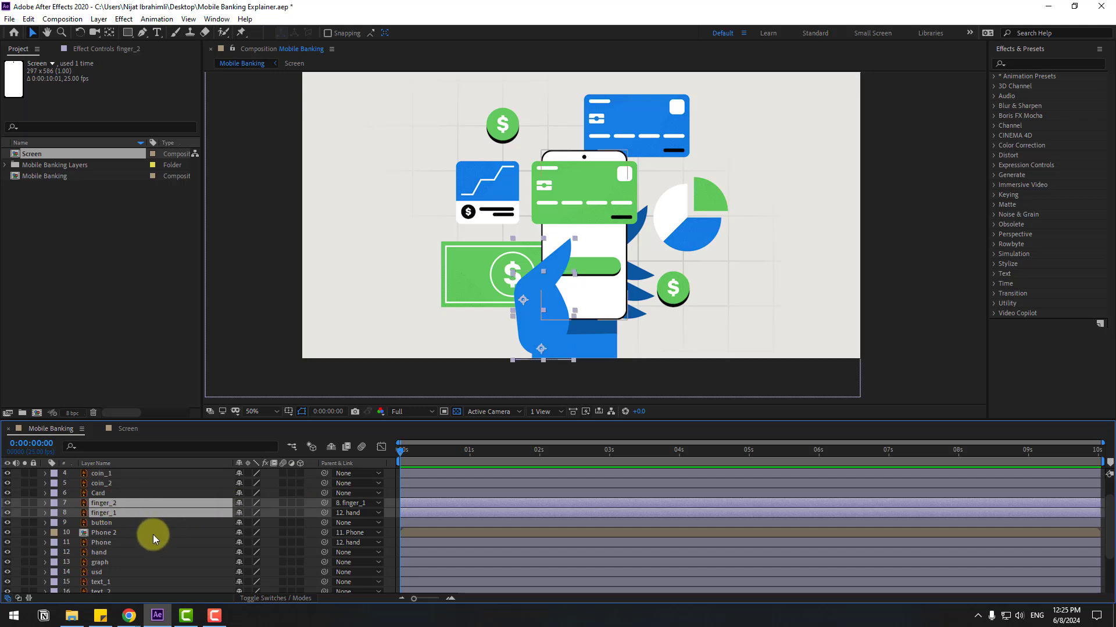
pyautogui.keyDown('ctrl'); pyautogui.click(100, 552); pyautogui.keyUp('ctrl')
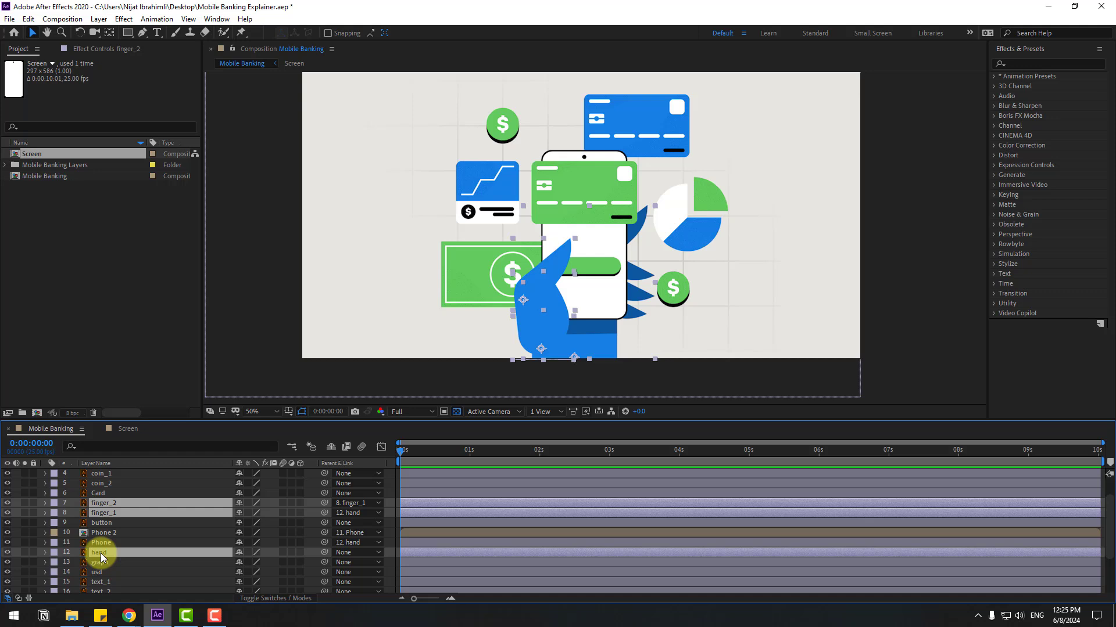
pyautogui.press('r')
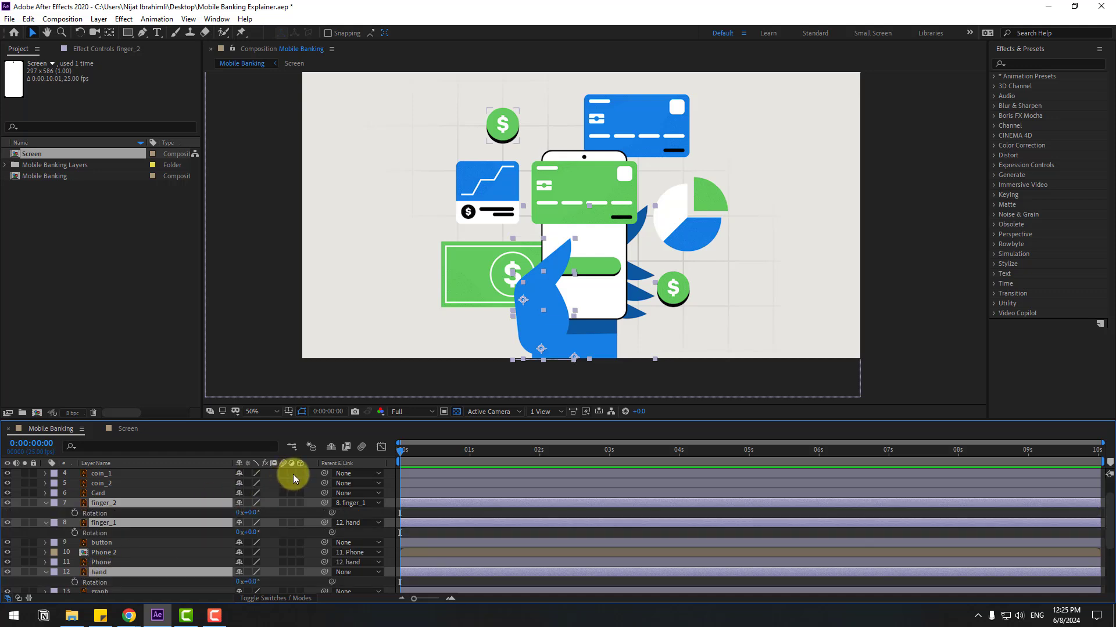
pyautogui.scroll(-1, 210, 490)
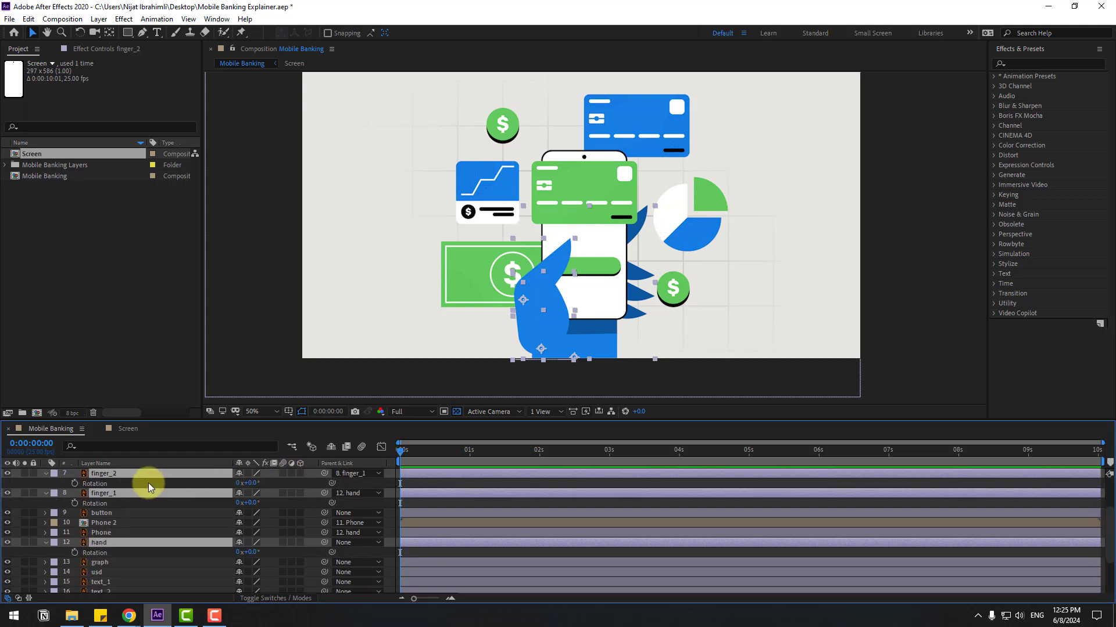
pyautogui.click(76, 483)
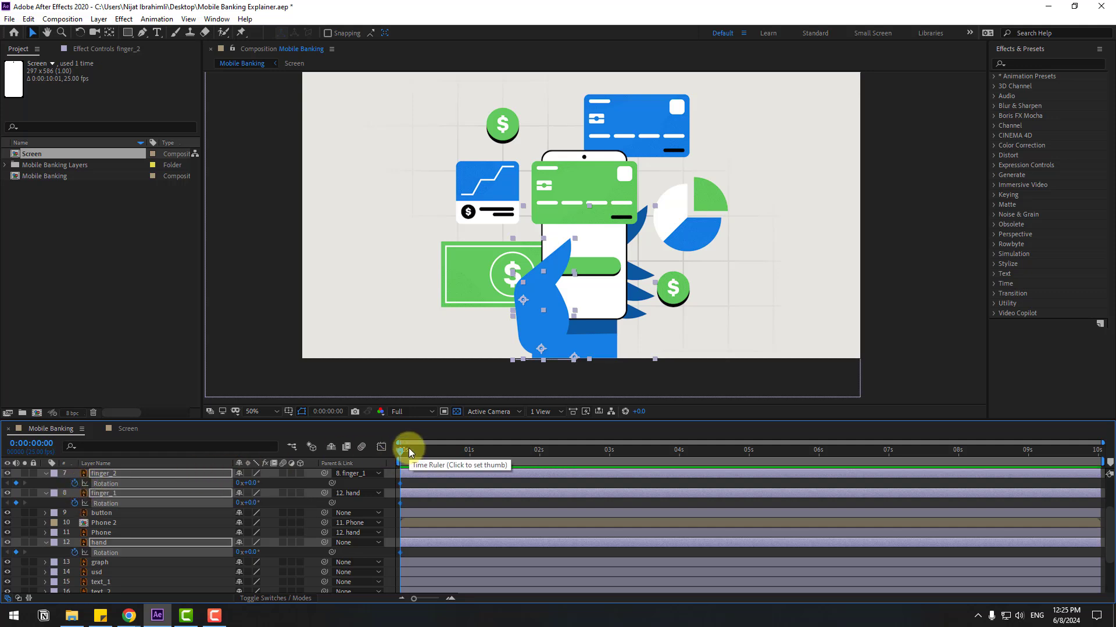
# Step: Move the current time forward 10 frames to 0:00:00:10
pyautogui.hotkey('shift', 'pagedown')
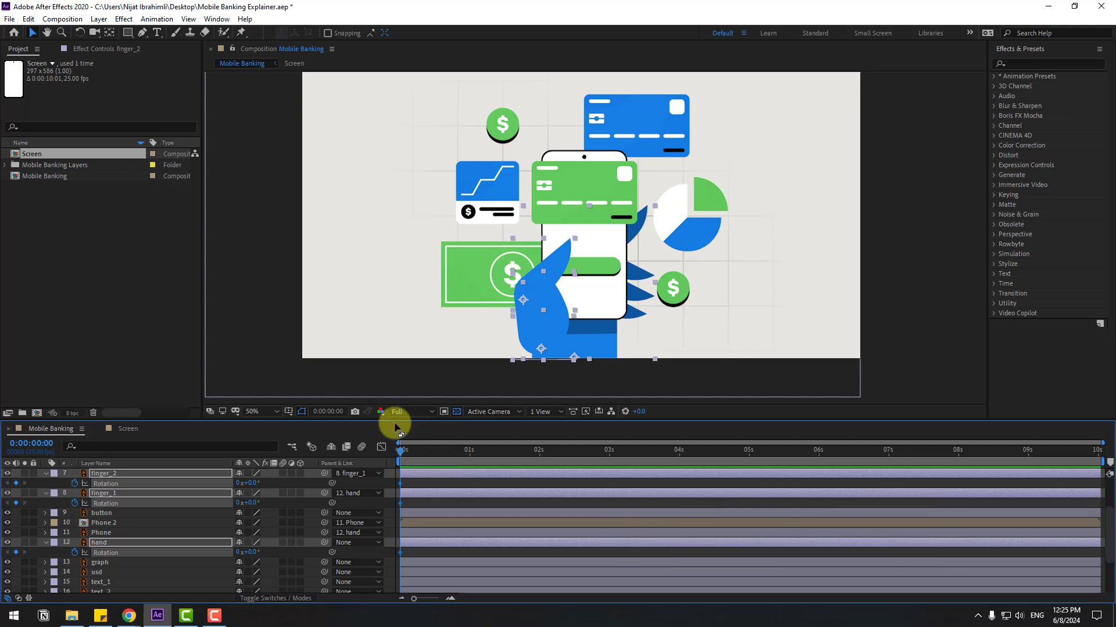
pyautogui.click(337, 412)
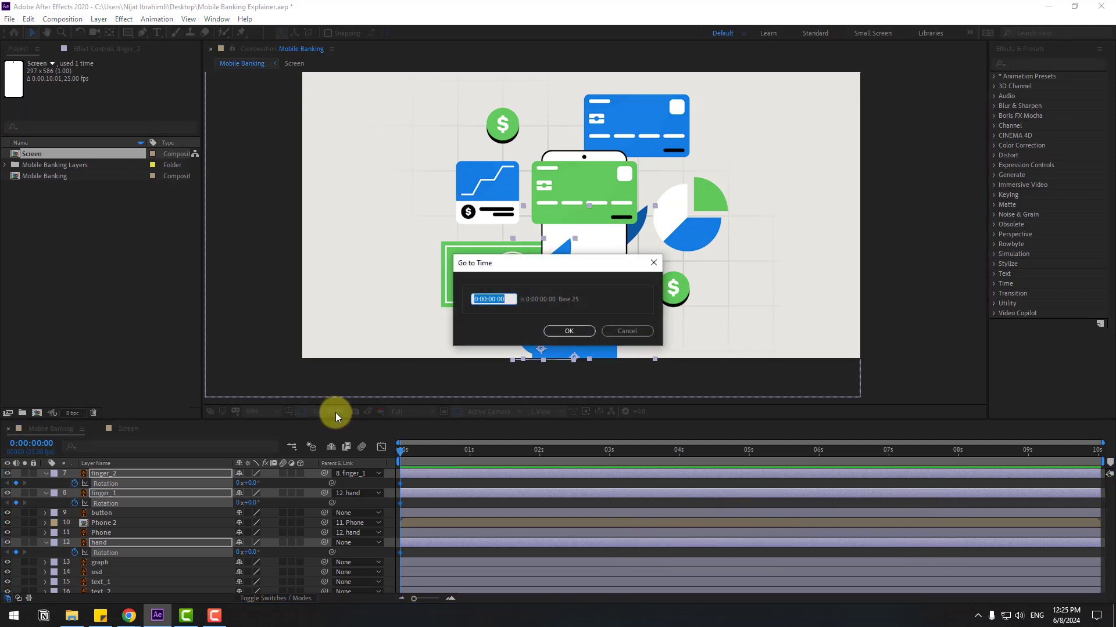
pyautogui.write('+10')
pyautogui.click(572, 330)
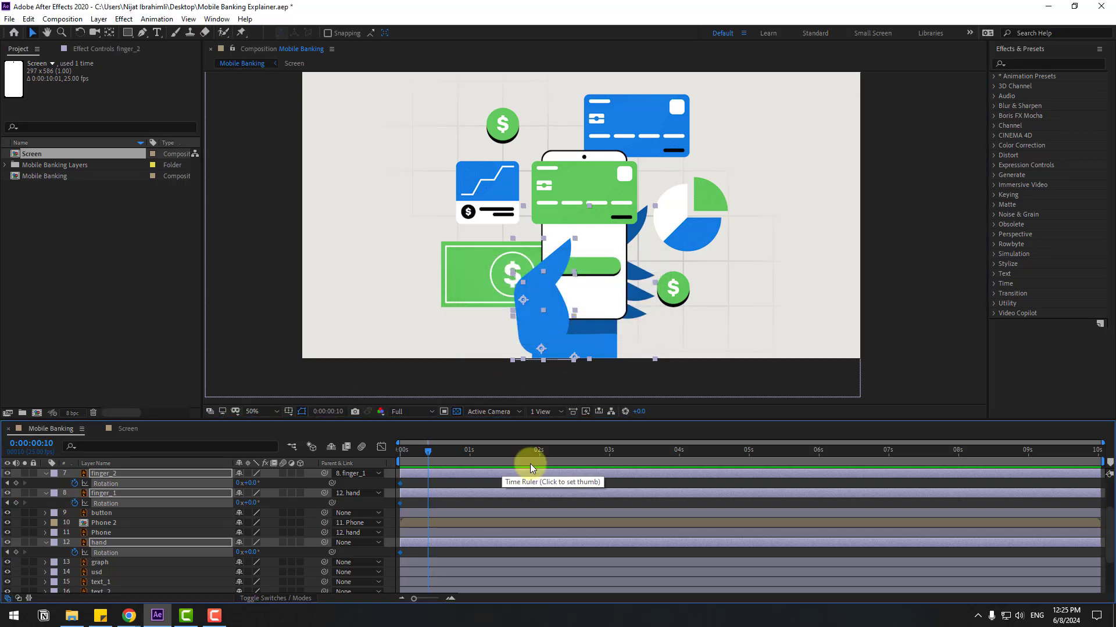
# Step: Nudge the hand, finger_1 and finger_2 layers down together and set their Rotation to 12° at 0:00:00:10
pyautogui.hotkey('shift', 'Down')
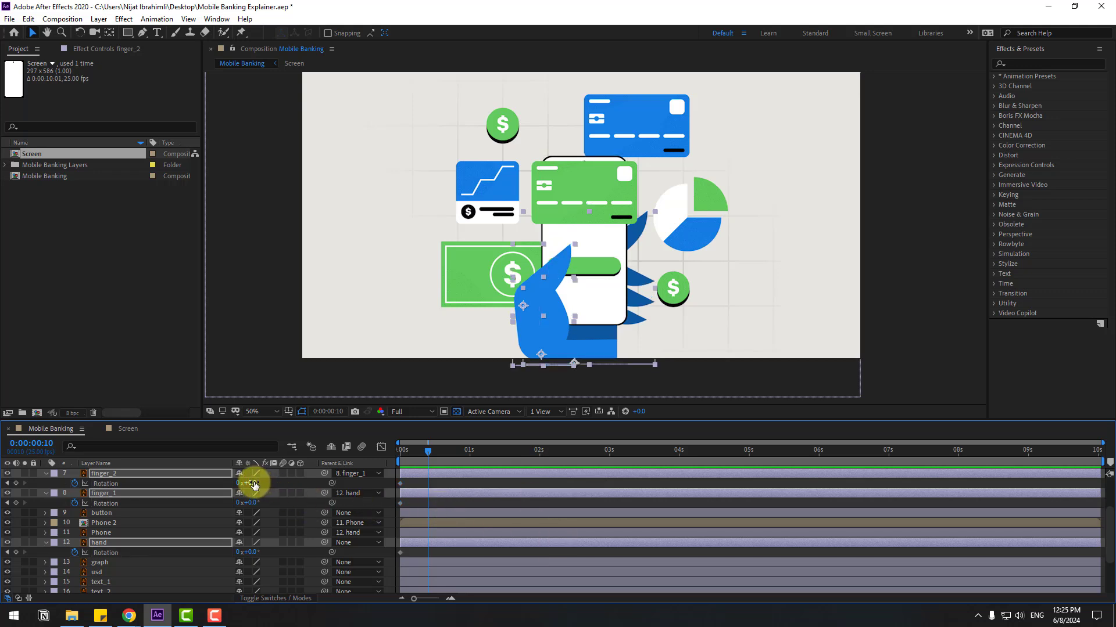
pyautogui.write('10')
pyautogui.press('Return')
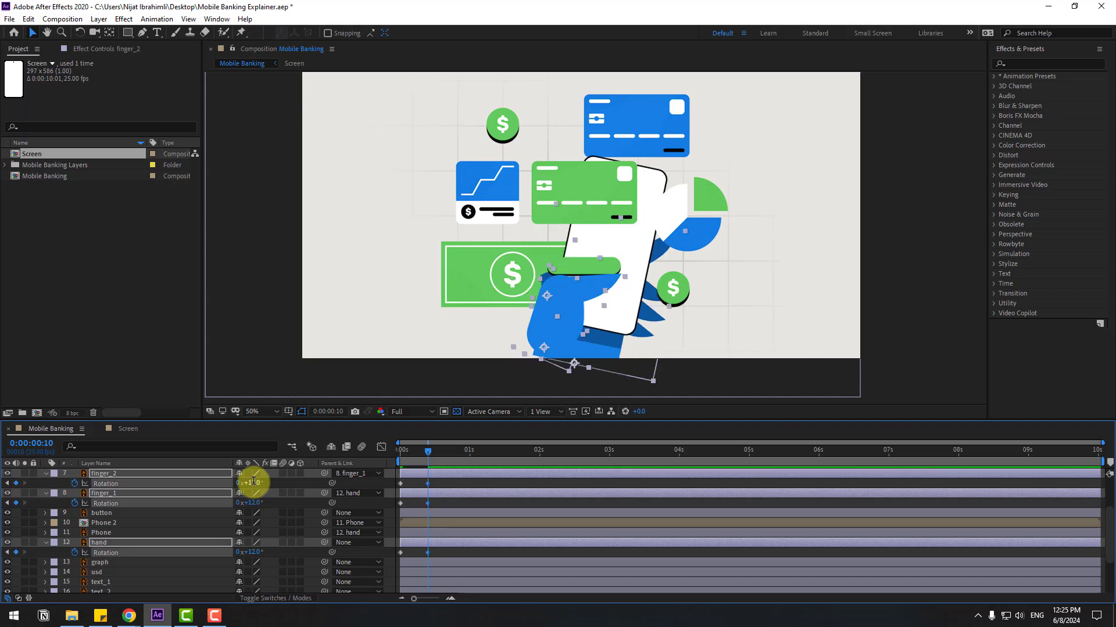
# Step: Set the Rotation of the hand, finger_1 and finger_2 layers to -5° at 0:00:00:20
pyautogui.moveTo(427, 453)
pyautogui.mouseDown()
pyautogui.moveTo(382, 455)
pyautogui.moveTo(424, 455)
pyautogui.mouseUp()
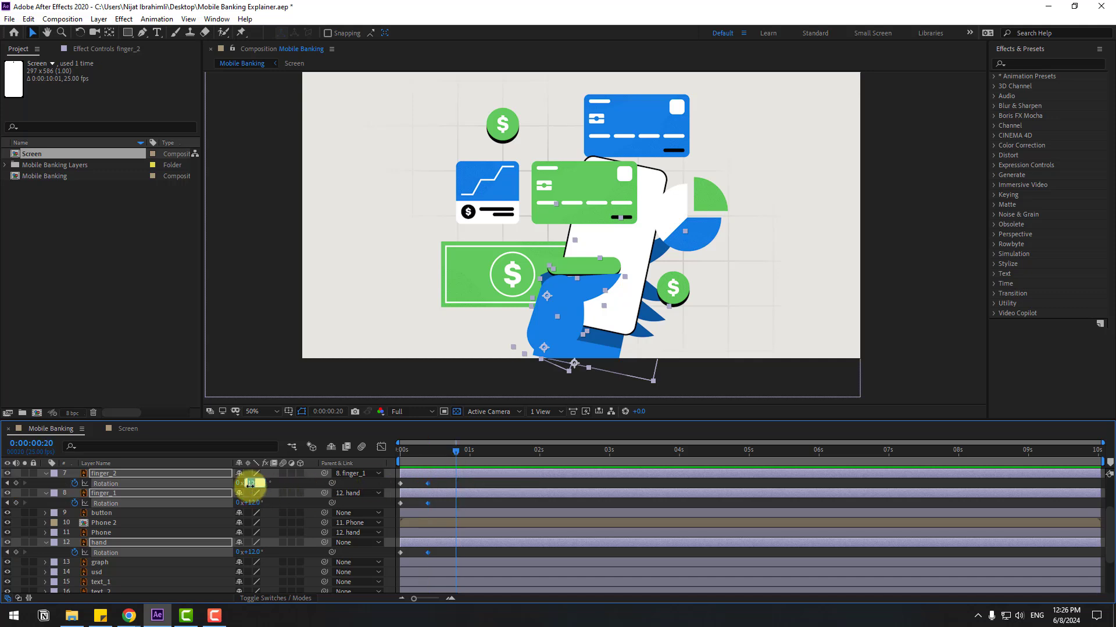
pyautogui.write('-5')
pyautogui.press('Return')
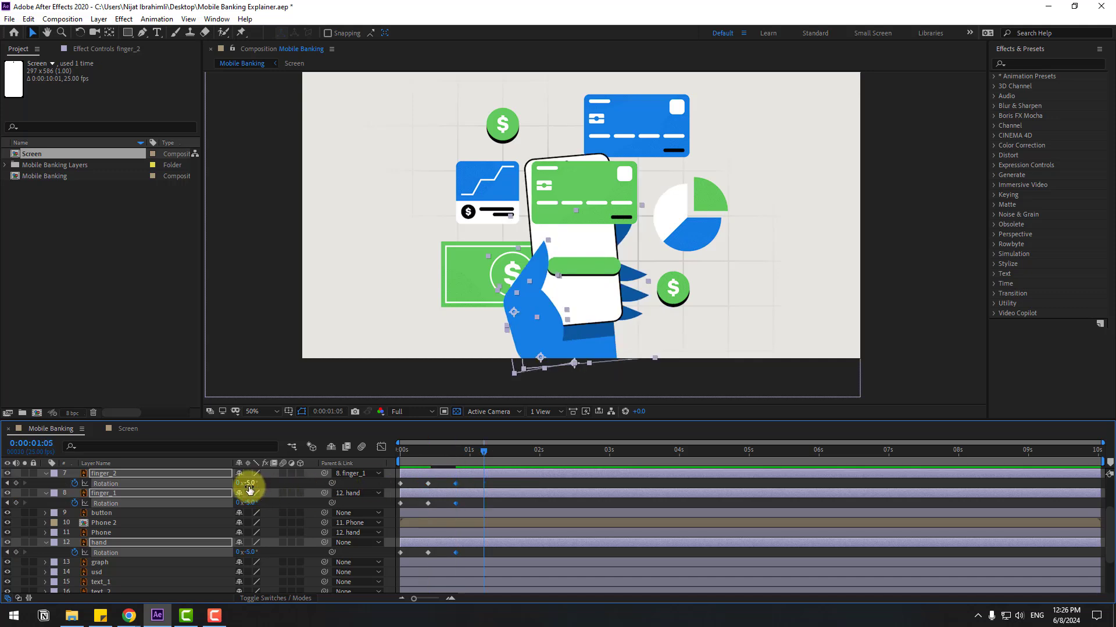
# Step: Set the Rotation of the hand and both finger layers to 2.5° at 0:00:01:05 and 0° at 0:00:01:15
pyautogui.click(250, 485)
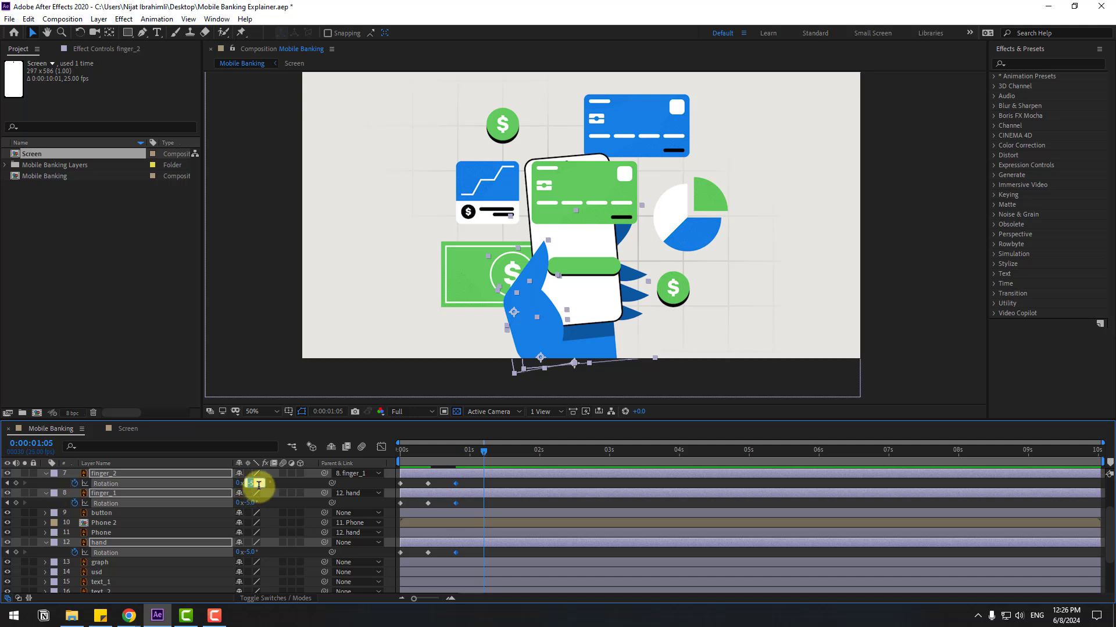
pyautogui.write('2.5')
pyautogui.press('Return')
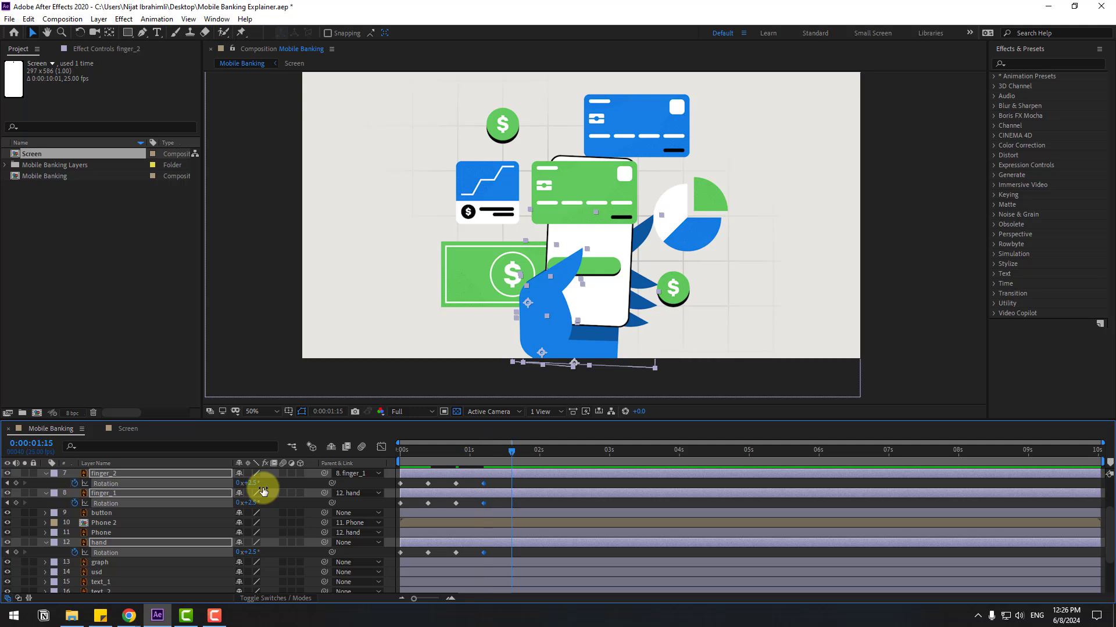
pyautogui.click(249, 486)
pyautogui.write('0')
pyautogui.press('Return')
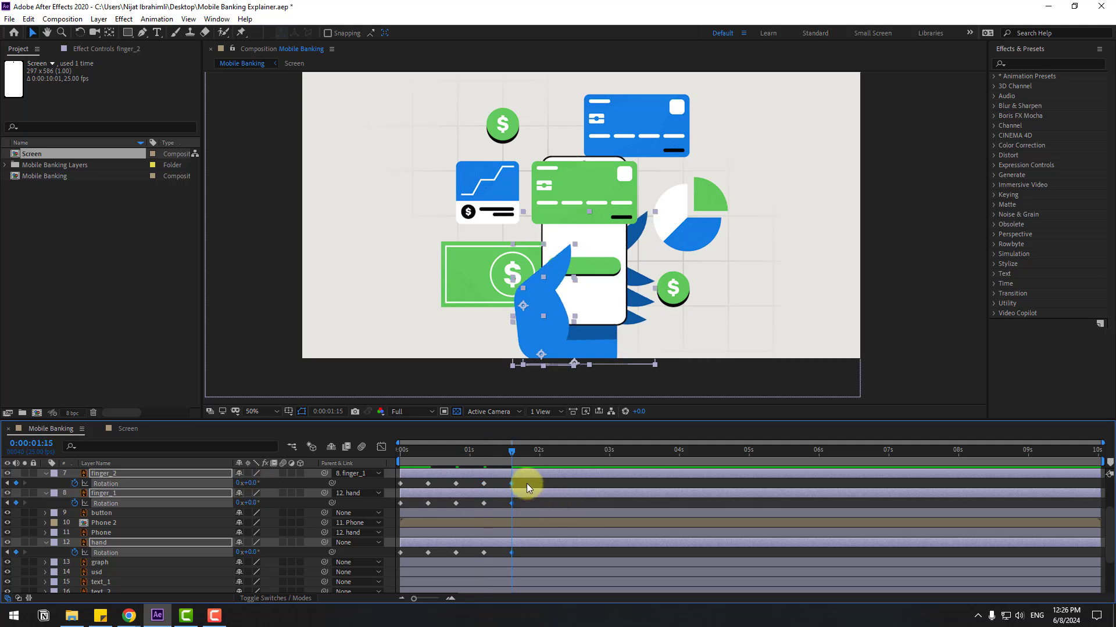
# Step: Apply Easy Ease to all Rotation keyframes of the hand, finger_1 and finger_2 layers and preview the motion
pyautogui.moveTo(526, 483); pyautogui.dragTo(397, 549)
pyautogui.rightClick(400, 552)
pyautogui.moveTo(465, 545)
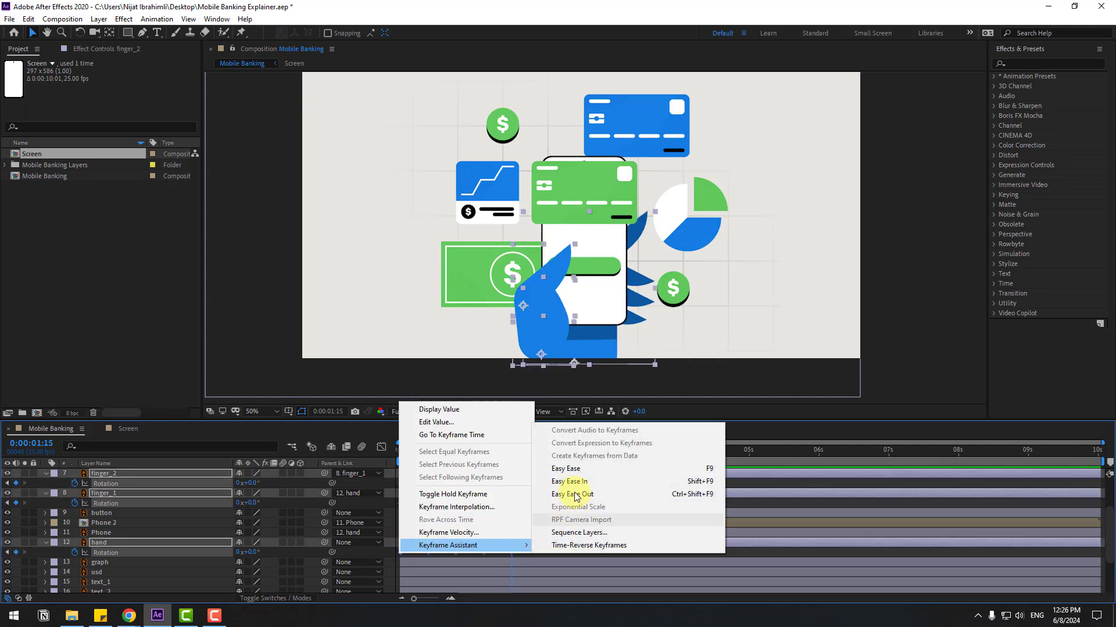
pyautogui.click(572, 471)
pyautogui.press('space')
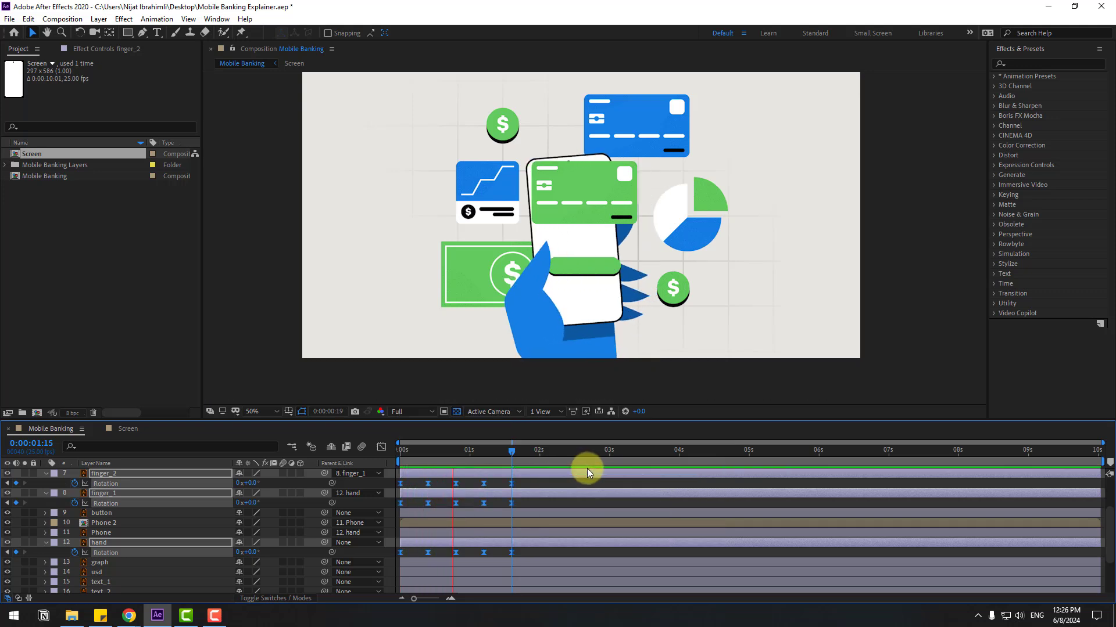
pyautogui.press('space')
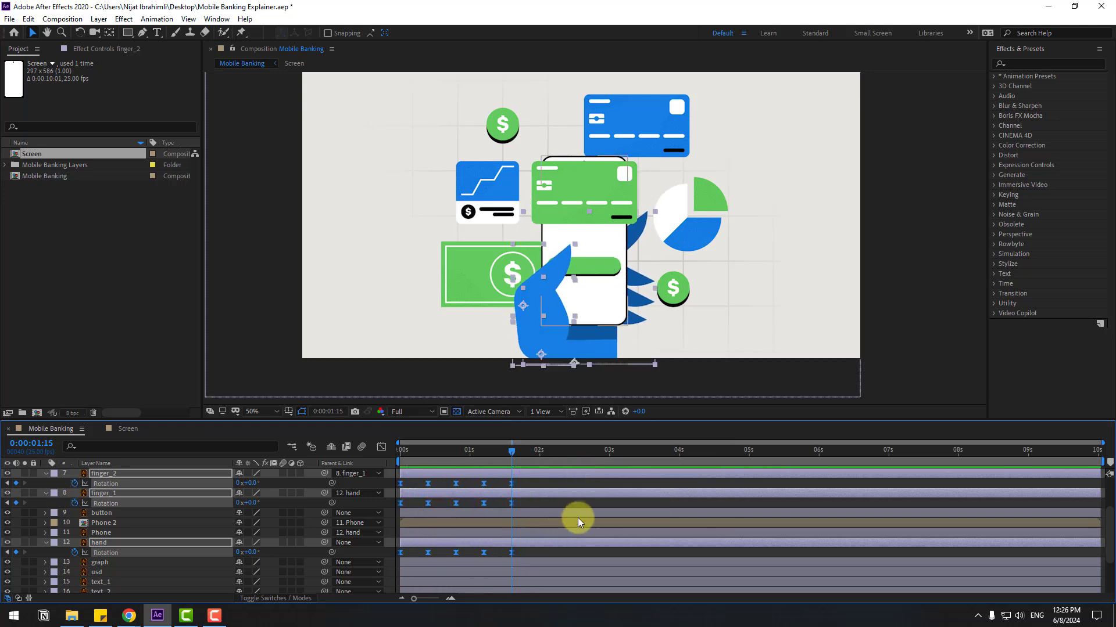
# Step: Shift all of the hand layer's Rotation keyframes about four frames later, preview the motion and return to 0:00:00:00
pyautogui.moveTo(524, 551); pyautogui.dragTo(409, 554)
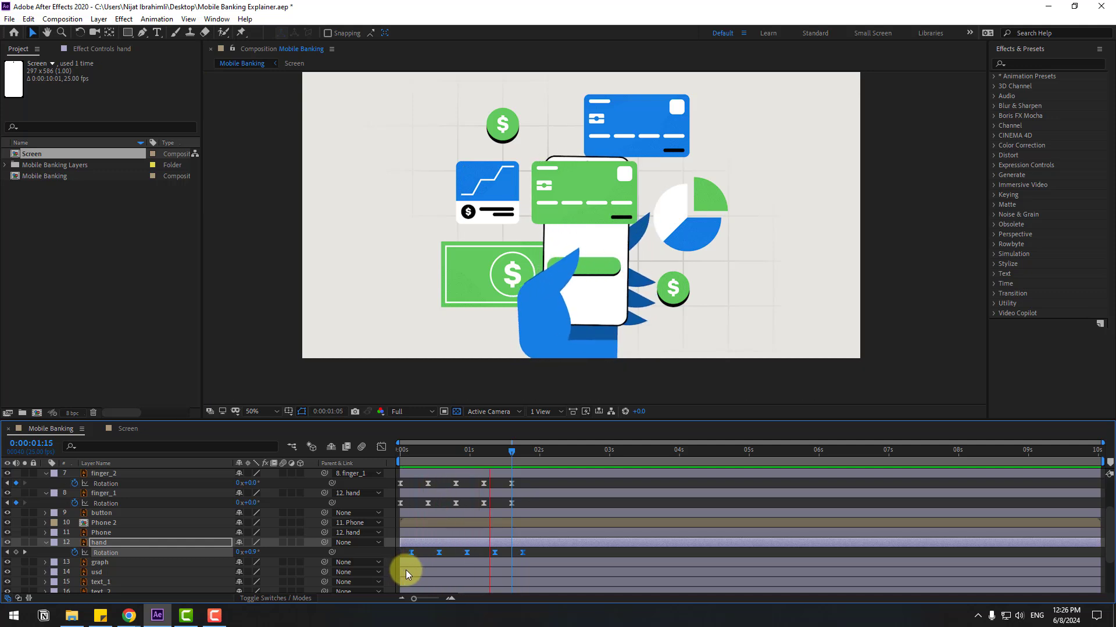
pyautogui.press('space')
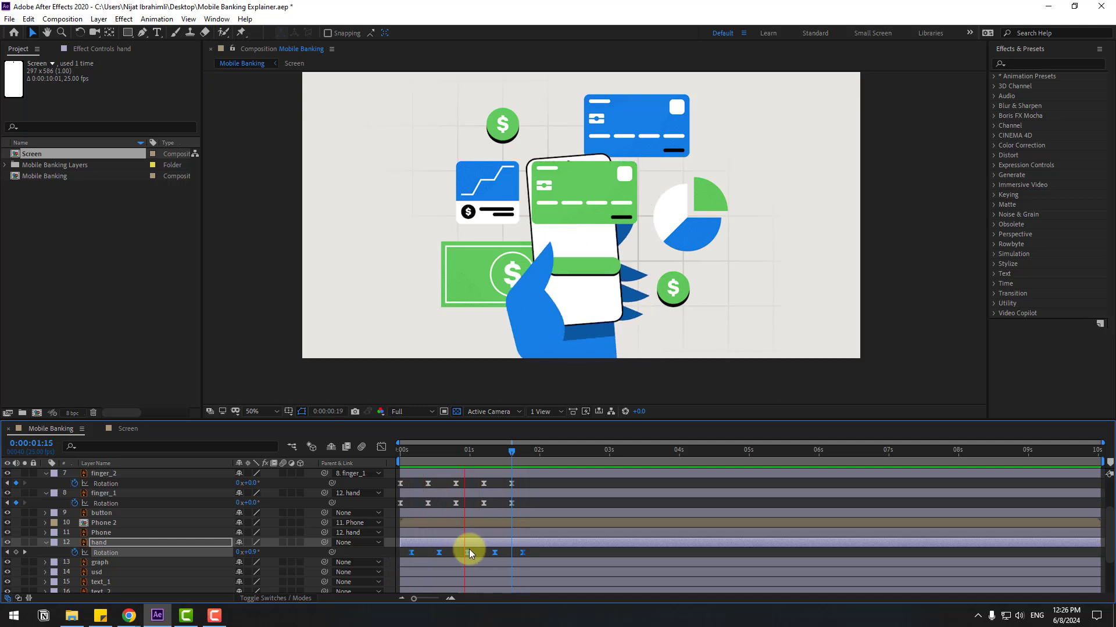
pyautogui.press('space')
pyautogui.moveTo(471, 450); pyautogui.dragTo(386, 451)
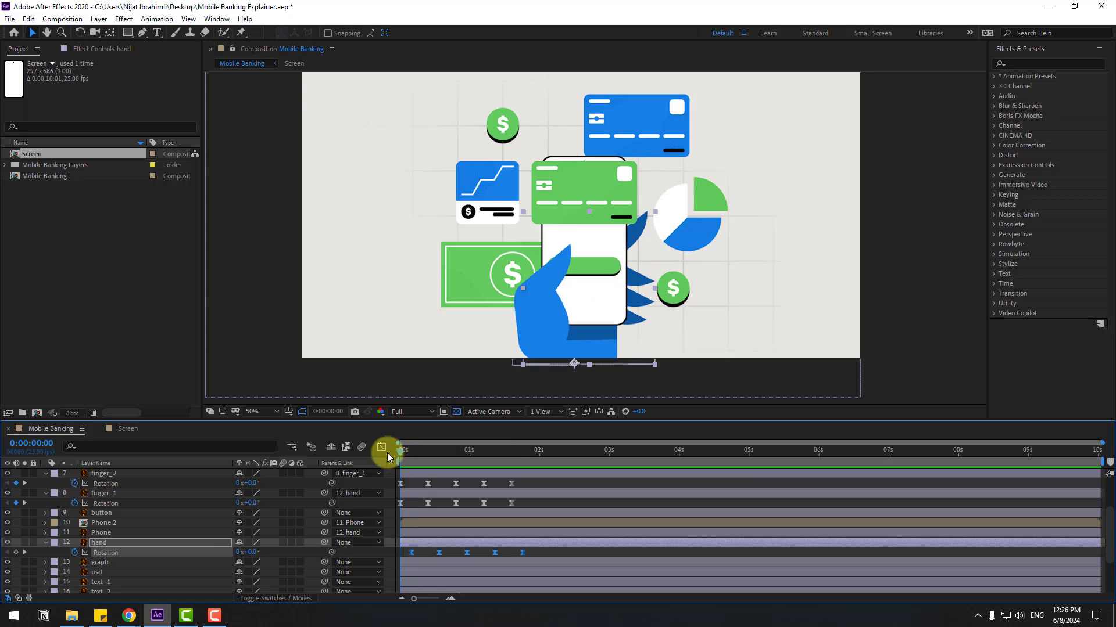
# Step: Nudge the hand layer slightly lower and keep the current time at 0:00:00:00
pyautogui.click(103, 545)
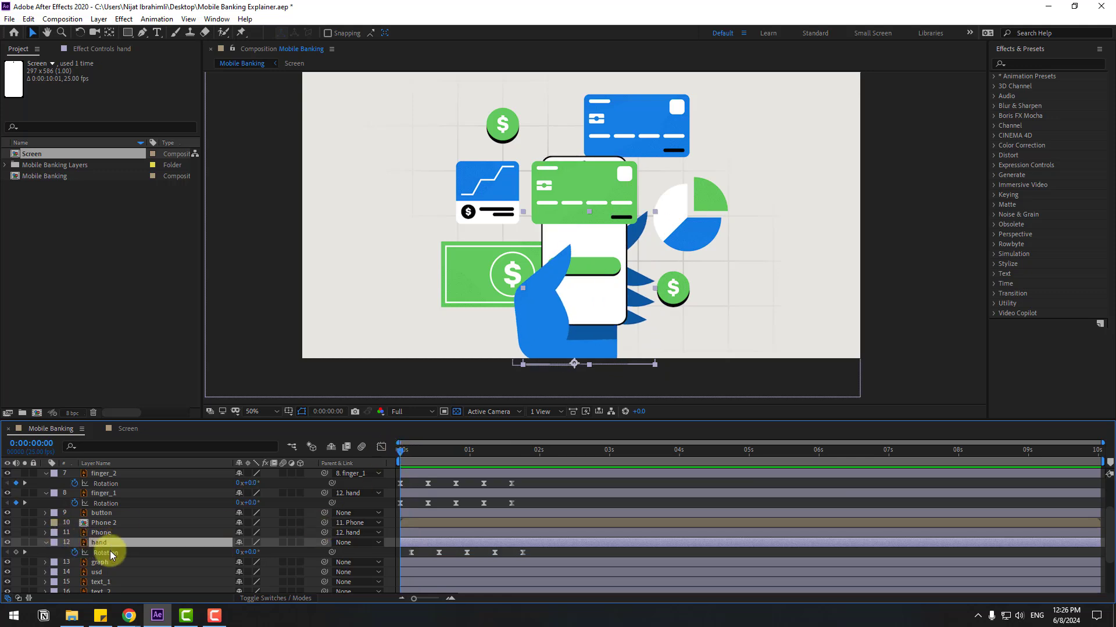
pyautogui.press('Down')
pyautogui.press('Down')
pyautogui.press('Down')
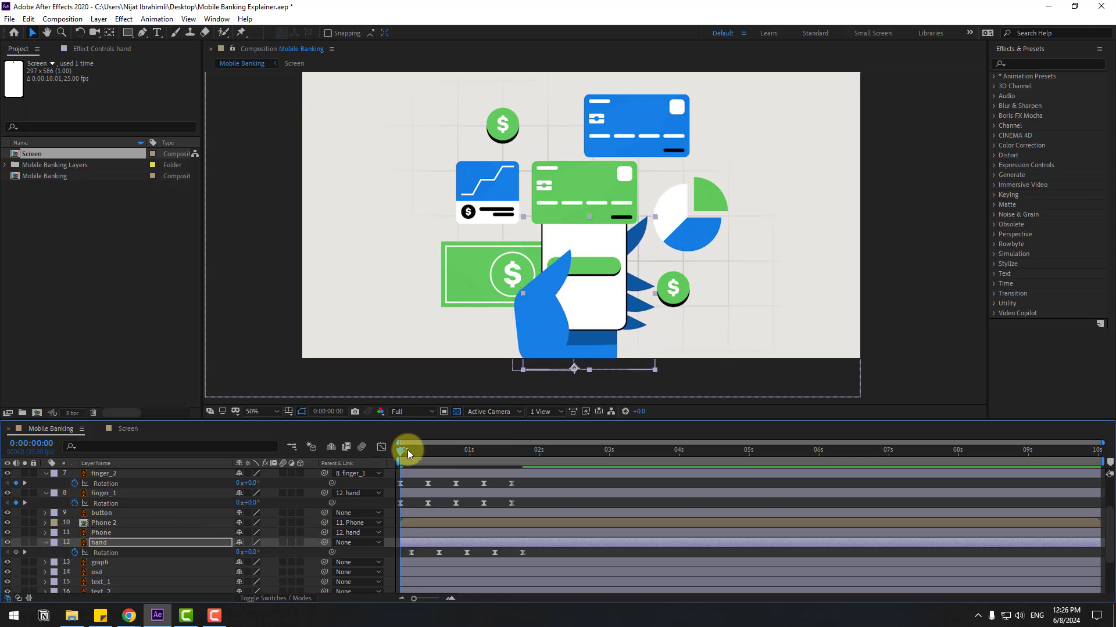
pyautogui.moveTo(409, 451)
pyautogui.mouseDown()
pyautogui.moveTo(536, 461)
pyautogui.moveTo(486, 451)
pyautogui.moveTo(396, 460)
pyautogui.mouseUp()
# Step: Pre-compose the Card and button layers into a new composition named Card-Button
pyautogui.click(602, 267)
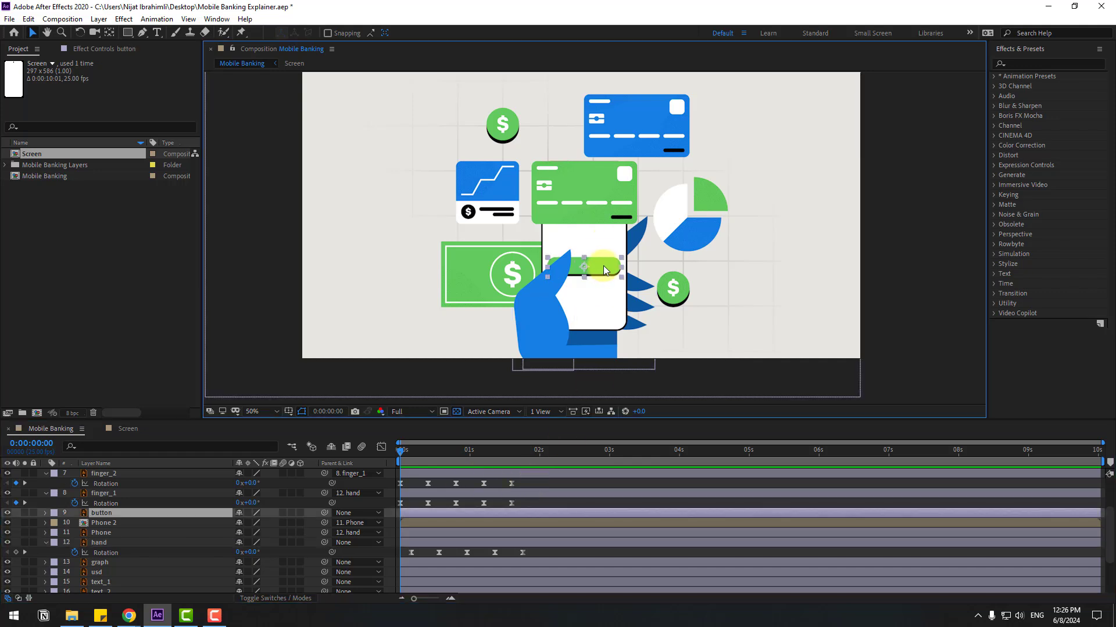
pyautogui.keyDown('shift'); pyautogui.click(606, 216); pyautogui.keyUp('shift')
pyautogui.scroll(3, 211, 489)
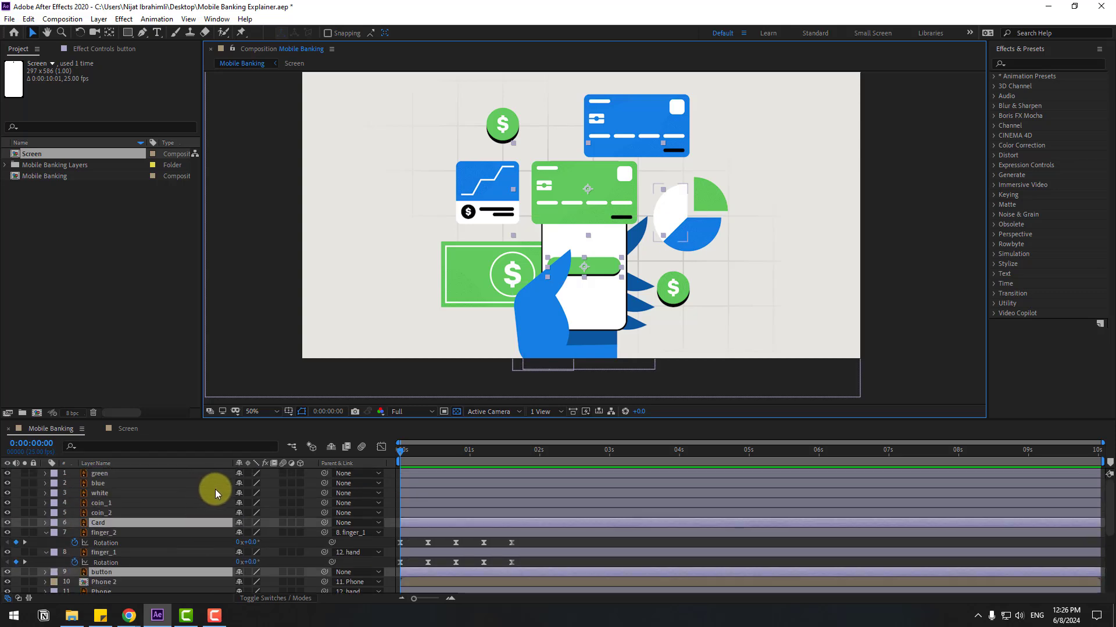
pyautogui.scroll(-1, 197, 492)
pyautogui.rightClick(99, 493)
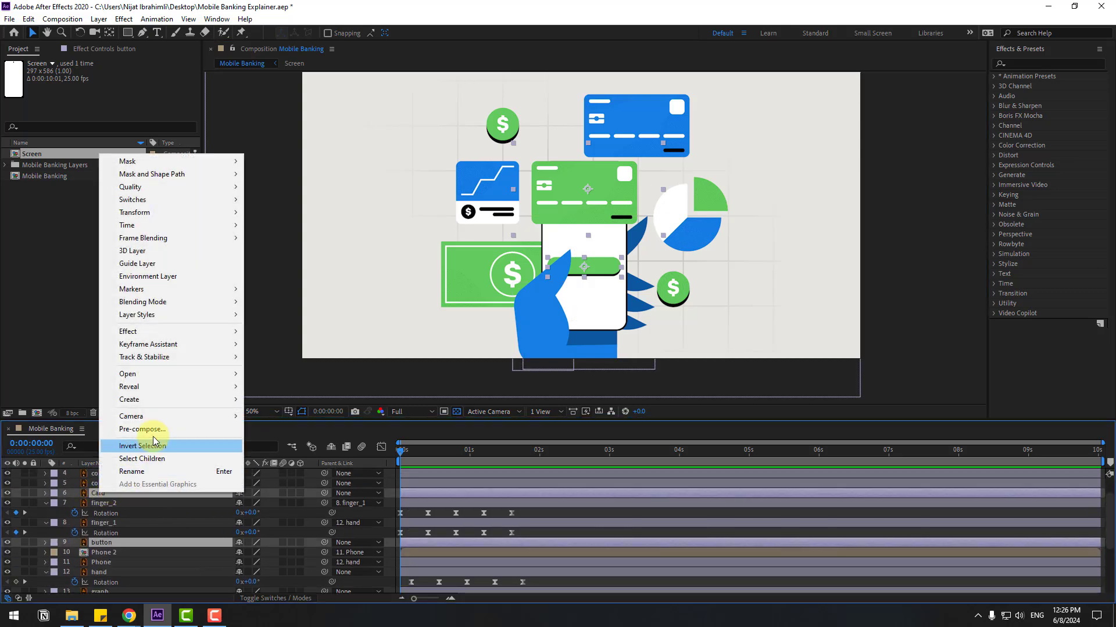
pyautogui.click(159, 434)
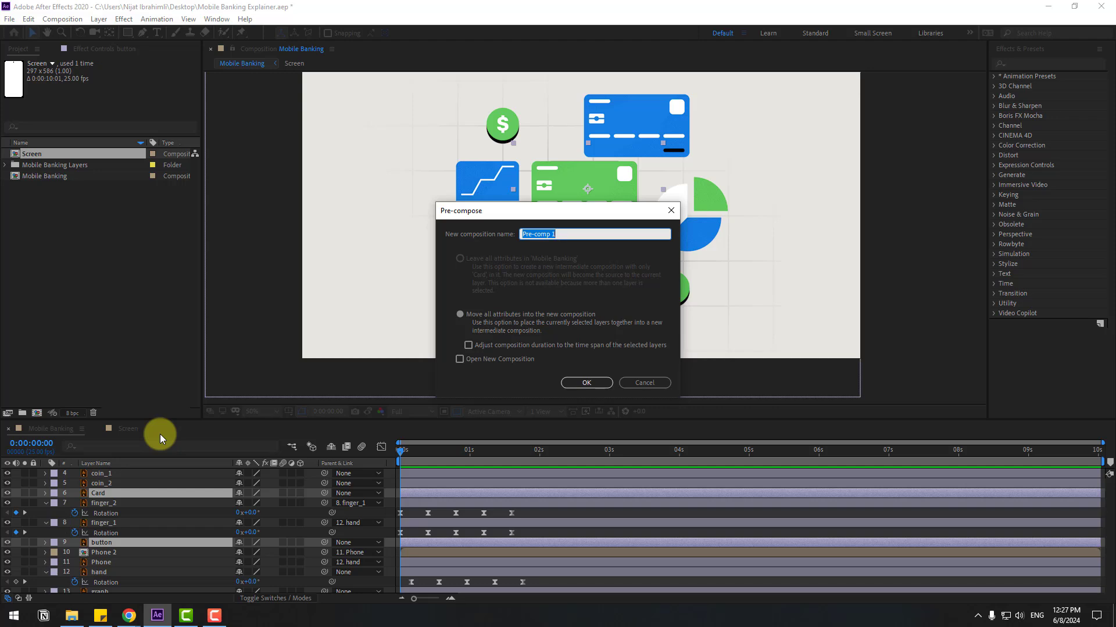
pyautogui.write('Card-Button')
pyautogui.click(562, 378)
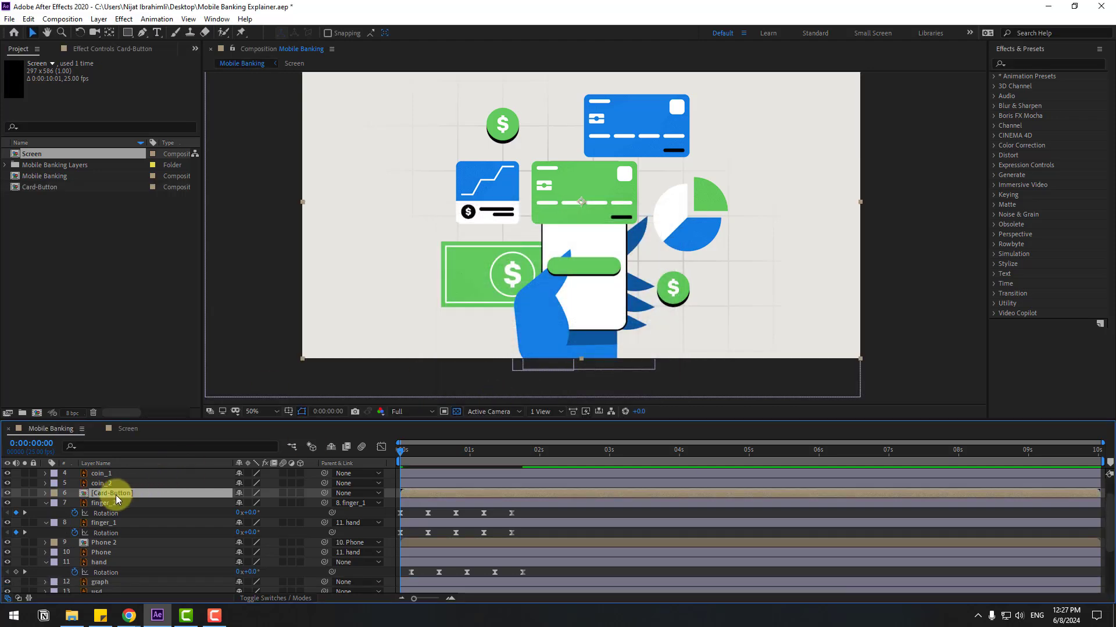
# Step: Transfer the Card-Button layer from the Mobile Banking composition into the Screen composition and centre it over the frame
pyautogui.press('Delete')
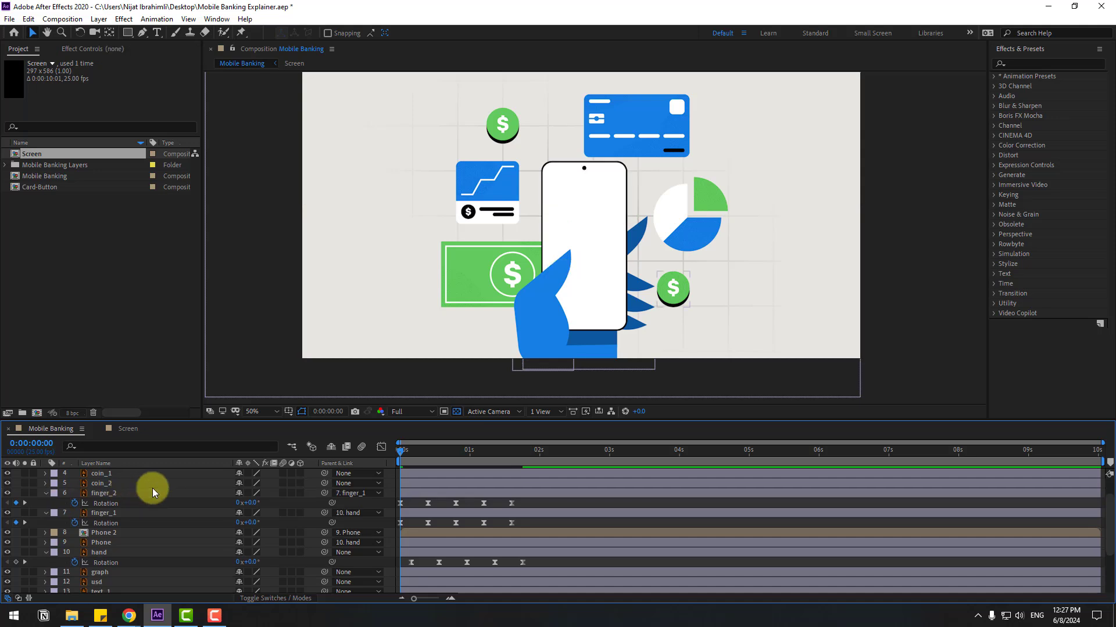
pyautogui.click(123, 429)
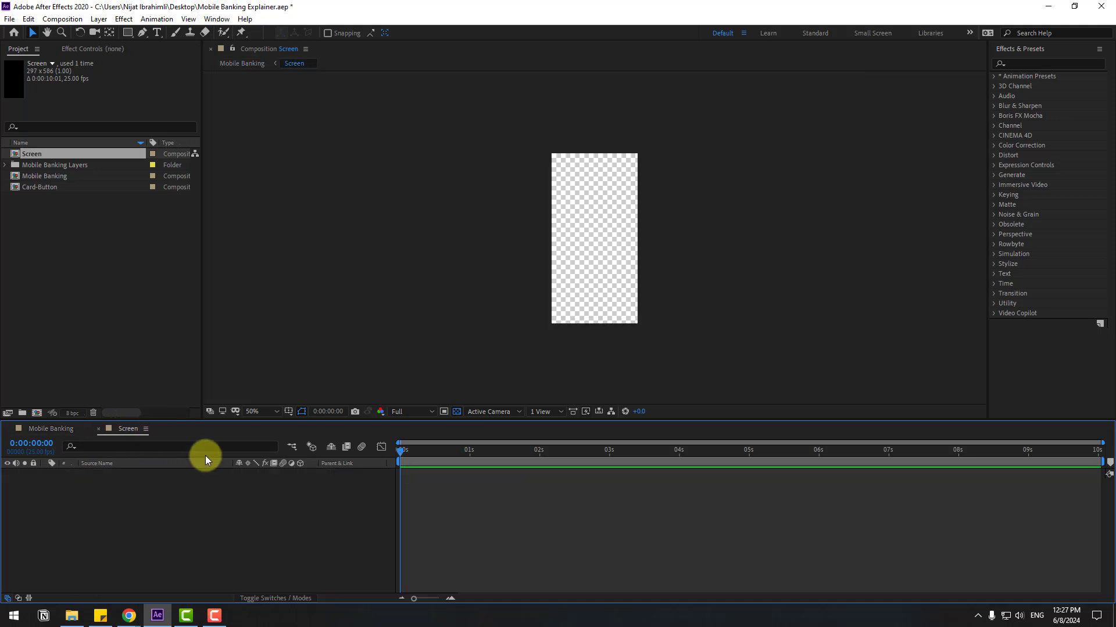
pyautogui.hotkey('ctrl', 'v')
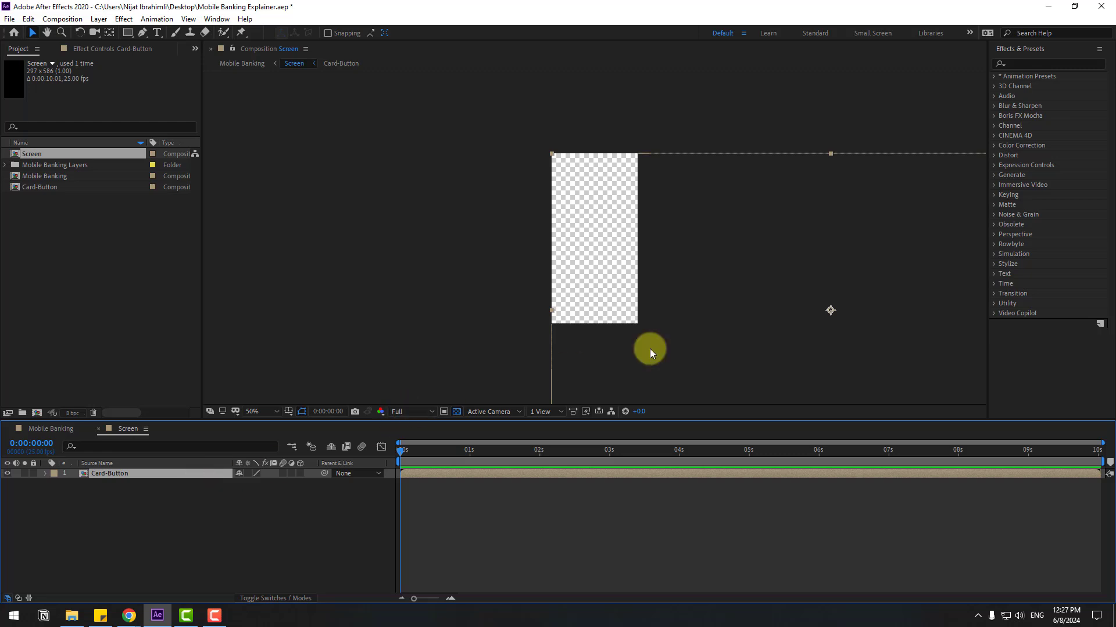
pyautogui.scroll(-2, 649, 349)
pyautogui.moveTo(709, 331); pyautogui.dragTo(591, 289)
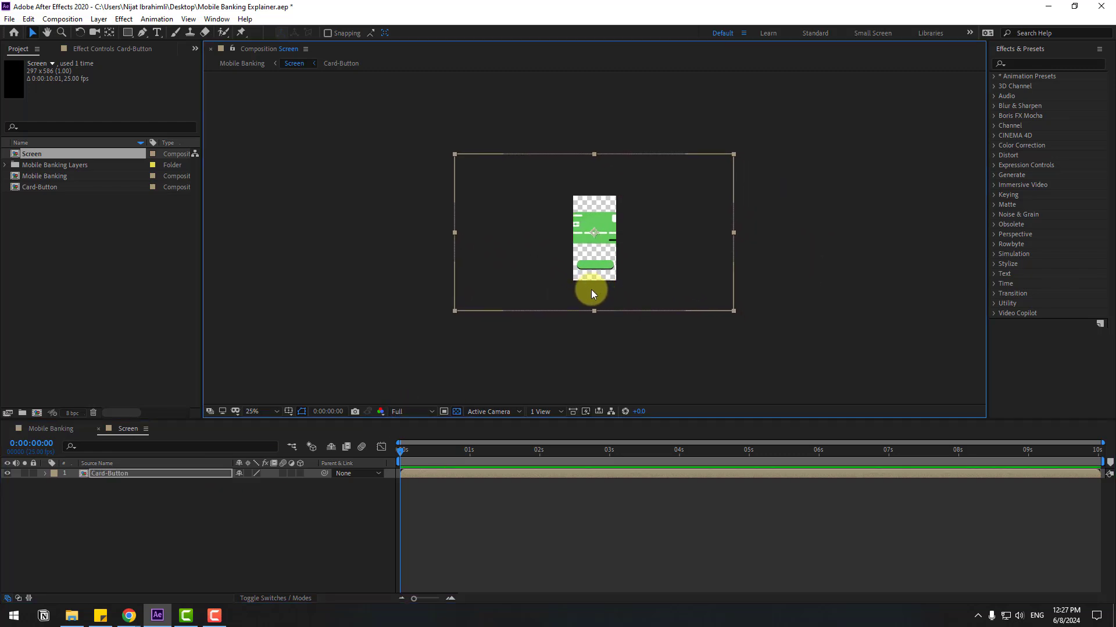
# Step: Scale the Card-Button layer to 69% and move it so the card and button fit within the phone screen
pyautogui.press('.')
pyautogui.moveTo(241, 487); pyautogui.dragTo(226, 485)
pyautogui.press('.')
pyautogui.click(608, 308)
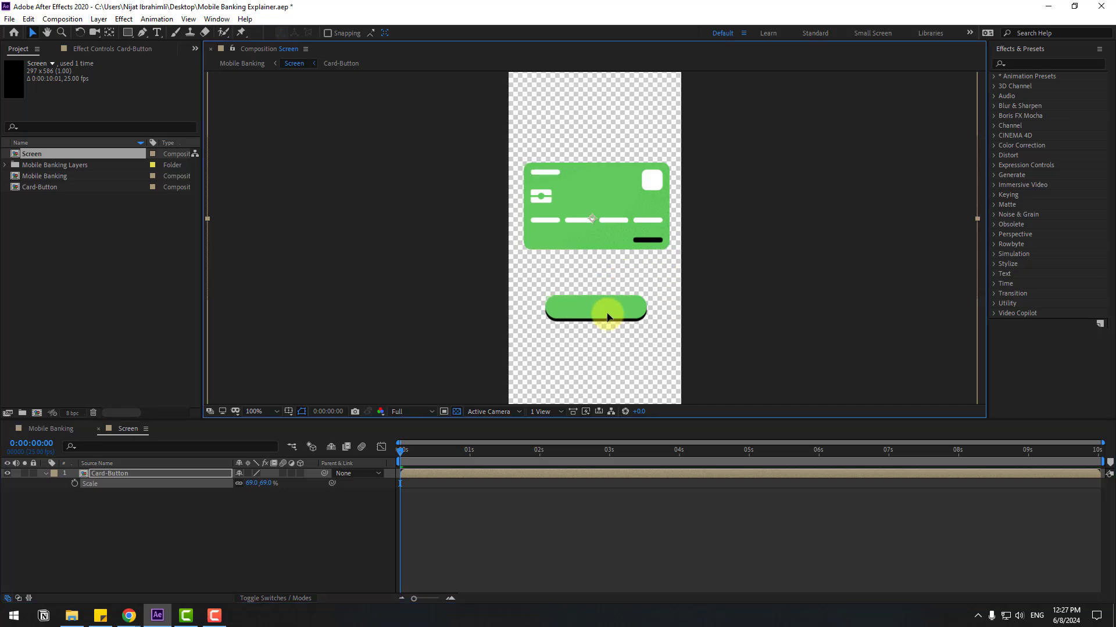
pyautogui.press(',')
pyautogui.moveTo(600, 270)
pyautogui.mouseDown()
pyautogui.moveTo(600, 306)
pyautogui.moveTo(601, 285)
pyautogui.mouseUp()
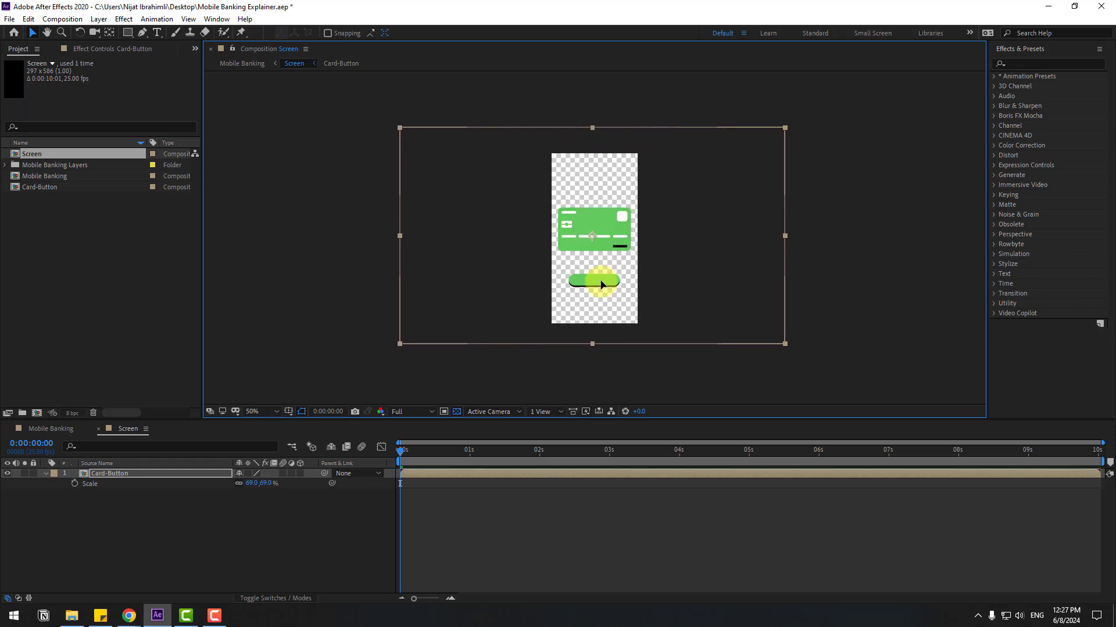
# Step: Check the card and button on the phone in the Mobile Banking composition up to 0:00:00:16, and return to the Screen composition
pyautogui.click(37, 431)
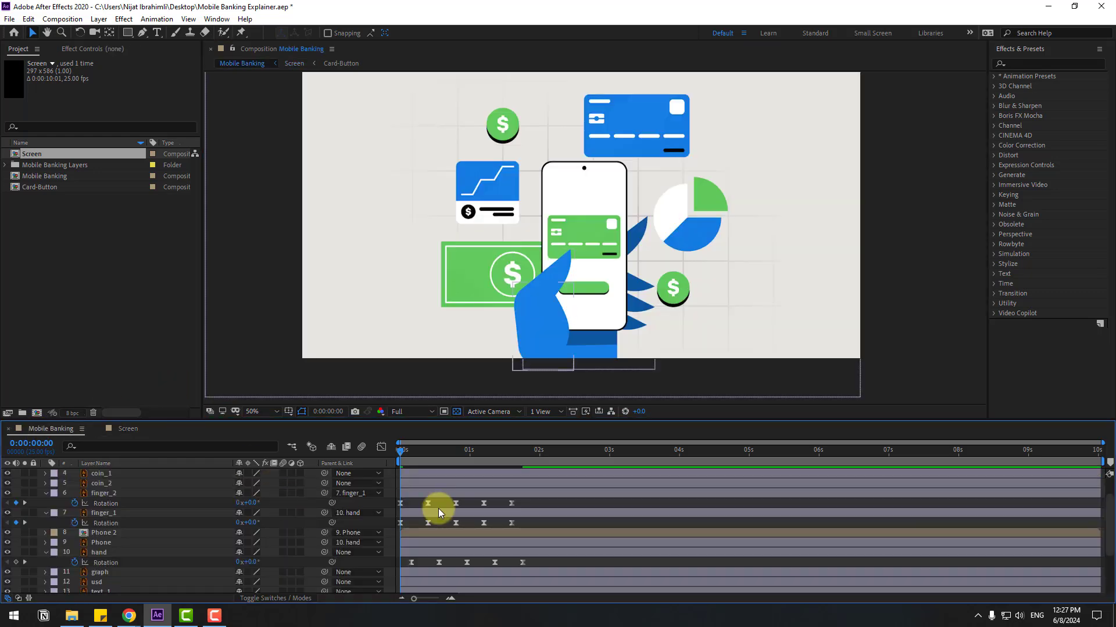
pyautogui.moveTo(407, 453); pyautogui.dragTo(433, 459)
pyautogui.click(124, 428)
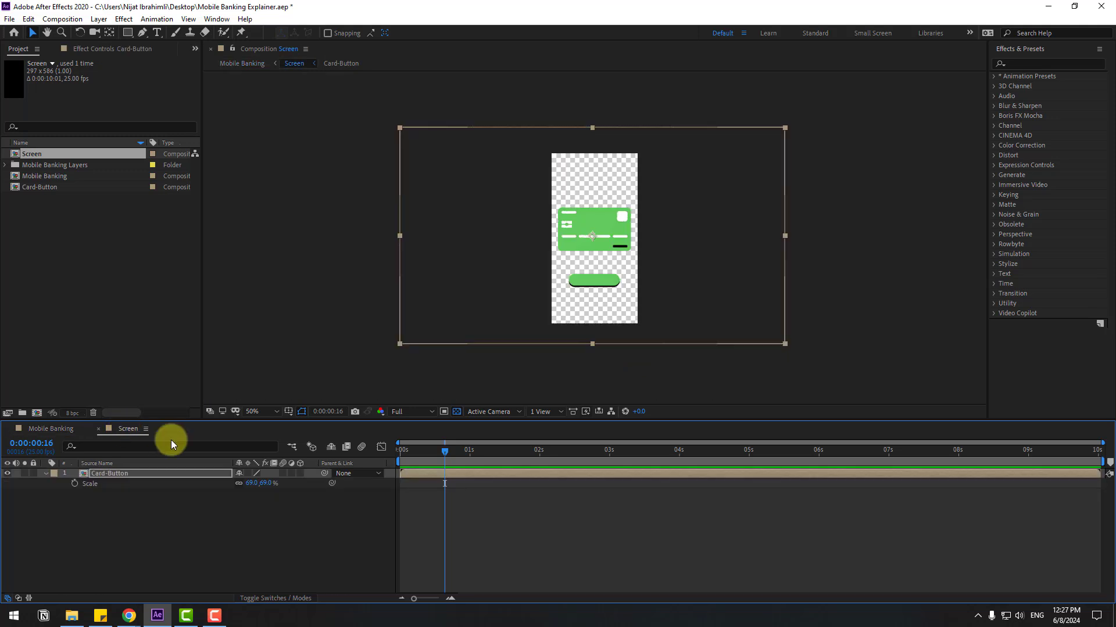
# Step: Add a null object to the Screen composition and centre its anchor point within the null
pyautogui.click(122, 515)
pyautogui.rightClick(110, 523)
pyautogui.moveTo(232, 396)
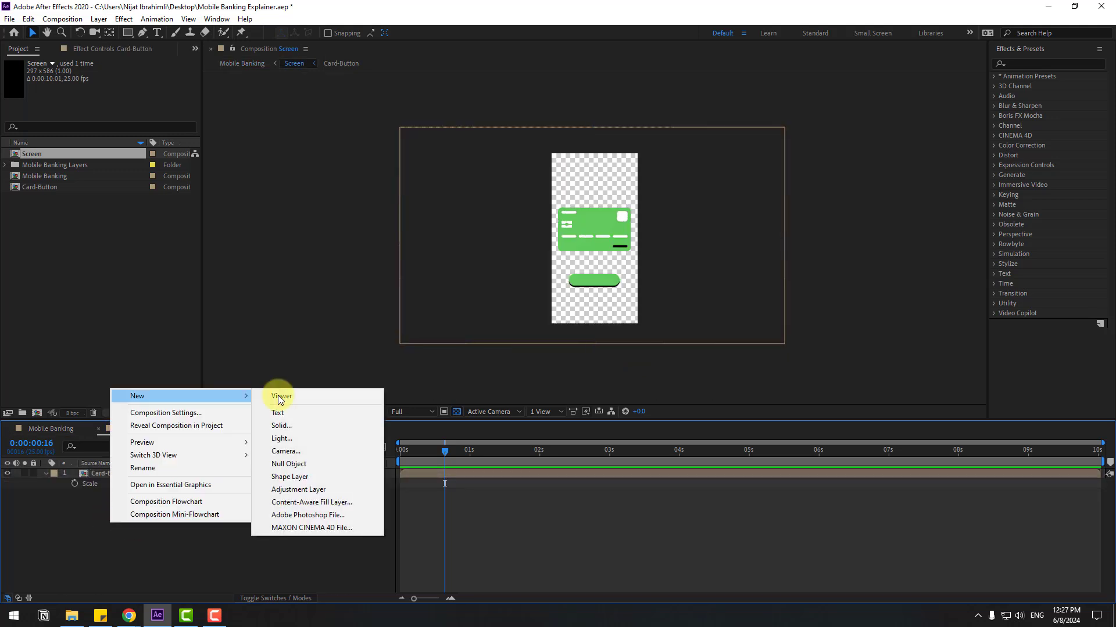
pyautogui.click(288, 464)
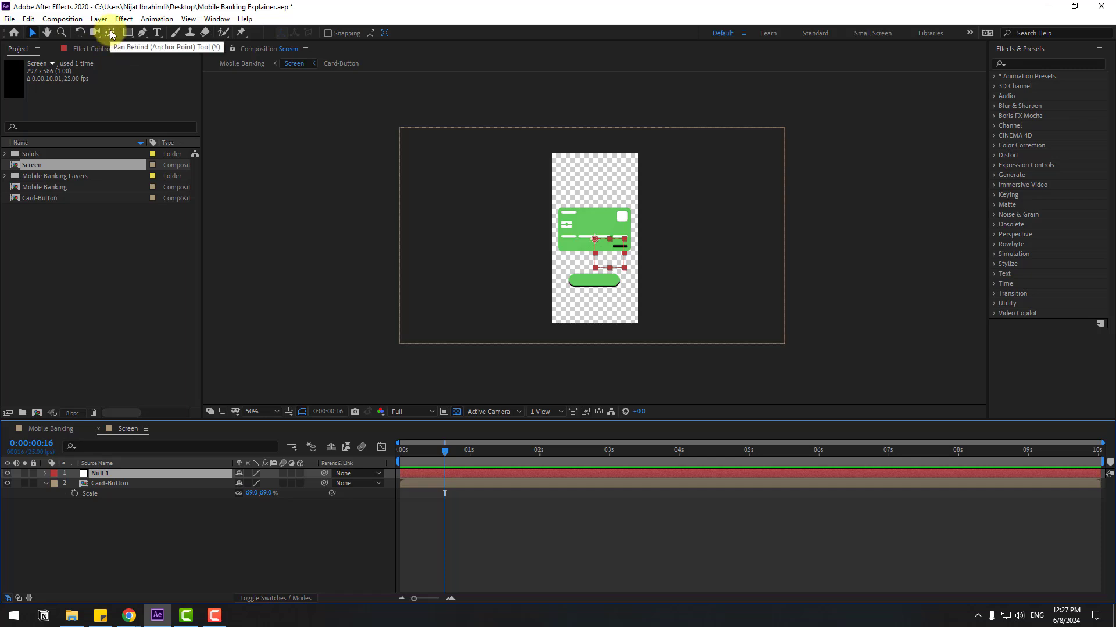
pyautogui.hotkey('ctrl', 'alt', 'Home')
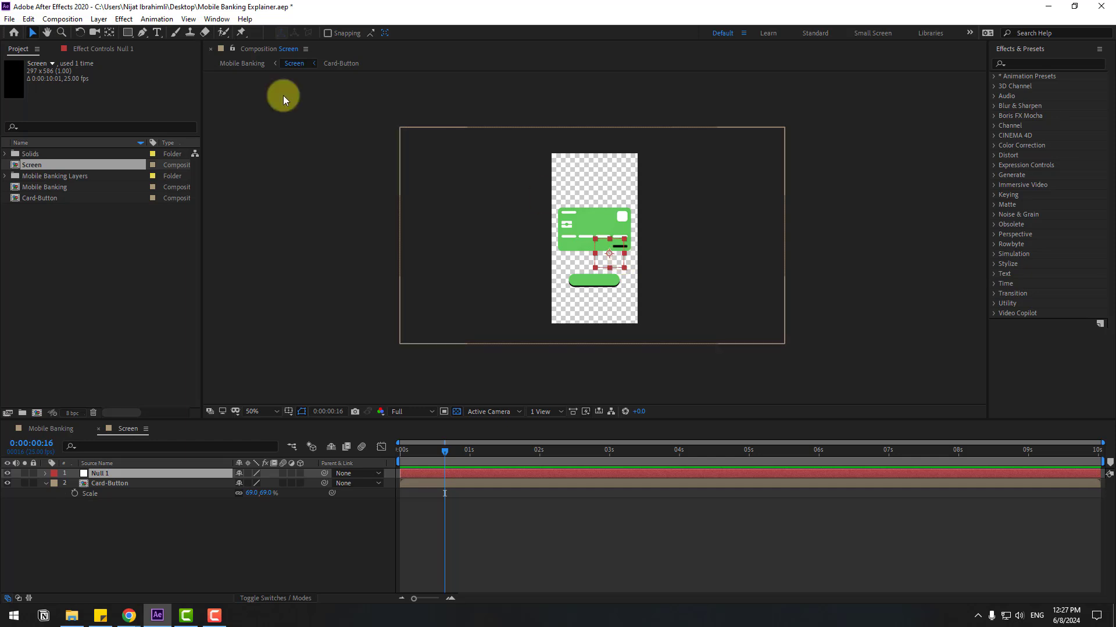
# Step: Align the null object to the horizontal and vertical centre of the Screen composition
pyautogui.click(216, 19)
pyautogui.click(278, 93)
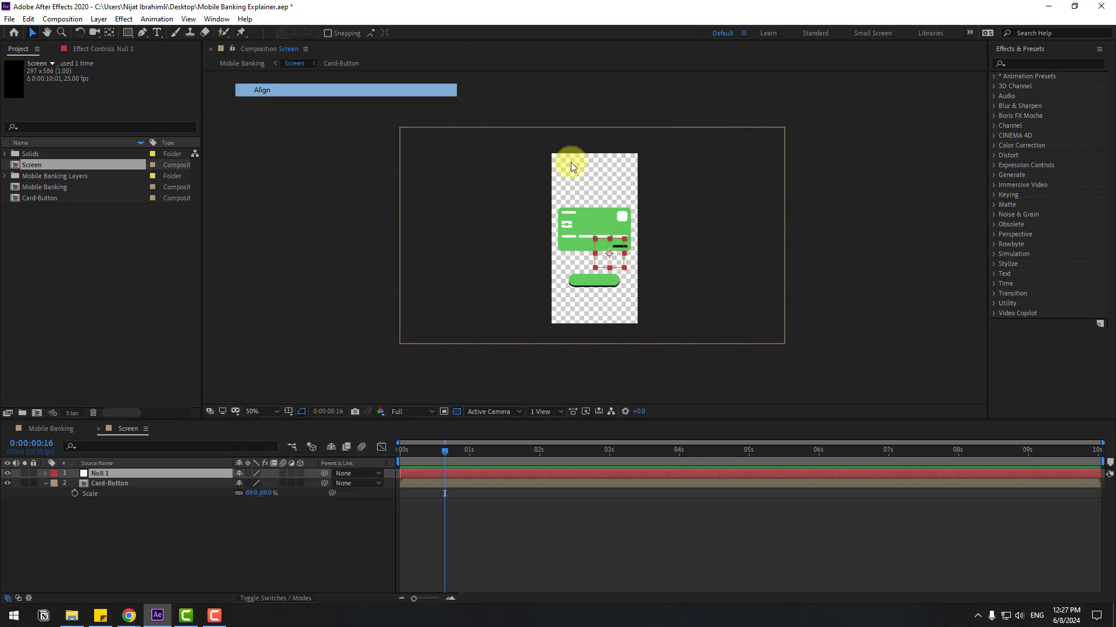
pyautogui.click(1020, 100)
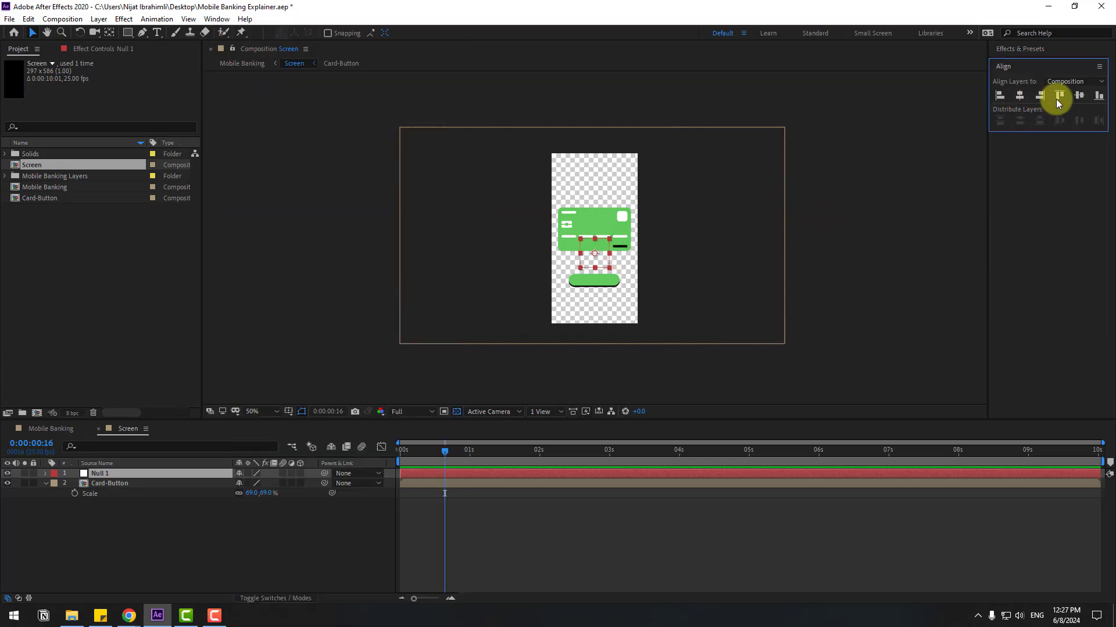
pyautogui.click(1078, 96)
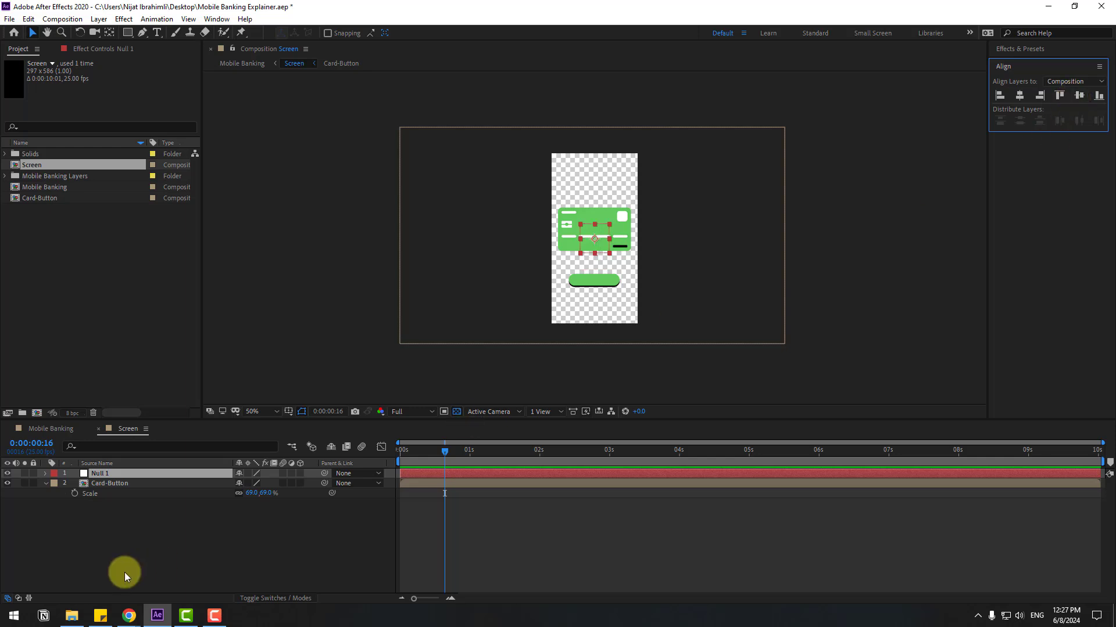
# Step: Parent the Card-Button layer to Null 1 in the Screen composition
pyautogui.click(127, 549)
pyautogui.click(93, 483)
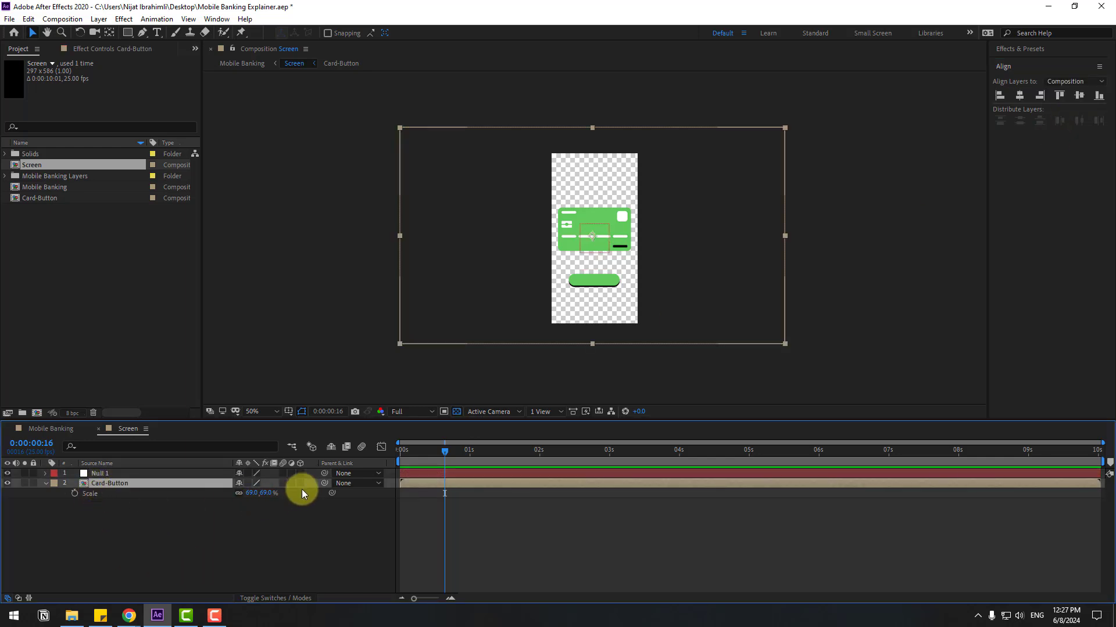
pyautogui.moveTo(324, 483); pyautogui.dragTo(99, 475)
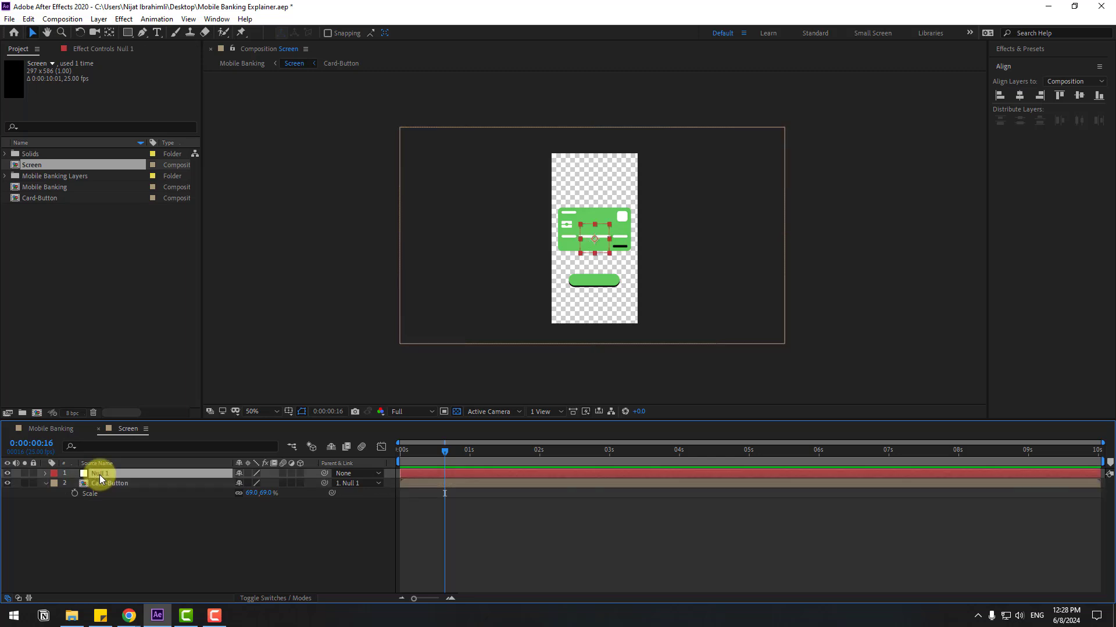
# Step: Keyframe the null's Position at 0:00:00:16 and move it up to Y -184 at 0:00:01:01
pyautogui.press('p')
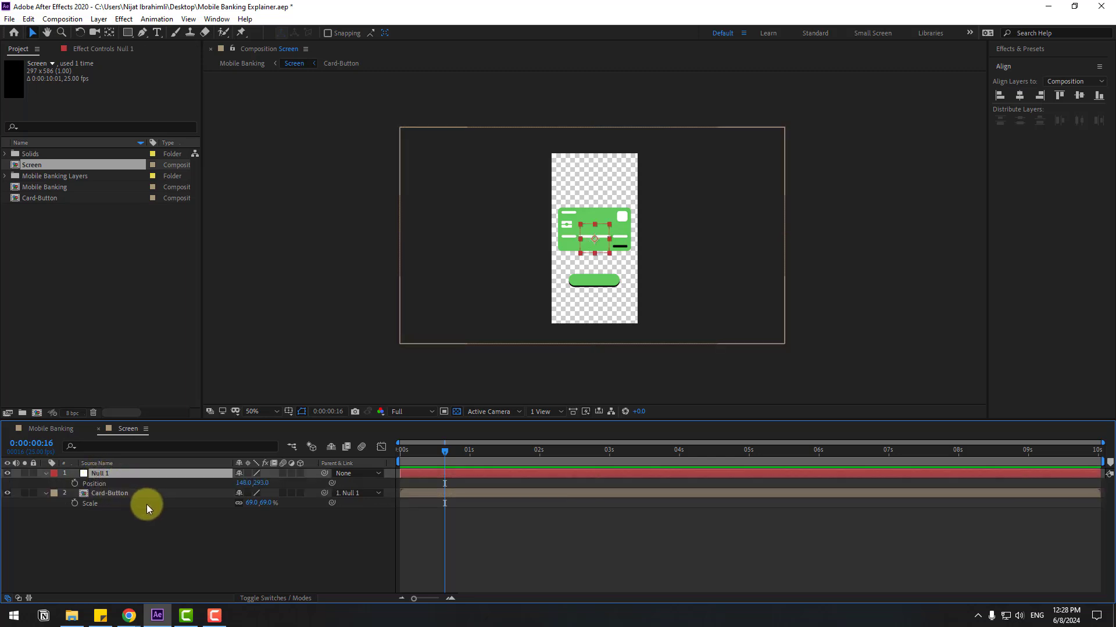
pyautogui.click(75, 483)
pyautogui.hotkey('shift', 'pagedown')
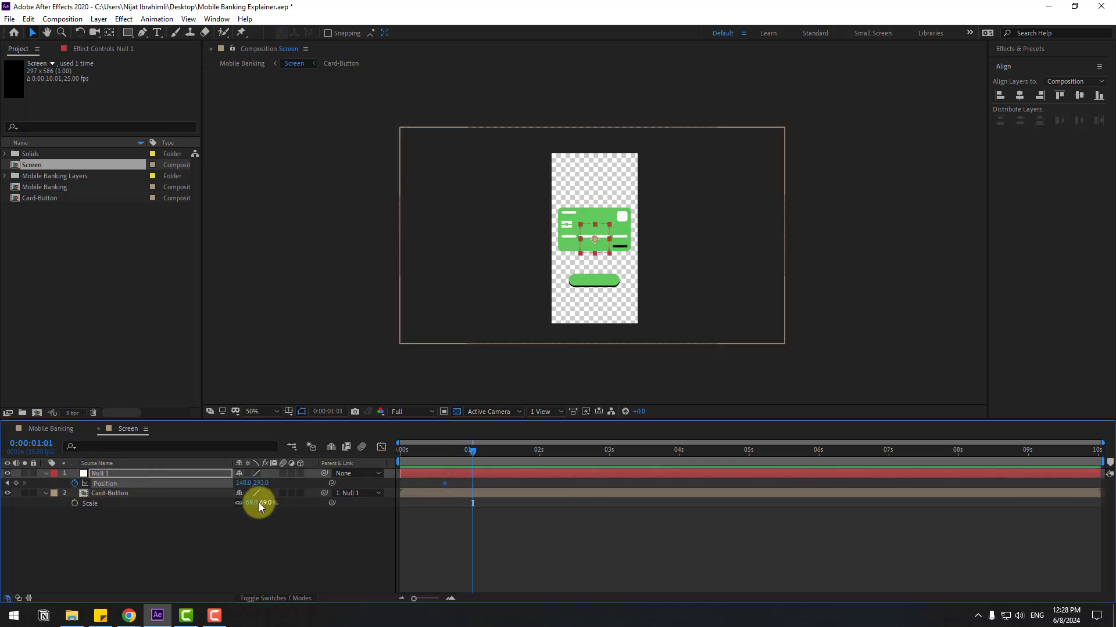
pyautogui.moveTo(260, 484); pyautogui.dragTo(15, 462)
# Step: Apply Easy Ease to both Position keyframes of Null 1
pyautogui.click(486, 483)
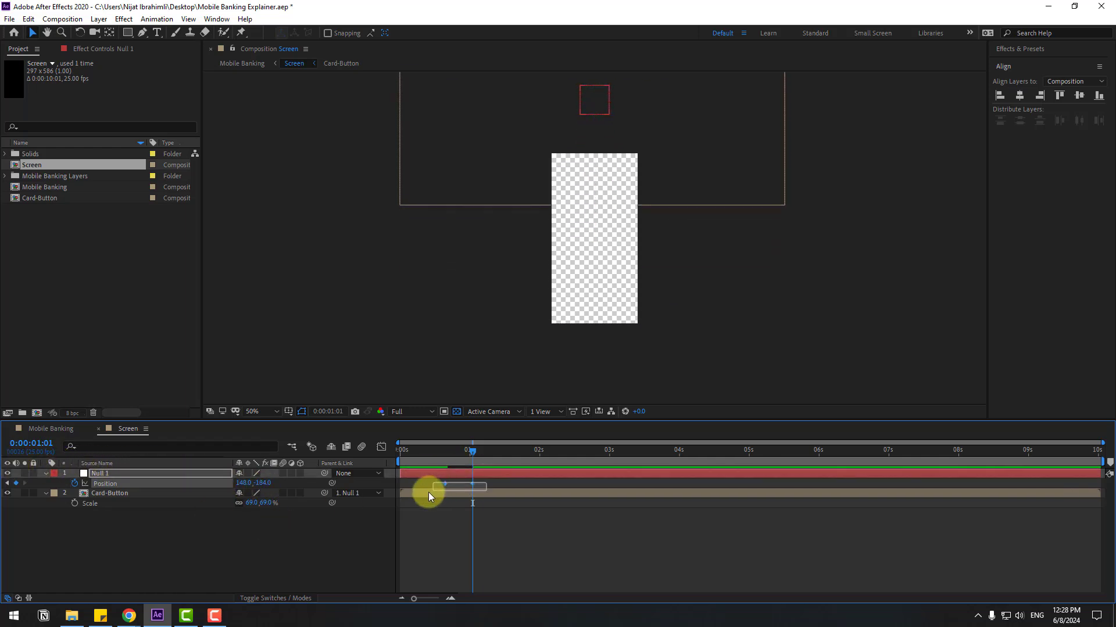
pyautogui.click(445, 483)
pyautogui.rightClick(445, 483)
pyautogui.moveTo(523, 476)
pyautogui.click(609, 516)
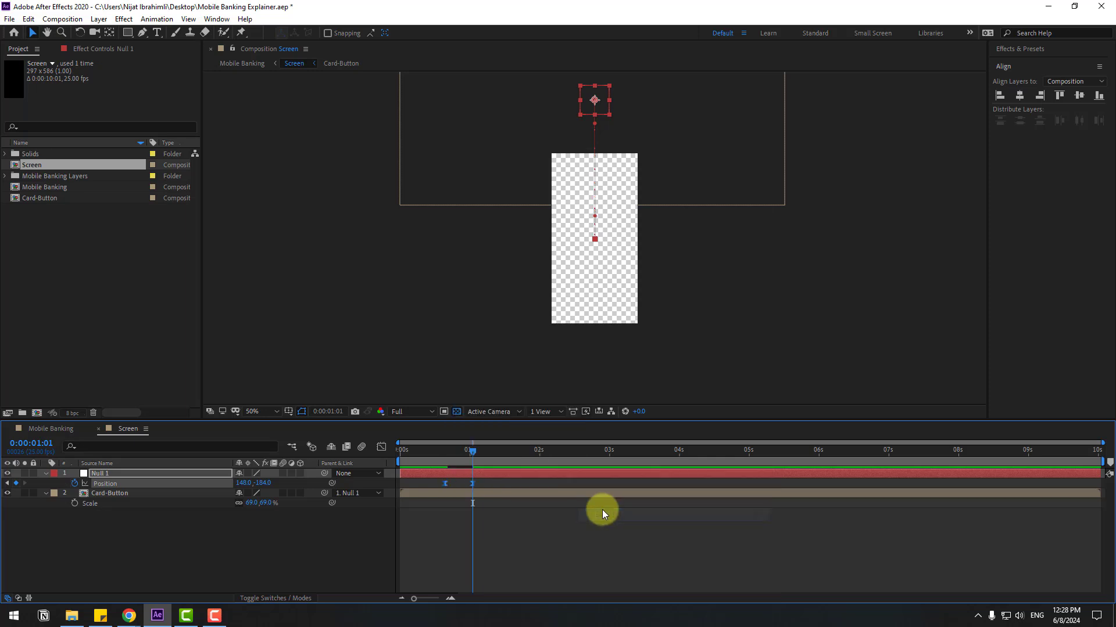
# Step: Adjust the speed curve between the null's two Position keyframes in the graph editor, and return to the layer bar view
pyautogui.click(381, 447)
pyautogui.press('=')
pyautogui.press('=')
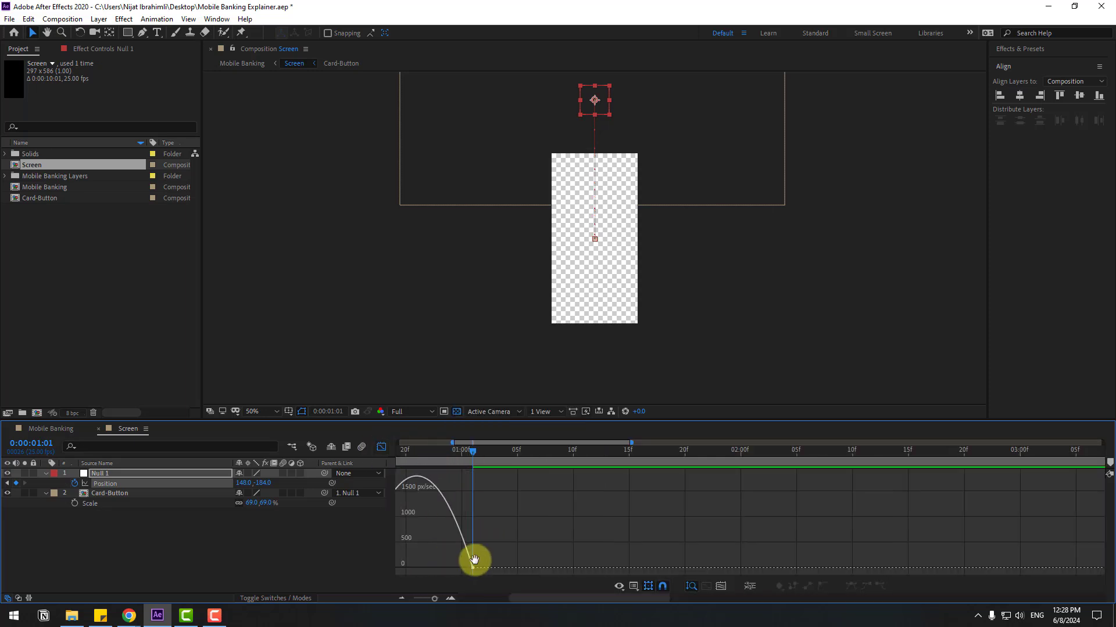
pyautogui.moveTo(472, 559); pyautogui.dragTo(538, 568)
pyautogui.press('-')
pyautogui.click(556, 569)
pyautogui.hotkey('shift', 'F3')
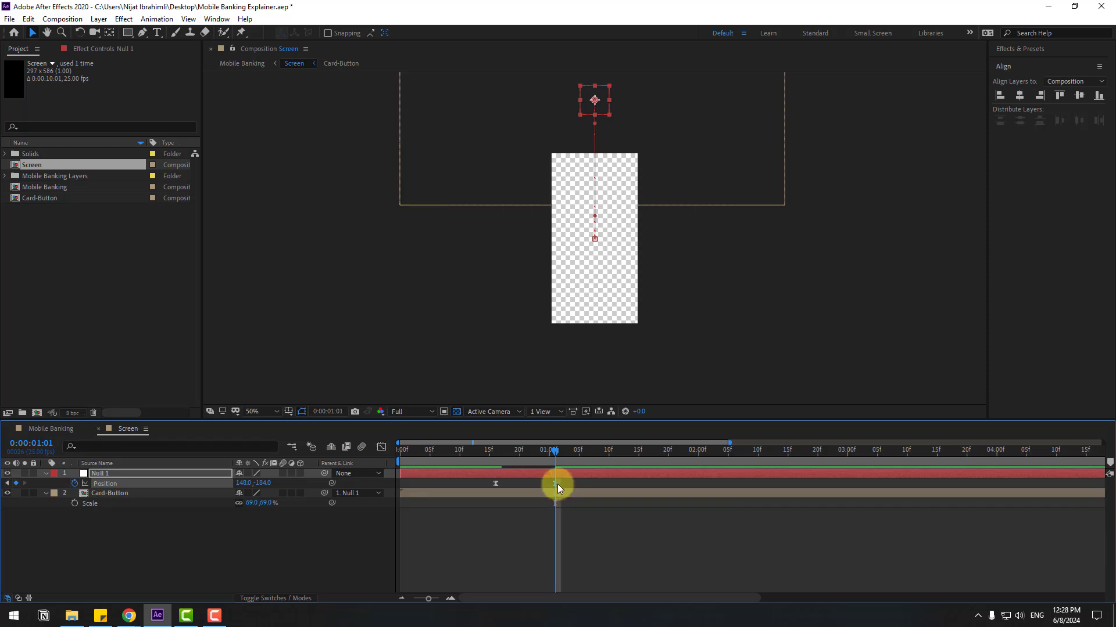
# Step: Spread the null's Position keyframes to about 0.6 and 1.5 seconds, previewing the upward movement
pyautogui.moveTo(556, 483); pyautogui.dragTo(594, 487)
pyautogui.press('-')
pyautogui.press('space')
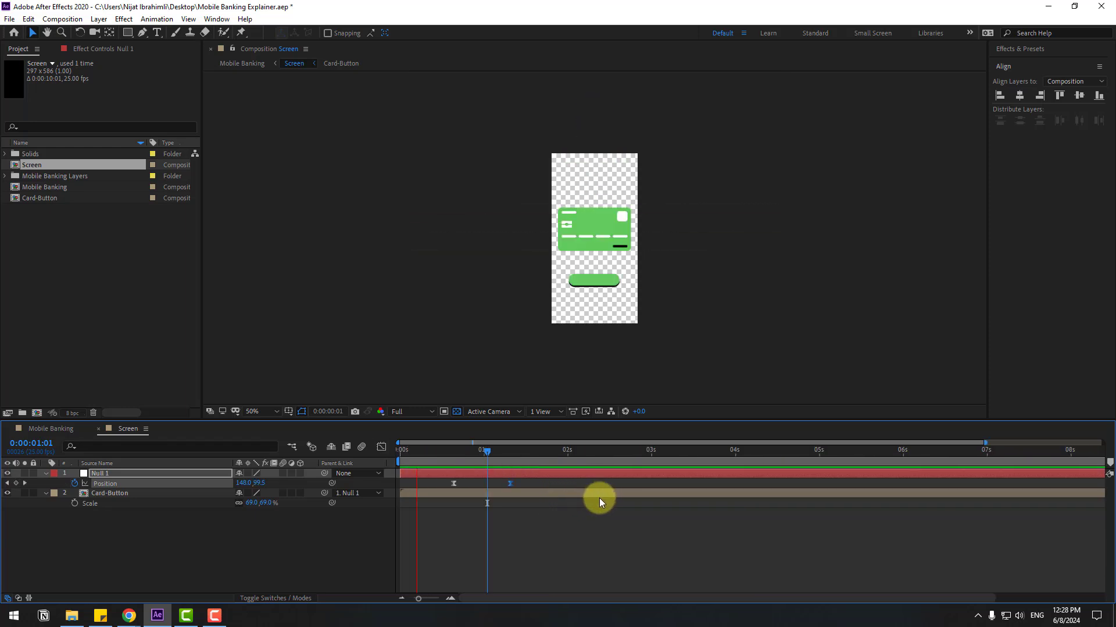
pyautogui.press('space')
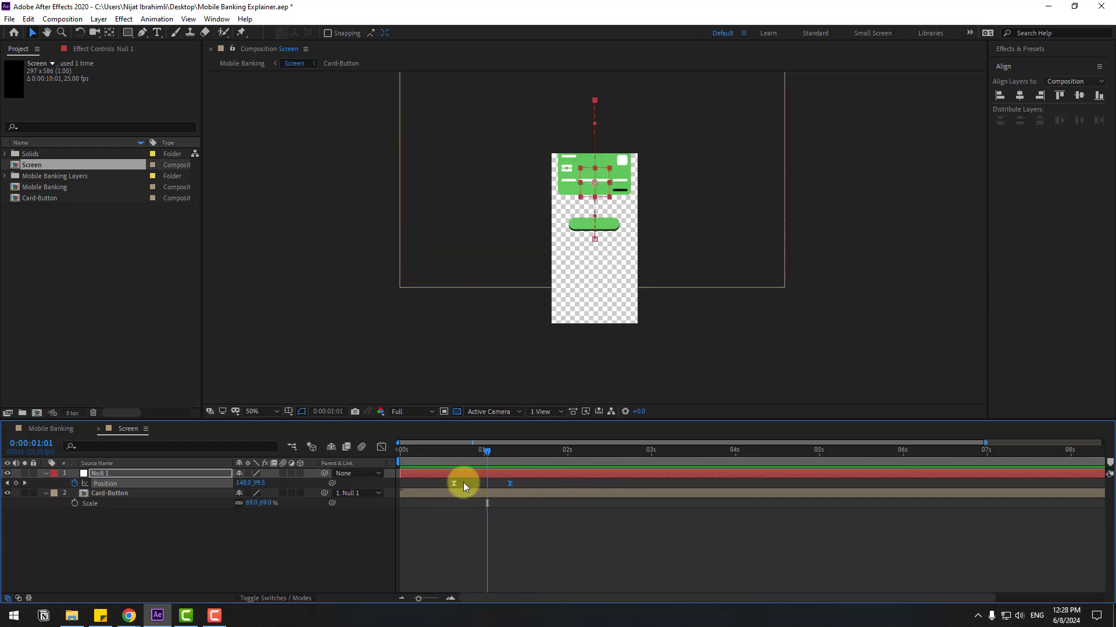
pyautogui.moveTo(464, 483); pyautogui.dragTo(527, 487)
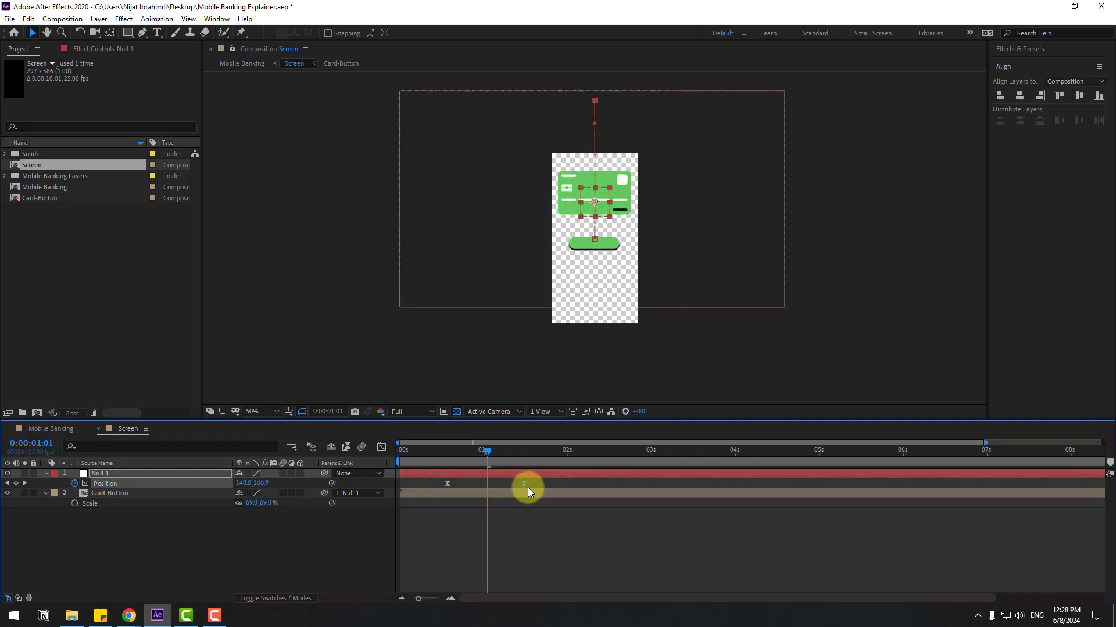
pyautogui.press('space')
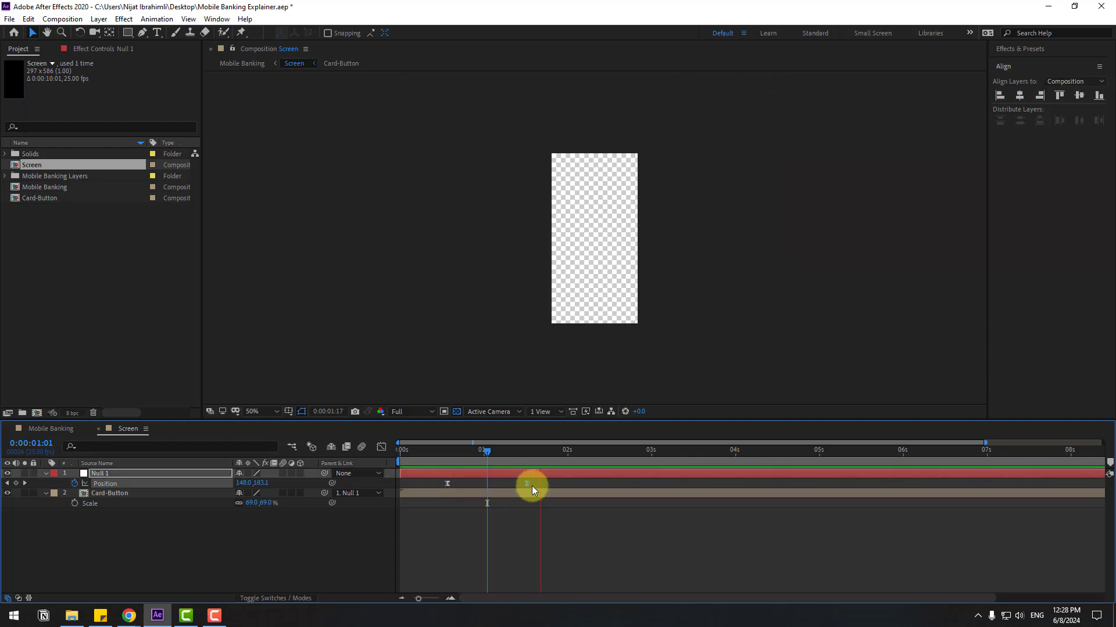
pyautogui.press('space')
# Step: Preview the moving screen content in the Mobile Banking composition and return to the Screen composition
pyautogui.click(58, 428)
pyautogui.press('space')
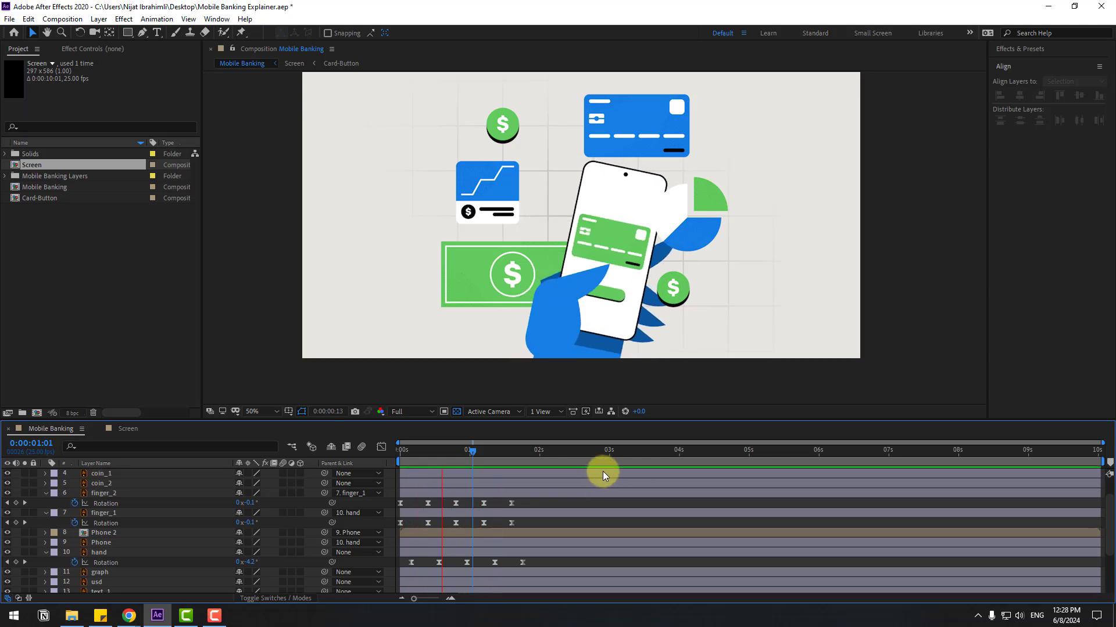
pyautogui.press('space')
pyautogui.click(155, 431)
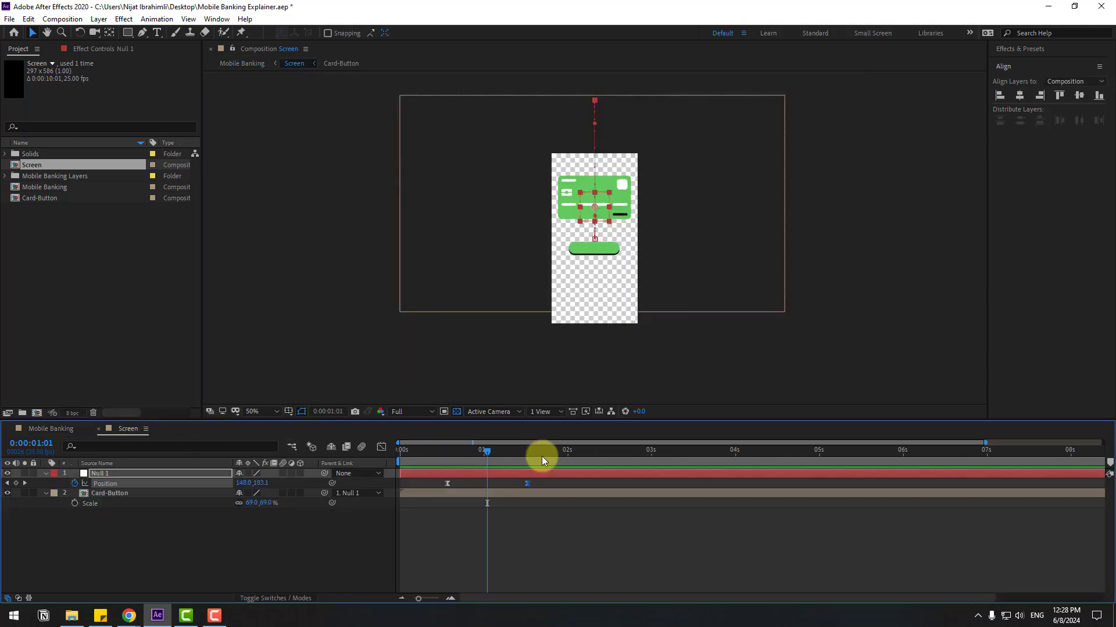
# Step: Reshape the speed graph of both null Position keyframes so the movement peaks early and slows down gradually
pyautogui.moveTo(485, 489); pyautogui.dragTo(444, 491)
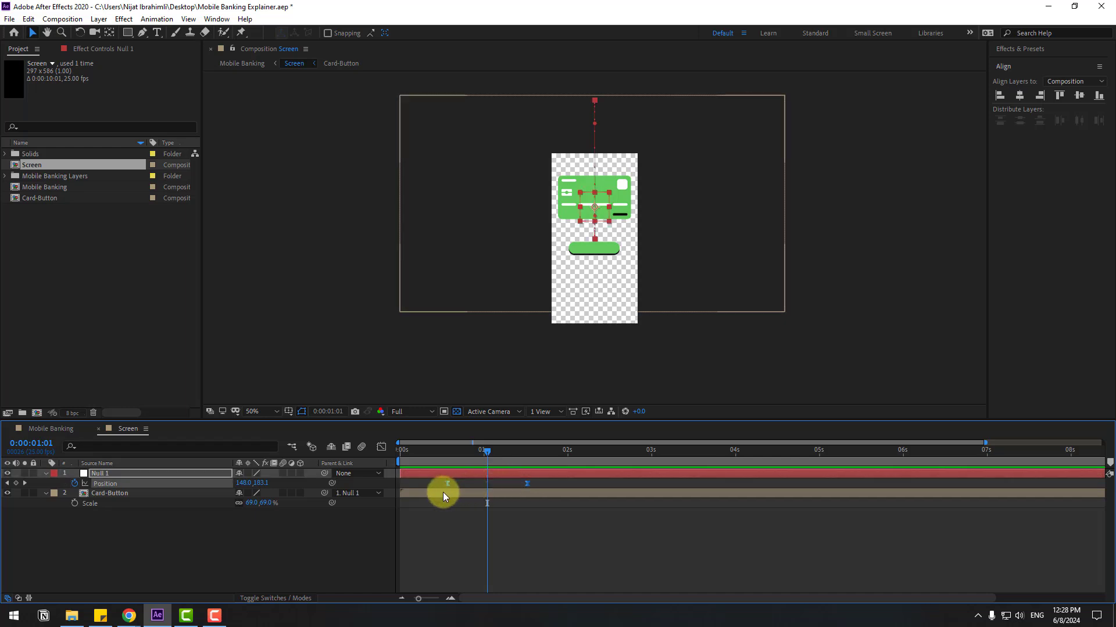
pyautogui.click(381, 448)
pyautogui.moveTo(441, 563); pyautogui.dragTo(501, 579)
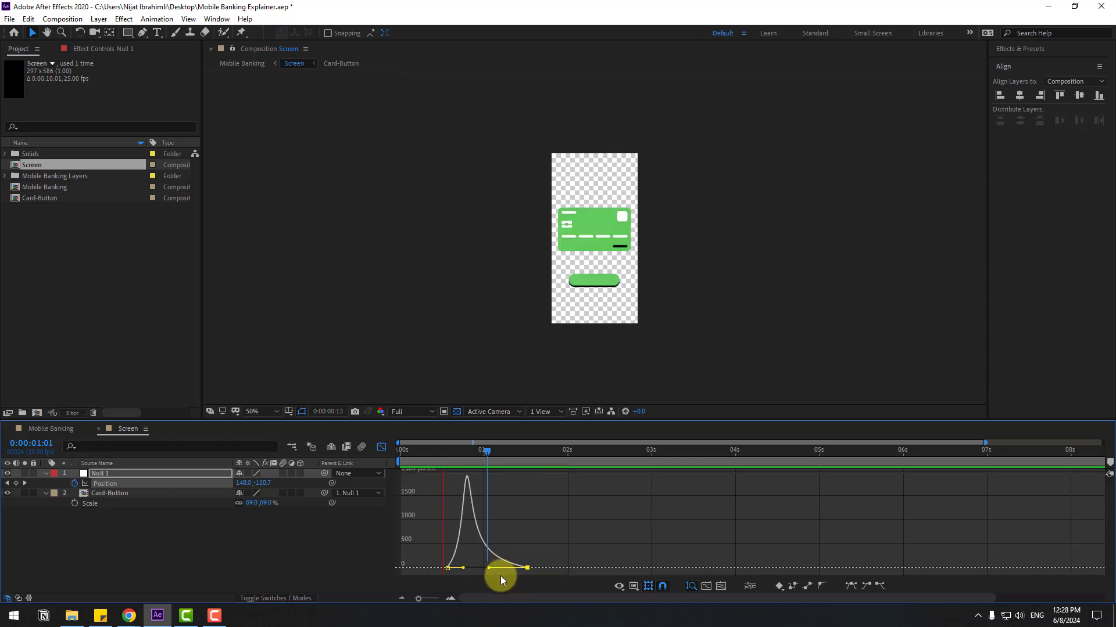
pyautogui.click(380, 447)
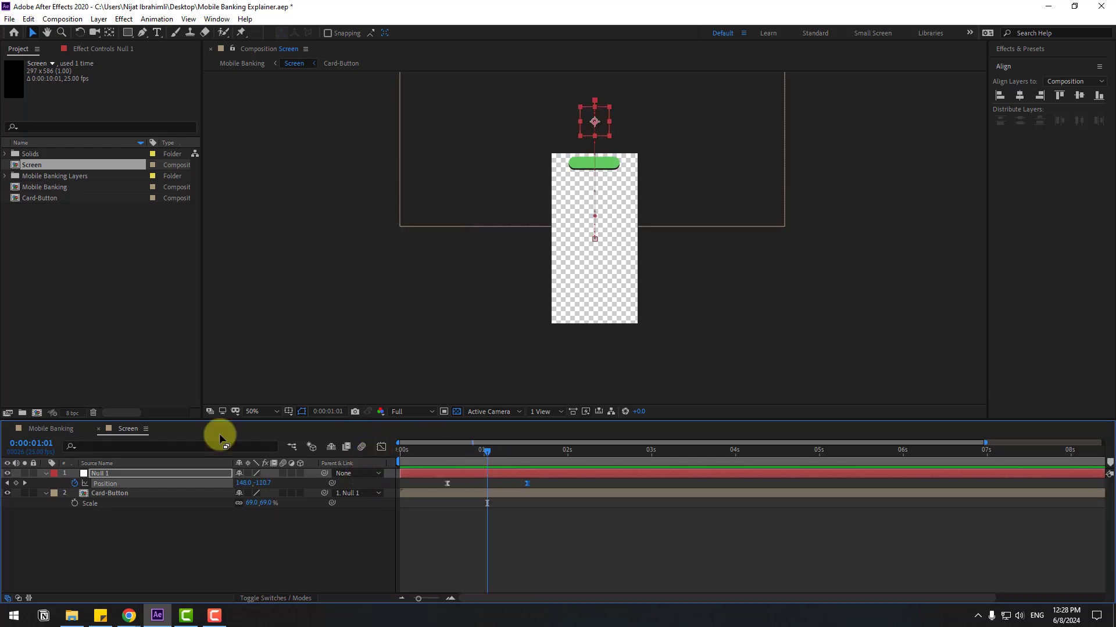
# Step: Preview the reworked screen movement in the Mobile Banking composition and stop at 0:00:01:03
pyautogui.click(56, 429)
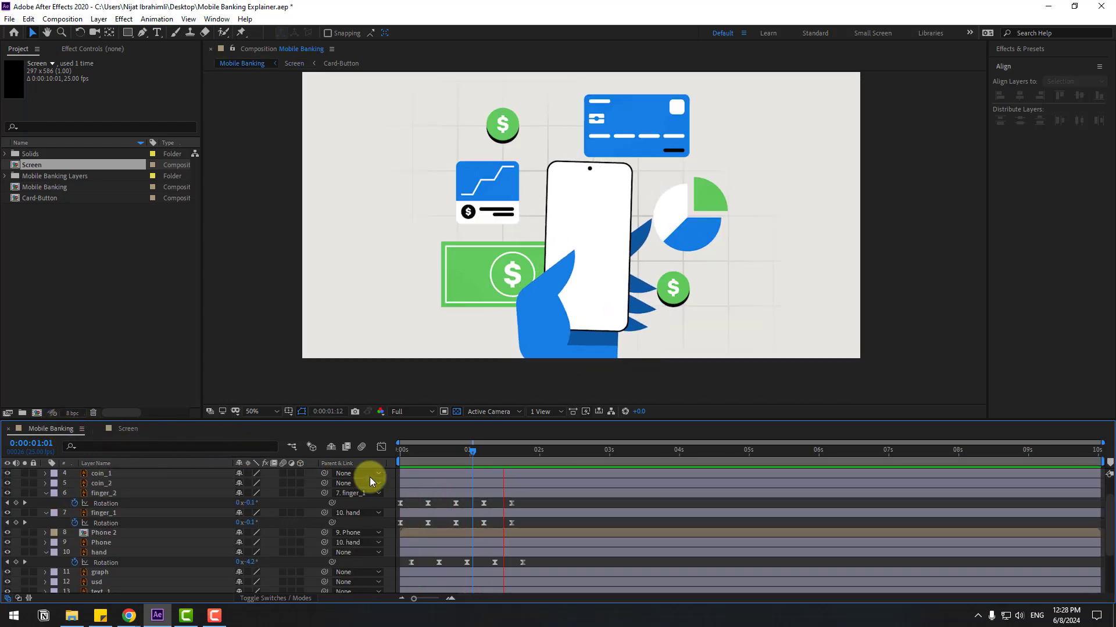
pyautogui.press('space')
pyautogui.moveTo(458, 450)
pyautogui.mouseDown()
pyautogui.moveTo(501, 454)
pyautogui.moveTo(466, 453)
pyautogui.mouseUp()
pyautogui.click(915, 212)
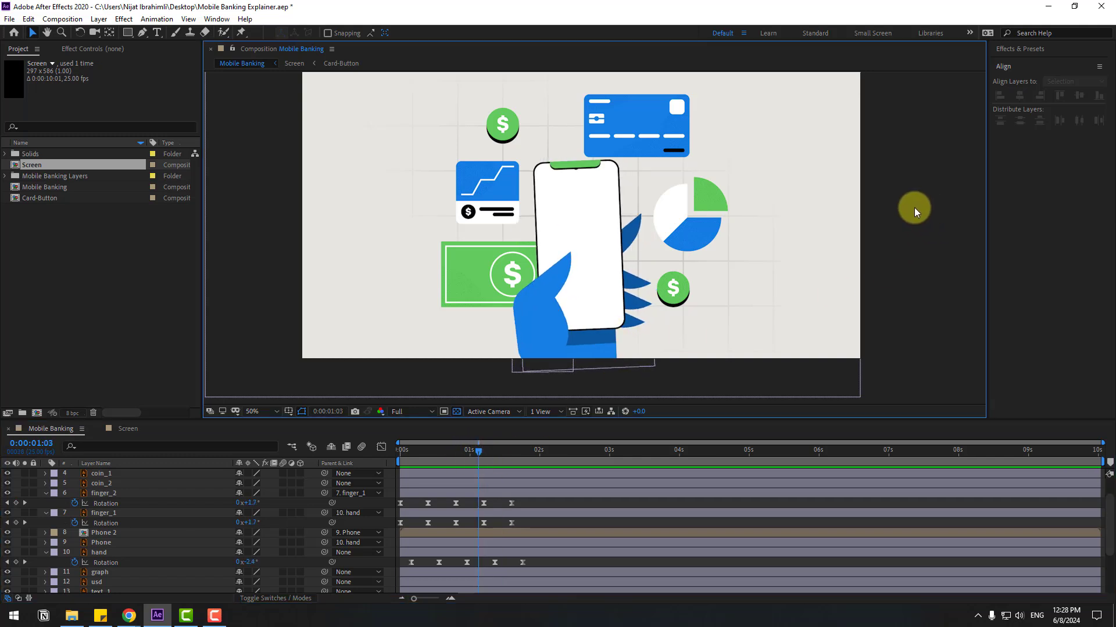
# Step: Cut the blue card layer from the Mobile Banking composition and paste it into the Screen composition
pyautogui.click(668, 121)
pyautogui.scroll(-3, 179, 535)
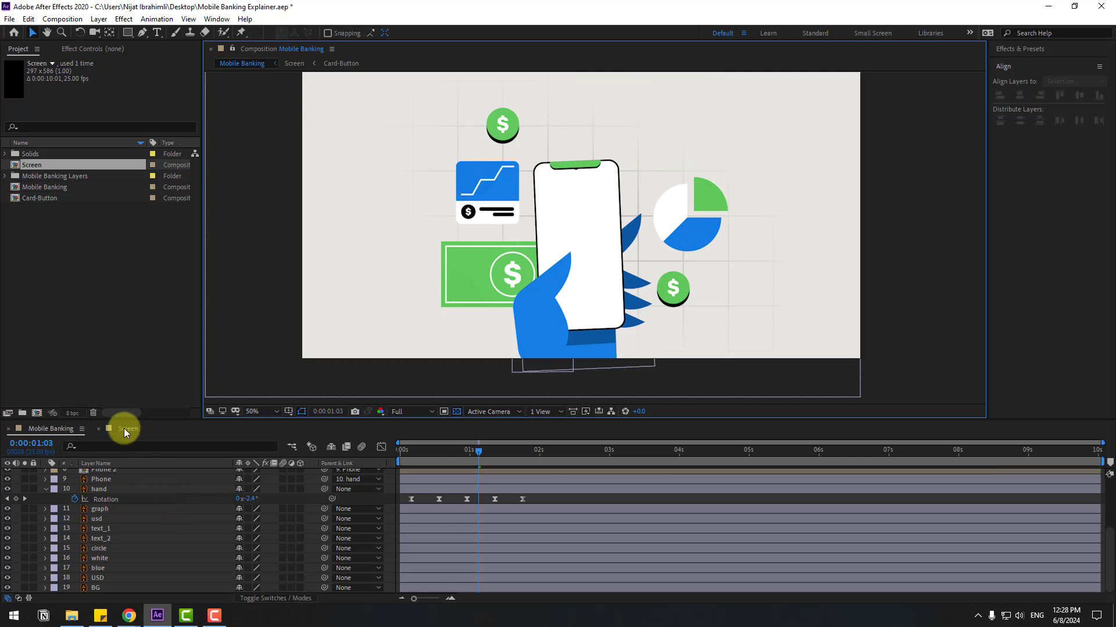
pyautogui.click(125, 428)
pyautogui.click(170, 546)
pyautogui.hotkey('ctrl', 'v')
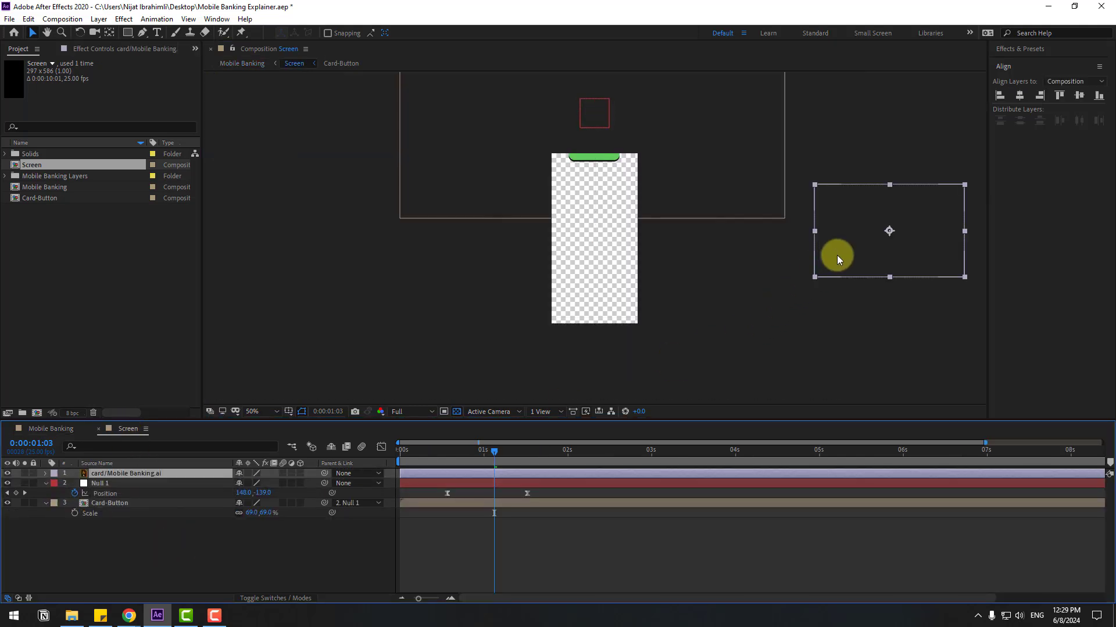
# Step: Scale the blue card to 66% and place it horizontally centred in the upper part of the phone screen
pyautogui.moveTo(836, 259); pyautogui.dragTo(534, 285)
pyautogui.press('s')
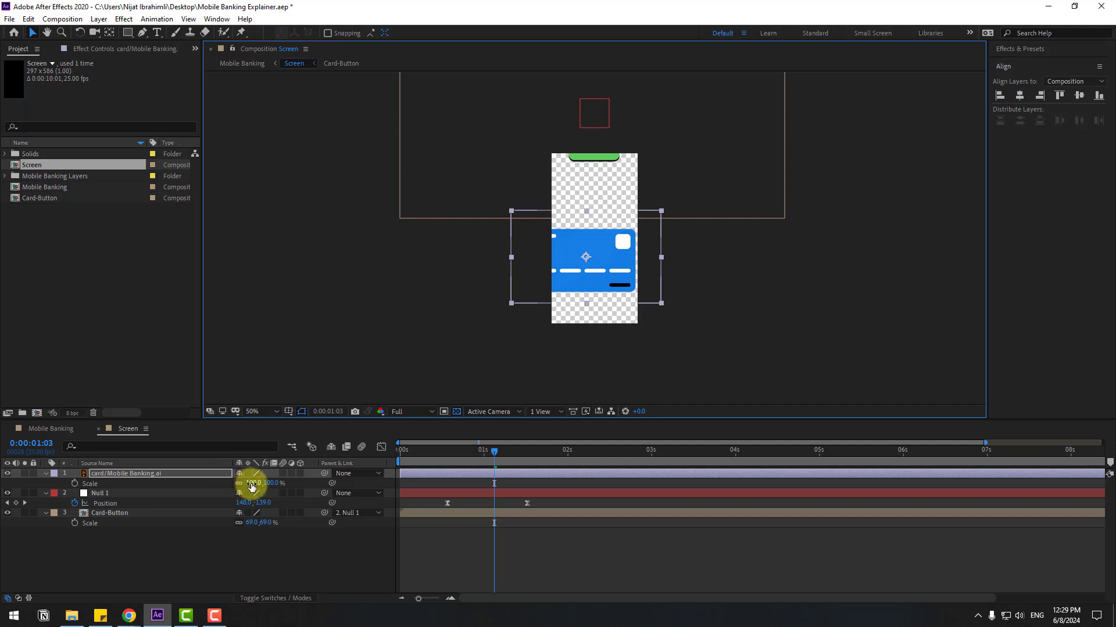
pyautogui.moveTo(252, 487); pyautogui.dragTo(226, 472)
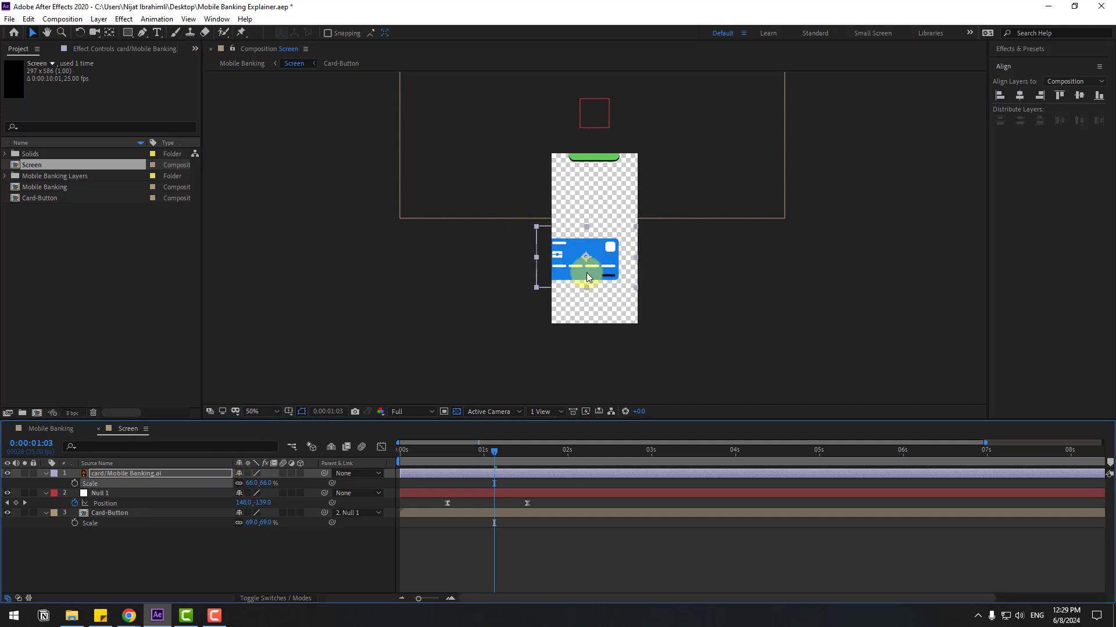
pyautogui.moveTo(587, 277); pyautogui.dragTo(595, 216)
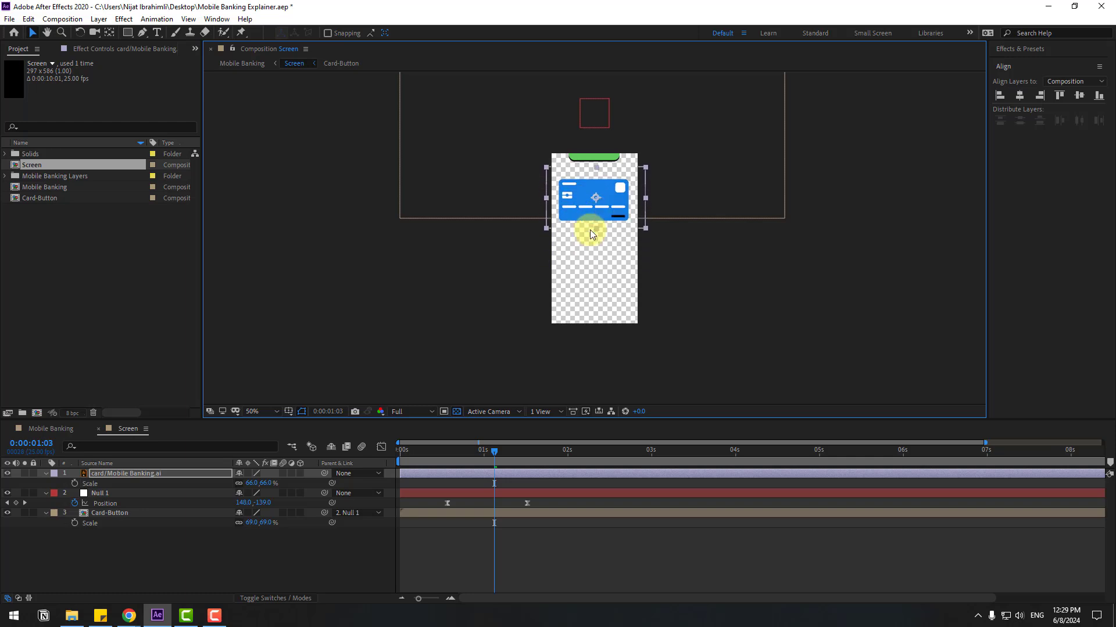
# Step: Parent the blue card layer to Null 1 and preview the Screen composition from the beginning
pyautogui.moveTo(324, 476); pyautogui.dragTo(117, 493)
pyautogui.moveTo(473, 463); pyautogui.dragTo(398, 465)
pyautogui.press('space')
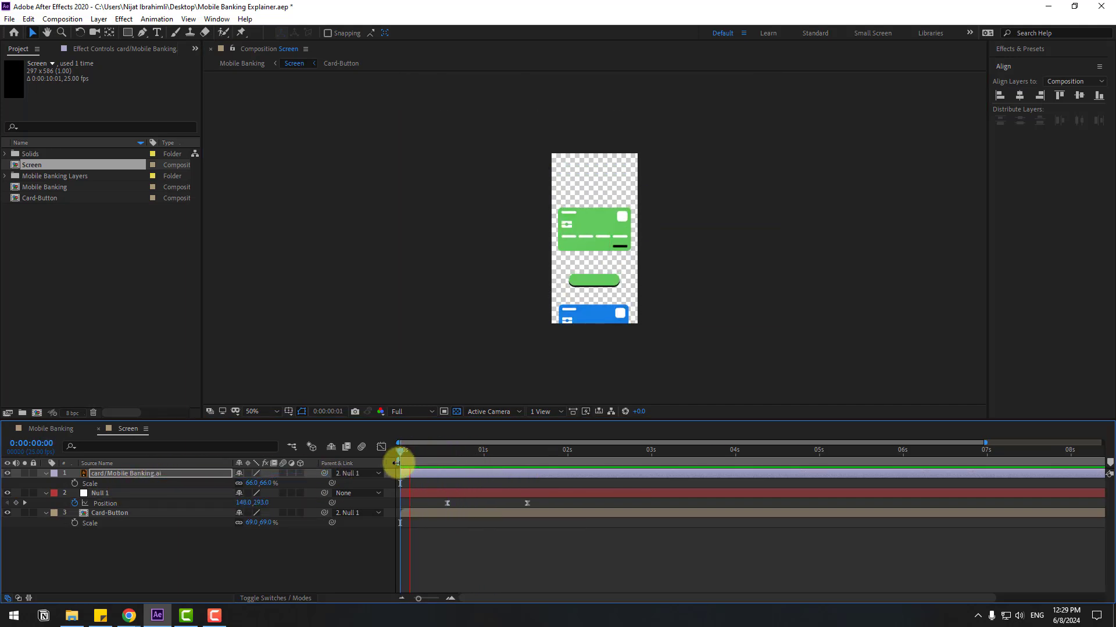
# Step: Preview the blue card scrolling in on the phone in the Mobile Banking composition, and go to 0:00:02:03
pyautogui.click(51, 429)
pyautogui.press('space')
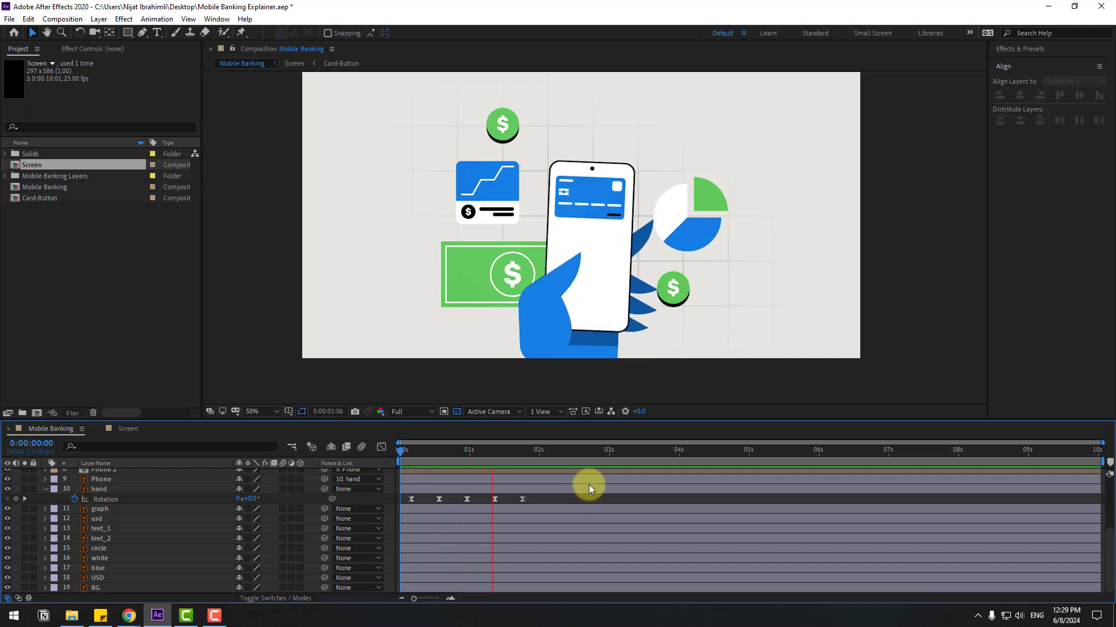
pyautogui.moveTo(469, 452); pyautogui.dragTo(547, 451)
# Step: Pre-compose the graph, usd, text_1, text_2, circle, white and blue layers into a composition named Graph
pyautogui.click(482, 199)
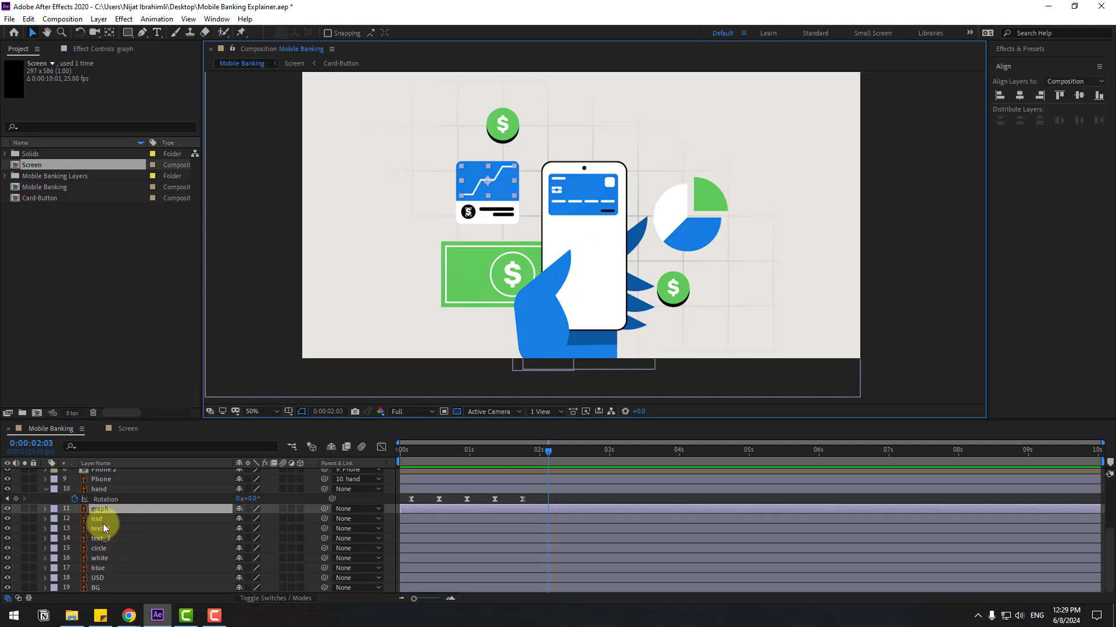
pyautogui.keyDown('ctrl'); pyautogui.click(103, 520); pyautogui.keyUp('ctrl')
pyautogui.keyDown('ctrl'); pyautogui.click(110, 528); pyautogui.keyUp('ctrl')
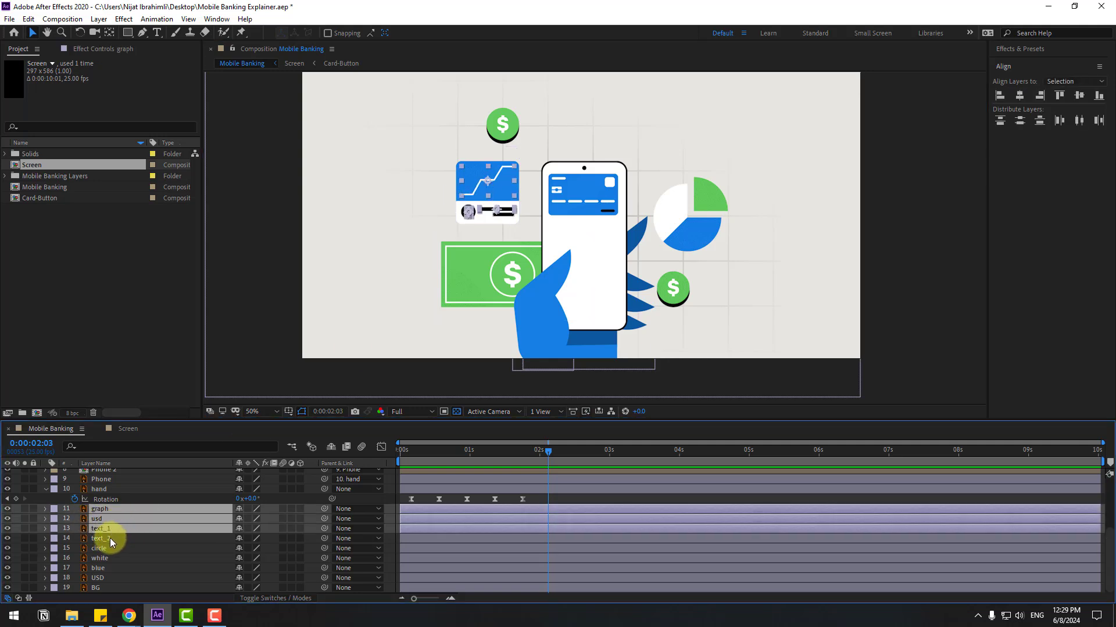
pyautogui.keyDown('ctrl'); pyautogui.click(111, 538); pyautogui.keyUp('ctrl')
pyautogui.keyDown('ctrl'); pyautogui.click(99, 549); pyautogui.keyUp('ctrl')
pyautogui.keyDown('ctrl'); pyautogui.click(115, 558); pyautogui.keyUp('ctrl')
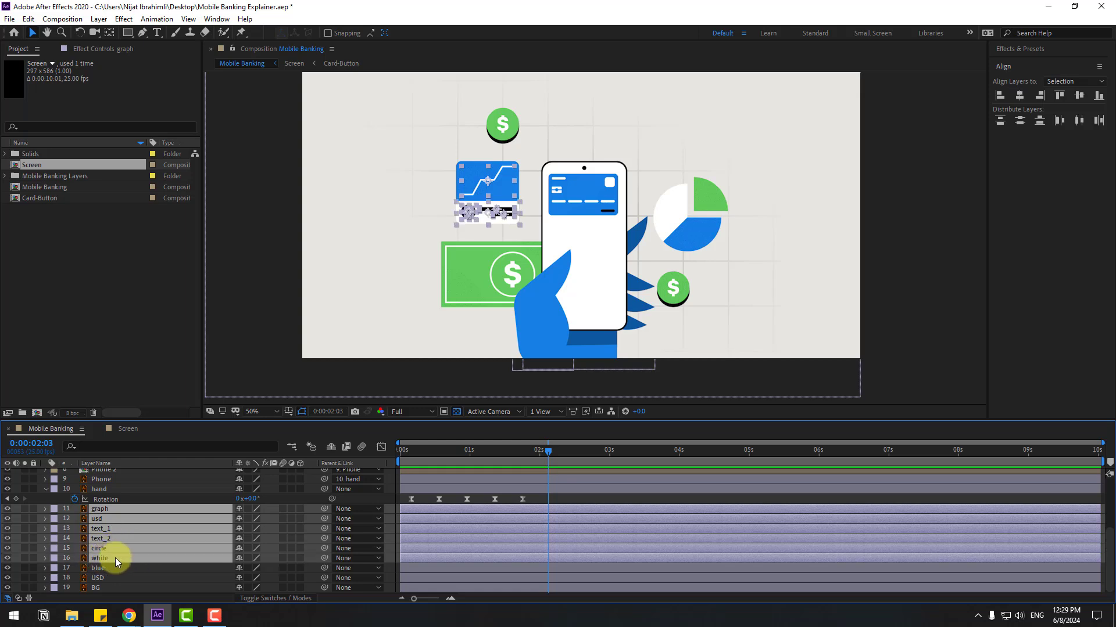
pyautogui.keyDown('ctrl'); pyautogui.click(100, 573); pyautogui.keyUp('ctrl')
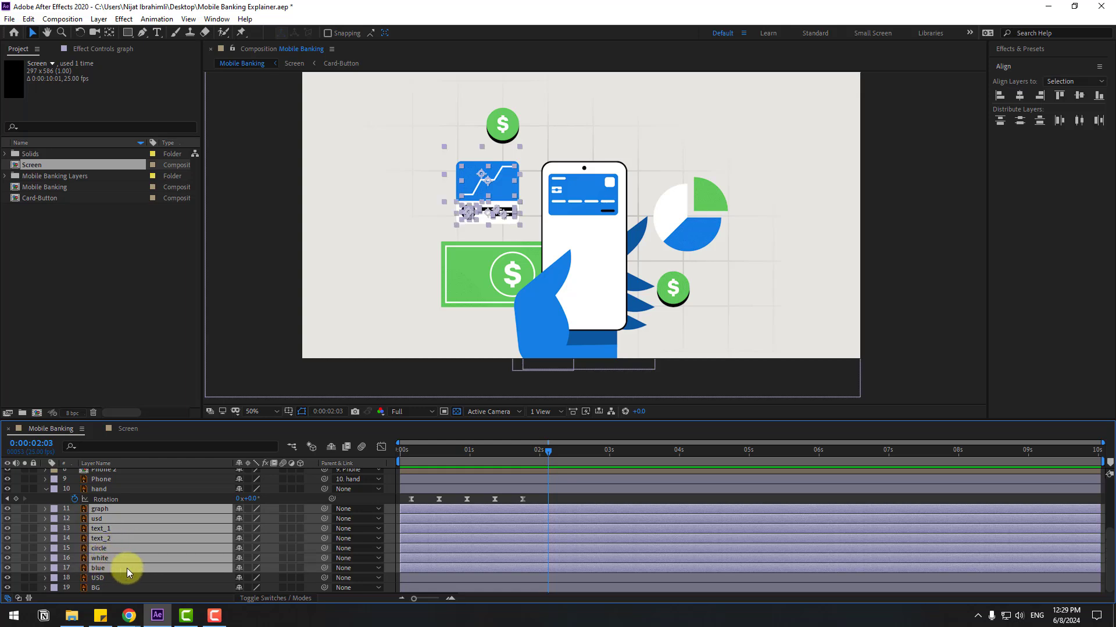
pyautogui.rightClick(108, 544)
pyautogui.click(148, 480)
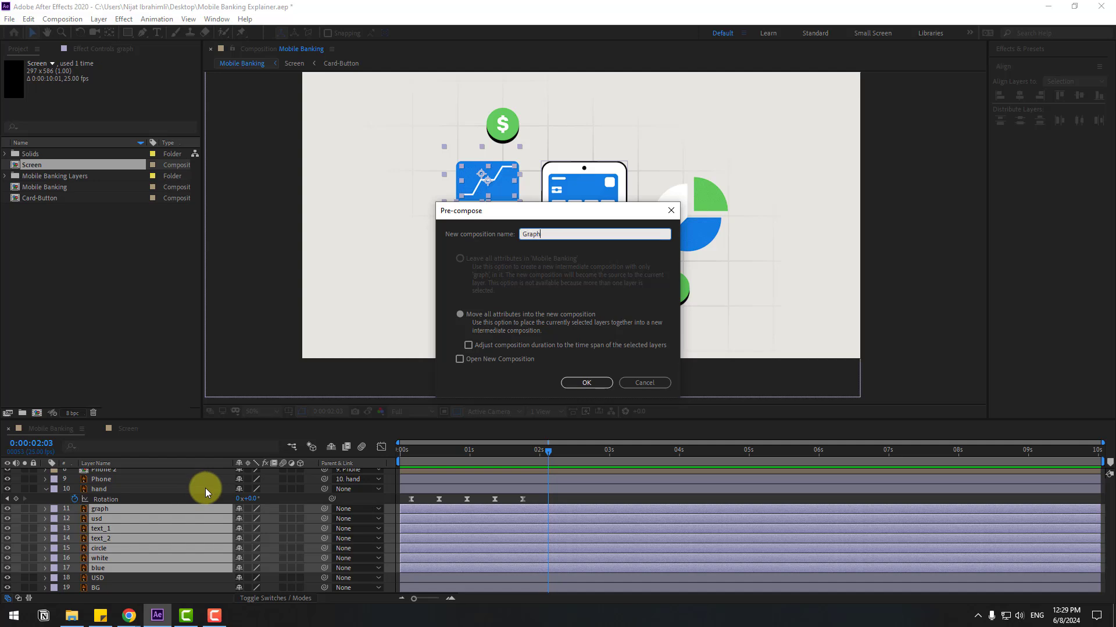
pyautogui.click(586, 383)
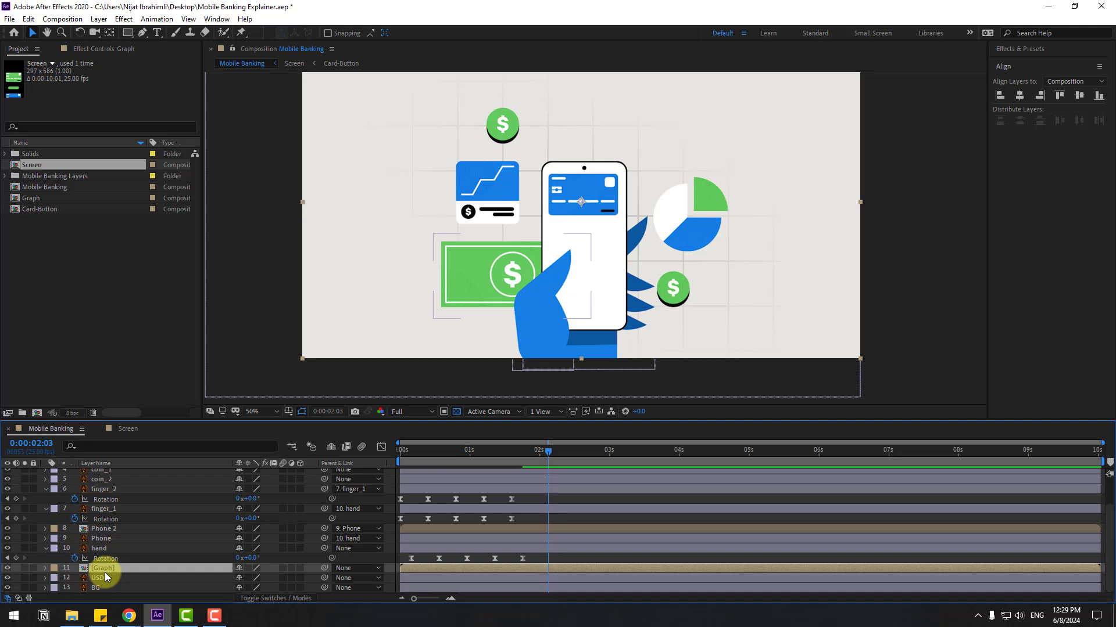
# Step: Cut the Graph layer from the Mobile Banking composition and paste it into the Screen composition
pyautogui.press('Delete')
pyautogui.click(119, 428)
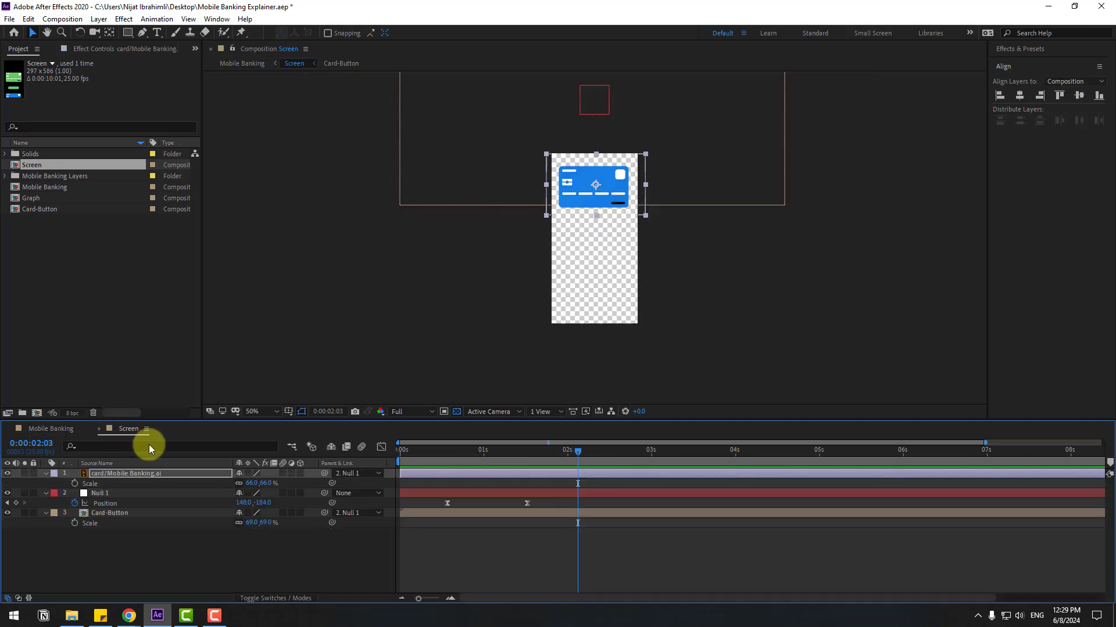
pyautogui.click(169, 551)
pyautogui.hotkey('ctrl', 'v')
# Step: Scale the Graph layer to 93% and position the graph panel below the blue card on the phone screen
pyautogui.press('s')
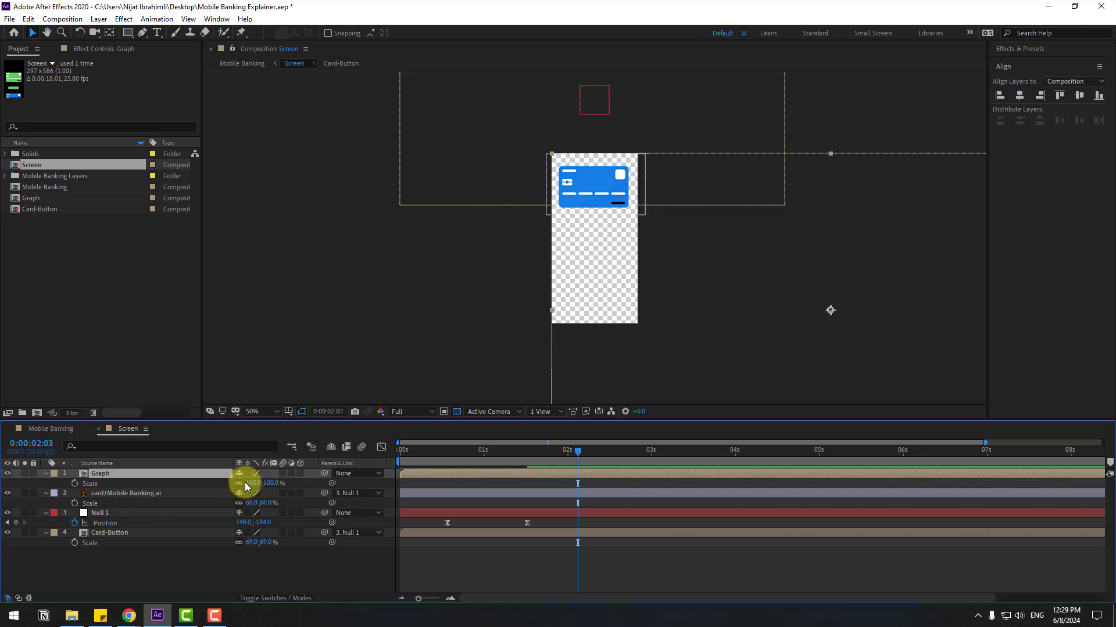
pyautogui.moveTo(247, 487); pyautogui.dragTo(198, 477)
pyautogui.moveTo(838, 351); pyautogui.dragTo(654, 306)
pyautogui.moveTo(257, 482); pyautogui.dragTo(285, 482)
pyautogui.moveTo(580, 319); pyautogui.dragTo(623, 326)
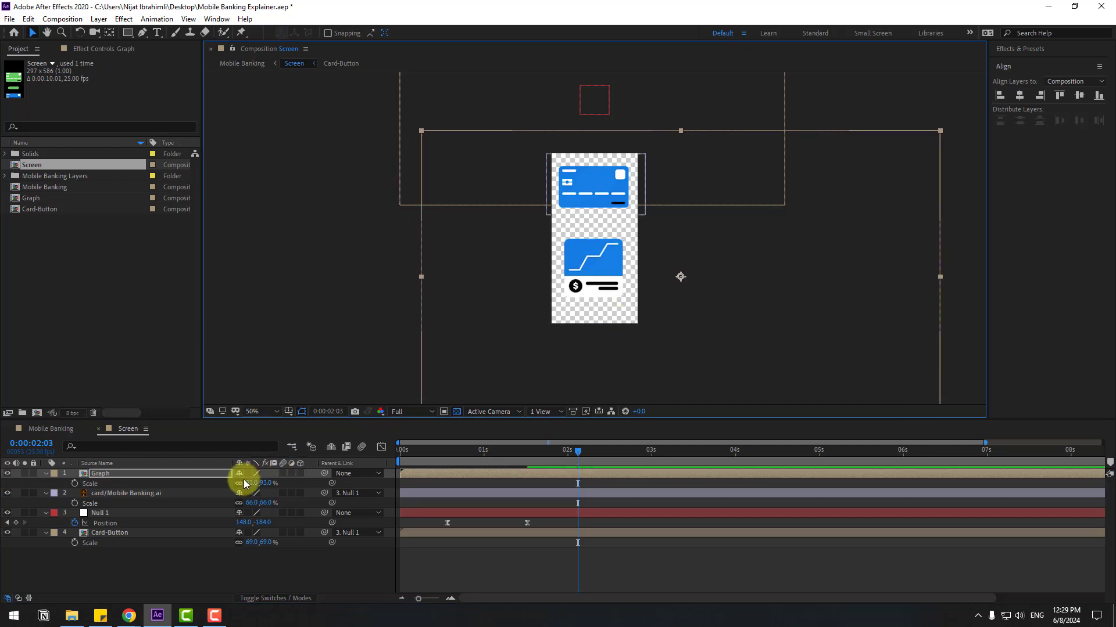
# Step: Scale the Graph layer to 105%, fit it below the blue card, and parent it to Null 1
pyautogui.moveTo(244, 483); pyautogui.dragTo(259, 486)
pyautogui.moveTo(563, 323); pyautogui.dragTo(576, 323)
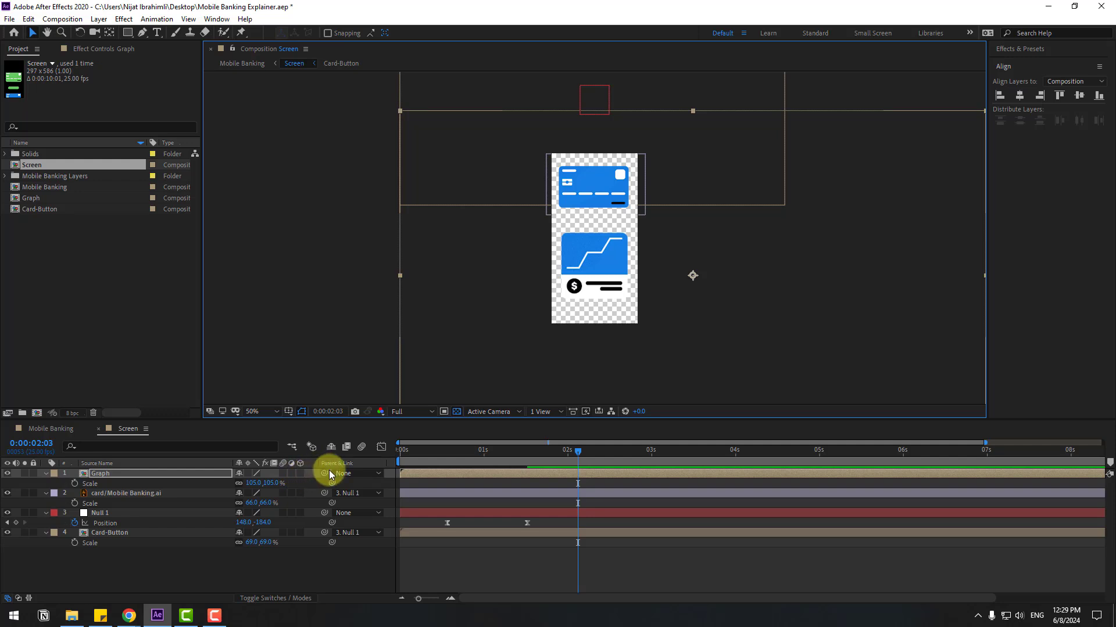
pyautogui.moveTo(330, 475); pyautogui.dragTo(104, 513)
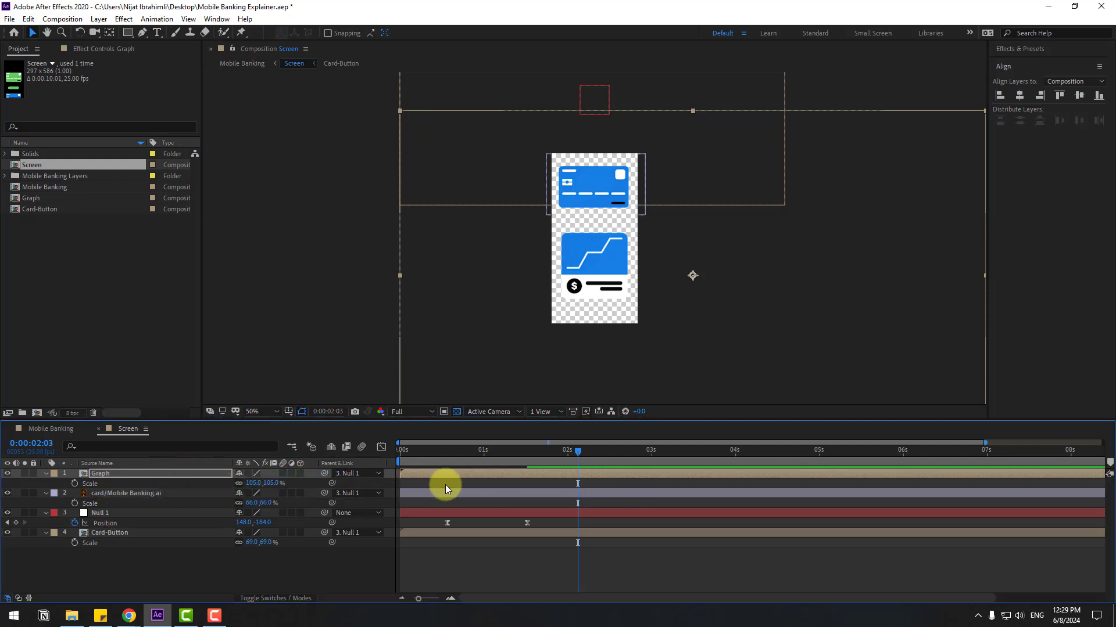
# Step: Preview the scrolling screen content in the Screen composition and on the phone in the Mobile Banking composition
pyautogui.press('space')
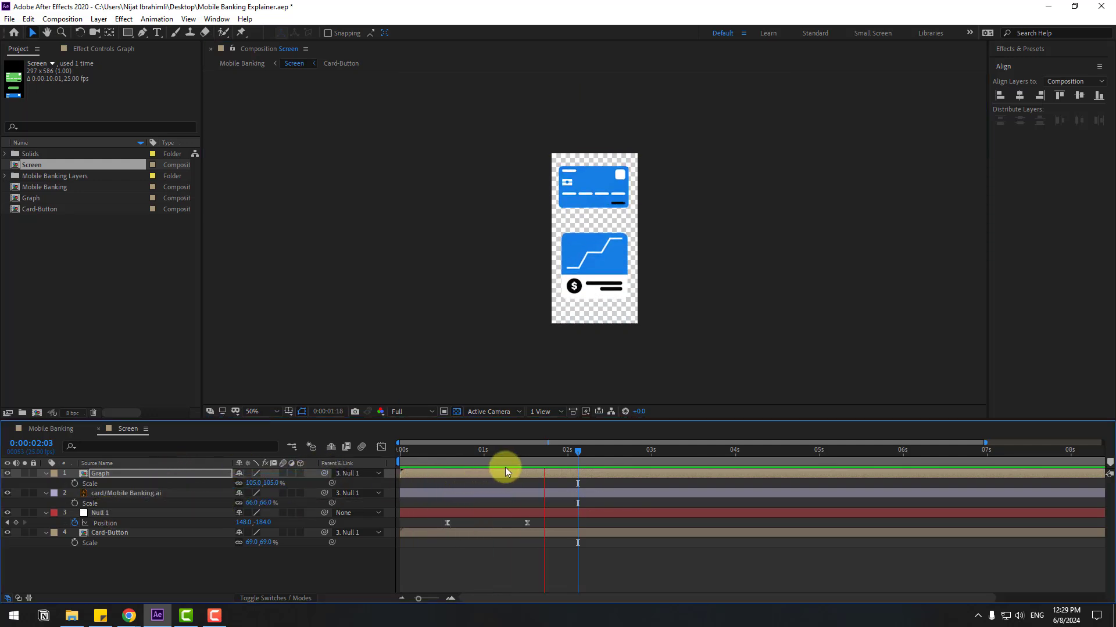
pyautogui.click(47, 428)
pyautogui.press('space')
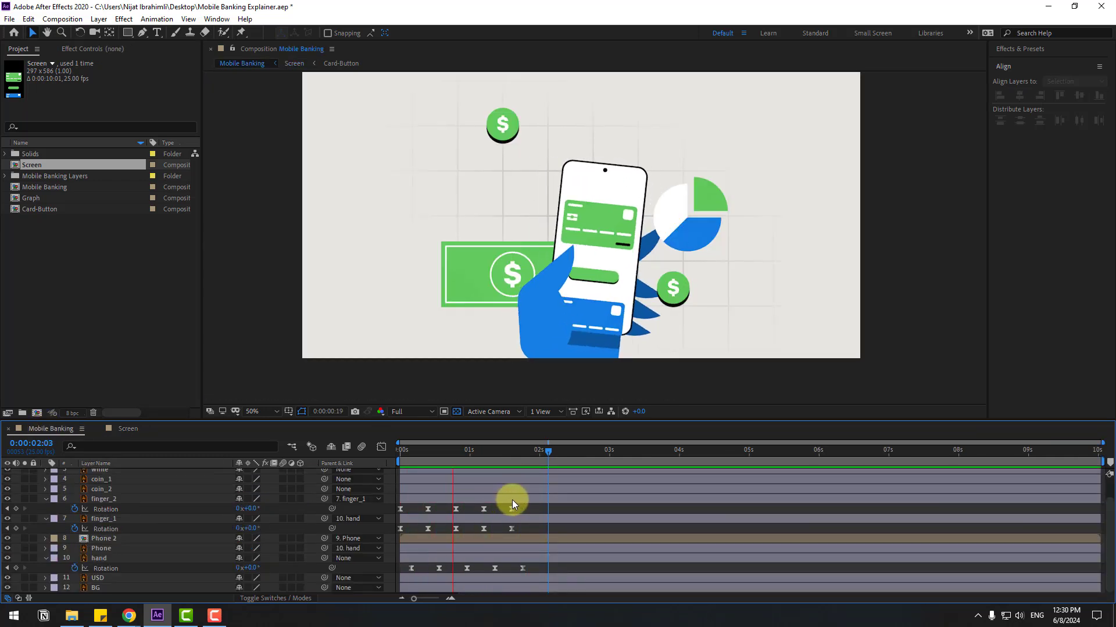
# Step: Delay Null 1's last Position keyframe by a few frames in the Screen composition, and preview the Mobile Banking composition
pyautogui.click(127, 428)
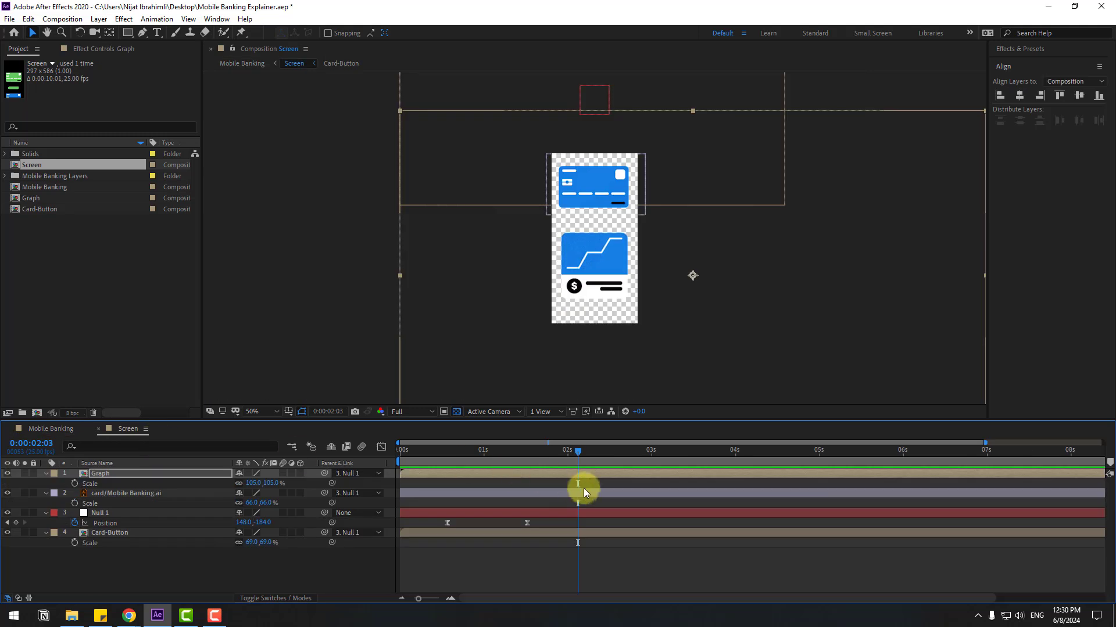
pyautogui.click(527, 524)
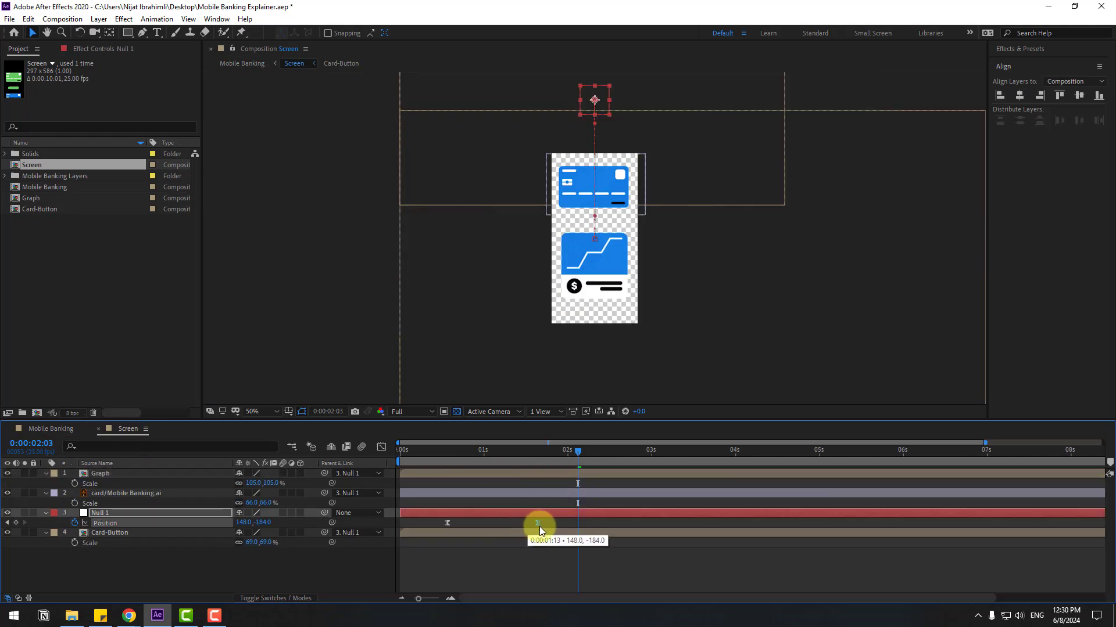
pyautogui.click(51, 429)
pyautogui.press('space')
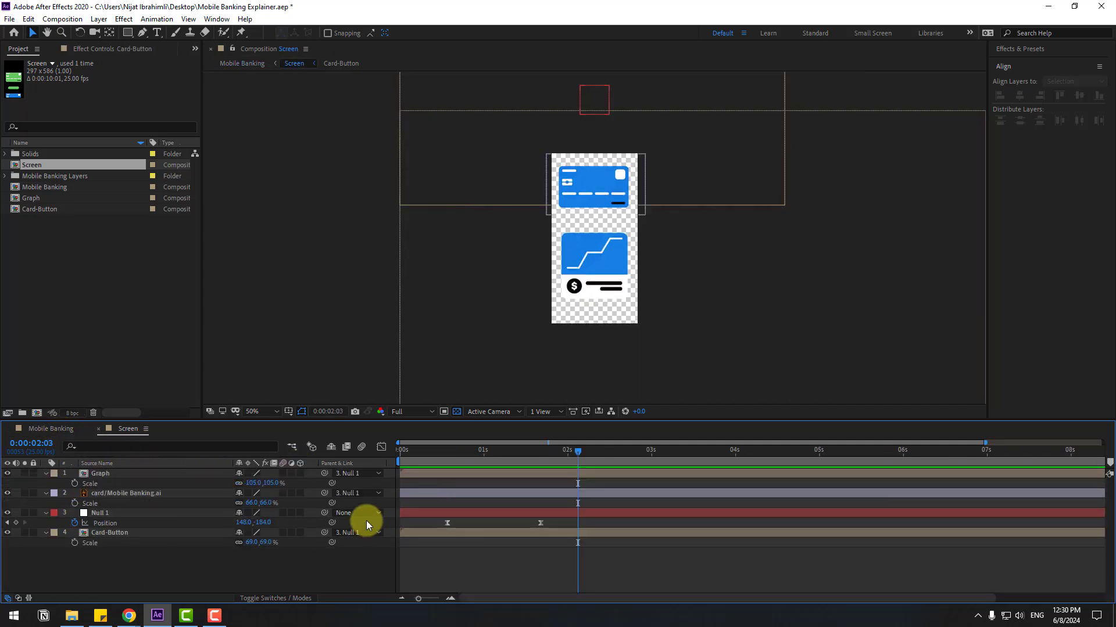
# Step: Crop the Graph composition to a region of about 251 x 246 px around the graph panel, and reposition its layer below the blue card in Screen
pyautogui.doubleClick(92, 474)
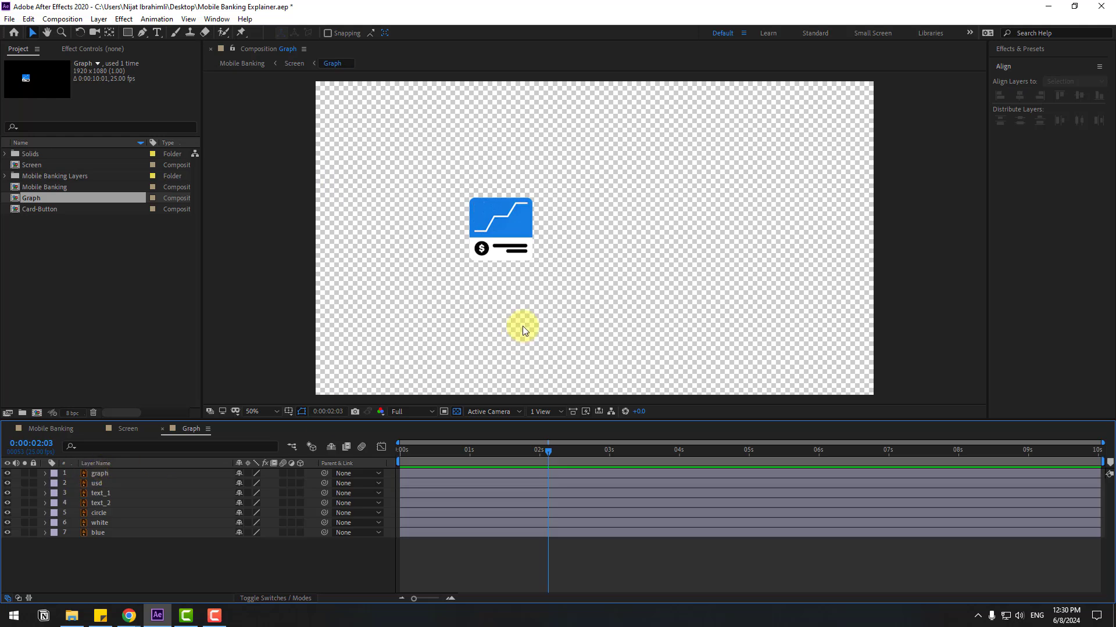
pyautogui.scroll(2, 468, 277)
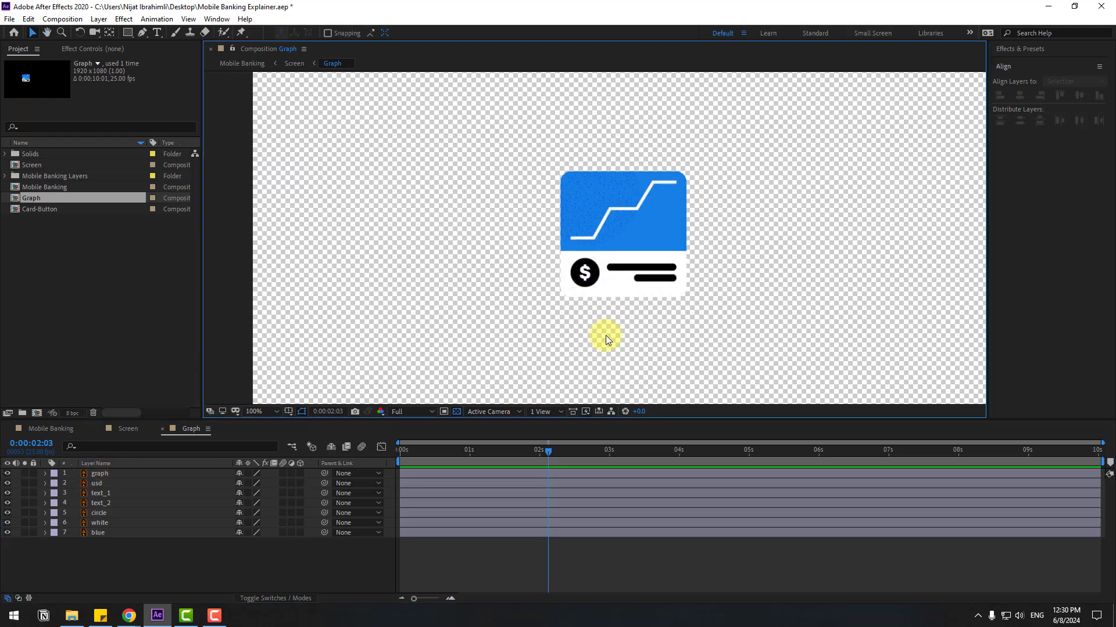
pyautogui.scroll(2, 606, 336)
pyautogui.scroll(-2, 522, 330)
pyautogui.click(445, 411)
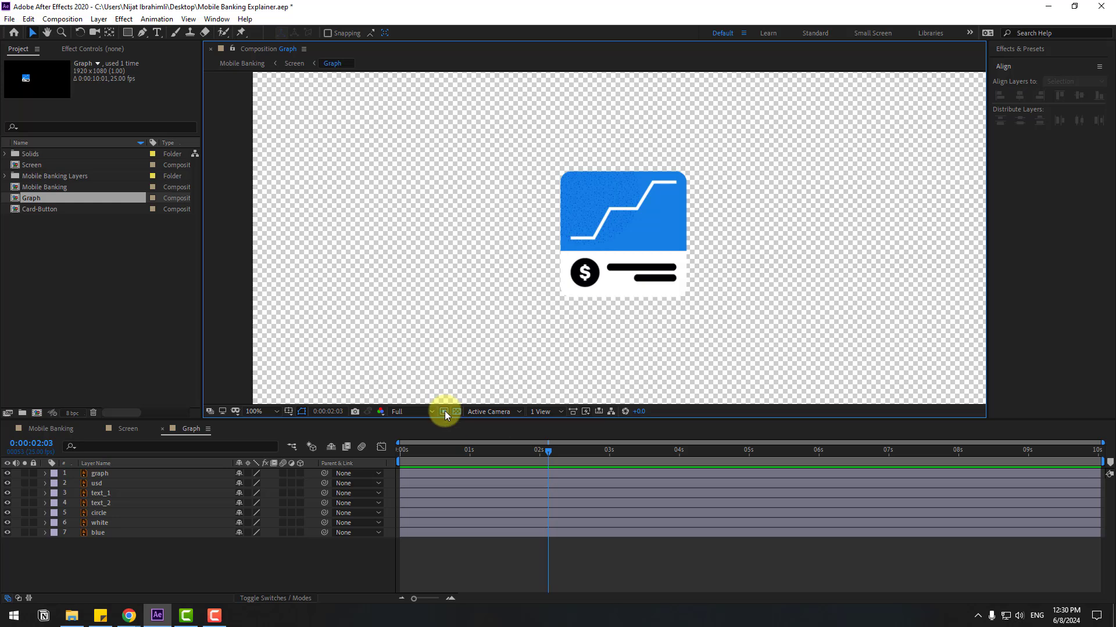
pyautogui.moveTo(550, 163); pyautogui.dragTo(697, 305)
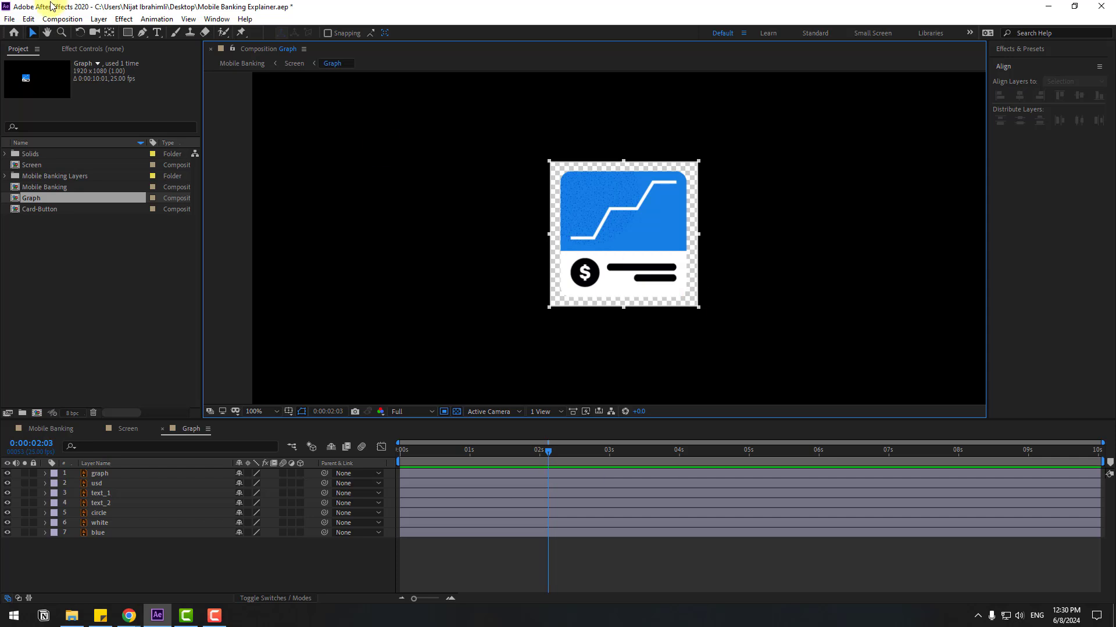
pyautogui.click(62, 19)
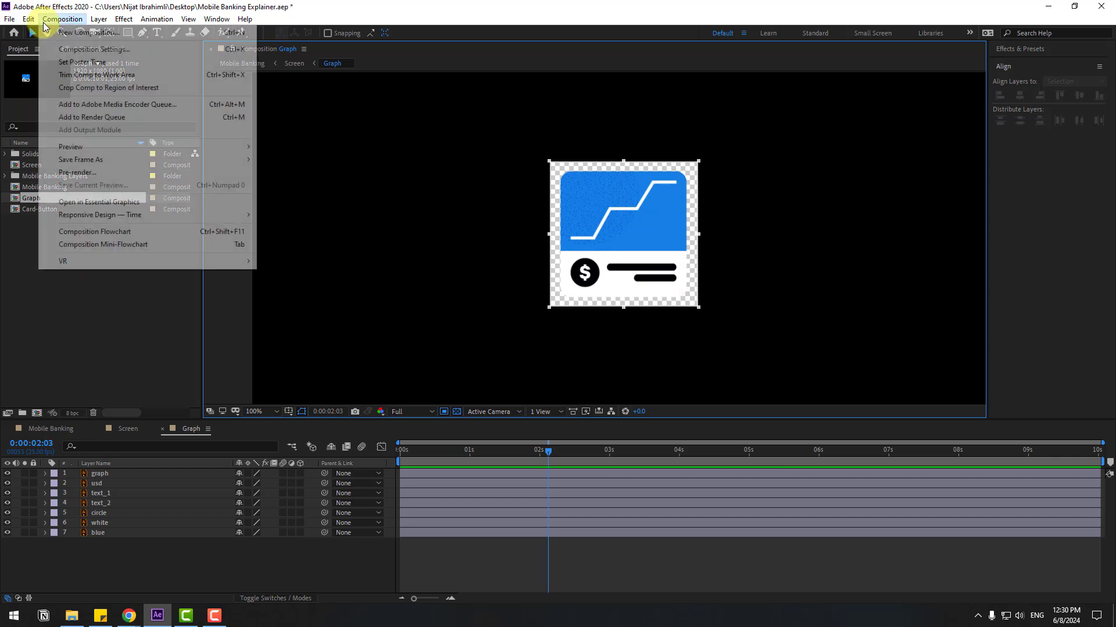
pyautogui.click(72, 92)
pyautogui.click(128, 428)
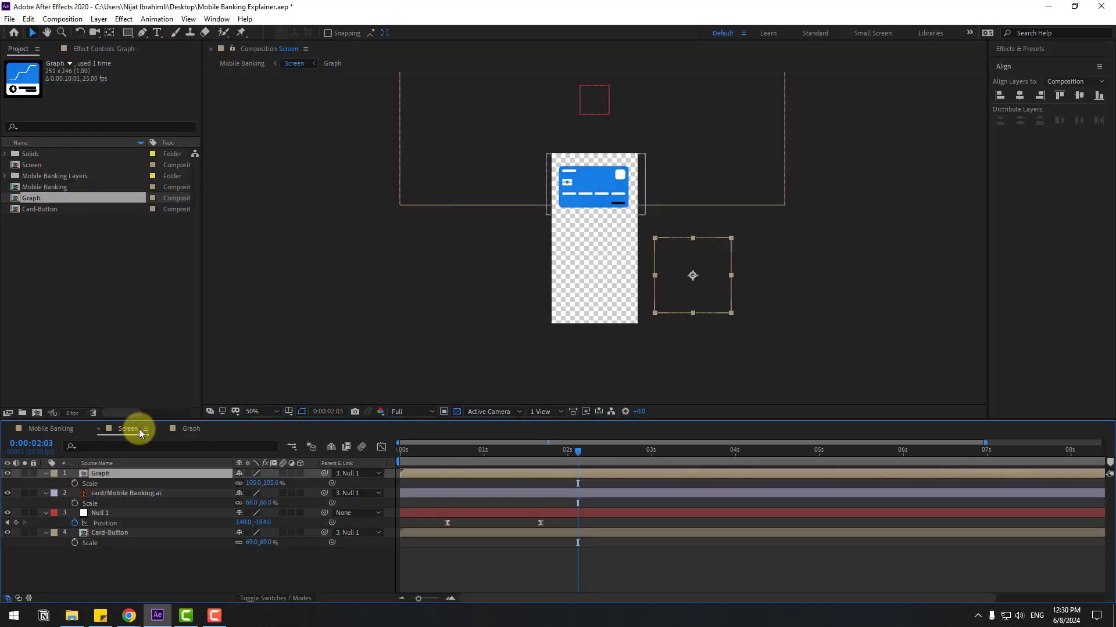
pyautogui.moveTo(694, 265); pyautogui.dragTo(596, 260)
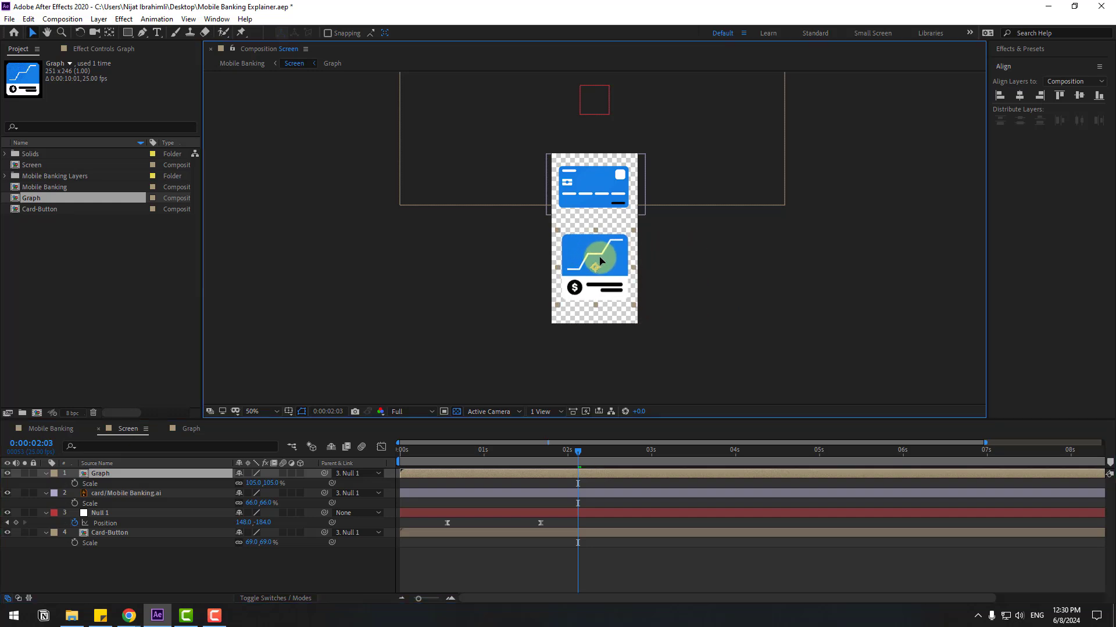
# Step: In the Graph composition, trace the stepped white line with an open Pen mask on the graph layer, from its lower end to its upper end
pyautogui.click(191, 428)
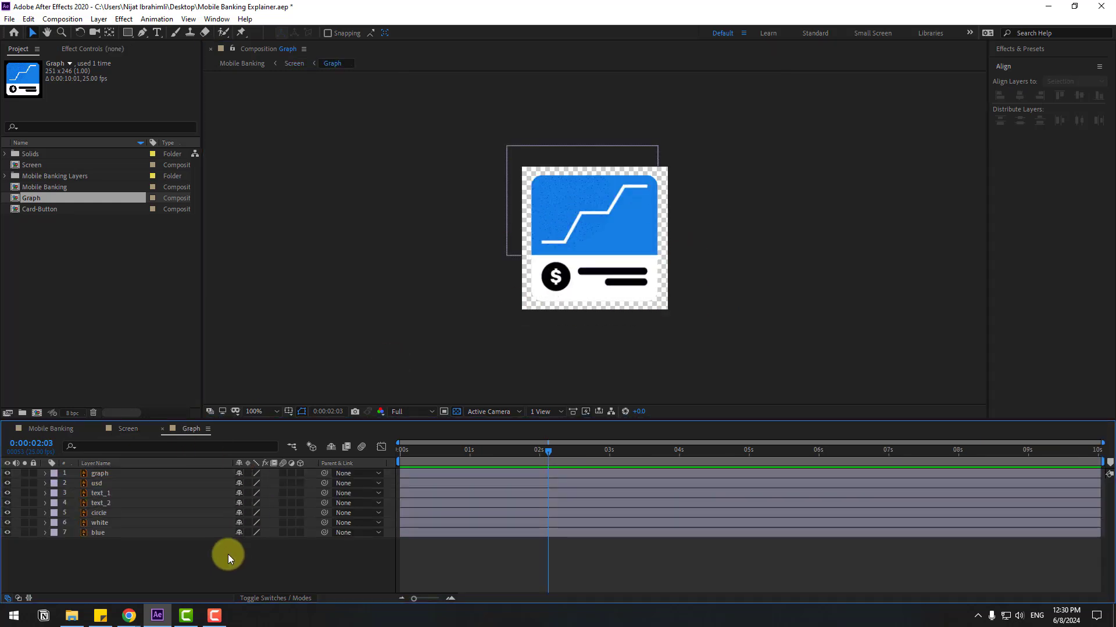
pyautogui.click(570, 240)
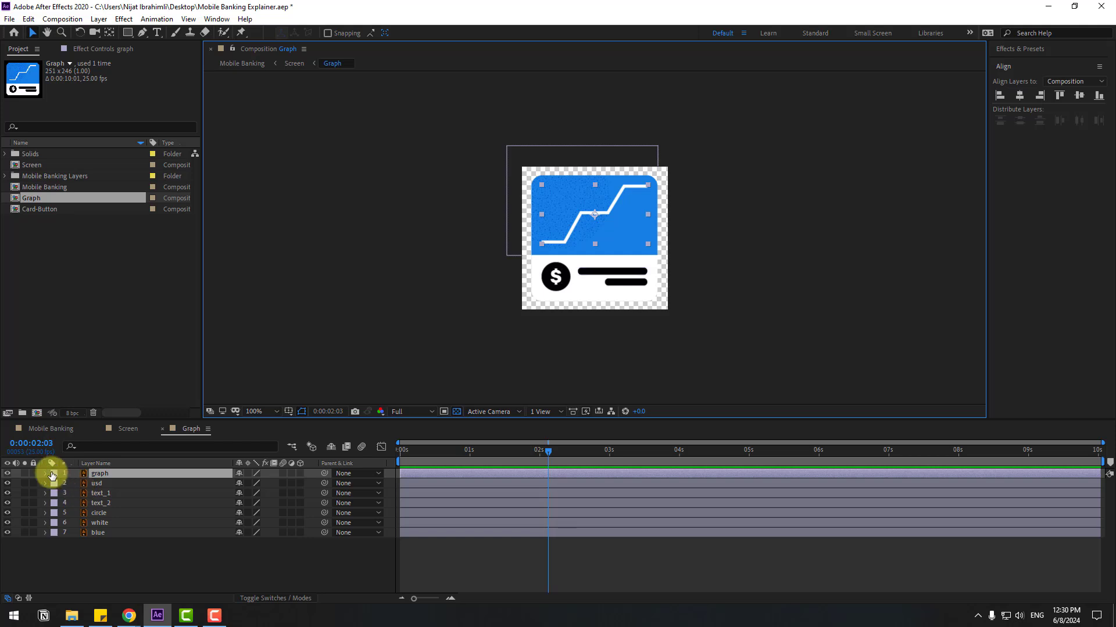
pyautogui.scroll(4, 567, 294)
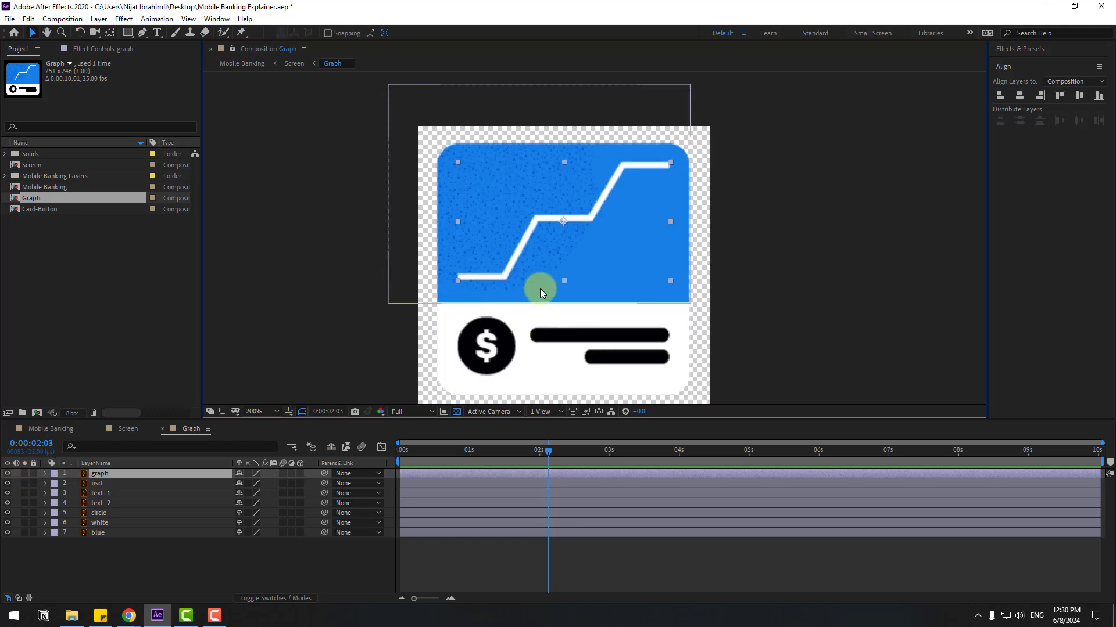
pyautogui.moveTo(493, 308); pyautogui.dragTo(480, 342)
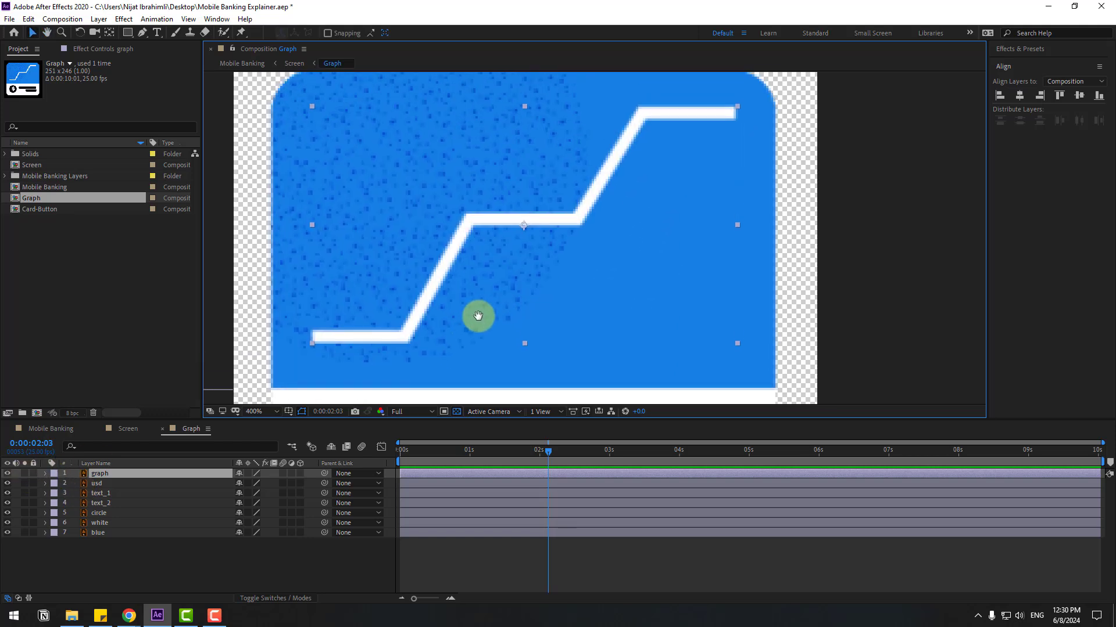
pyautogui.click(141, 33)
pyautogui.click(311, 336)
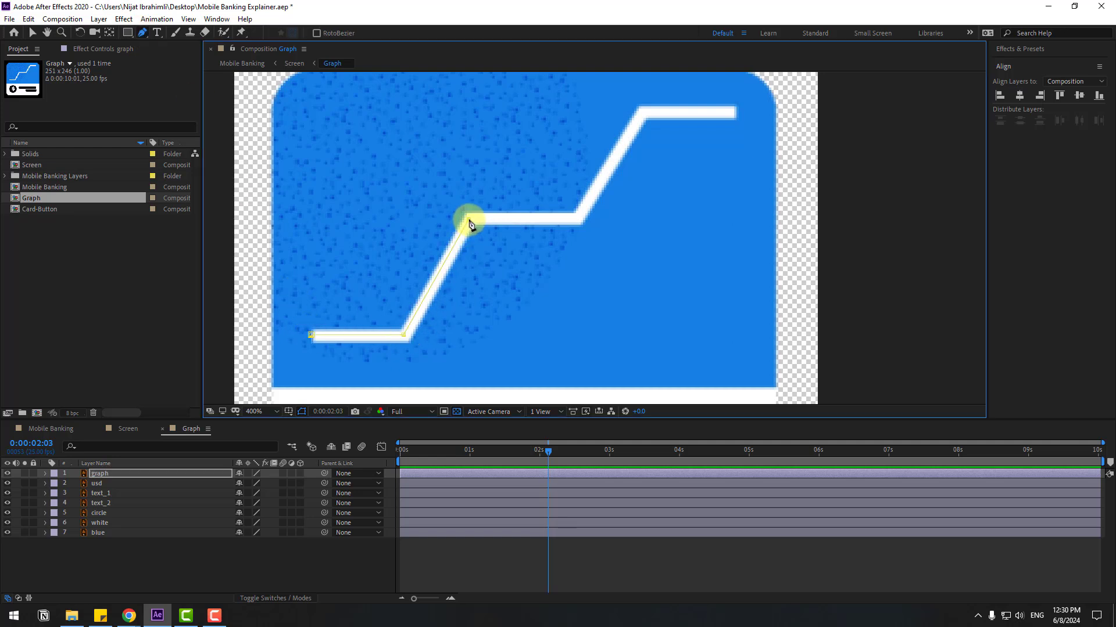
pyautogui.click(575, 222)
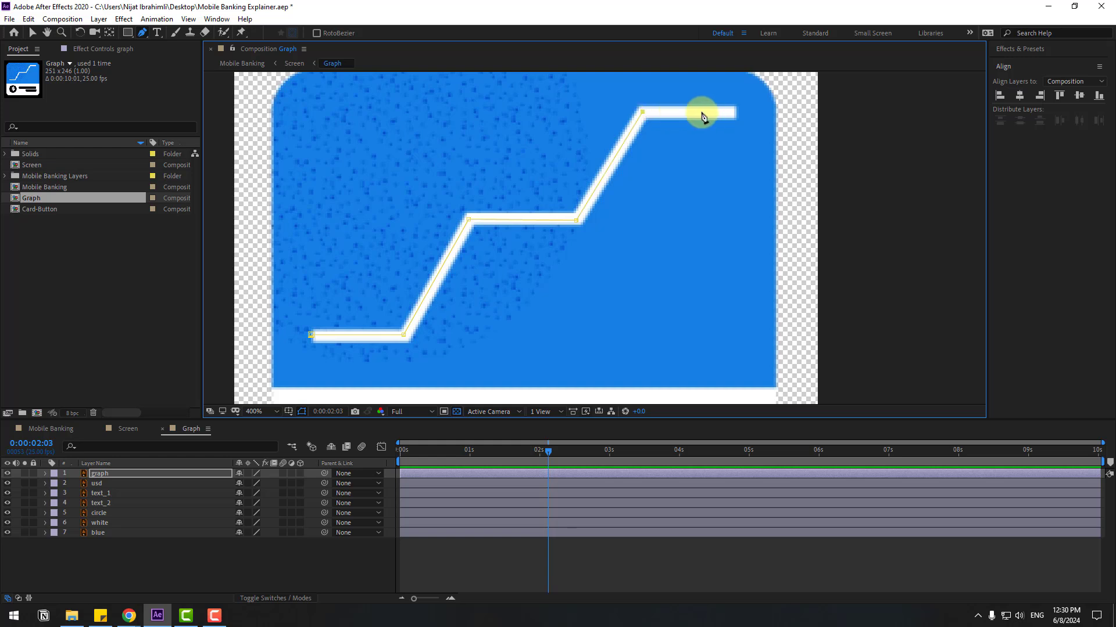
pyautogui.click(733, 114)
pyautogui.click(32, 33)
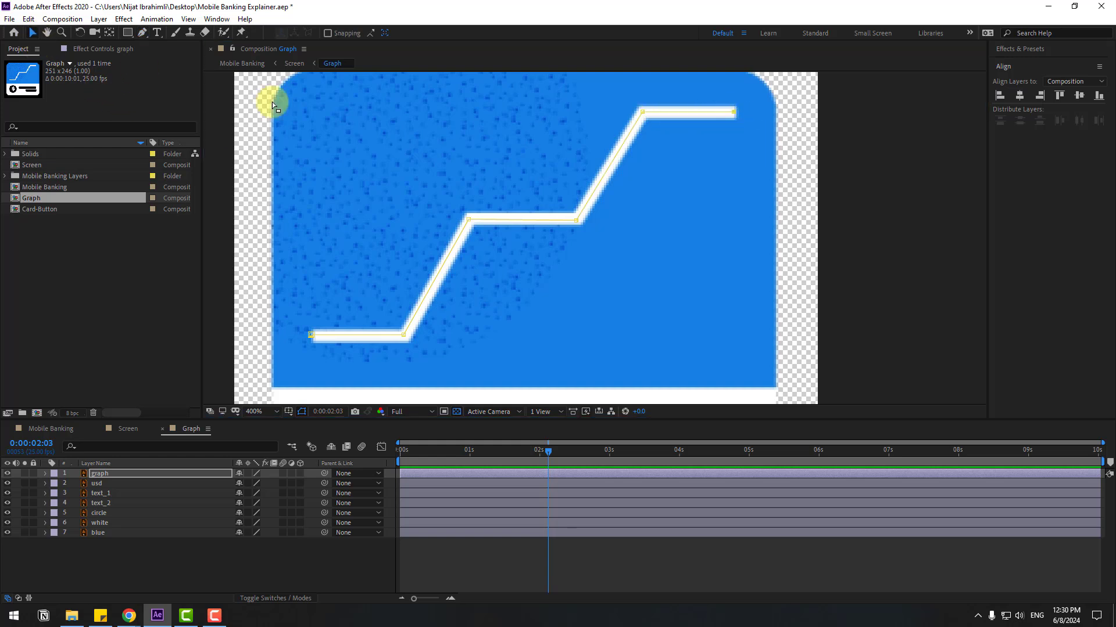
# Step: Find the Stroke effect and apply it to the graph layer
pyautogui.click(1011, 48)
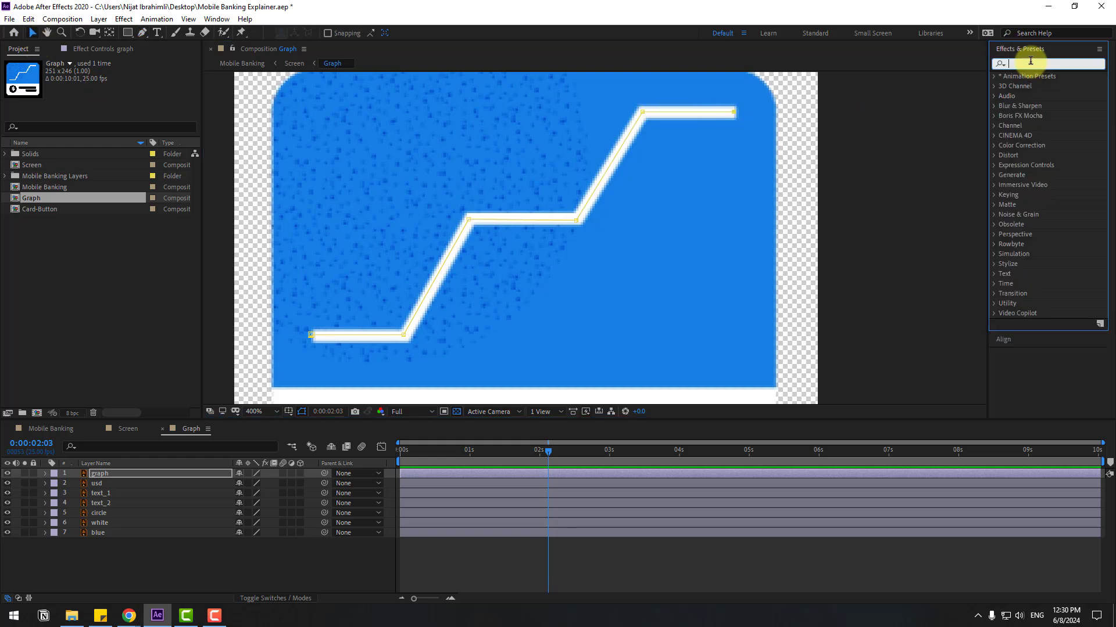
pyautogui.write('stroke')
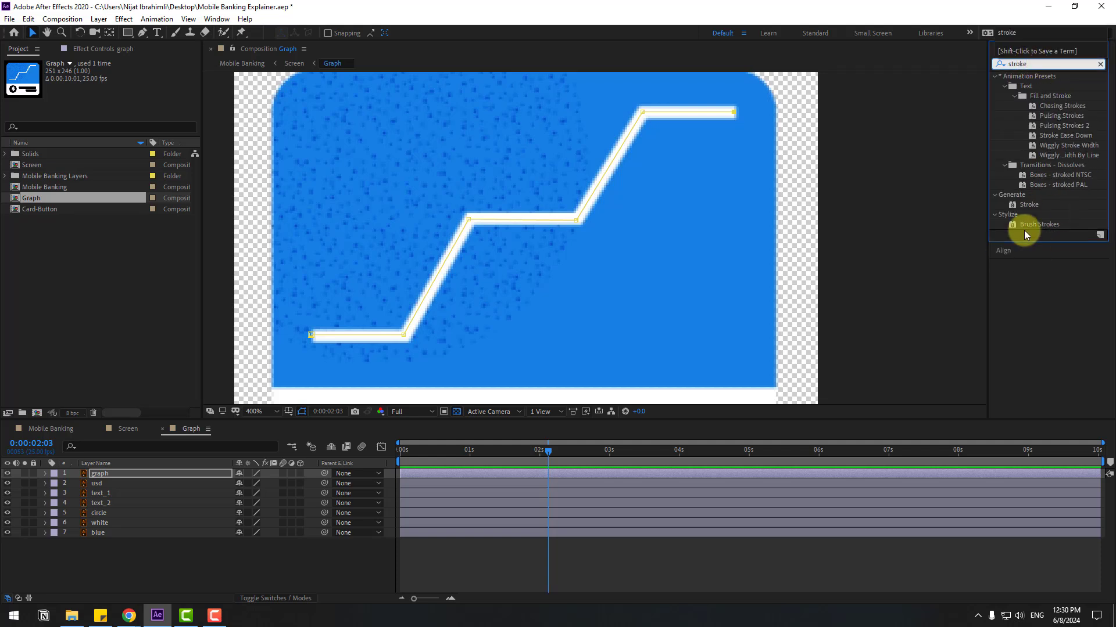
pyautogui.moveTo(1026, 204); pyautogui.dragTo(96, 473)
# Step: Solo the graph layer, hide the transparency grid, and set Stroke's Paint Style to Reveal Original Image with a Brush Size of 6.8
pyautogui.click(25, 473)
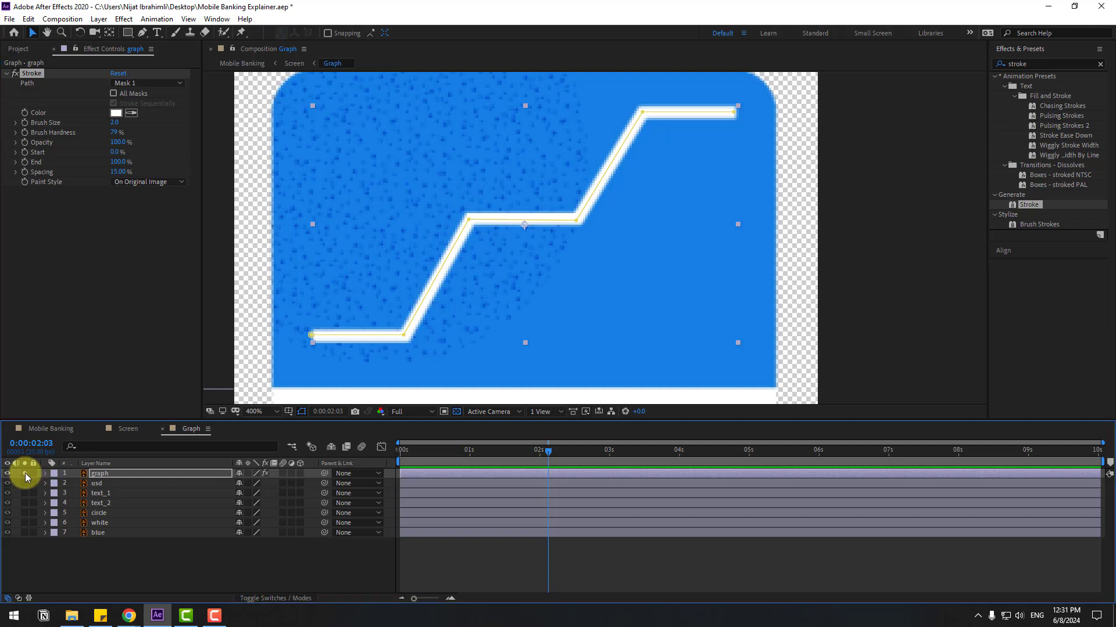
pyautogui.click(121, 180)
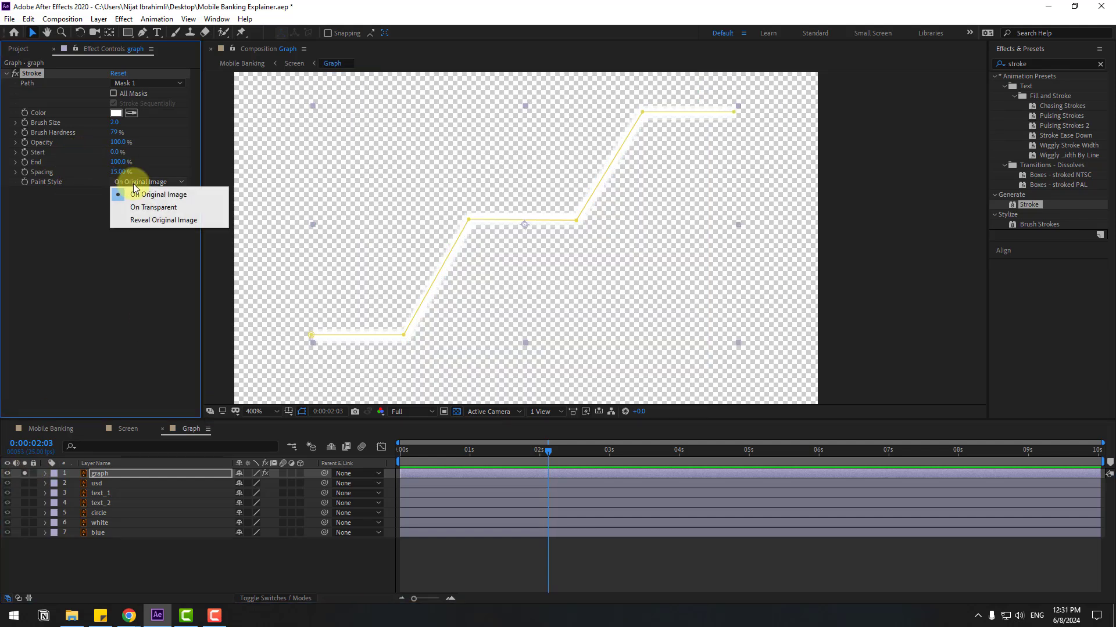
pyautogui.click(194, 219)
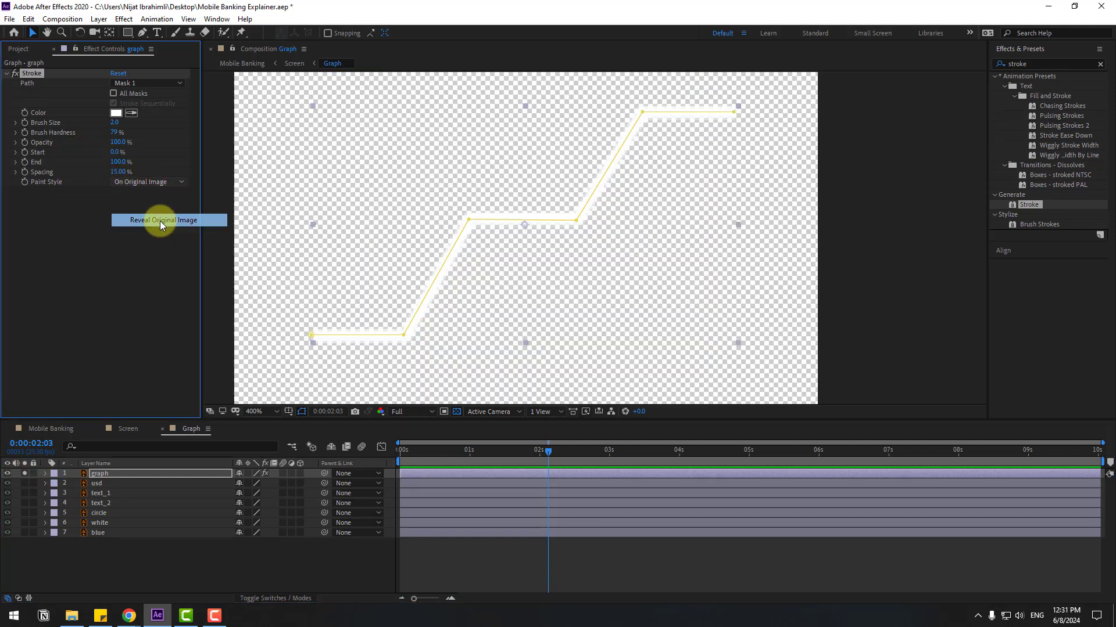
pyautogui.click(456, 412)
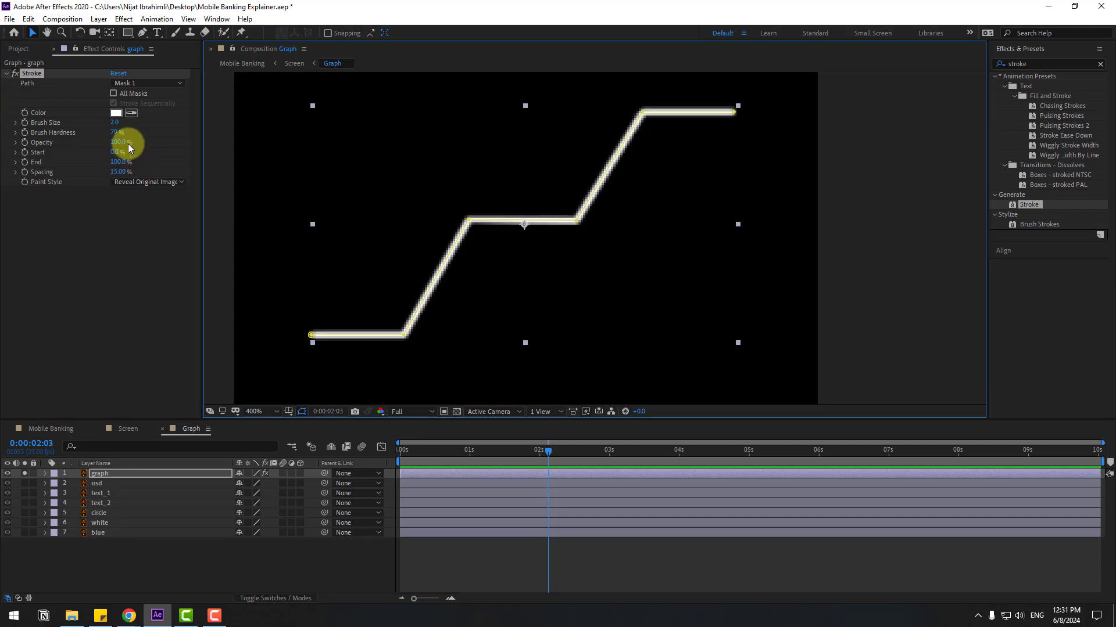
pyautogui.moveTo(116, 126); pyautogui.dragTo(142, 123)
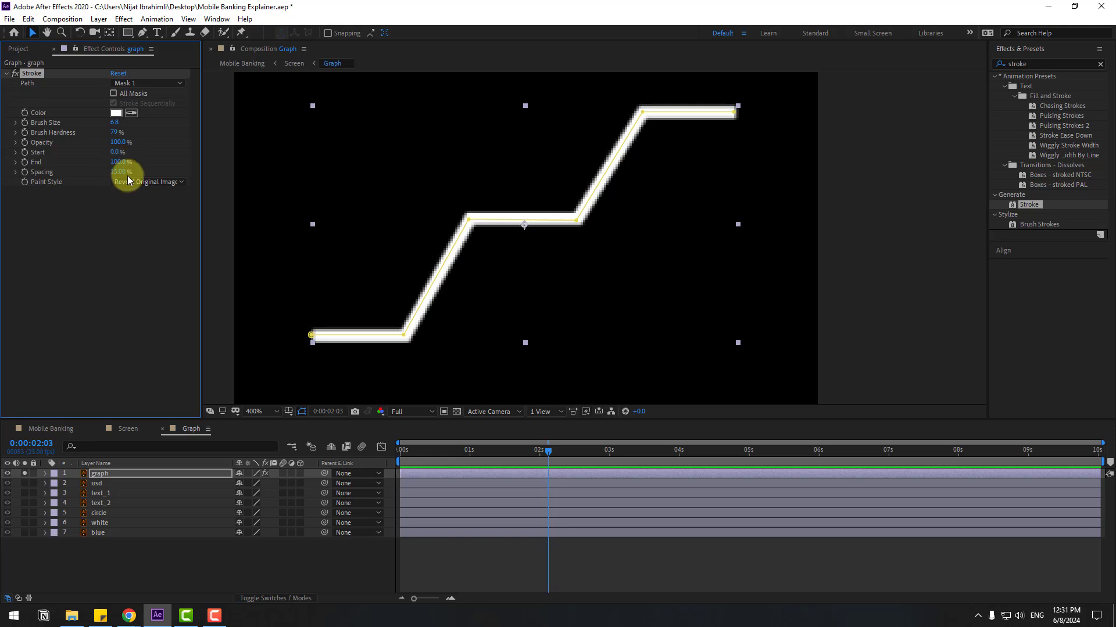
# Step: Keyframe the Stroke's End value from 0% at 0:00:00:00 to 100% at 0:00:00:10
pyautogui.click(118, 163)
pyautogui.write('0')
pyautogui.press('Return')
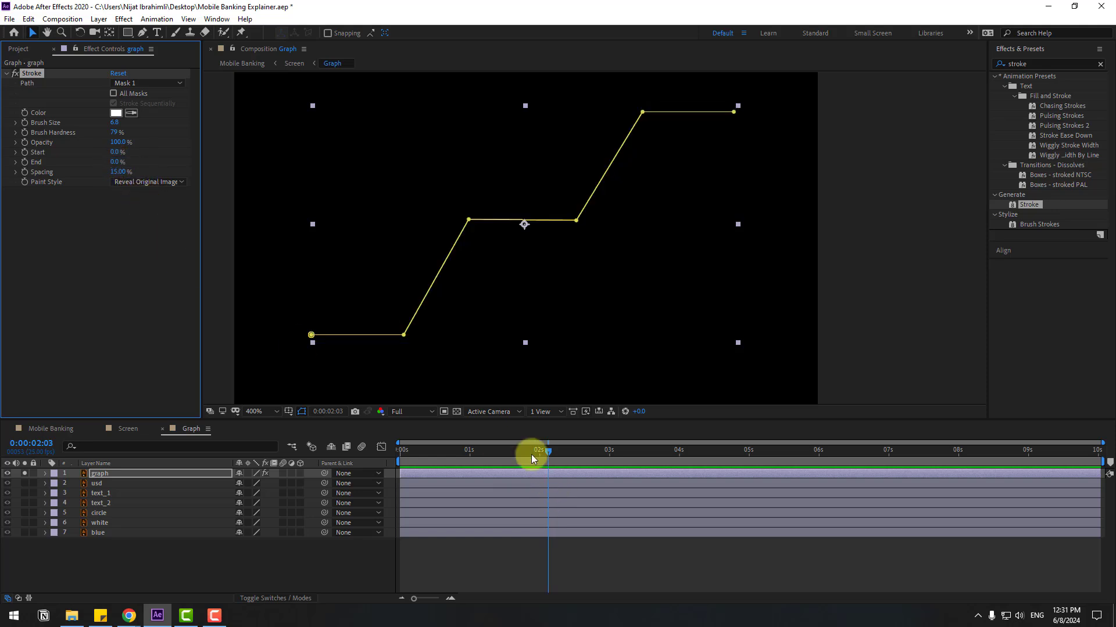
pyautogui.moveTo(531, 459); pyautogui.dragTo(386, 455)
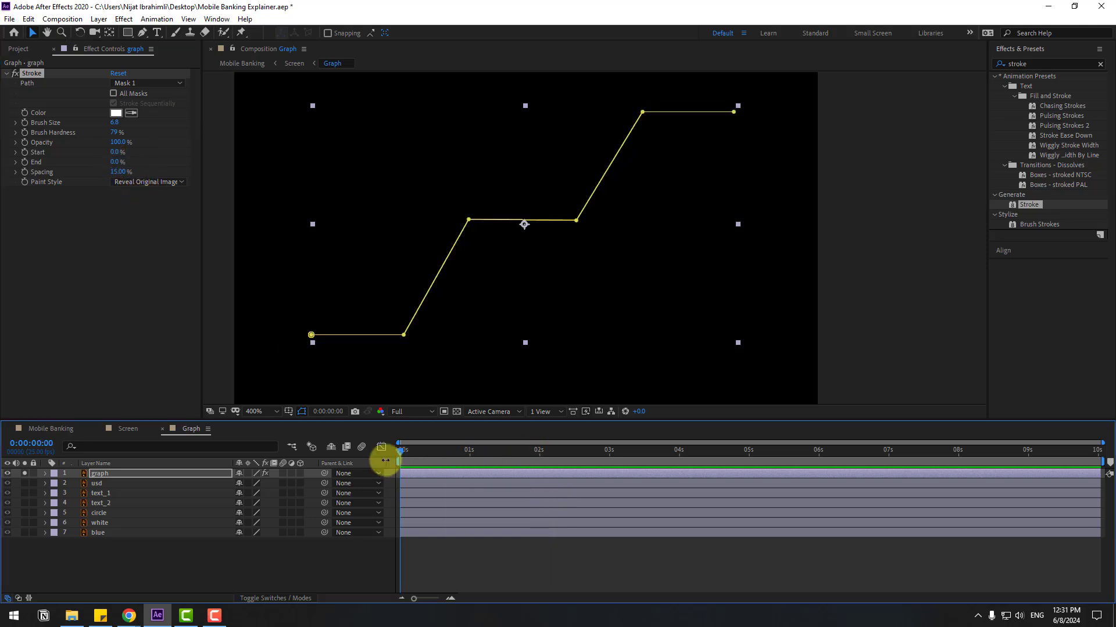
pyautogui.click(24, 163)
pyautogui.hotkey('shift', 'pagedown')
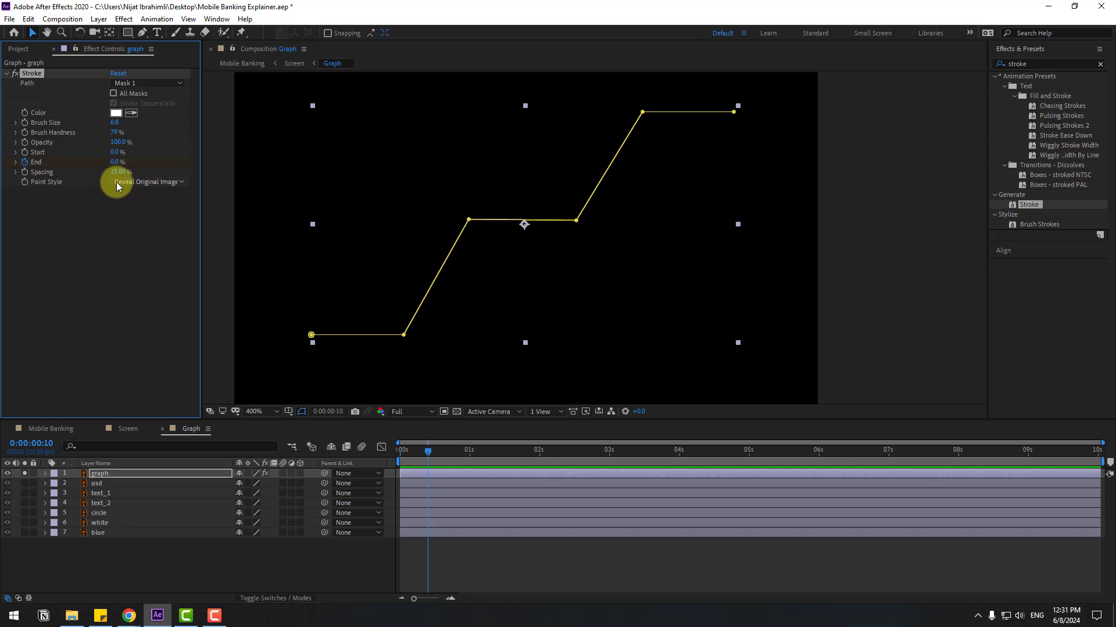
pyautogui.press('Return')
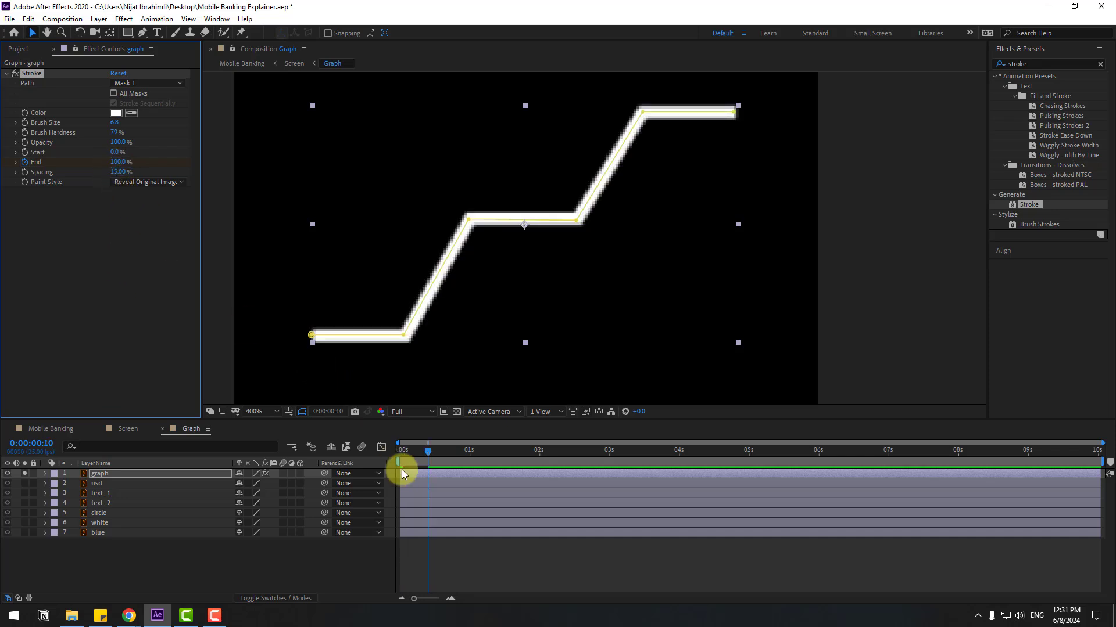
# Step: Reveal the graph layer's keyframes and apply Easy Ease to both Stroke End keyframes
pyautogui.click(427, 458)
pyautogui.press('u')
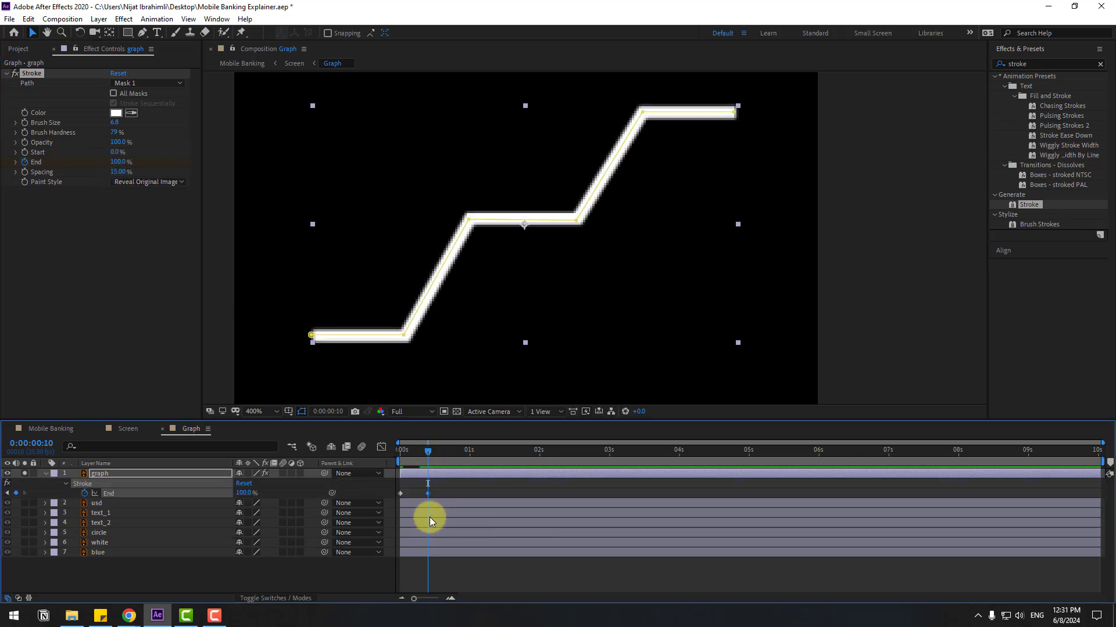
pyautogui.rightClick(400, 494)
pyautogui.click(567, 523)
pyautogui.click(464, 492)
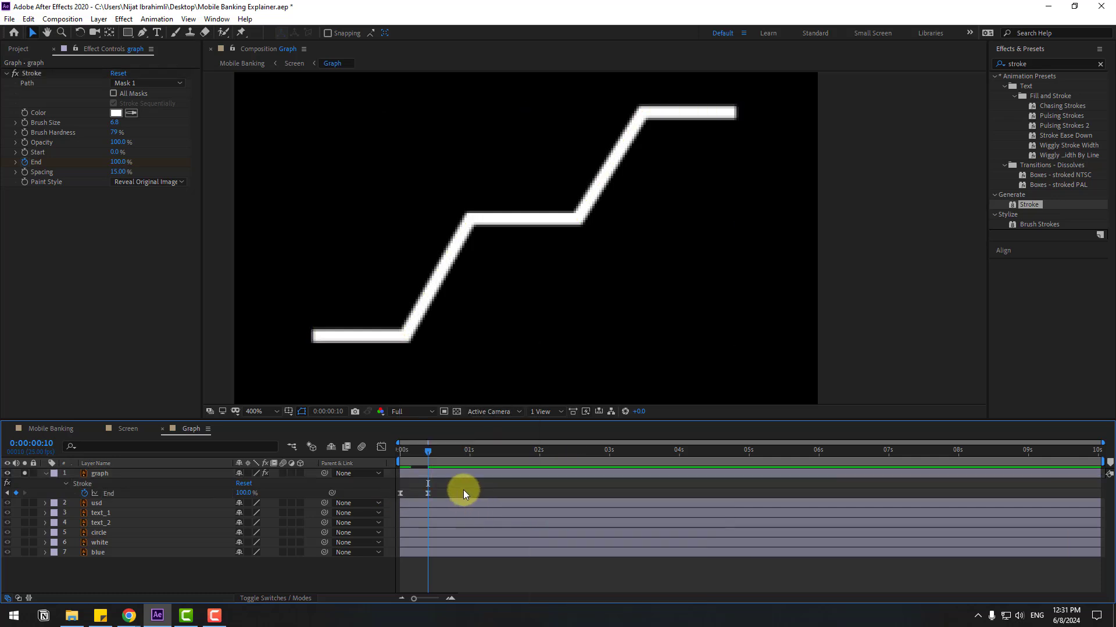
# Step: Move the second Stroke End keyframe to about 0:00:01:11 and preview the line drawing on
pyautogui.moveTo(437, 495); pyautogui.dragTo(421, 498)
pyautogui.moveTo(427, 494); pyautogui.dragTo(499, 494)
pyautogui.press('space')
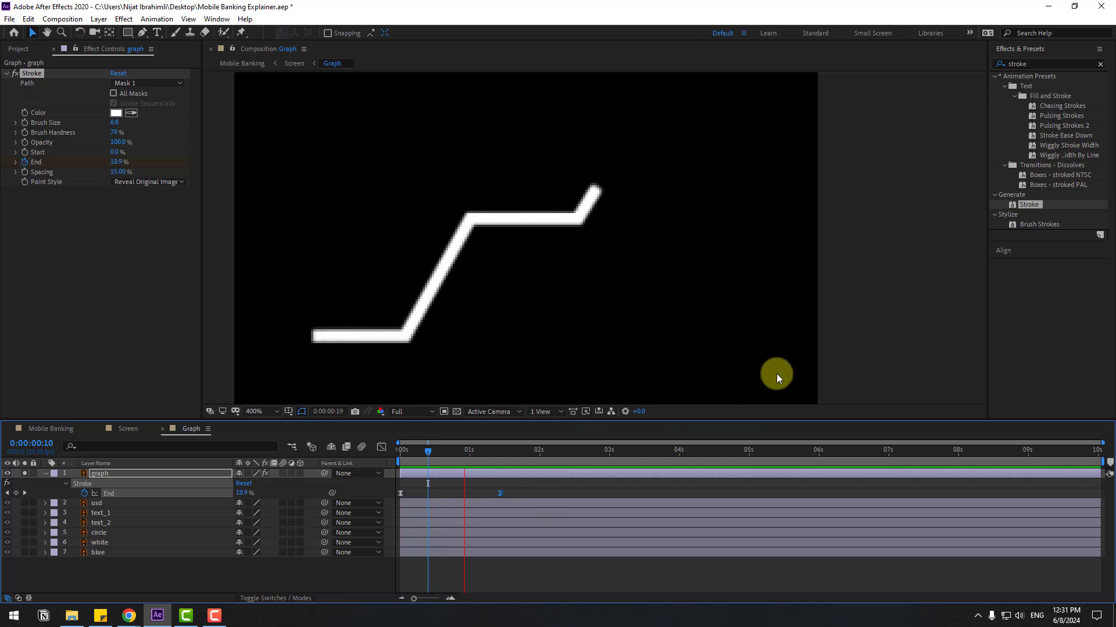
# Step: Set the graph layer's Stroke Brush Hardness to 100% and preview the line drawing on
pyautogui.click(154, 209)
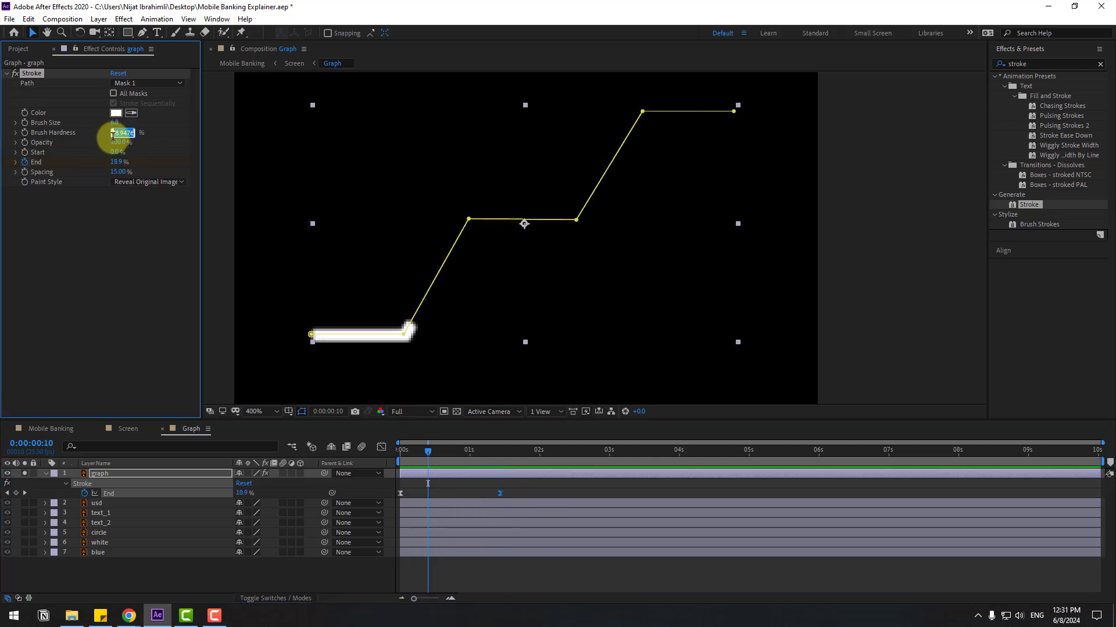
pyautogui.write('100')
pyautogui.press('Return')
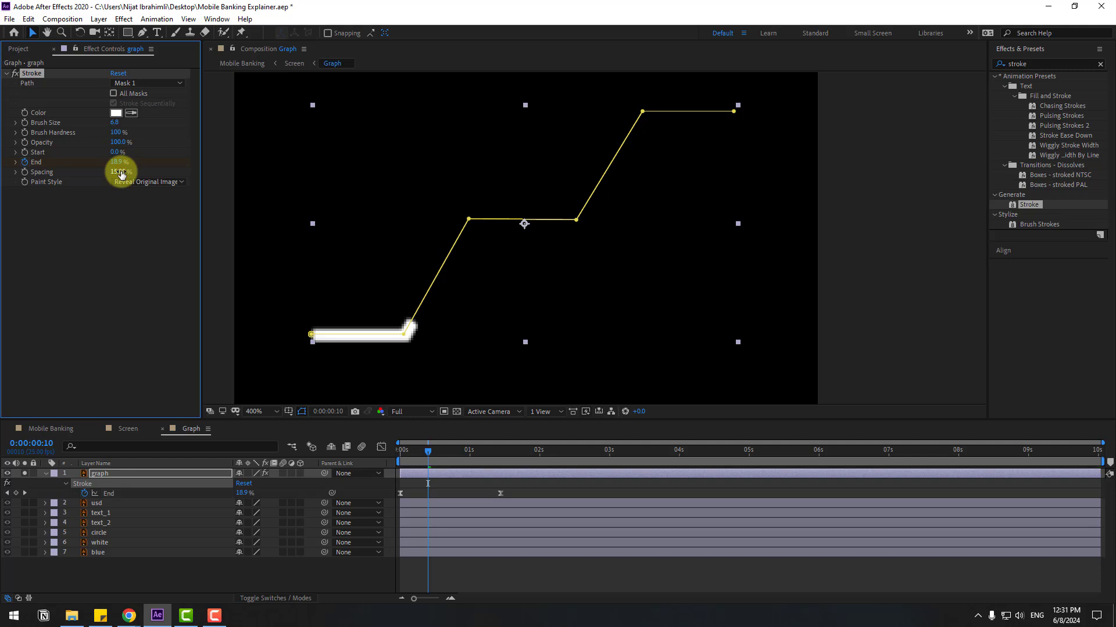
pyautogui.press('space')
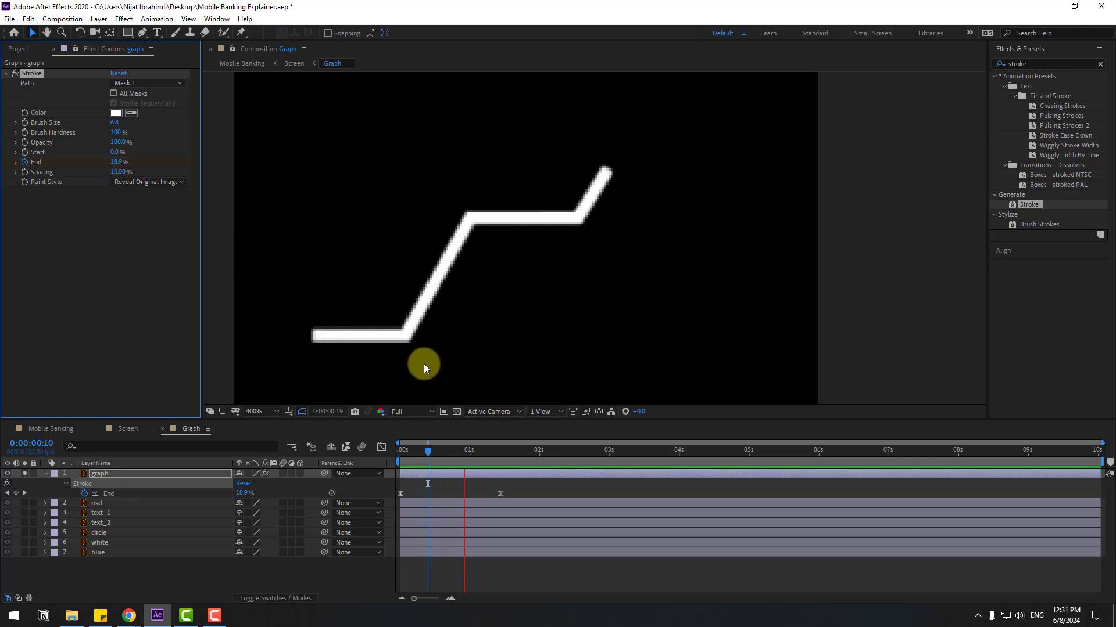
pyautogui.press('space')
# Step: Unsolo and collapse the graph layer, delay its start by a few frames, and preview it
pyautogui.click(24, 474)
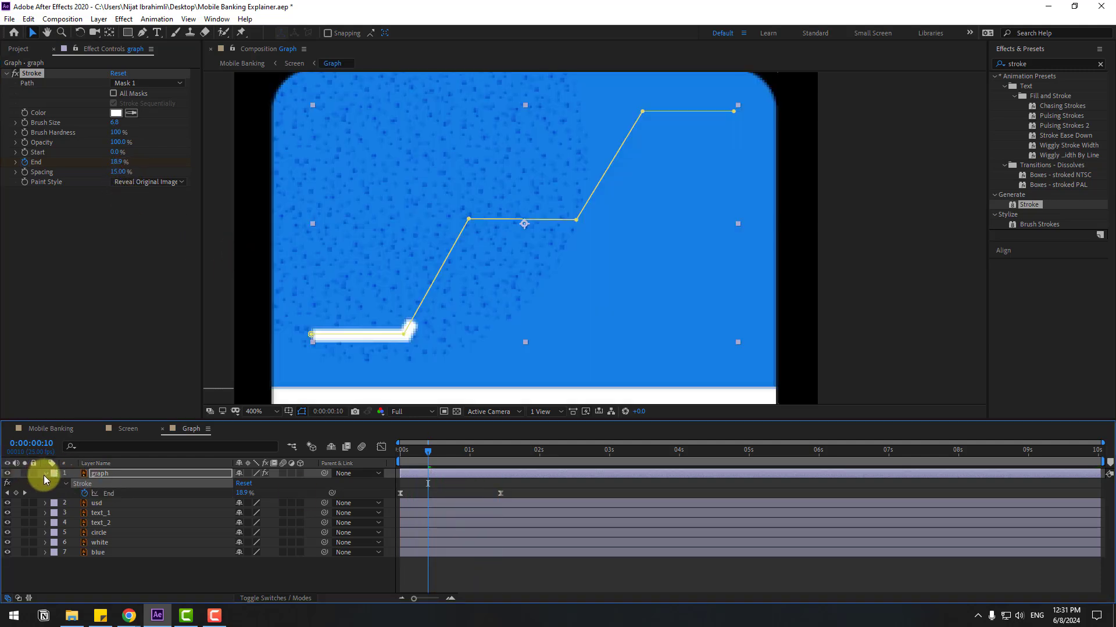
pyautogui.click(45, 473)
pyautogui.press(',')
pyautogui.press(',')
pyautogui.moveTo(427, 475); pyautogui.dragTo(352, 466)
pyautogui.press('space')
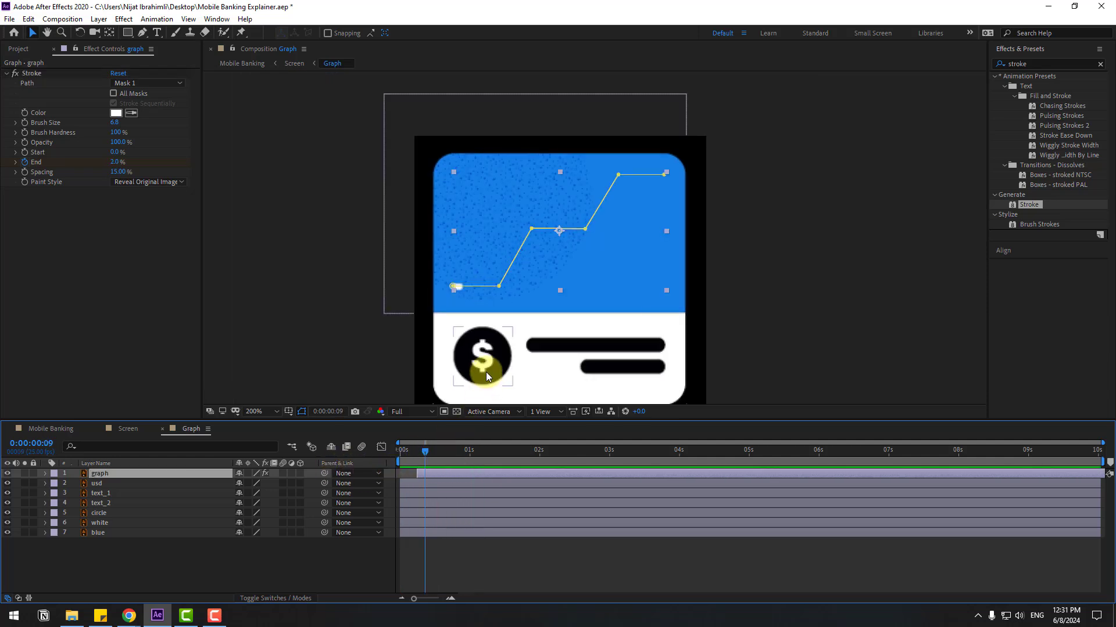
# Step: Keyframe the usd layer's Scale at 0% at 0:00:00:00 and 110% at 0:00:00:10
pyautogui.click(493, 366)
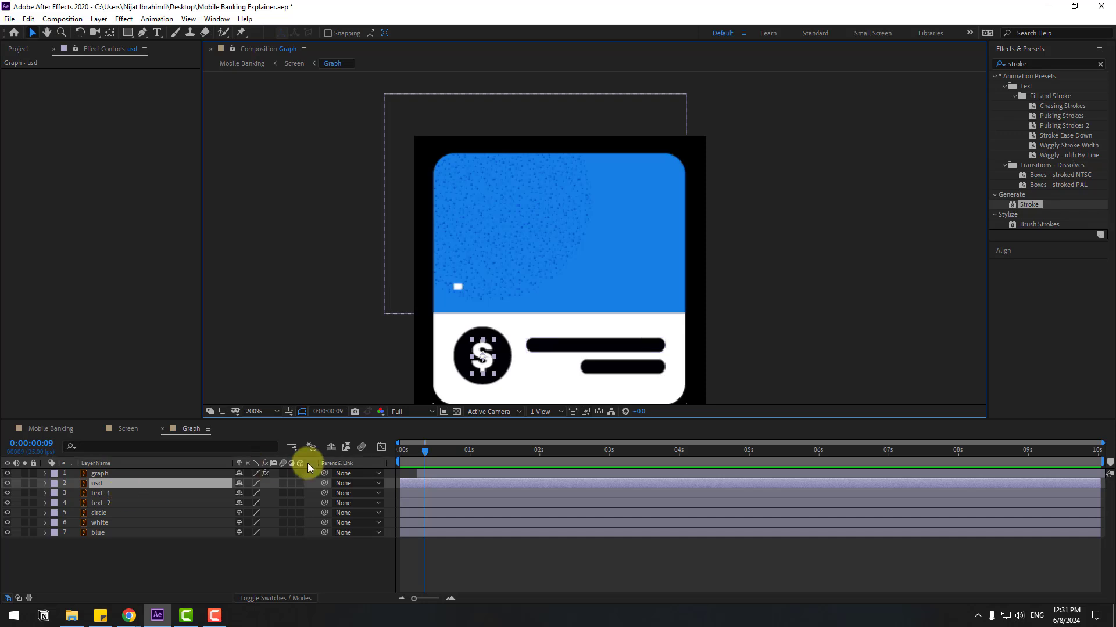
pyautogui.moveTo(419, 453); pyautogui.dragTo(376, 455)
pyautogui.press('s')
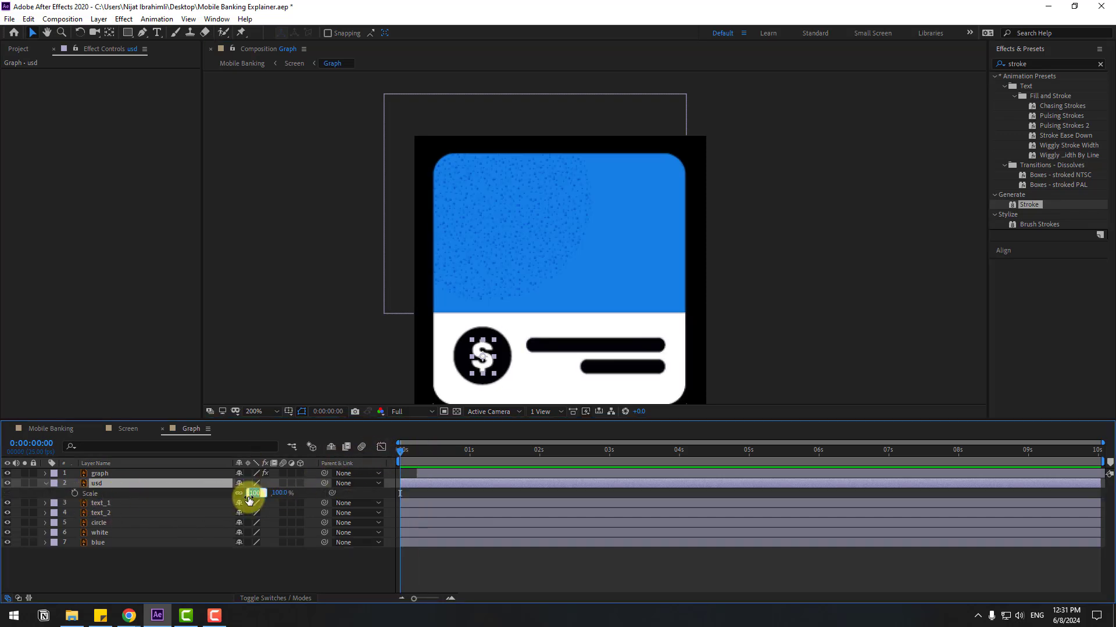
pyautogui.write('0')
pyautogui.press('Return')
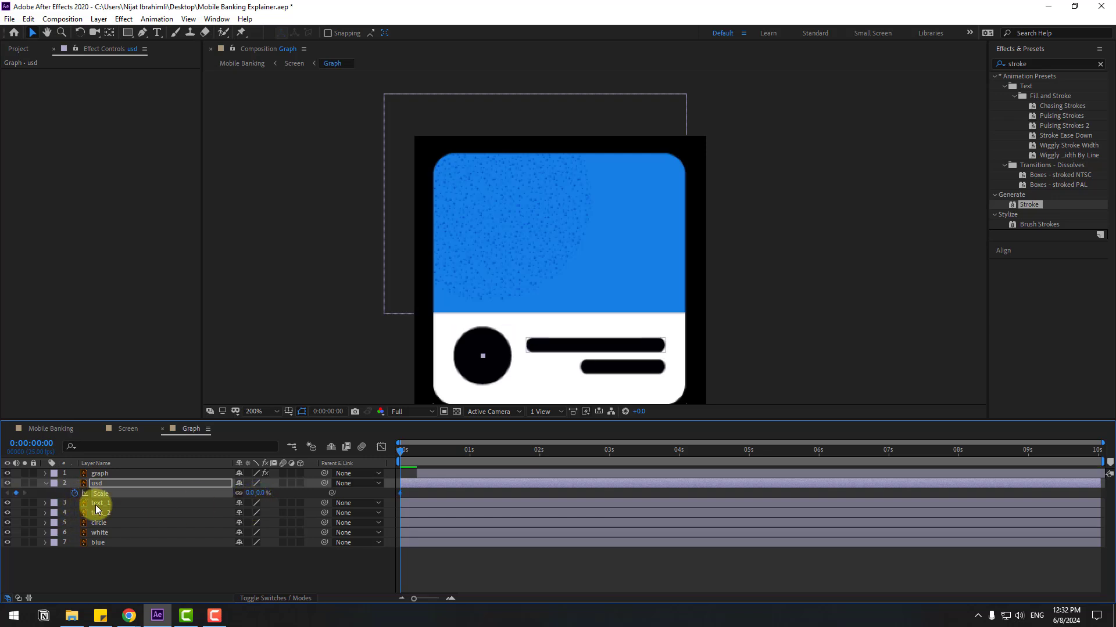
pyautogui.hotkey('shift', 'pagedown')
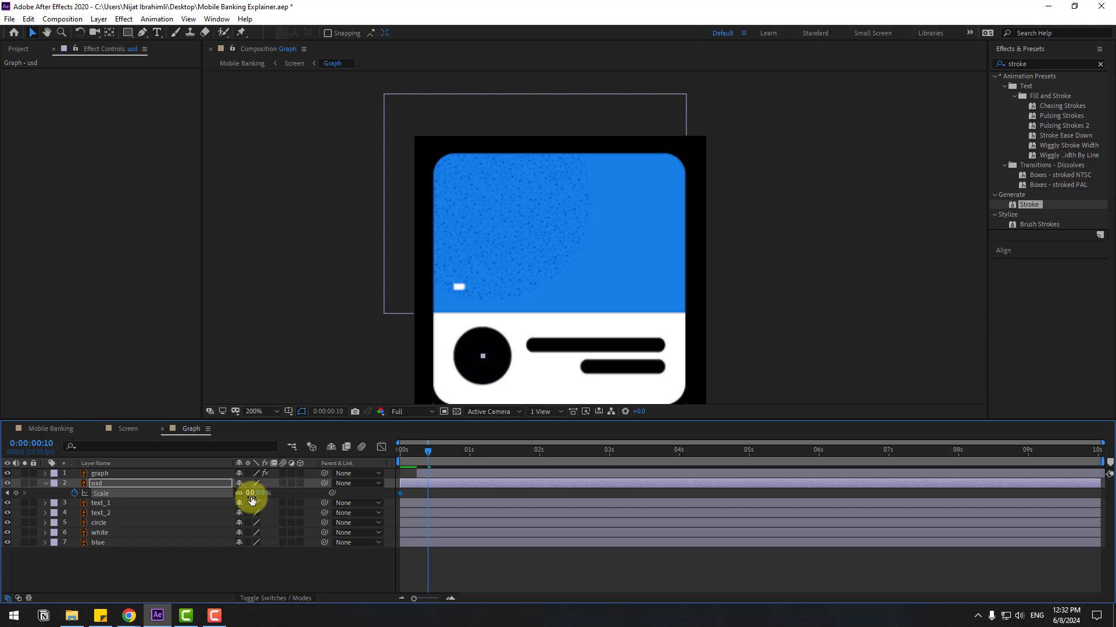
pyautogui.write('110')
pyautogui.press('Return')
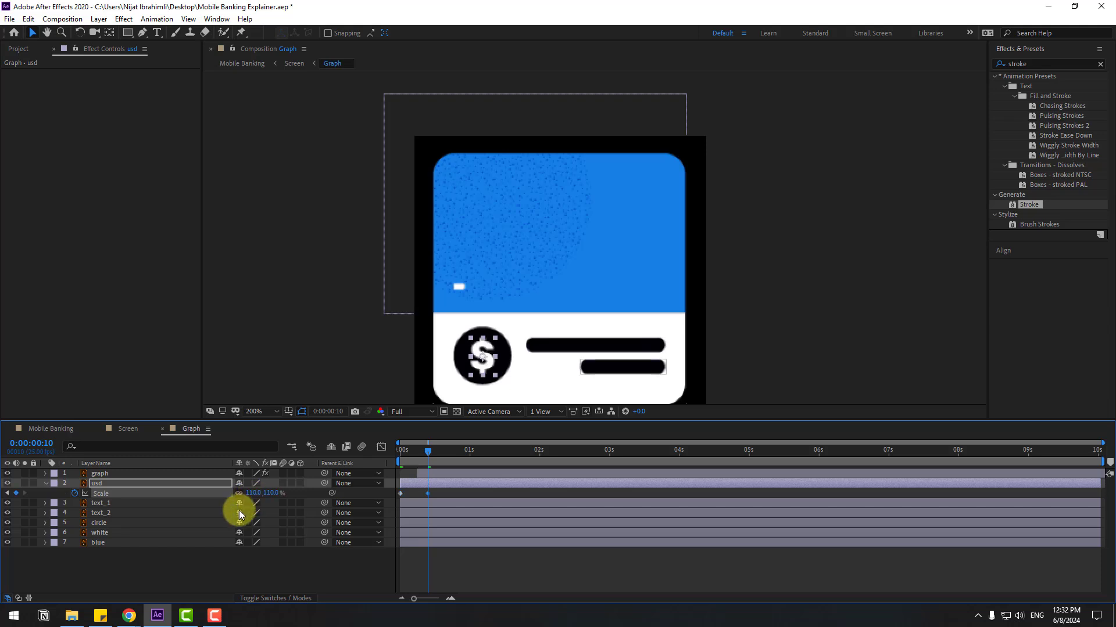
# Step: Add usd Scale keyframes of 95% at 0:00:00:20 and 100% at 0:00:01:05
pyautogui.hotkey('shift', 'pagedown')
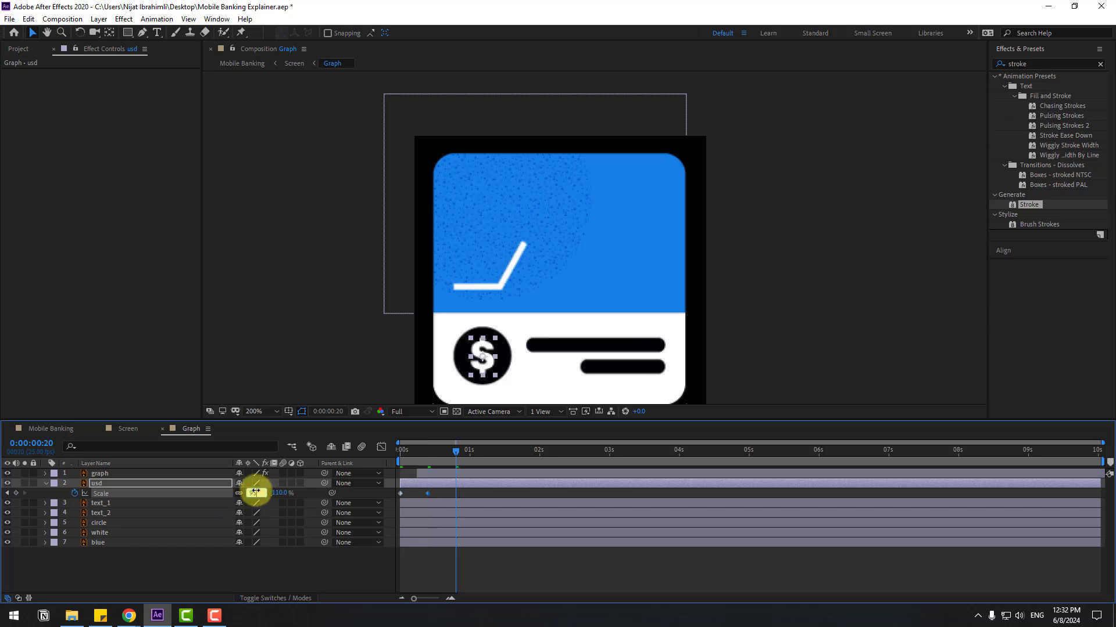
pyautogui.press('Return')
pyautogui.hotkey('shift', 'pagedown')
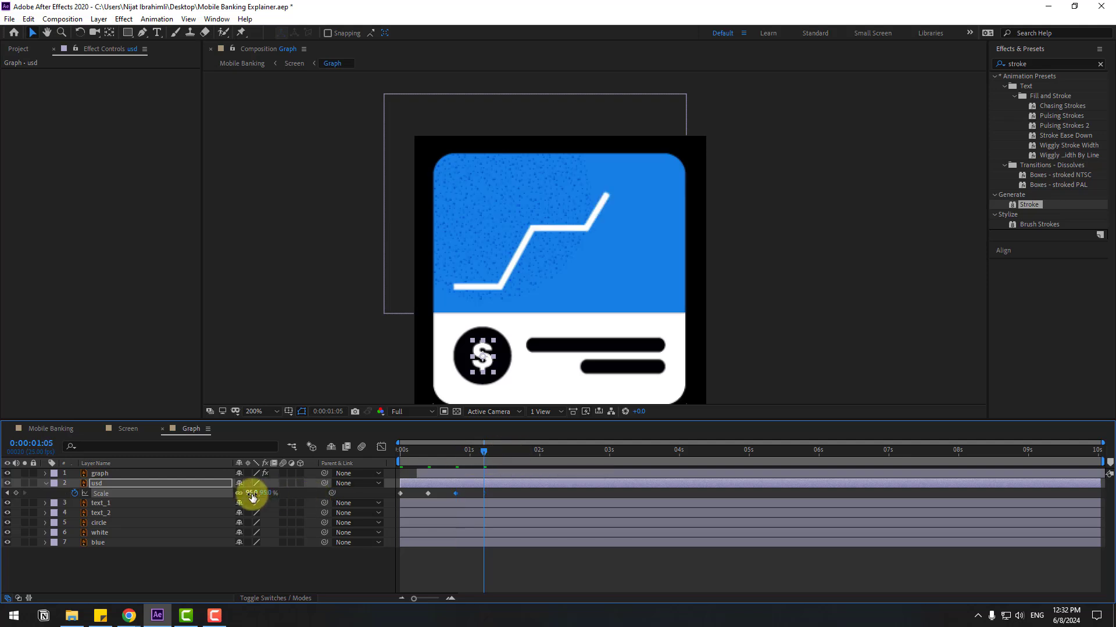
pyautogui.moveTo(252, 497); pyautogui.dragTo(276, 501)
# Step: Apply Easy Ease to all four usd Scale keyframes and preview the pop-in
pyautogui.click(486, 498)
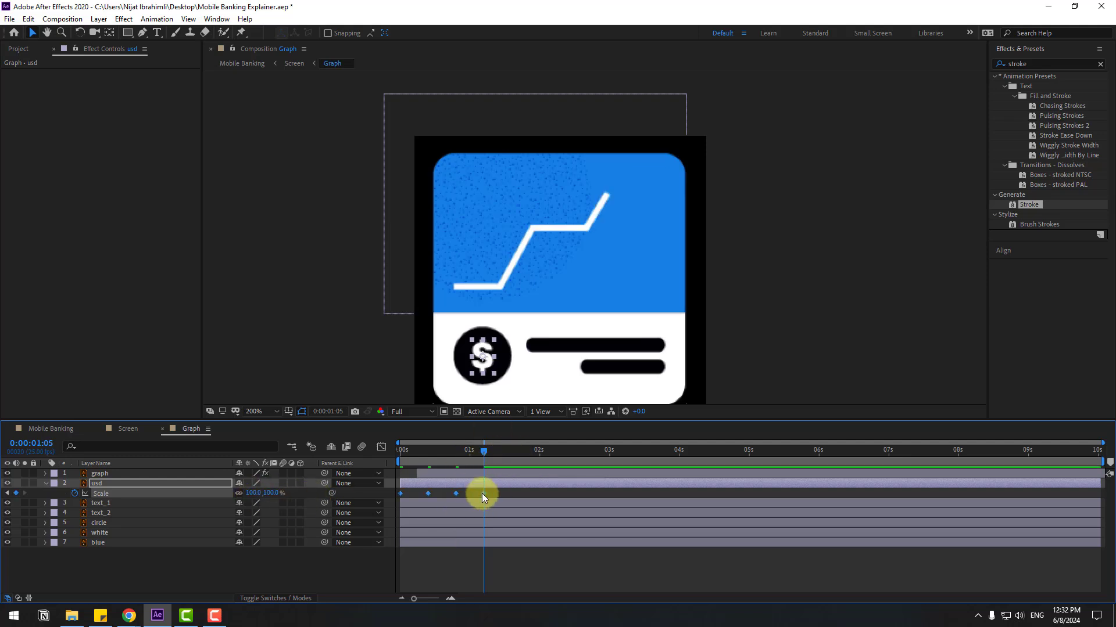
pyautogui.rightClick(482, 493)
pyautogui.moveTo(586, 485)
pyautogui.click(660, 525)
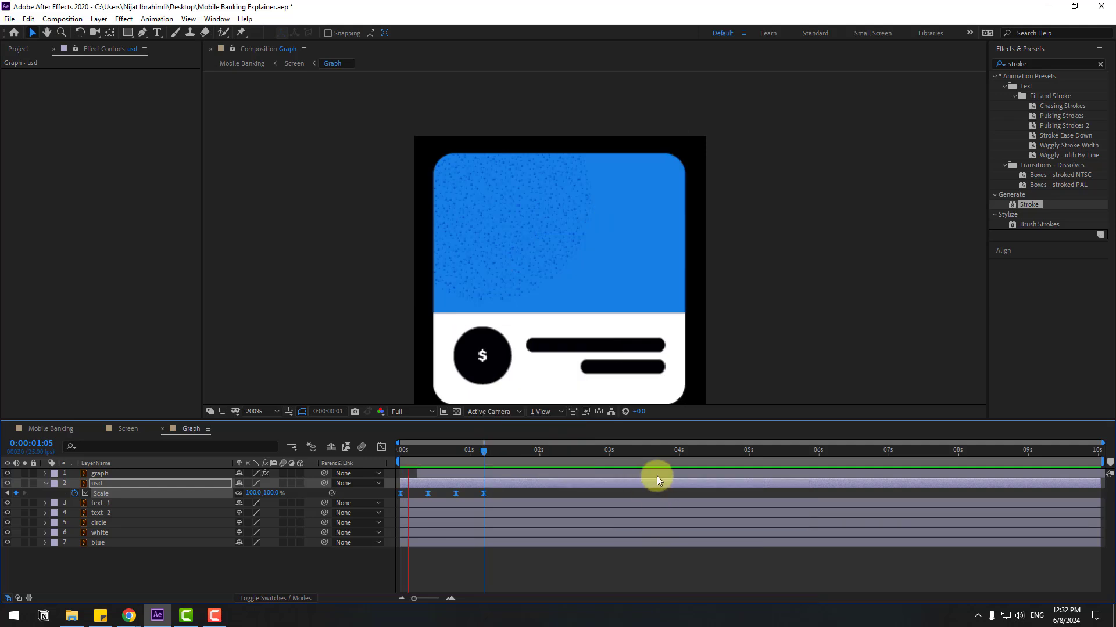
pyautogui.press('space')
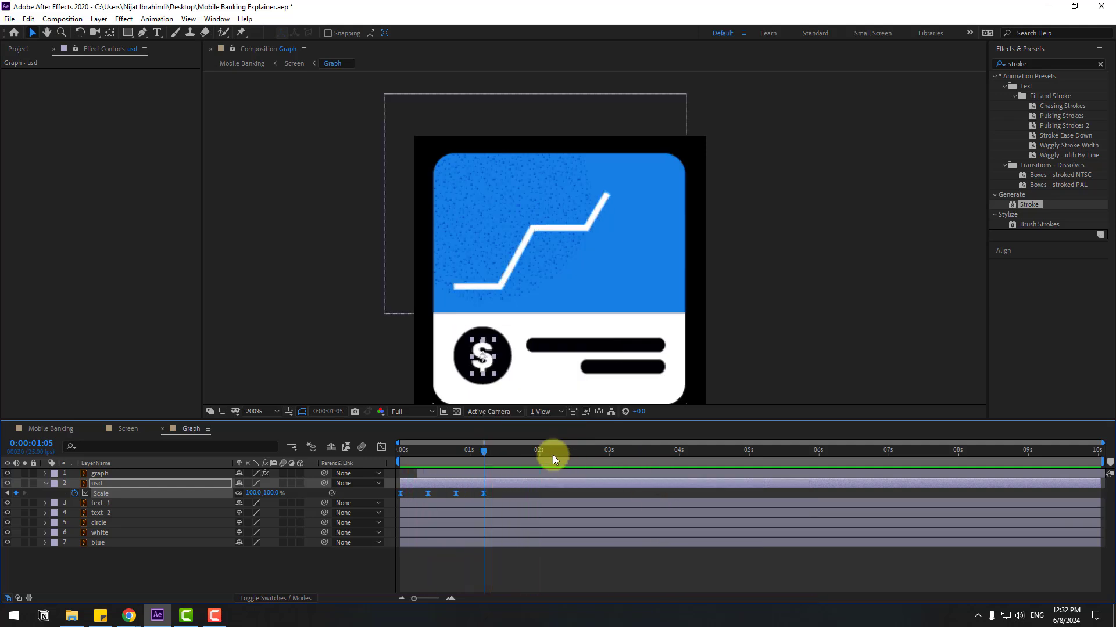
# Step: Move the anchor points of the text_1 and text_2 bars to their left ends
pyautogui.moveTo(553, 455); pyautogui.dragTo(370, 449)
pyautogui.click(559, 344)
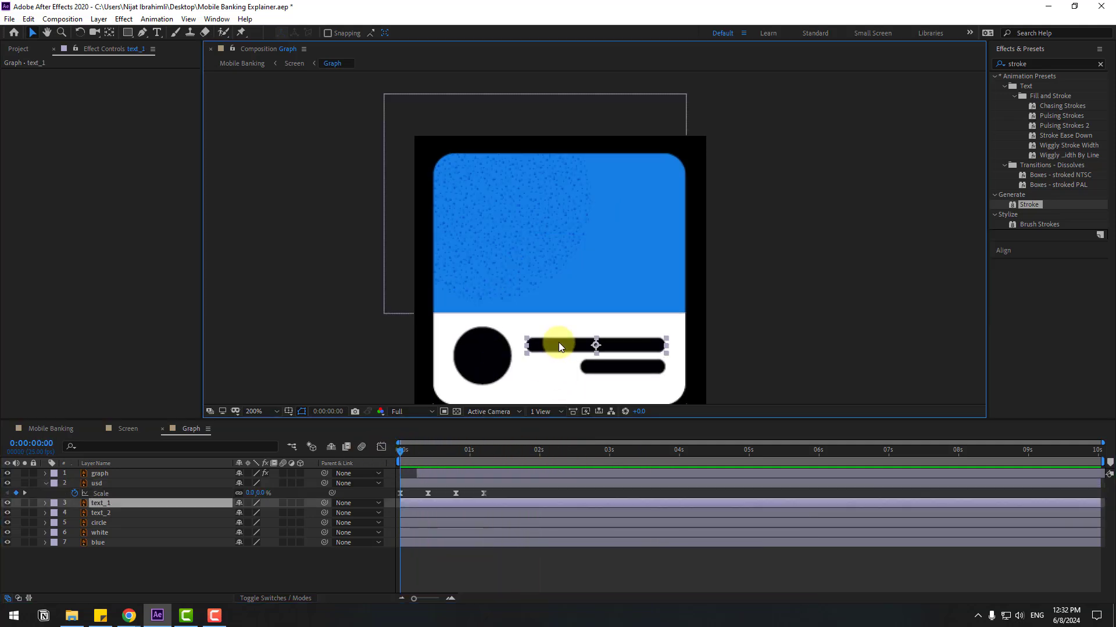
pyautogui.click(109, 32)
pyautogui.moveTo(595, 345); pyautogui.dragTo(522, 349)
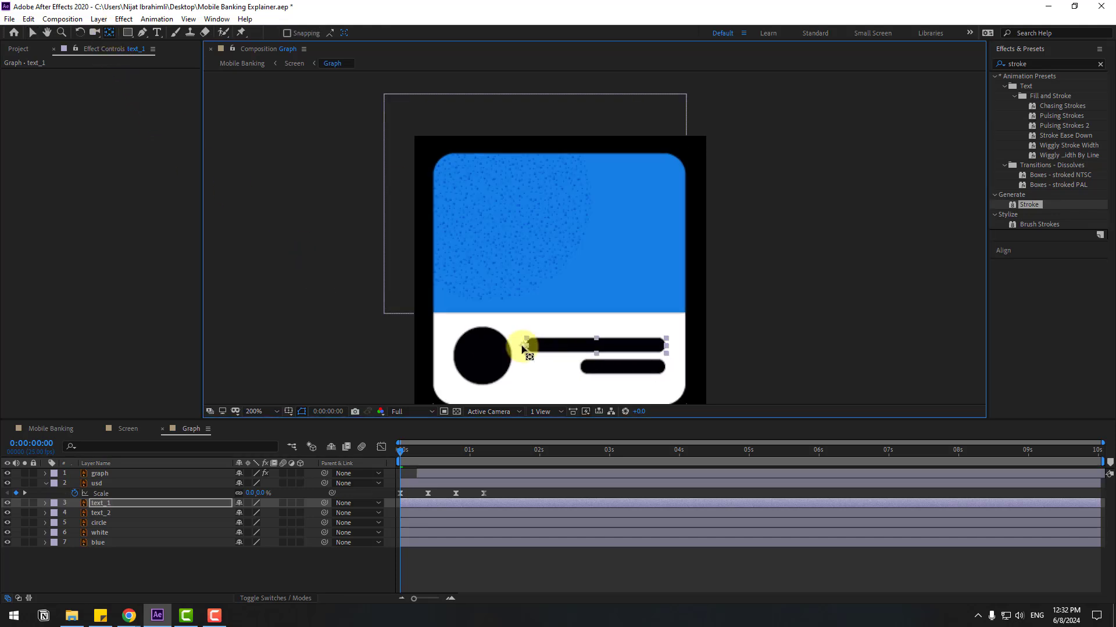
pyautogui.click(592, 370)
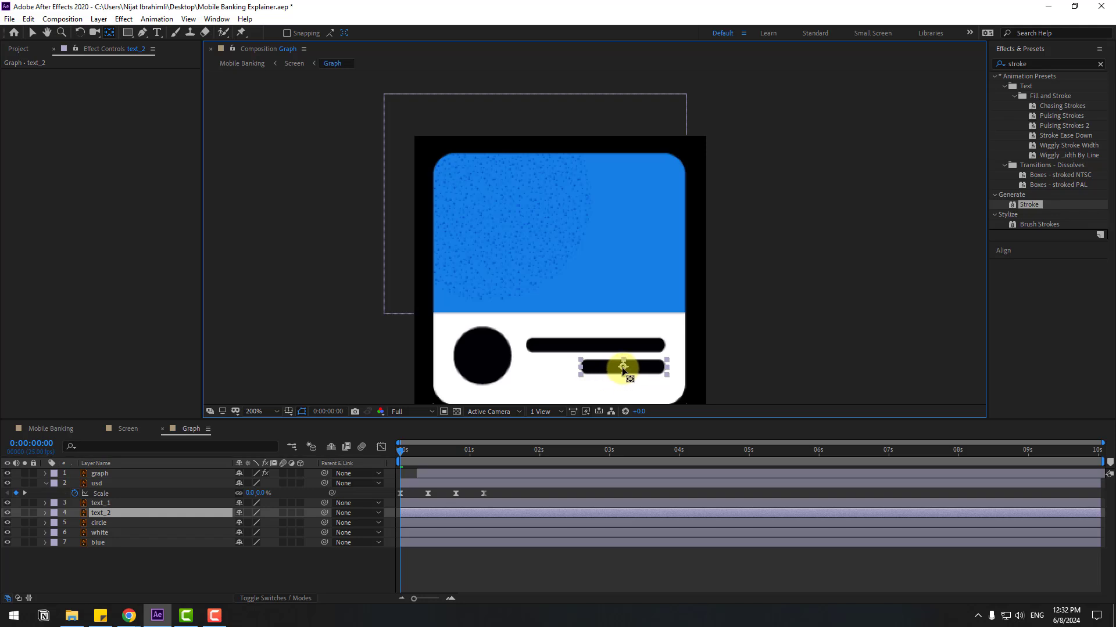
pyautogui.moveTo(624, 367); pyautogui.dragTo(589, 370)
pyautogui.press('v')
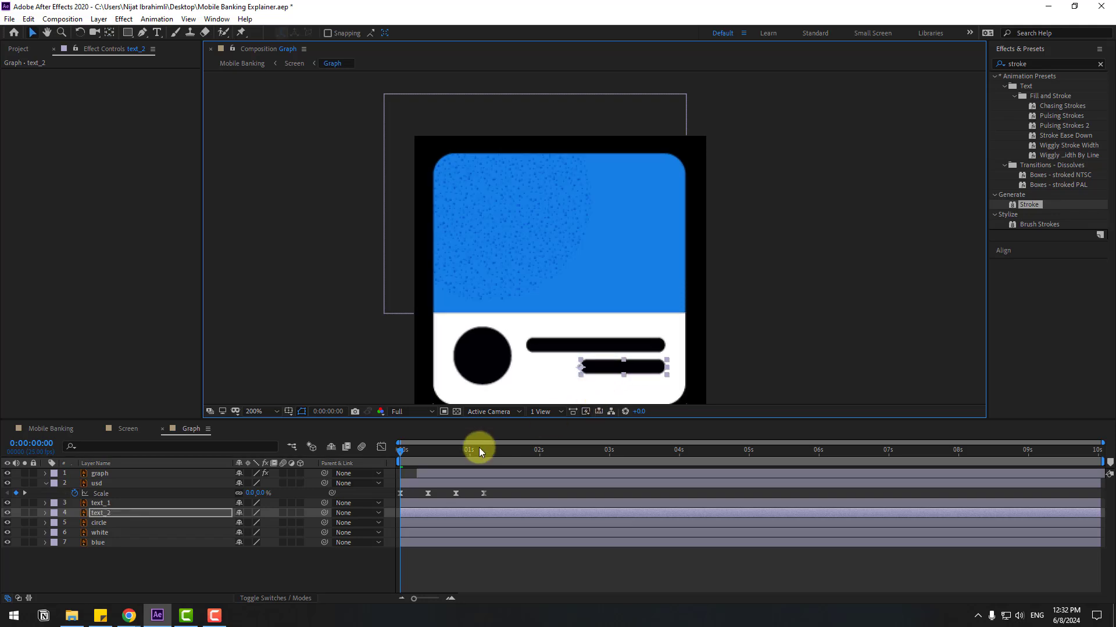
# Step: Reveal the Scale of text_1 and text_2 and unlink the proportions on both layers
pyautogui.keyDown('ctrl'); pyautogui.click(101, 503); pyautogui.keyUp('ctrl')
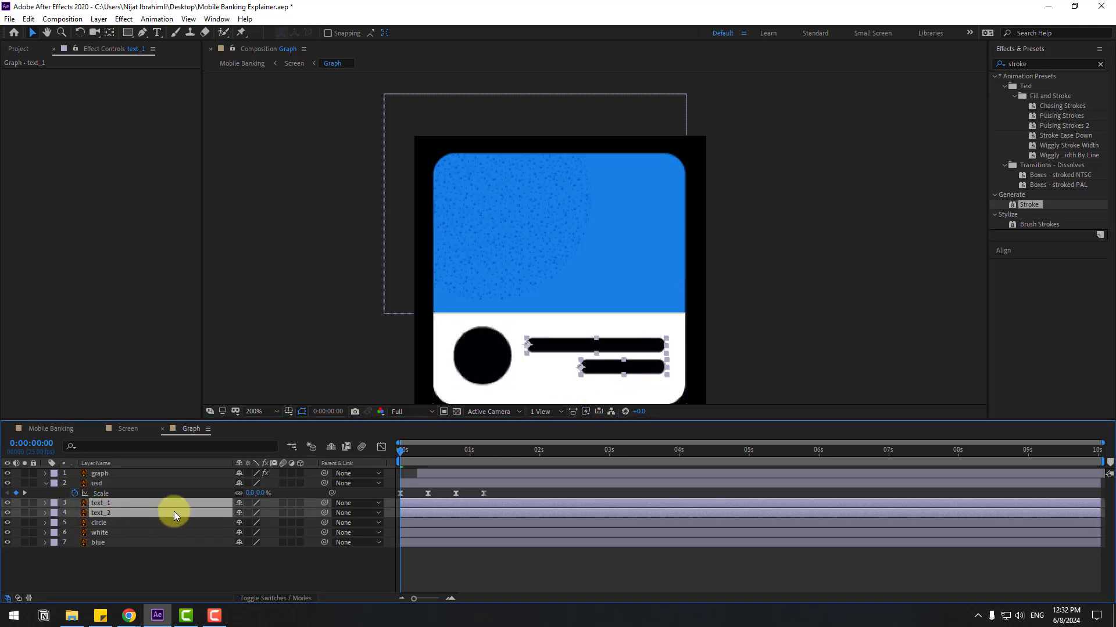
pyautogui.press('s')
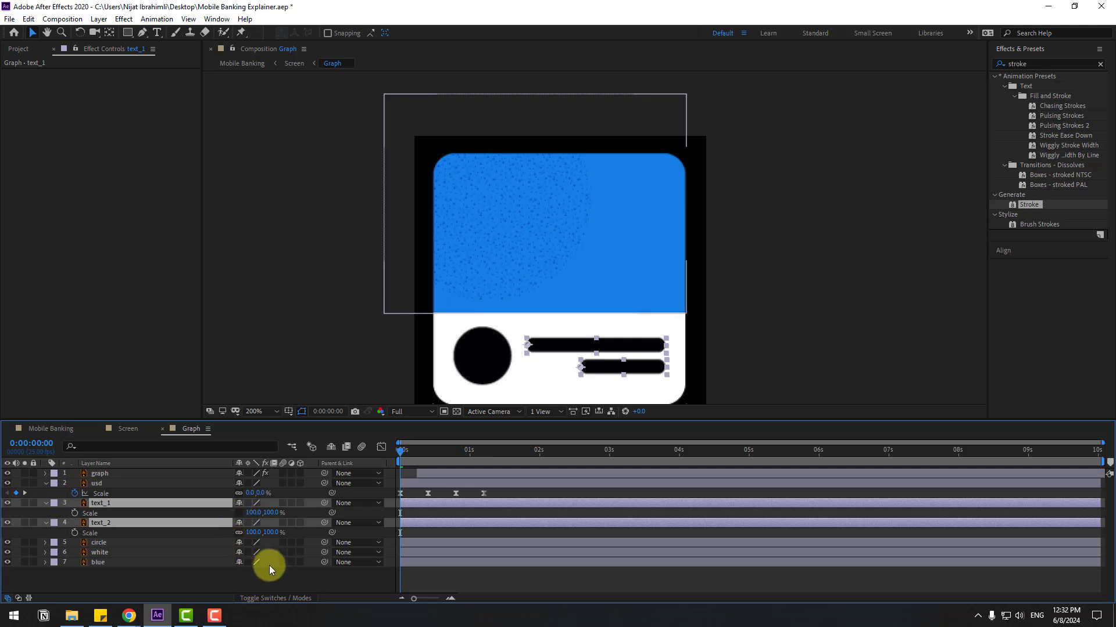
pyautogui.click(270, 570)
pyautogui.moveTo(270, 514); pyautogui.dragTo(257, 525)
pyautogui.hotkey('ctrl', 'z')
# Step: Set the horizontal Scale of text_1 and text_2 to 0% and keyframe both at 0:00:00:00
pyautogui.click(253, 513)
pyautogui.write('0')
pyautogui.press('Return')
pyautogui.click(255, 532)
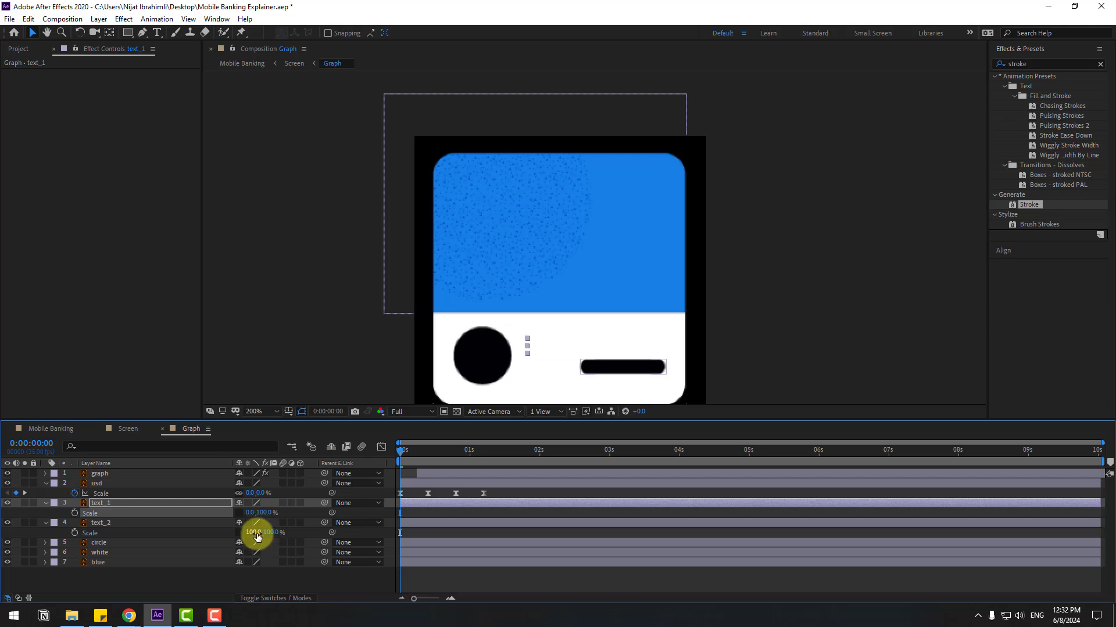
pyautogui.write('0')
pyautogui.press('Return')
pyautogui.click(75, 513)
pyautogui.click(75, 532)
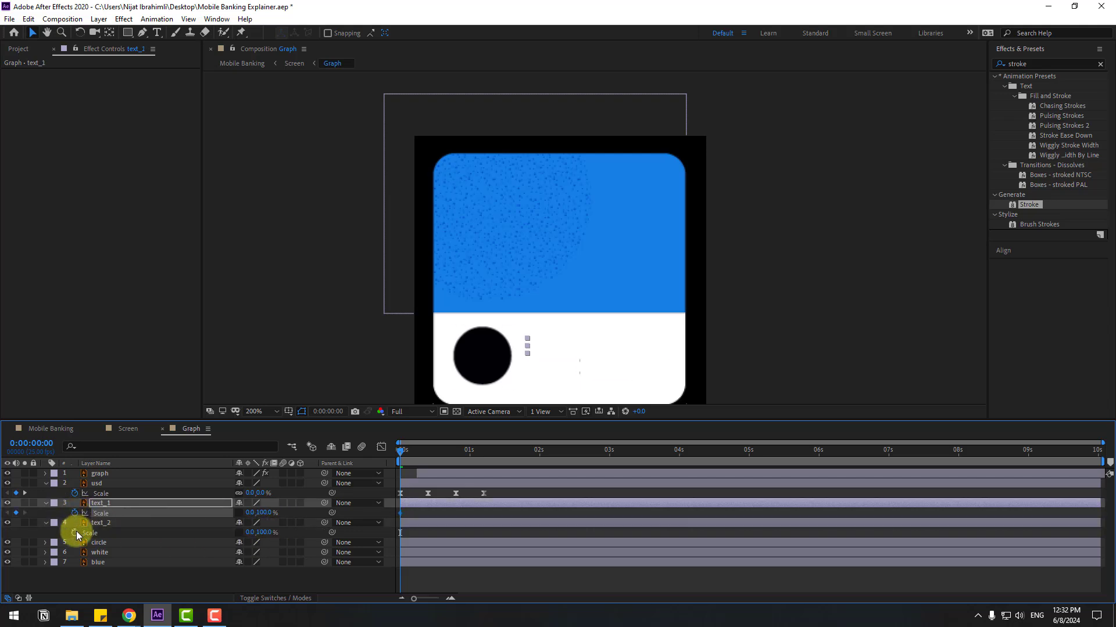
# Step: Keyframe the horizontal Scale of text_1 and text_2 at 100% at 0:00:01:04
pyautogui.moveTo(442, 455); pyautogui.dragTo(482, 455)
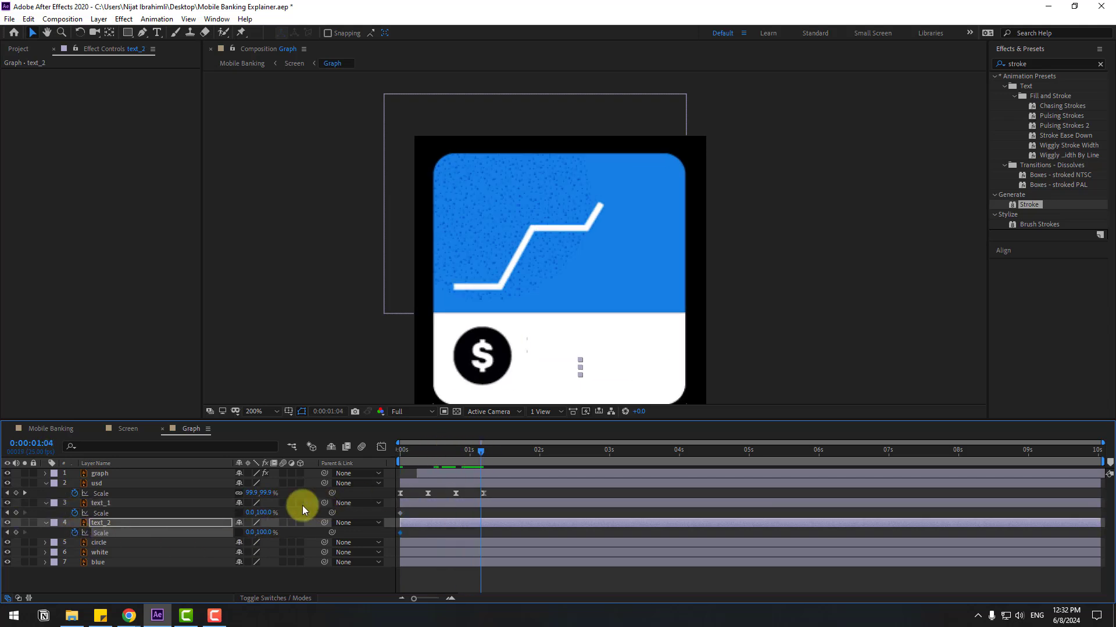
pyautogui.click(256, 514)
pyautogui.write('100')
pyautogui.press('Return')
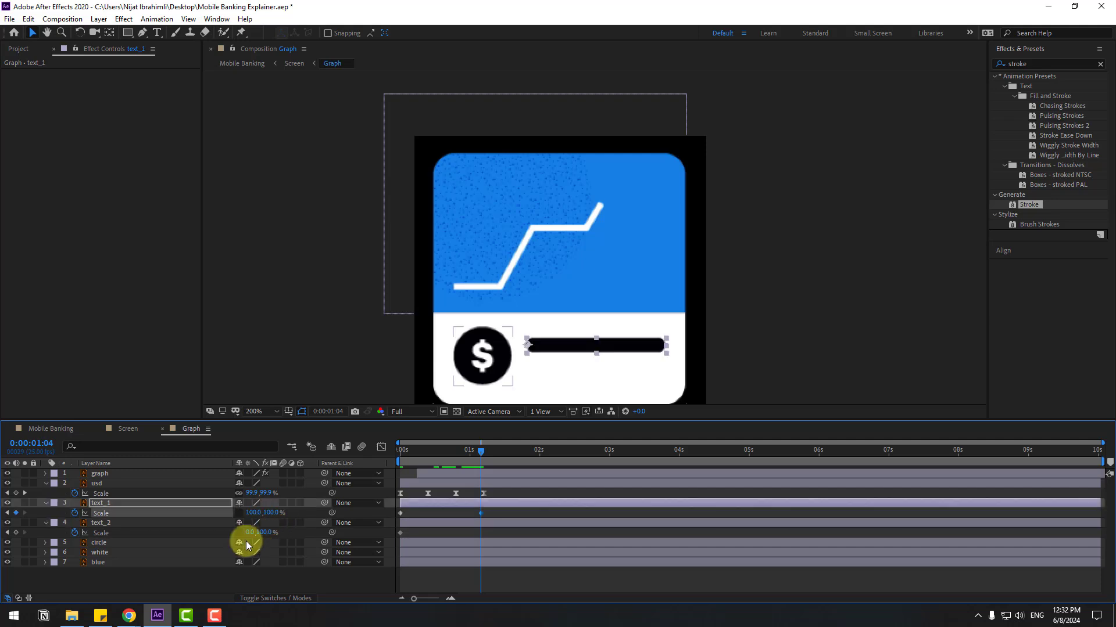
pyautogui.click(249, 533)
pyautogui.write('100')
pyautogui.press('Return')
# Step: Apply Easy Ease to all Scale keyframes of text_1 and text_2 and preview the bars growing
pyautogui.moveTo(497, 511); pyautogui.dragTo(396, 535)
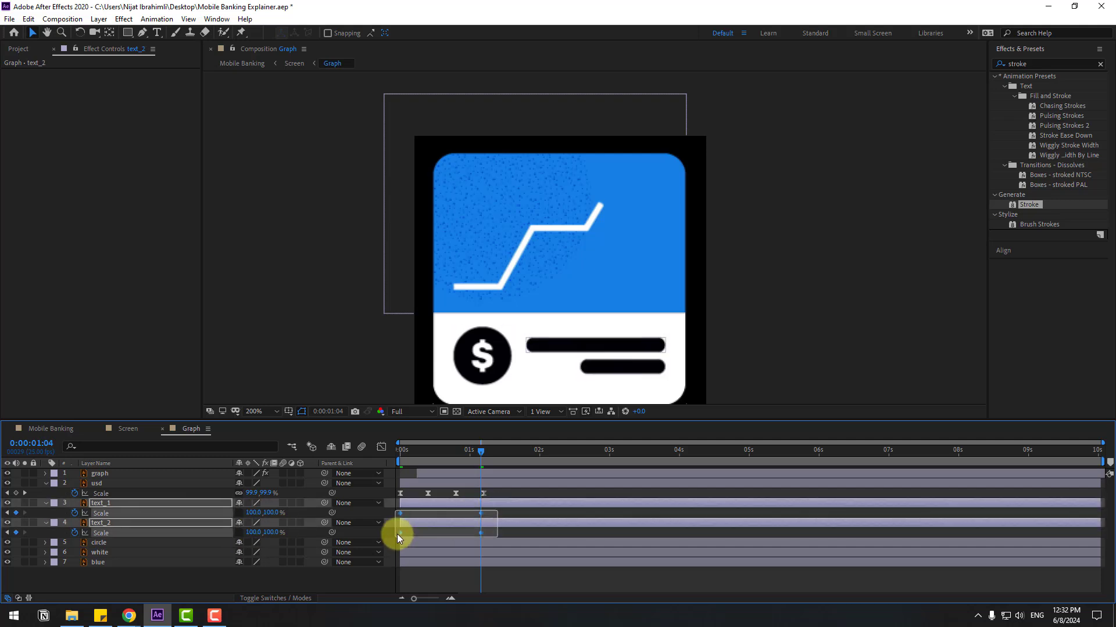
pyautogui.rightClick(397, 534)
pyautogui.moveTo(407, 526)
pyautogui.click(611, 451)
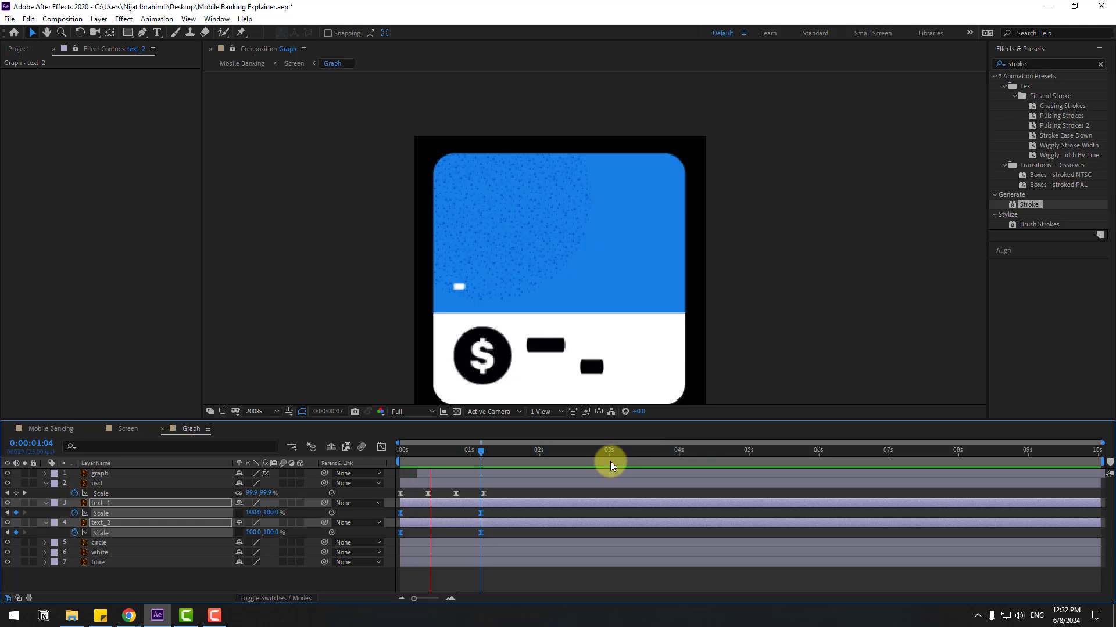
# Step: Delay the text_2 layer's start by several frames relative to text_1 and preview from the beginning
pyautogui.click(199, 580)
pyautogui.moveTo(438, 524); pyautogui.dragTo(473, 519)
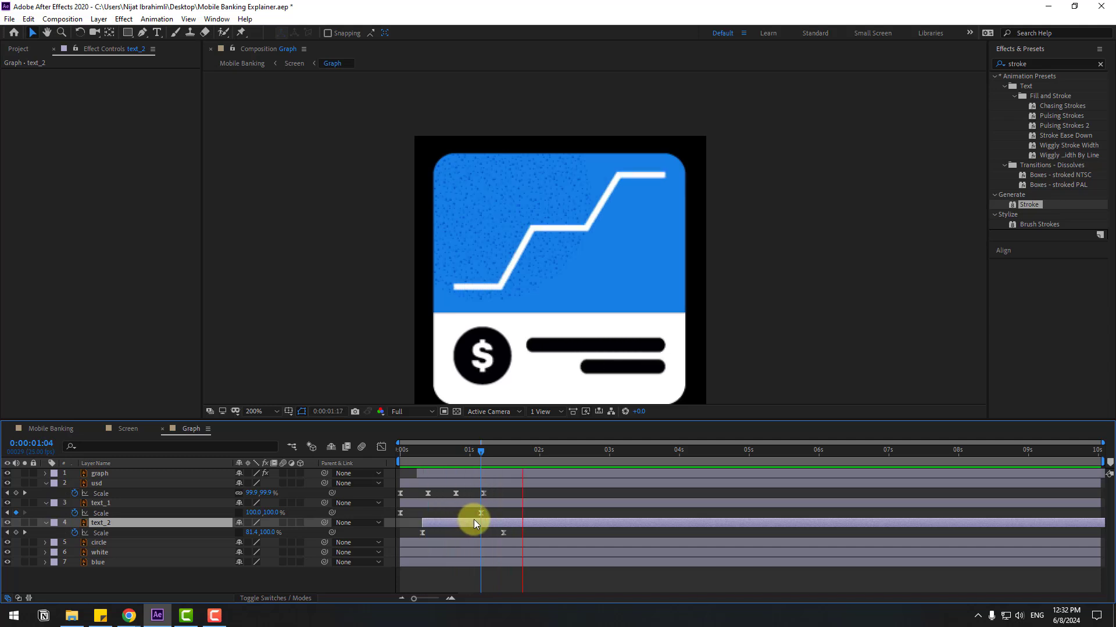
pyautogui.moveTo(503, 455); pyautogui.dragTo(357, 469)
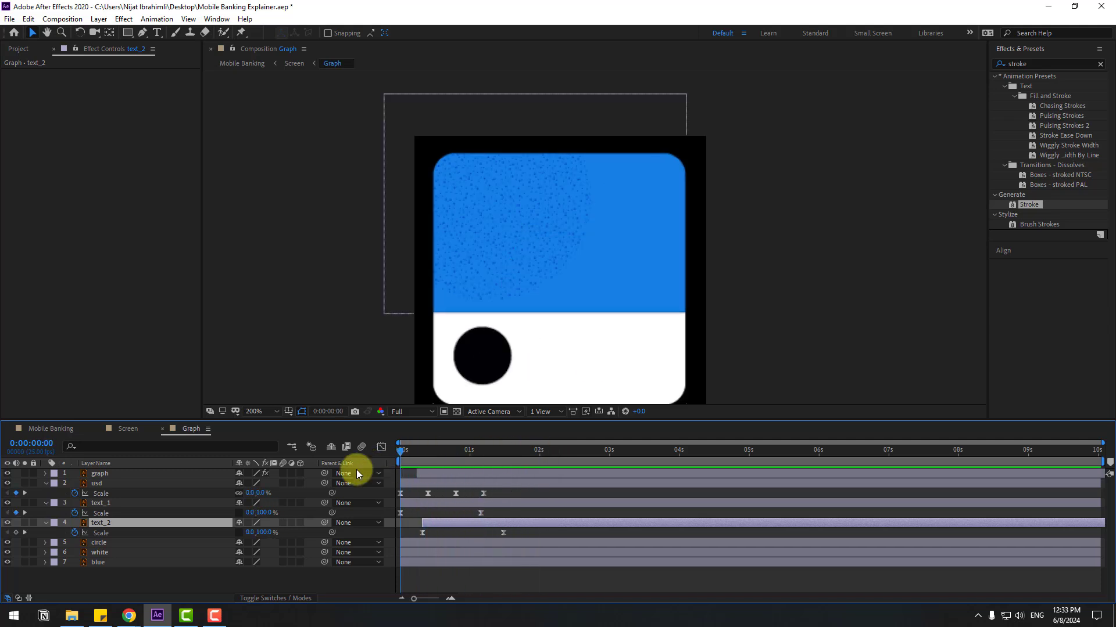
pyautogui.press('space')
# Step: Set the circle layer's Scale to 0% and keyframe it at 0:00:00:00
pyautogui.click(459, 364)
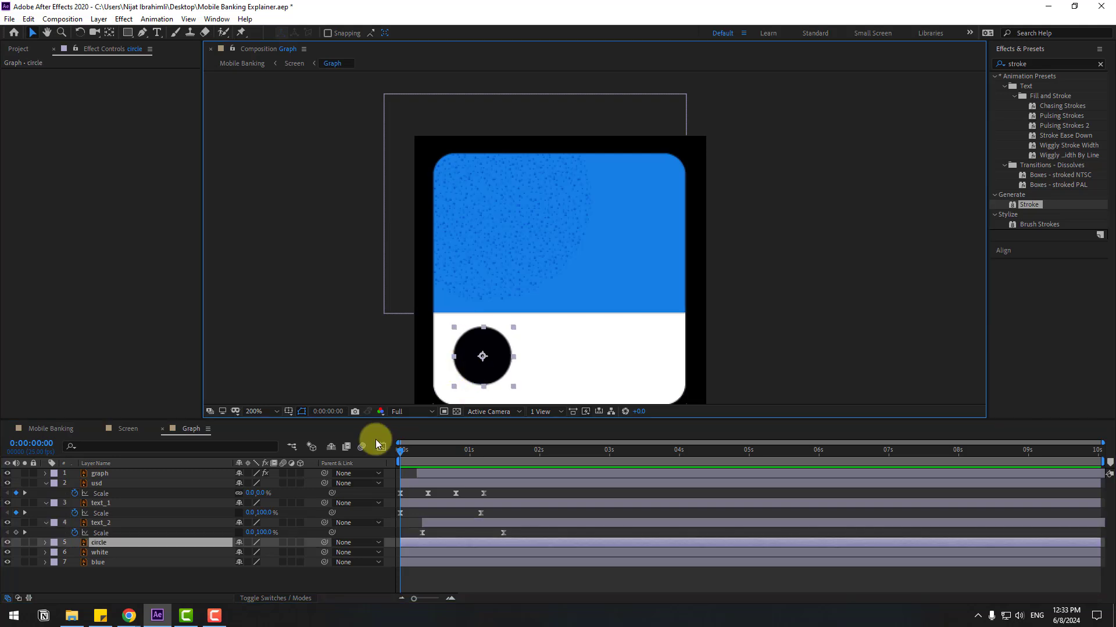
pyautogui.press('s')
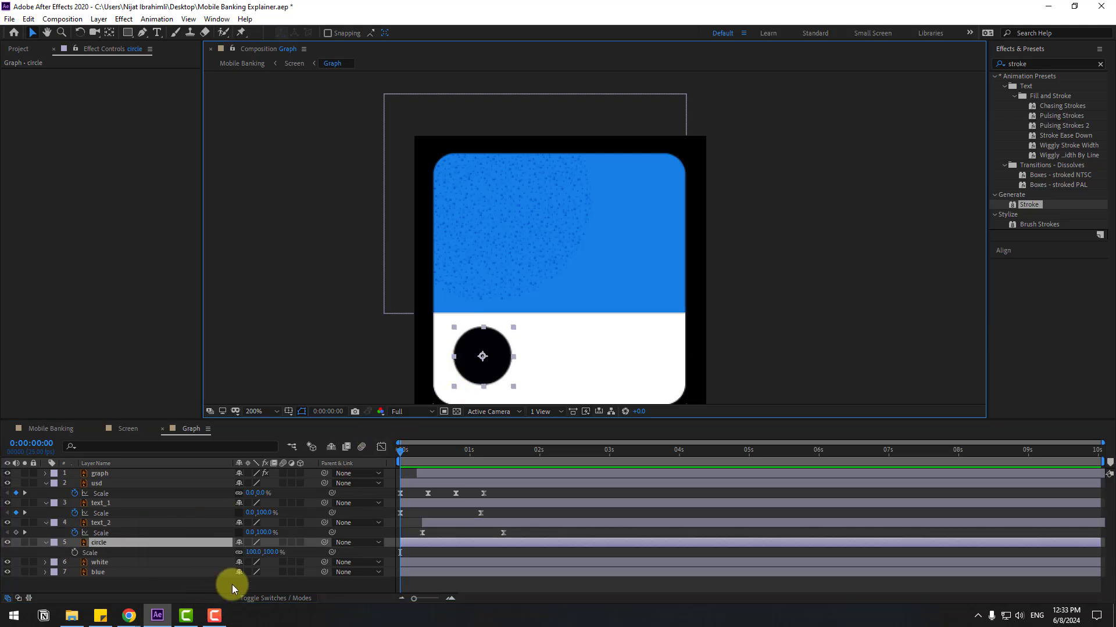
pyautogui.click(249, 553)
pyautogui.write('0')
pyautogui.press('Return')
pyautogui.click(74, 552)
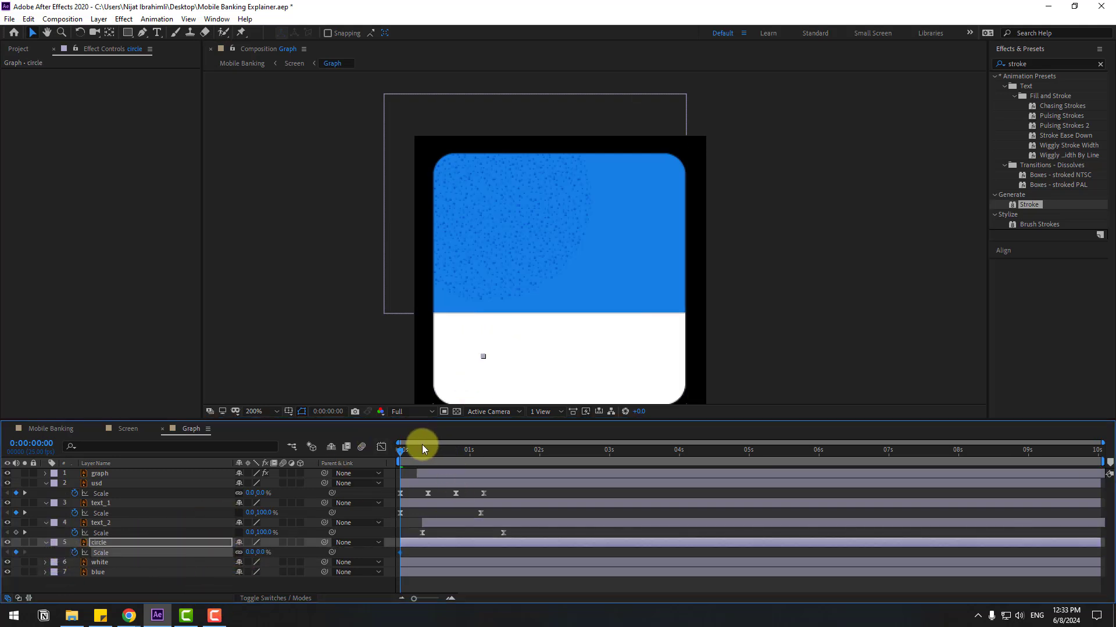
# Step: Keyframe the circle's Scale at 100% at 0:00:00:20 and apply Easy Ease to both keyframes
pyautogui.moveTo(422, 445); pyautogui.dragTo(456, 453)
pyautogui.click(251, 553)
pyautogui.write('1')
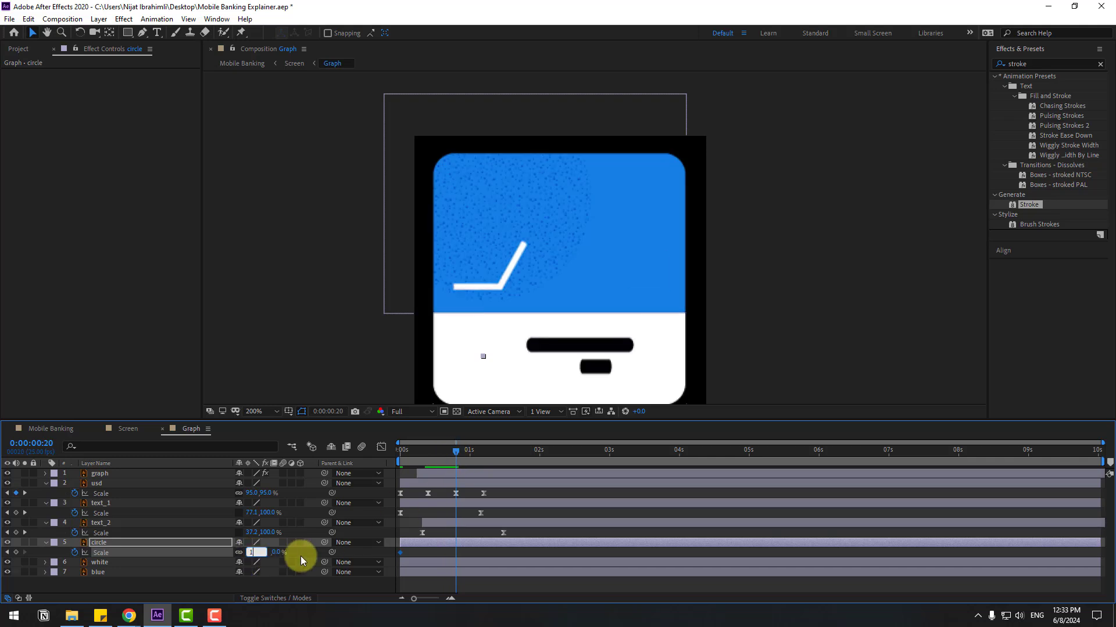
pyautogui.write('00')
pyautogui.press('Return')
pyautogui.rightClick(400, 552)
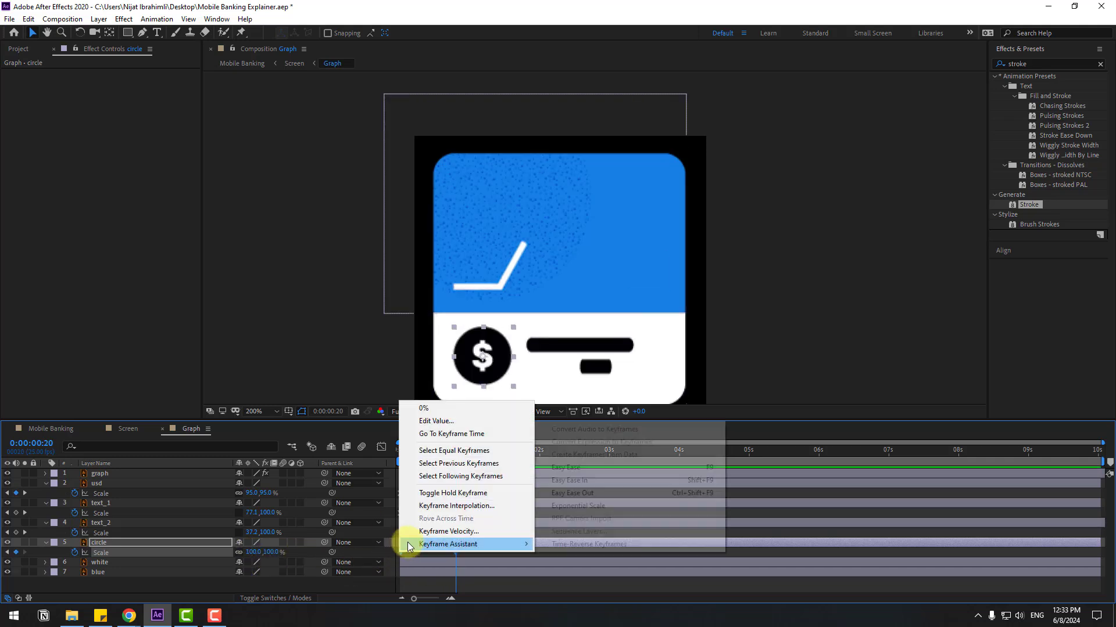
pyautogui.click(581, 467)
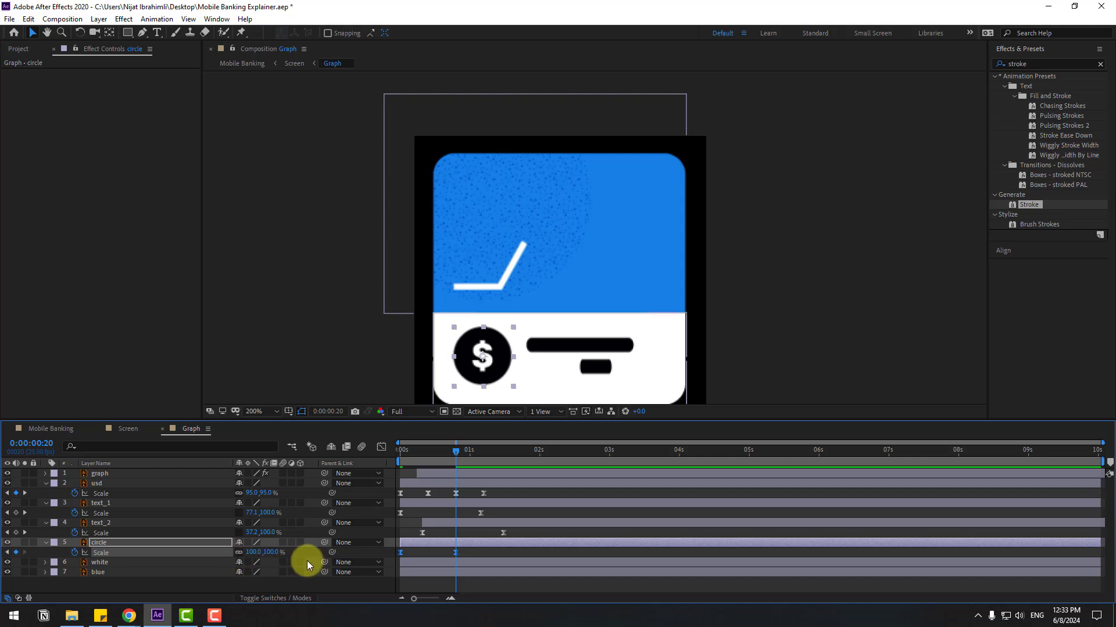
# Step: Delay the graph, usd, text_1 and text_2 layers in the Graph composition so they animate on after the circle begins scaling
pyautogui.press('space')
pyautogui.press('space')
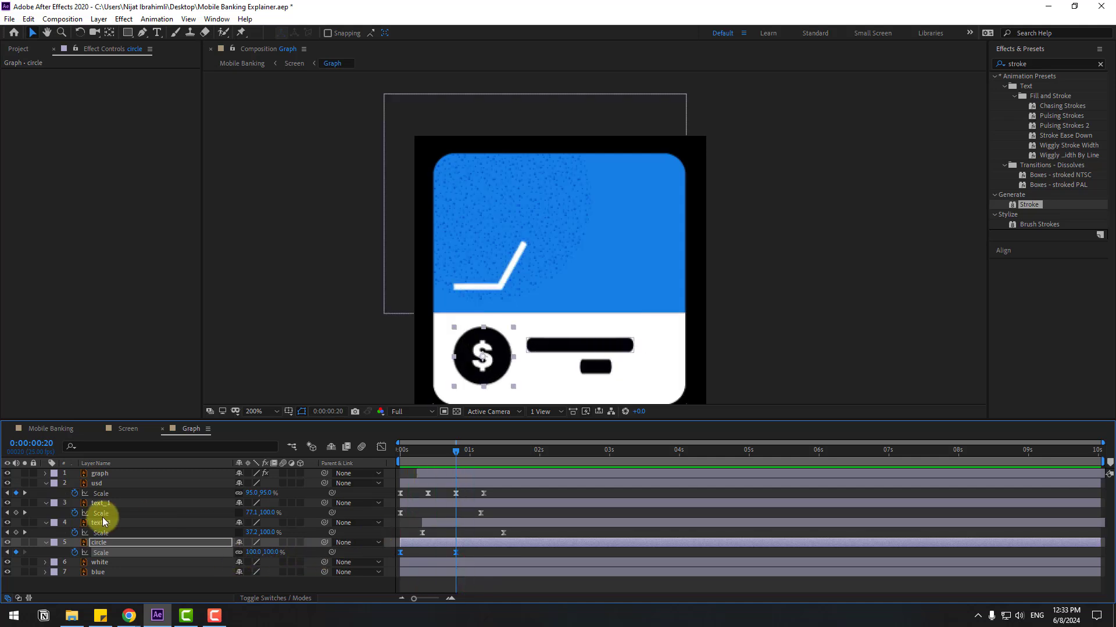
pyautogui.click(94, 486)
pyautogui.moveTo(416, 482); pyautogui.dragTo(503, 476)
pyautogui.click(449, 503)
pyautogui.keyDown('ctrl'); pyautogui.click(445, 522); pyautogui.keyUp('ctrl')
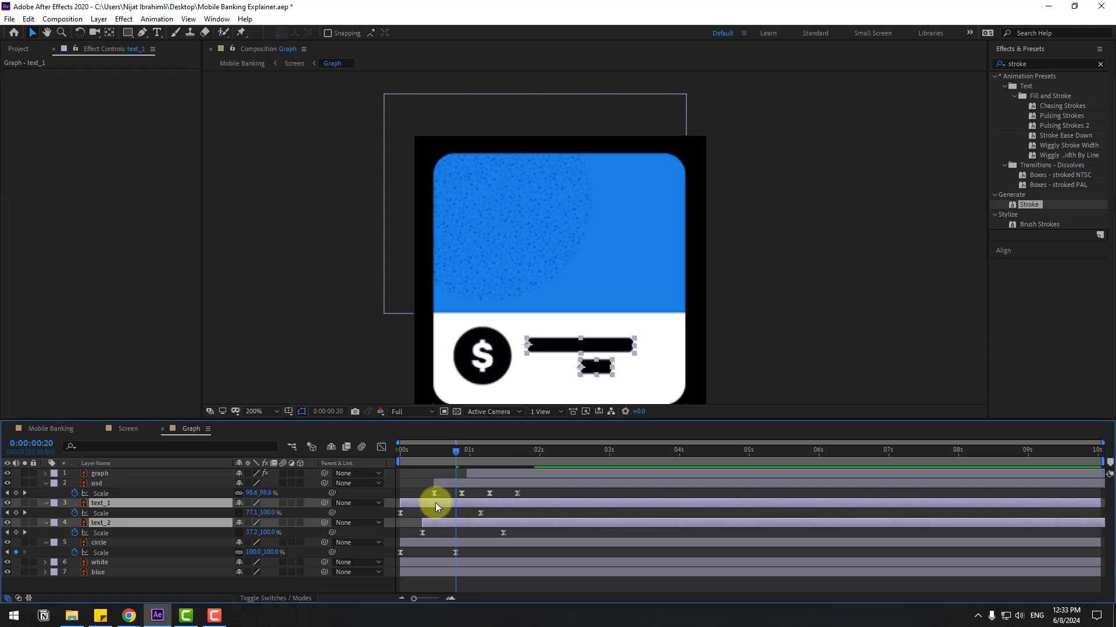
pyautogui.moveTo(435, 504); pyautogui.dragTo(526, 507)
# Step: Delay the Graph layer in the Screen composition to start at about half a second, and preview the Mobile Banking composition
pyautogui.click(117, 428)
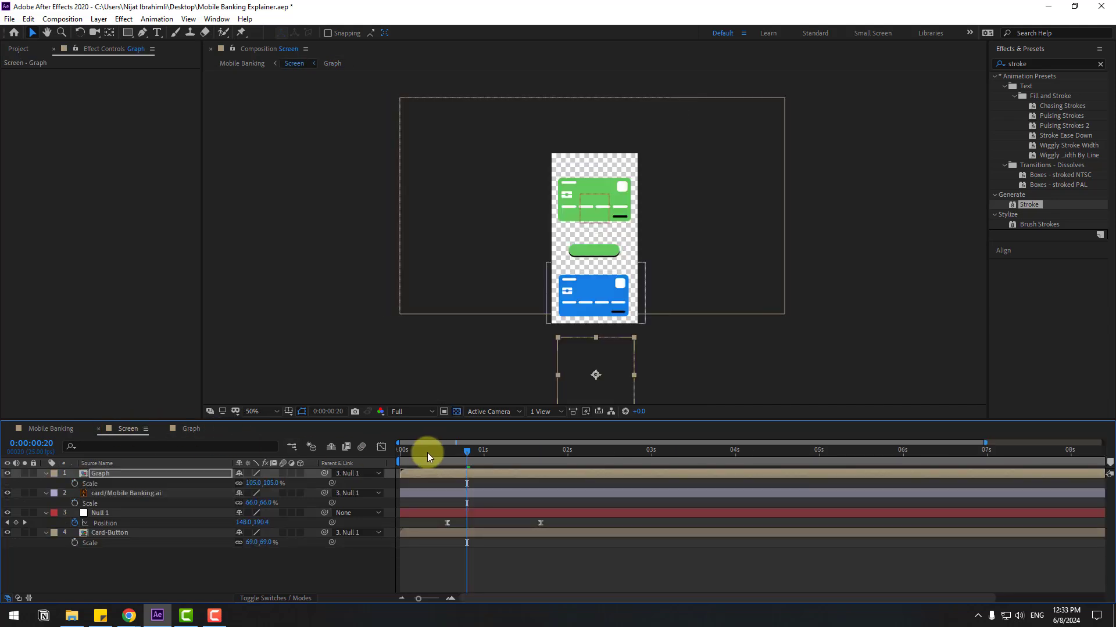
pyautogui.moveTo(427, 452)
pyautogui.mouseDown()
pyautogui.moveTo(463, 465)
pyautogui.moveTo(552, 458)
pyautogui.mouseUp()
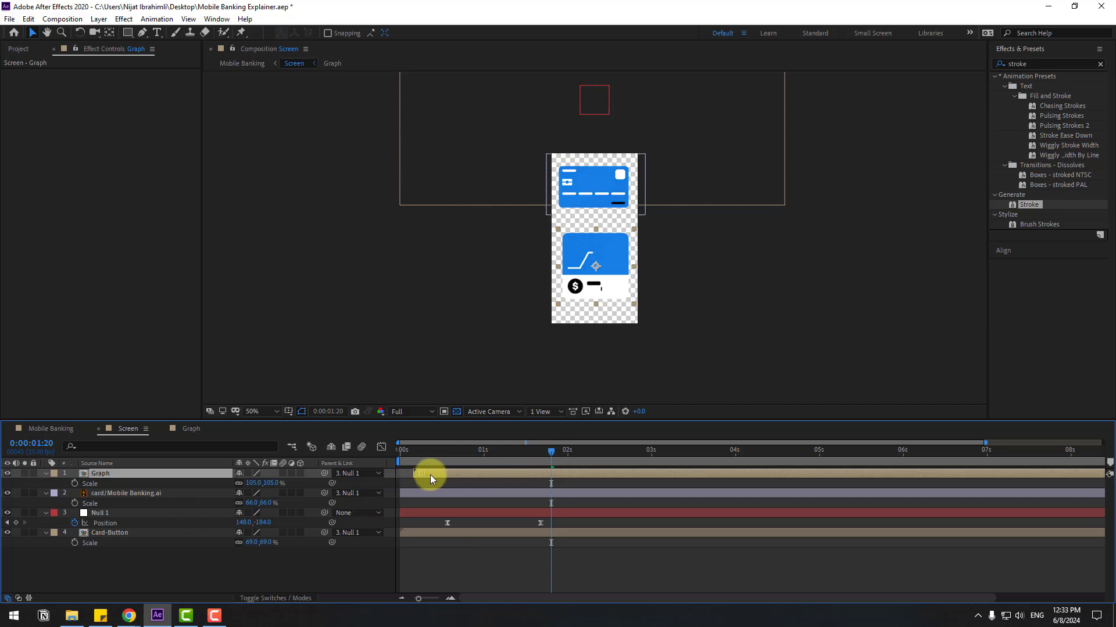
pyautogui.click(439, 456)
pyautogui.moveTo(448, 458); pyautogui.dragTo(591, 451)
pyautogui.click(64, 428)
pyautogui.press('space')
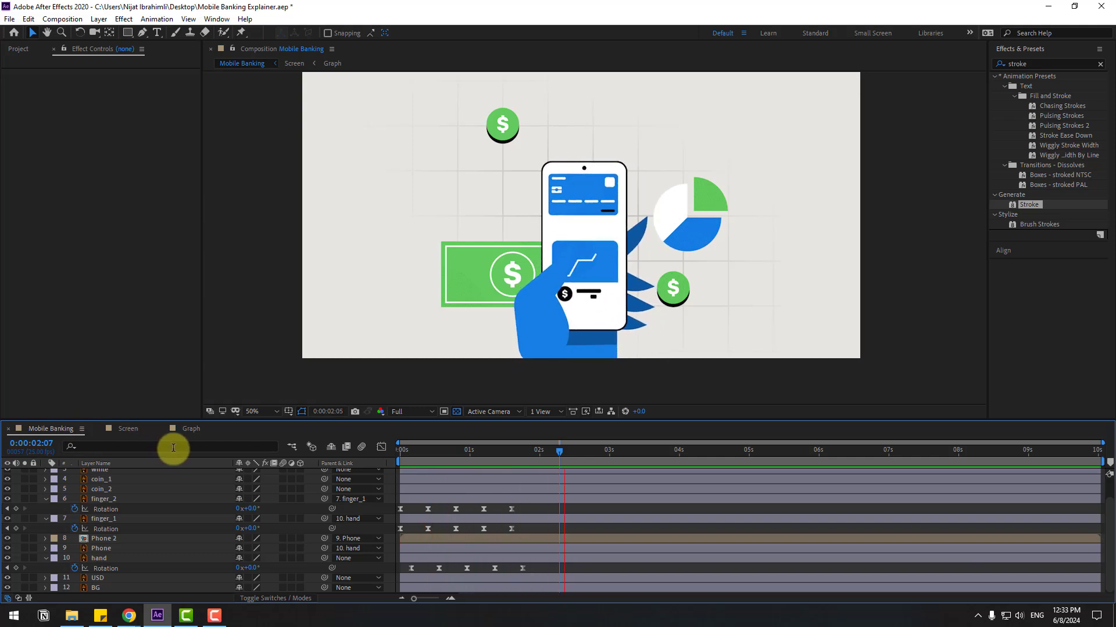
# Step: Add Rotation keyframes to the finger_2, finger_1 and hand layers together at 0:00:02:12
pyautogui.moveTo(563, 458)
pyautogui.mouseDown()
pyautogui.moveTo(557, 451)
pyautogui.moveTo(573, 455)
pyautogui.mouseUp()
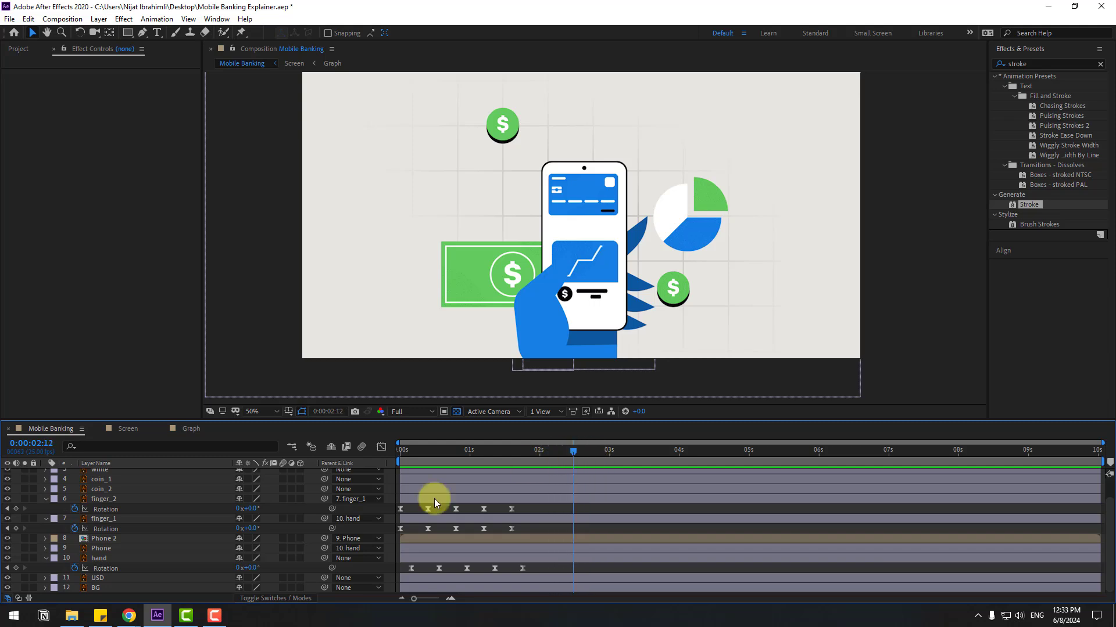
pyautogui.click(98, 509)
pyautogui.click(113, 500)
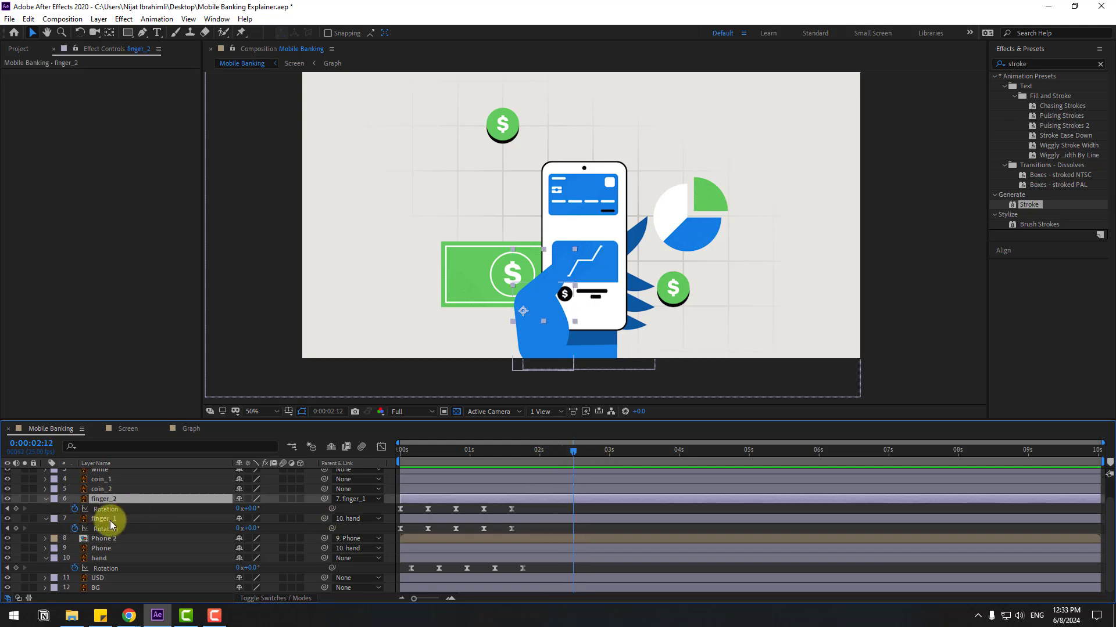
pyautogui.keyDown('ctrl'); pyautogui.click(110, 519); pyautogui.keyUp('ctrl')
pyautogui.keyDown('ctrl'); pyautogui.click(103, 559); pyautogui.keyUp('ctrl')
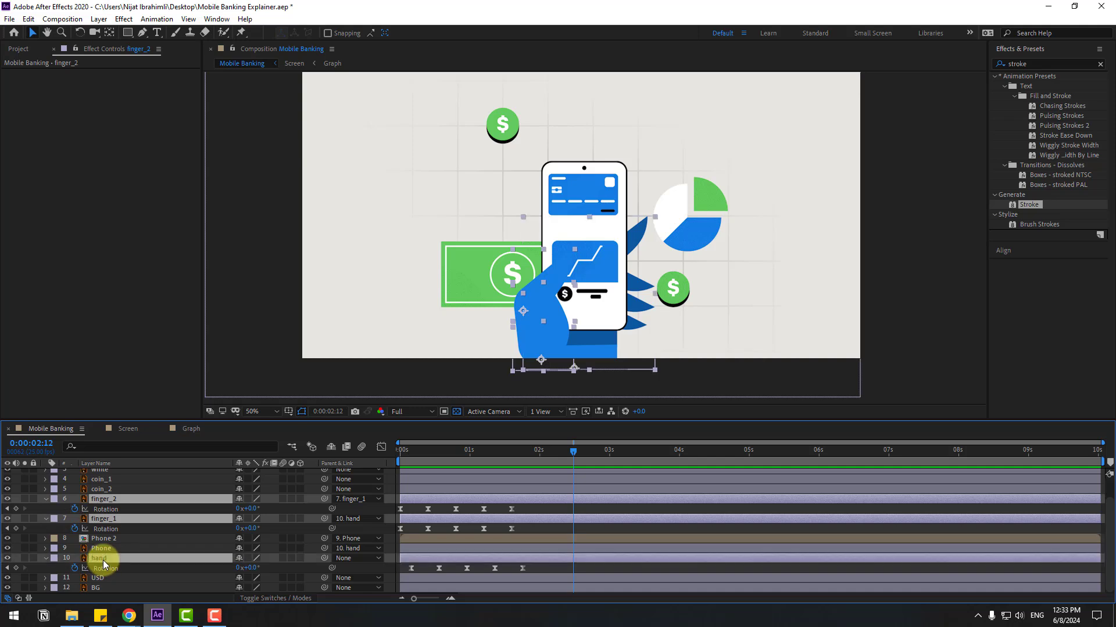
pyautogui.click(16, 509)
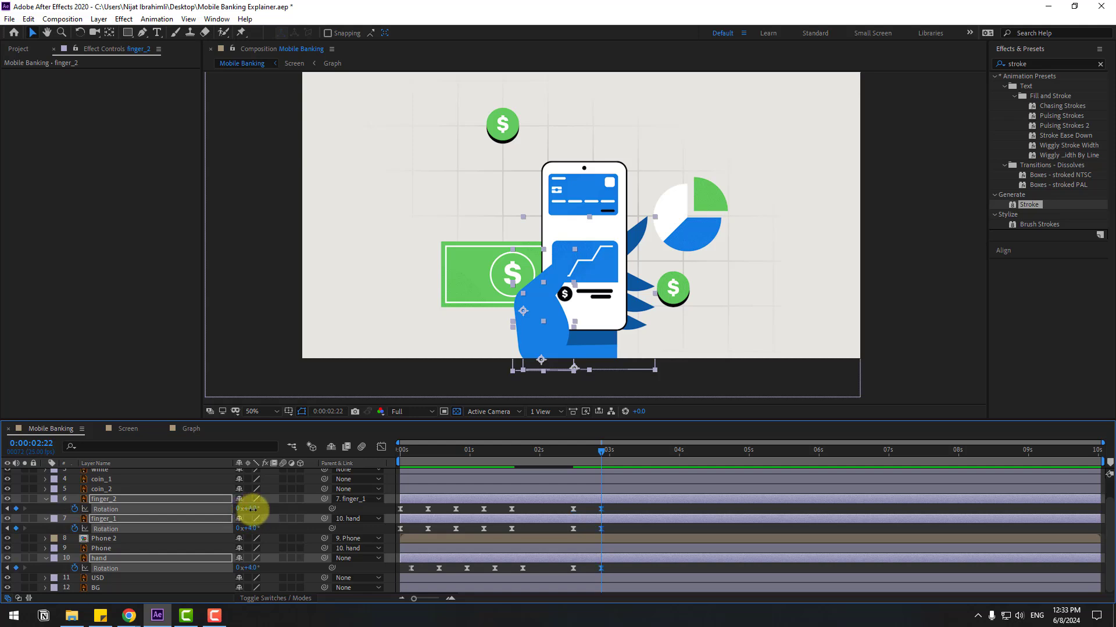
# Step: Keyframe the Rotation of both fingers and the hand at 14° at 0:00:02:22 and -12° at 0:00:03:07
pyautogui.moveTo(250, 509); pyautogui.dragTo(259, 512)
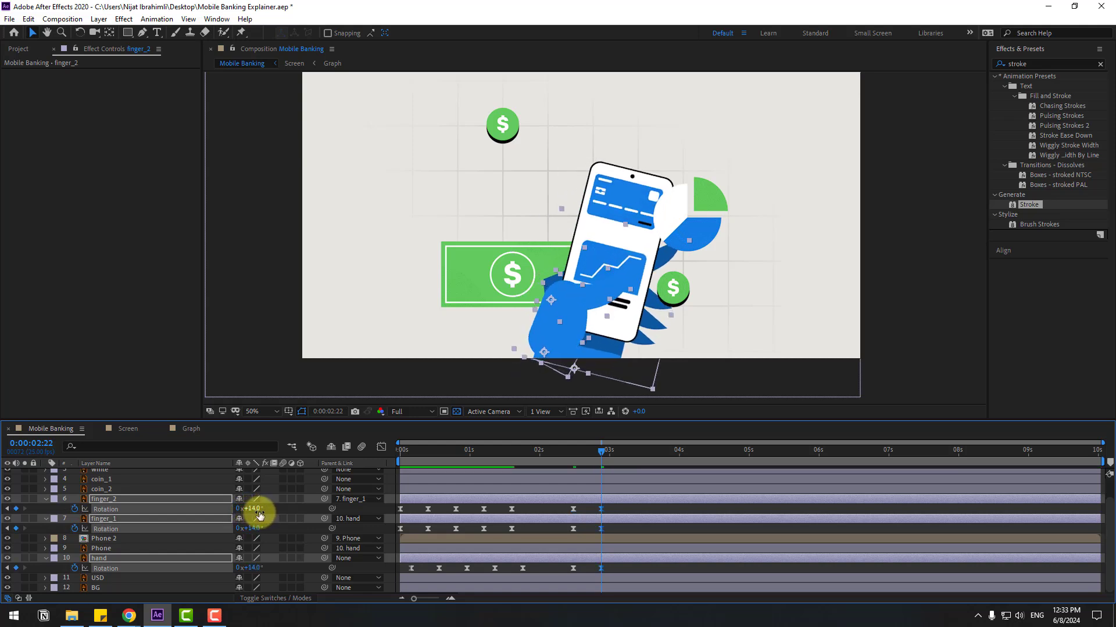
pyautogui.press('space')
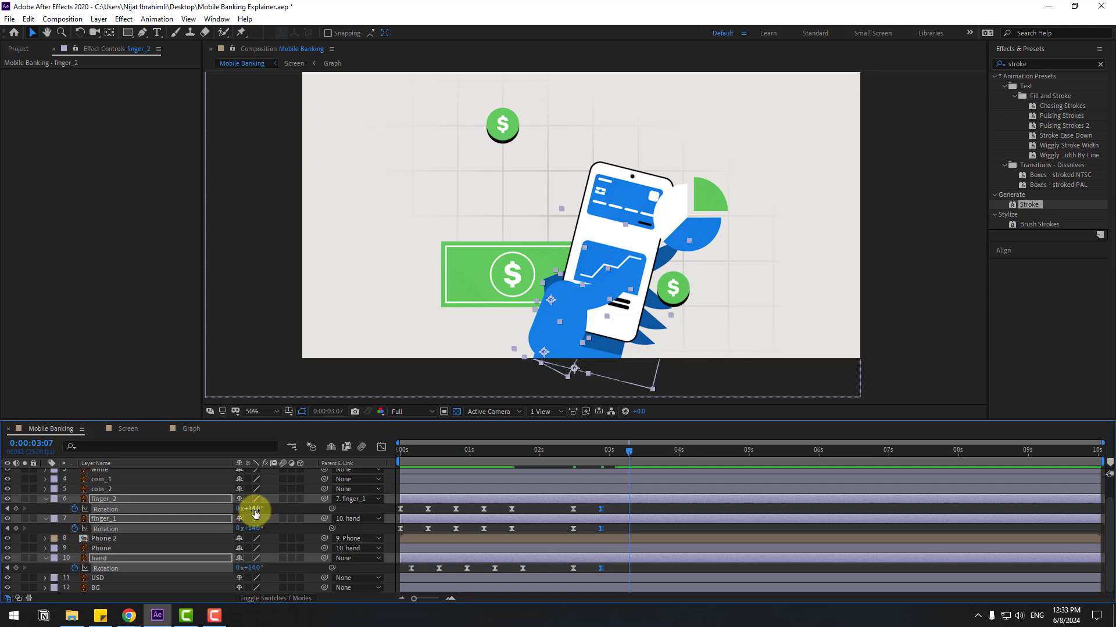
pyautogui.write('-12')
pyautogui.press('Return')
# Step: Keyframe the Rotation of both fingers and the hand at 5° at 0:00:03:17 and -2.5° at 0:00:04:02
pyautogui.hotkey('shift', 'pagedown')
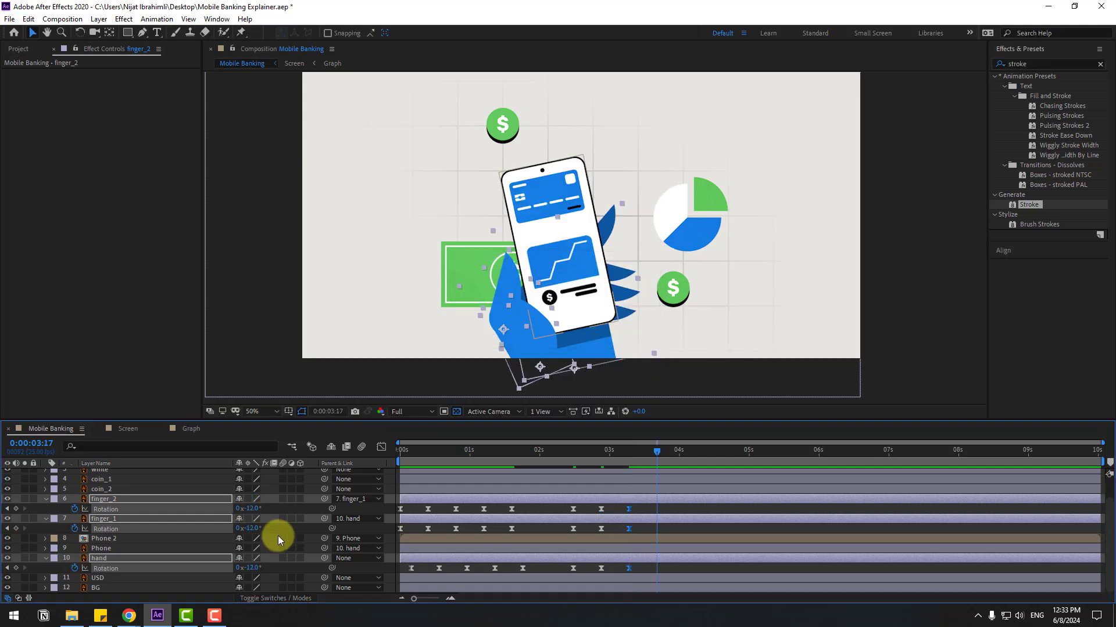
pyautogui.click(253, 508)
pyautogui.write('5')
pyautogui.press('Return')
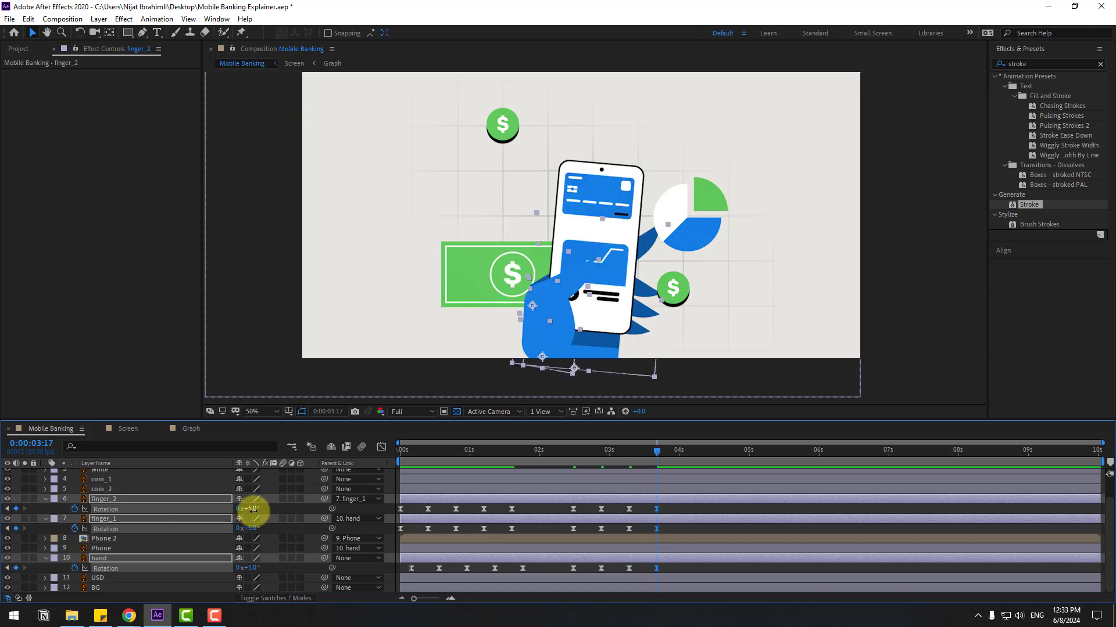
pyautogui.hotkey('shift', 'pagedown')
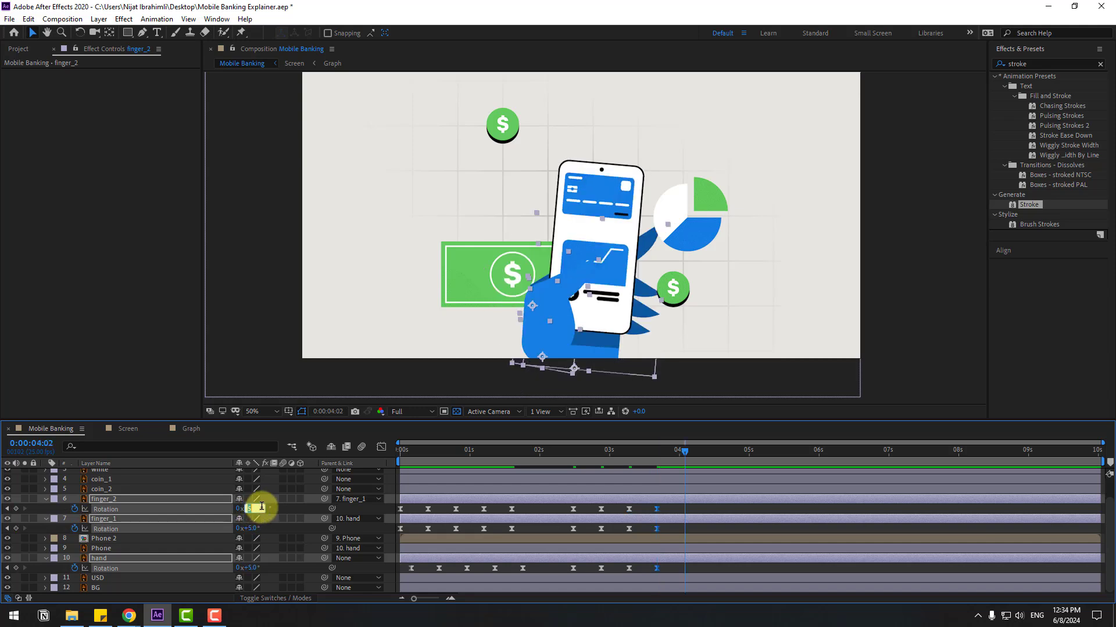
pyautogui.click(262, 505)
pyautogui.write('-2.5')
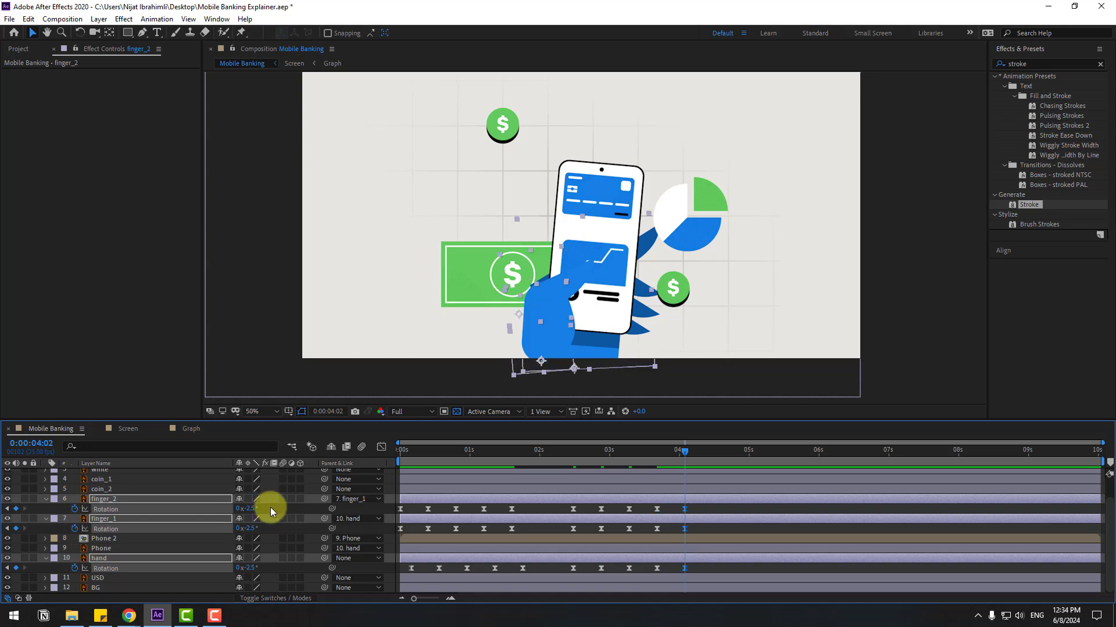
pyautogui.press('Return')
# Step: Return the Rotation of both fingers and the hand to 0° at 0:00:04:12 and preview the second swing
pyautogui.hotkey('shift', 'pagedown')
pyautogui.click(254, 511)
pyautogui.write('0')
pyautogui.press('Return')
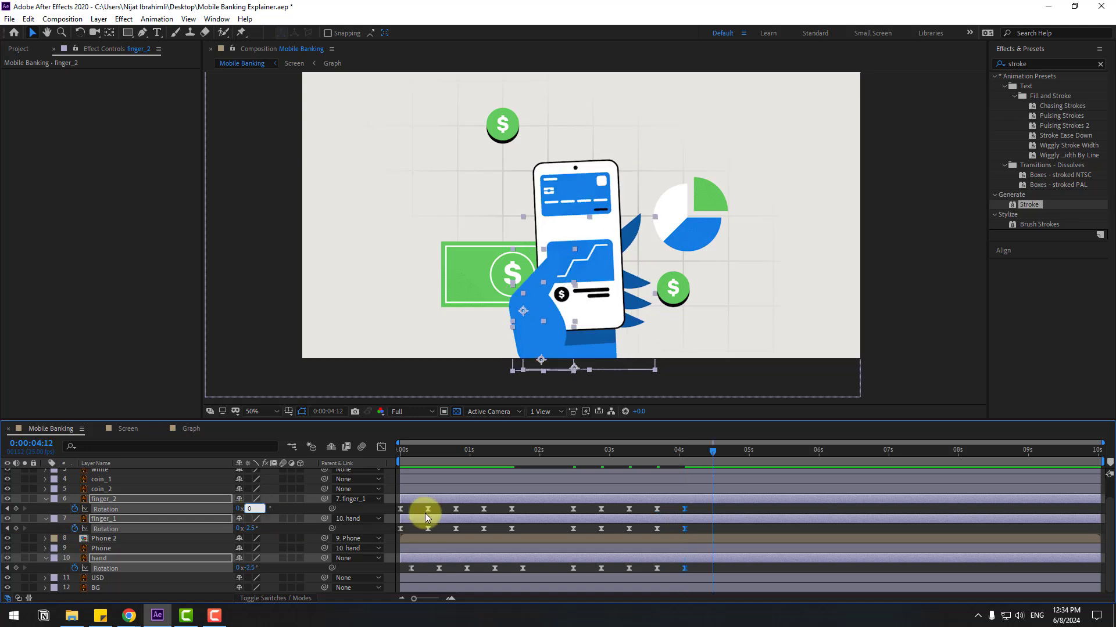
pyautogui.press('space')
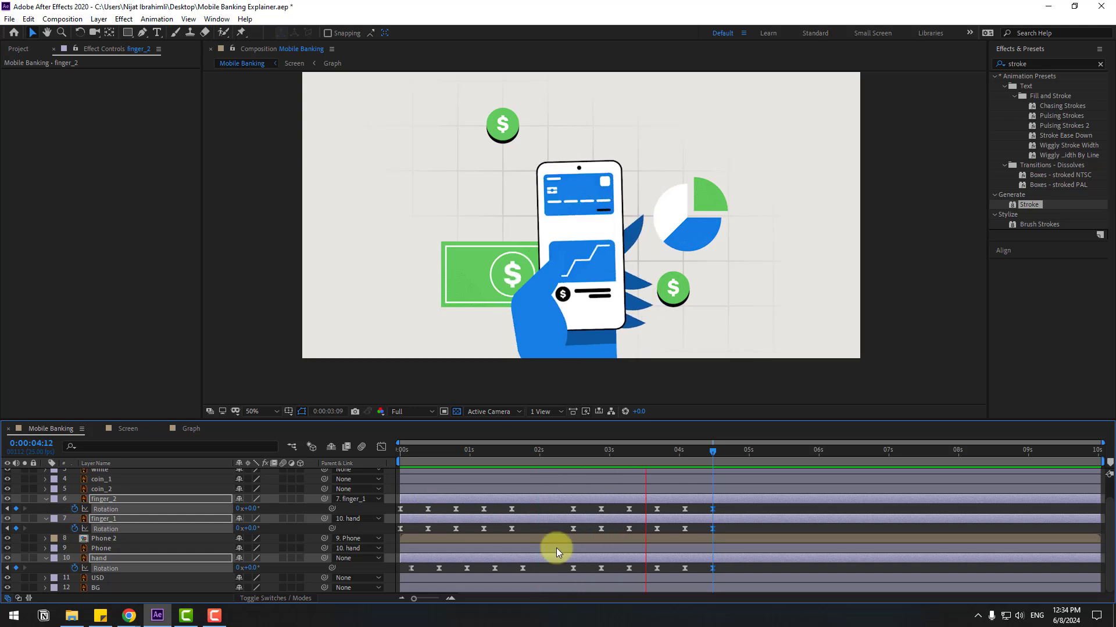
pyautogui.press('space')
# Step: Offset the hand layer's second group of Rotation keyframes about four frames behind the fingers' keyframes and preview
pyautogui.moveTo(705, 571); pyautogui.dragTo(584, 570)
pyautogui.press('space')
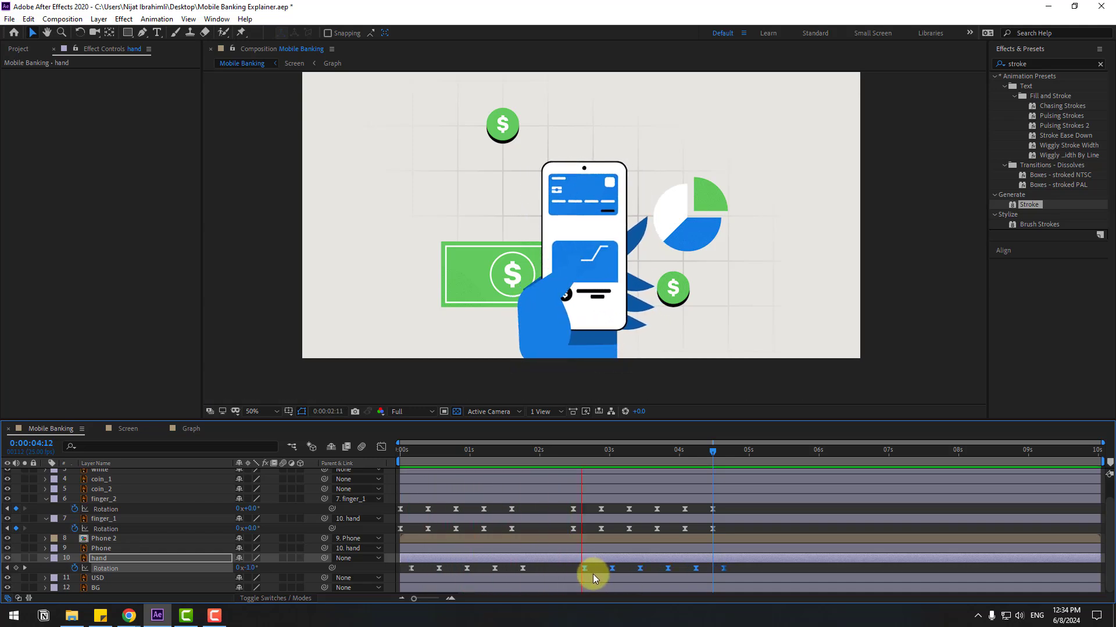
pyautogui.press('space')
# Step: Start the work area at about 2.3 seconds, preview the second swing and move the current time to 0:00:04:02
pyautogui.moveTo(562, 450); pyautogui.dragTo(589, 452)
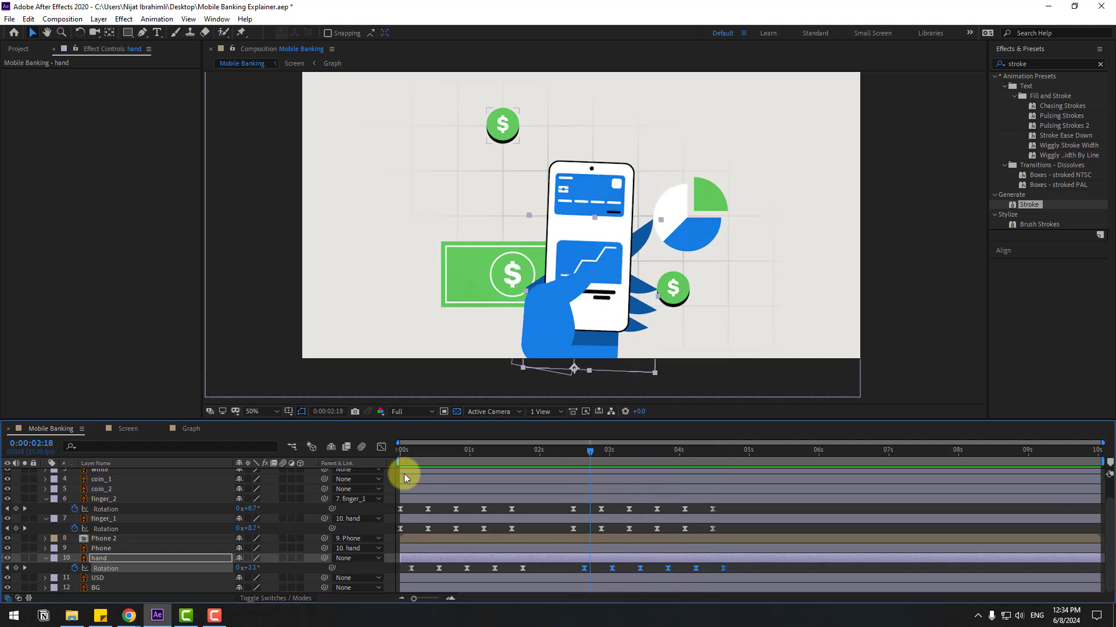
pyautogui.moveTo(395, 462); pyautogui.dragTo(559, 465)
pyautogui.press('space')
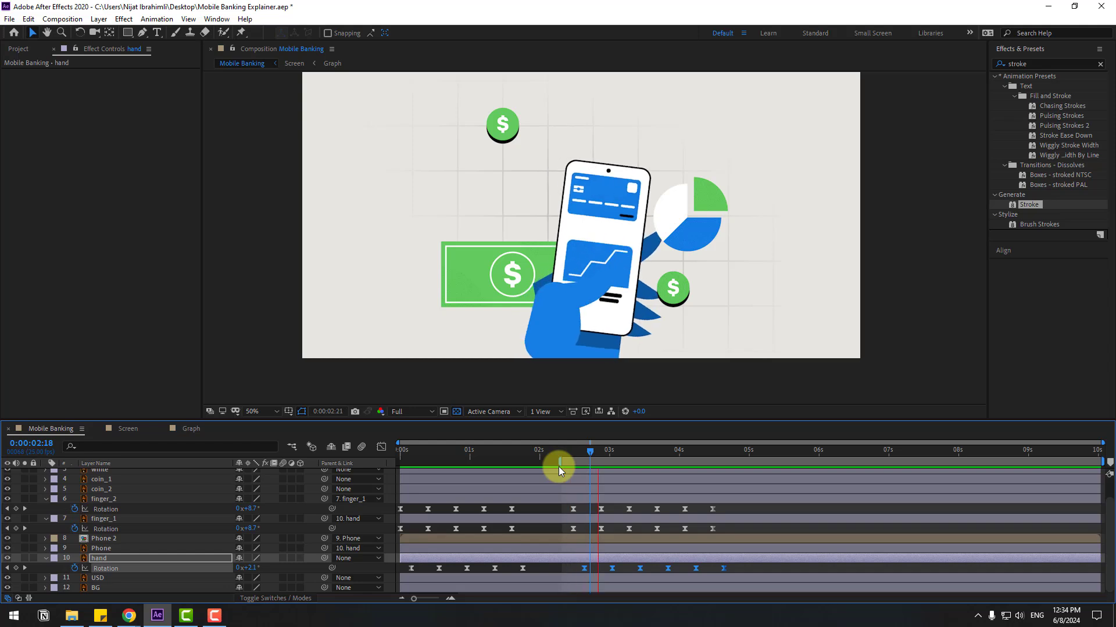
pyautogui.moveTo(639, 448); pyautogui.dragTo(685, 450)
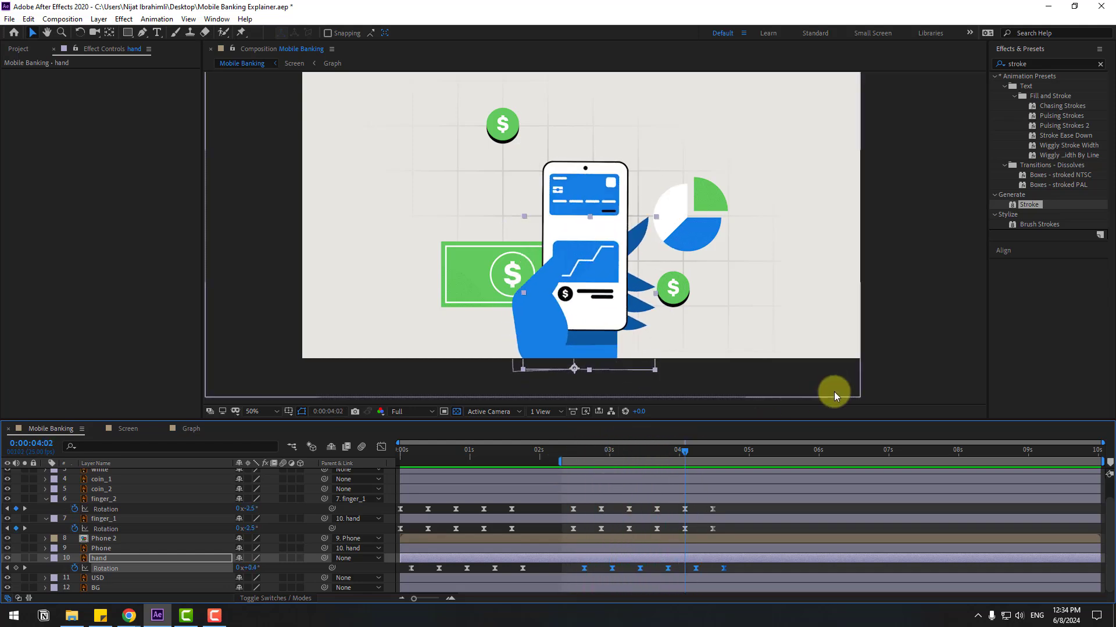
# Step: Pre-compose the green, blue and white pie chart layers into a new composition named Stats
pyautogui.click(712, 193)
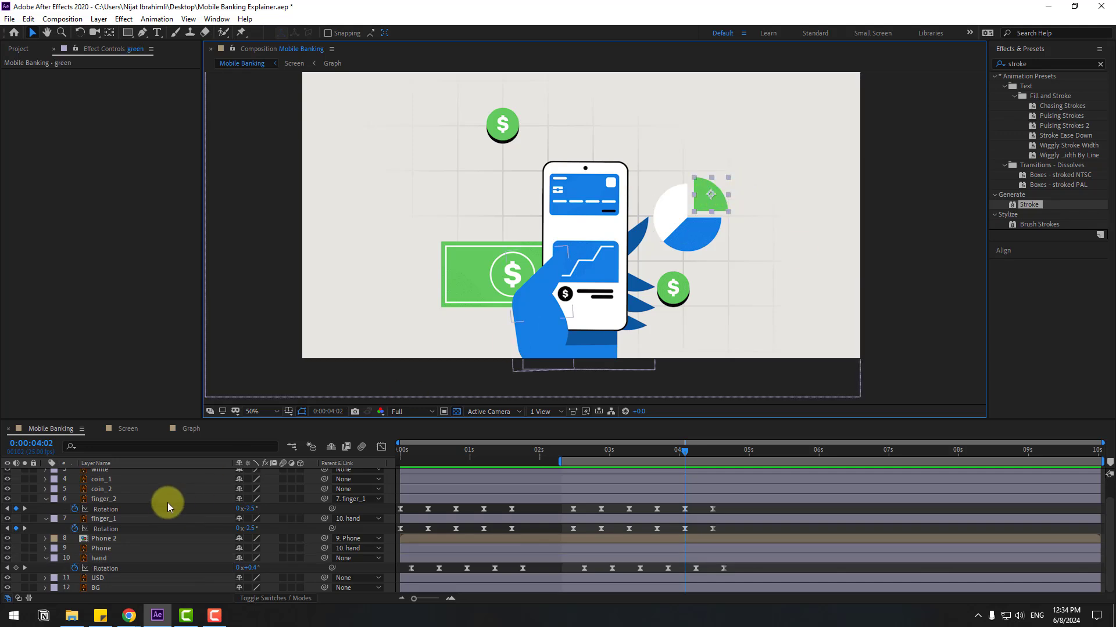
pyautogui.scroll(1, 167, 503)
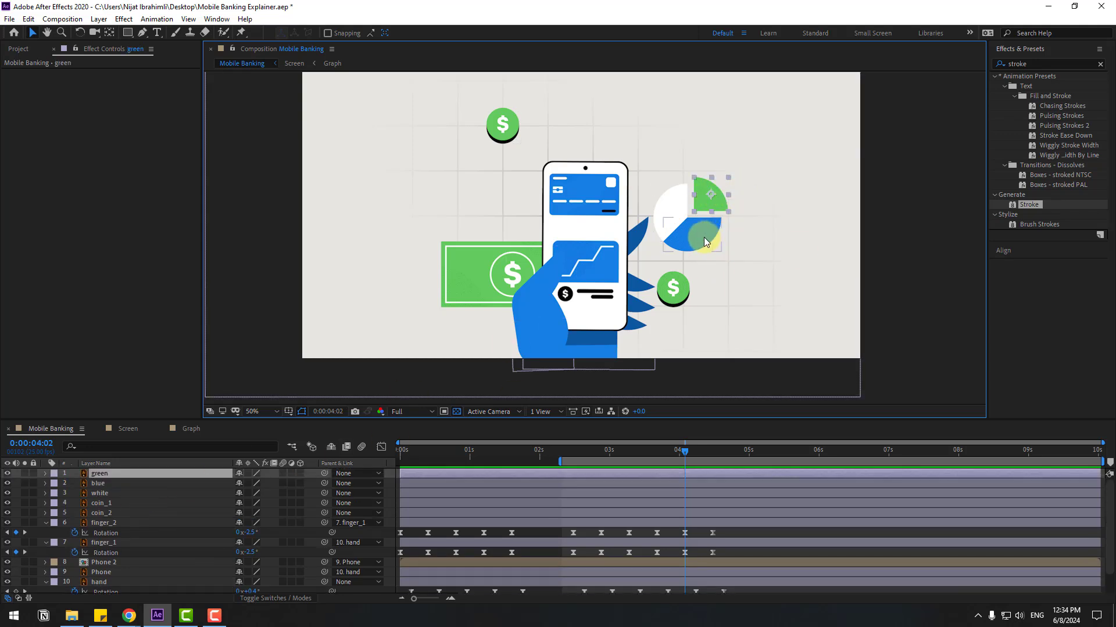
pyautogui.keyDown('shift'); pyautogui.click(104, 483); pyautogui.keyUp('shift')
pyautogui.keyDown('shift'); pyautogui.click(116, 493); pyautogui.keyUp('shift')
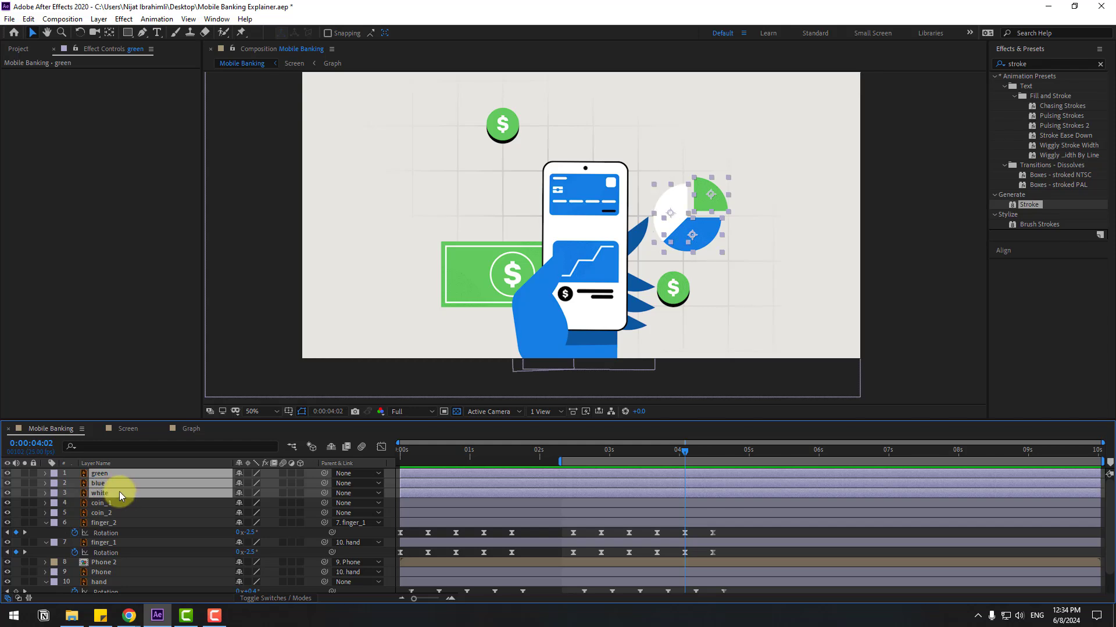
pyautogui.rightClick(106, 488)
pyautogui.click(149, 424)
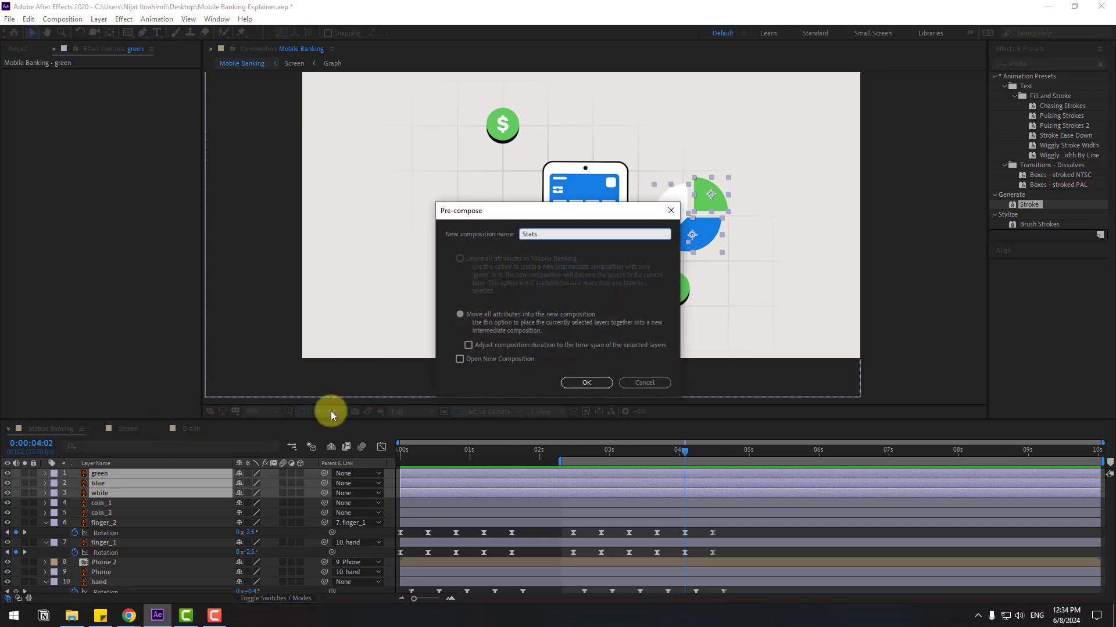
pyautogui.click(586, 382)
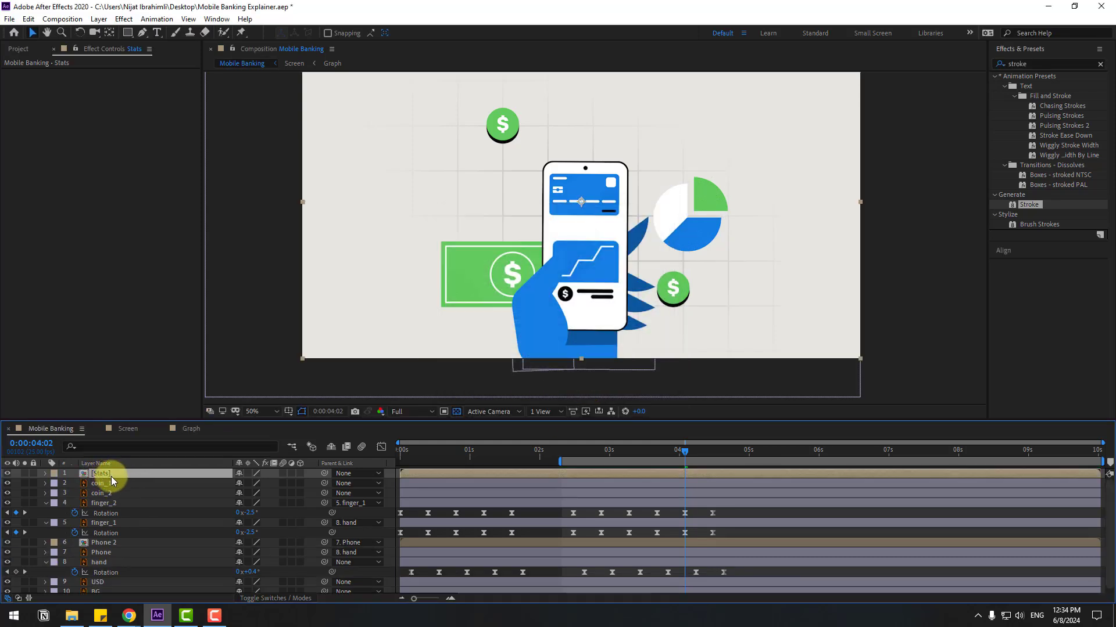
# Step: Paste the Stats layer into the Screen composition and parent it to Null 1
pyautogui.click(124, 429)
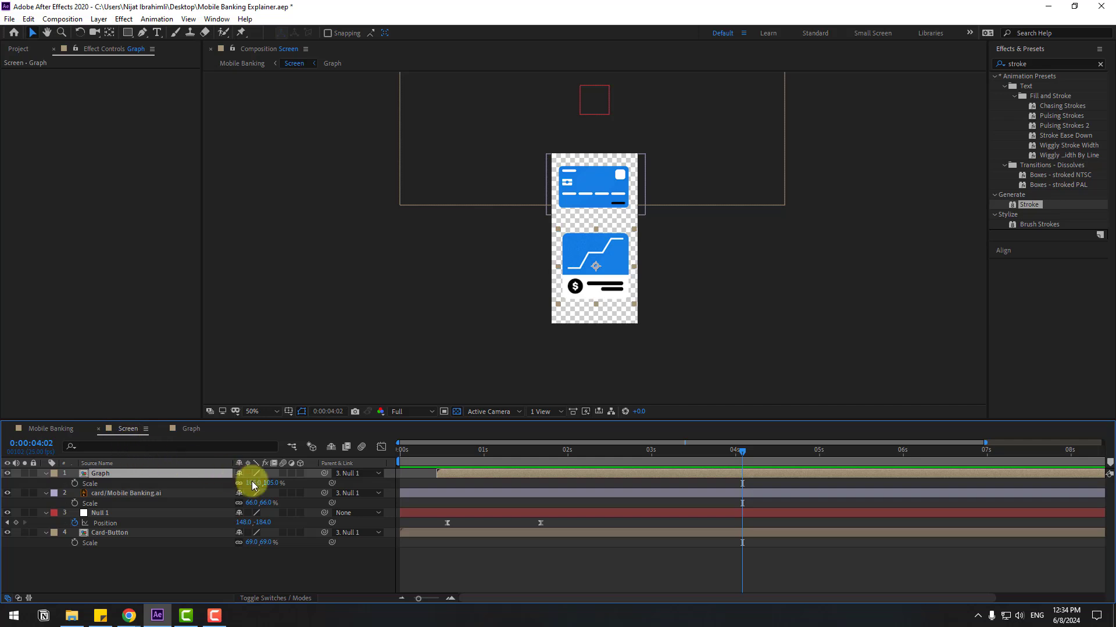
pyautogui.hotkey('ctrl', 'v')
pyautogui.moveTo(324, 474); pyautogui.dragTo(104, 523)
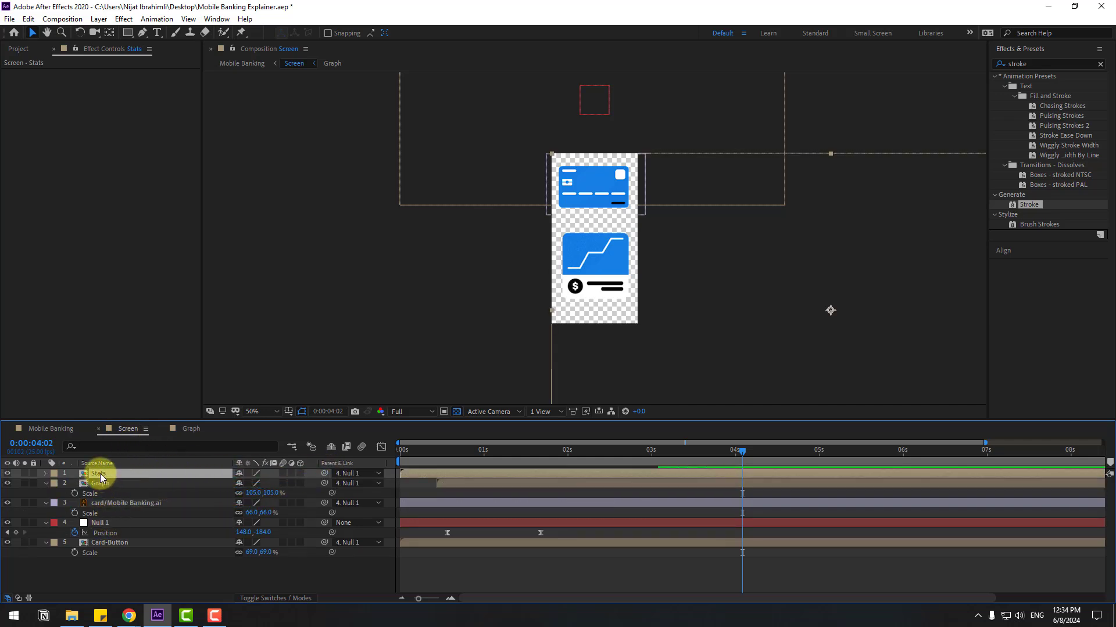
# Step: Crop the Stats composition to a square region of interest tightly around the pie chart
pyautogui.doubleClick(99, 475)
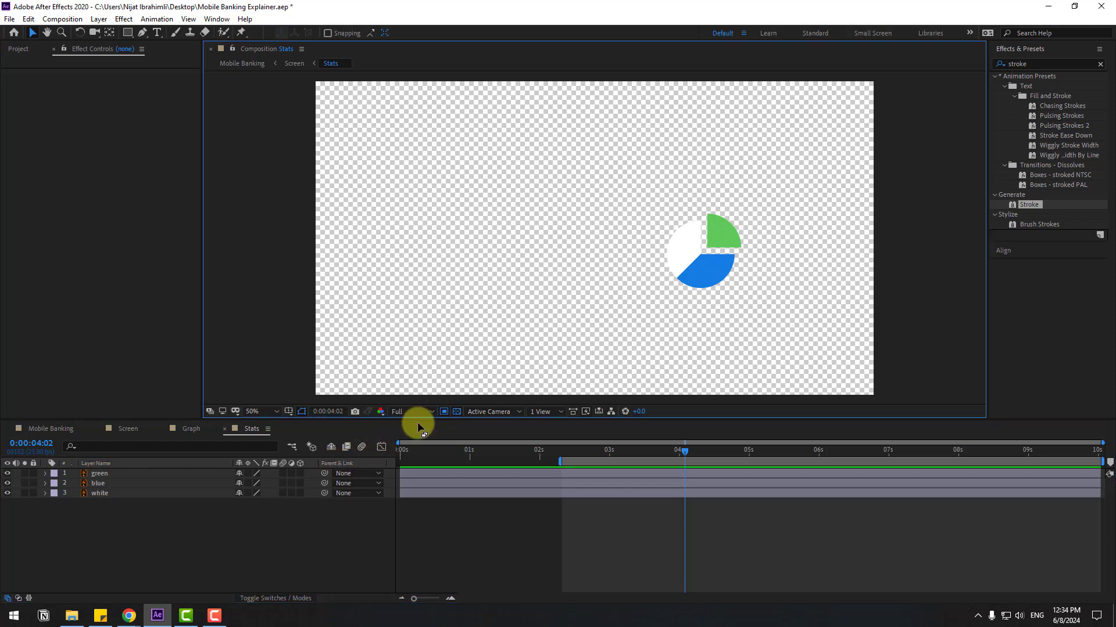
pyautogui.moveTo(661, 206); pyautogui.dragTo(745, 287)
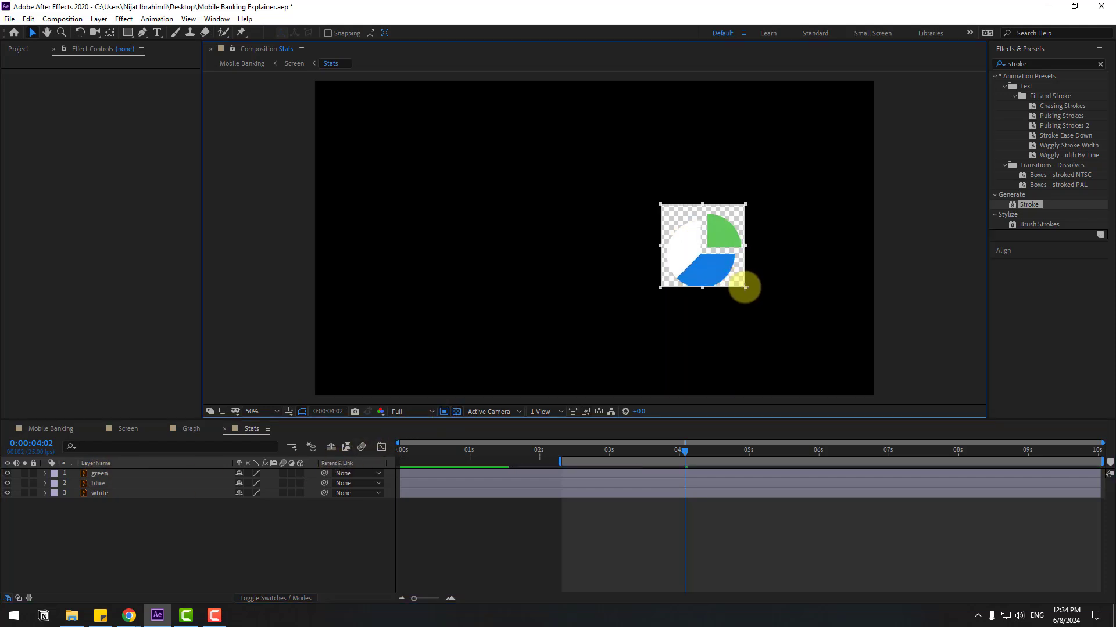
pyautogui.click(58, 19)
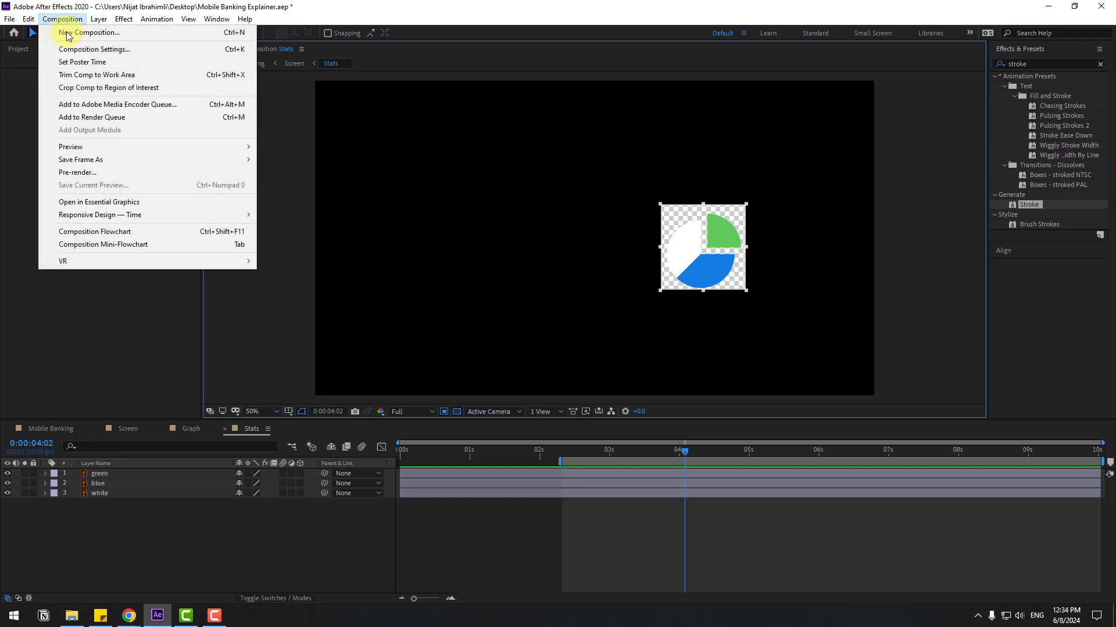
pyautogui.click(99, 88)
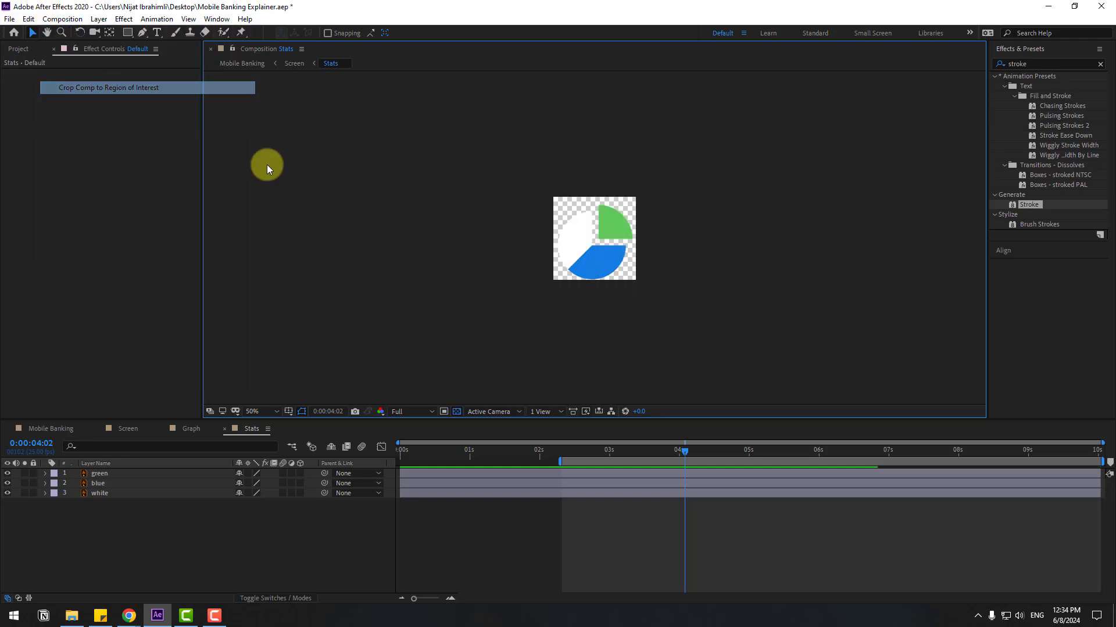
# Step: Place the Stats pie chart over the graph card in the Screen composition and delay its layer start to about 4.2 seconds
pyautogui.click(225, 430)
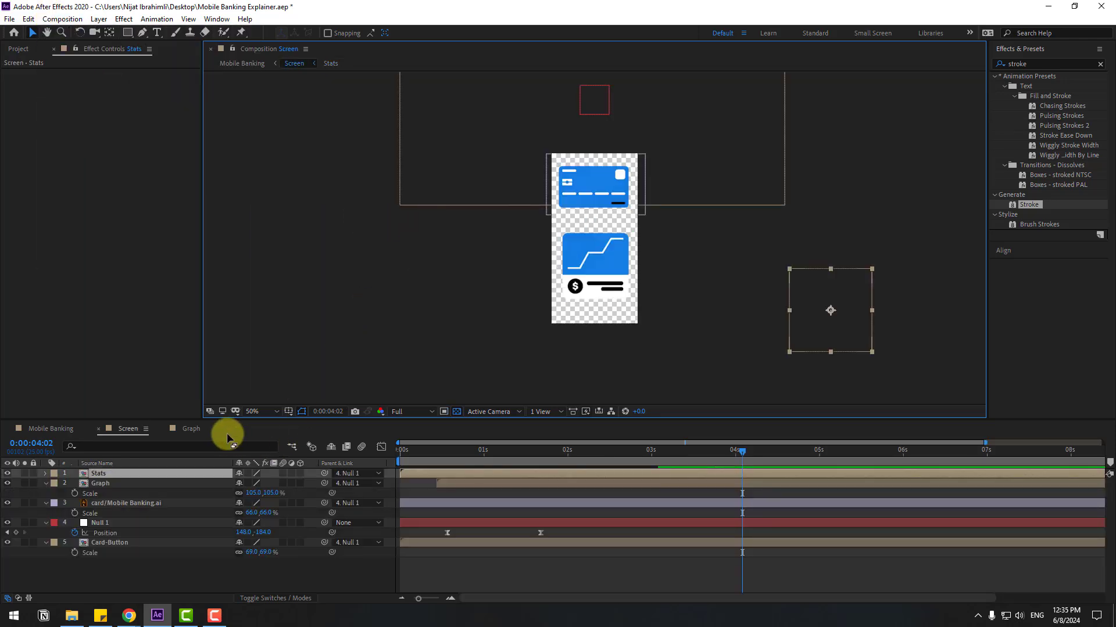
pyautogui.moveTo(645, 325); pyautogui.dragTo(592, 290)
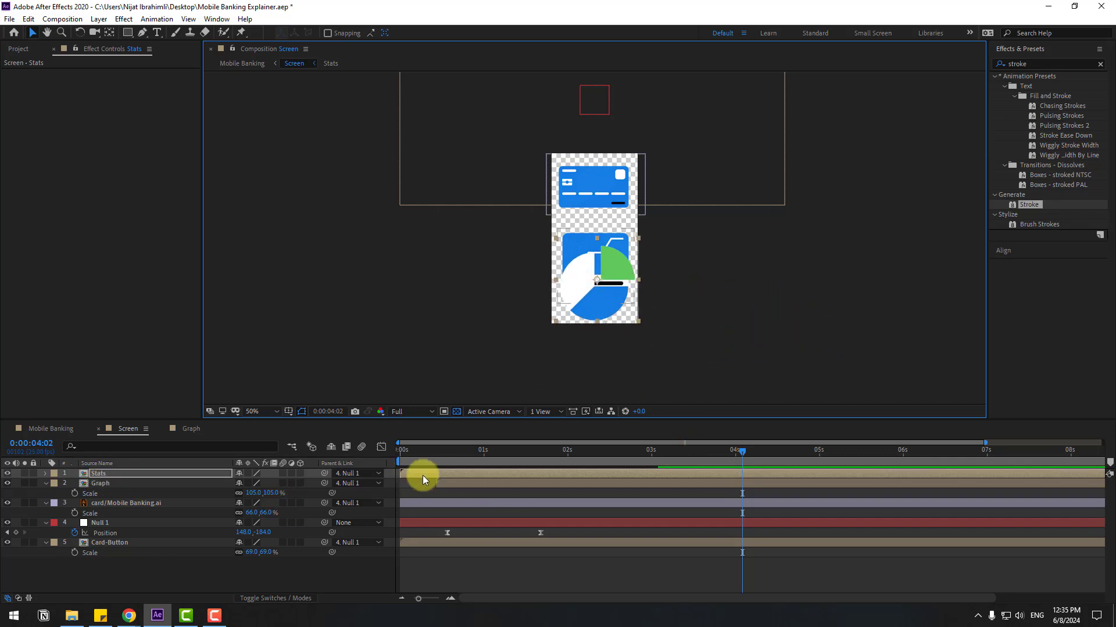
pyautogui.moveTo(423, 475); pyautogui.dragTo(671, 465)
pyautogui.moveTo(505, 456); pyautogui.dragTo(547, 460)
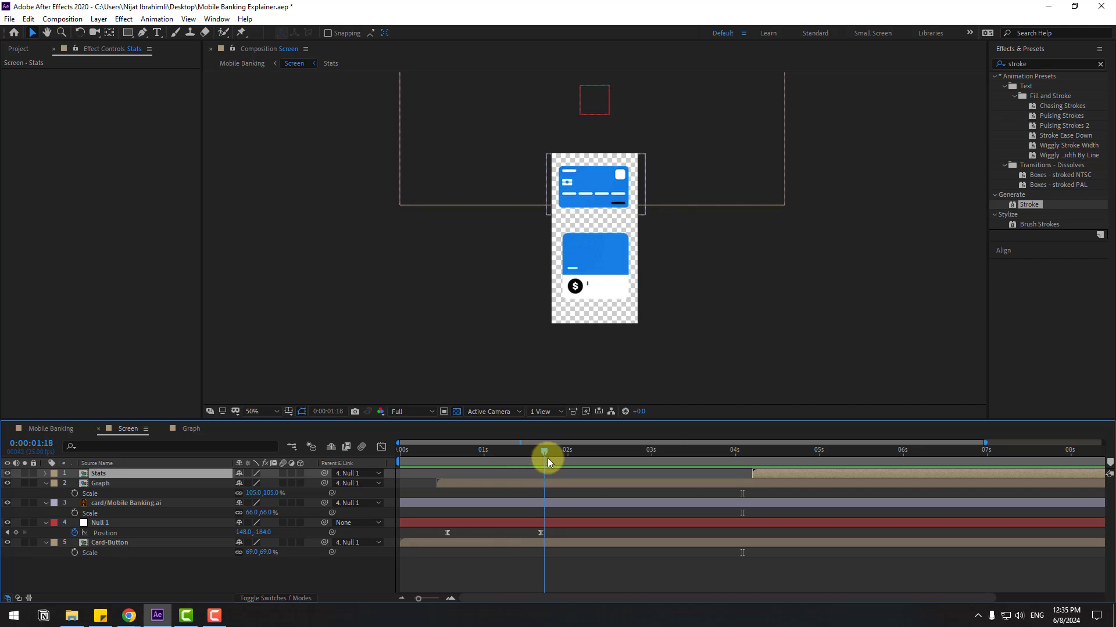
# Step: Keyframe Null 1's Position in the Screen composition at 3:00 and scroll it up to Y -744 at 4:01
pyautogui.click(46, 429)
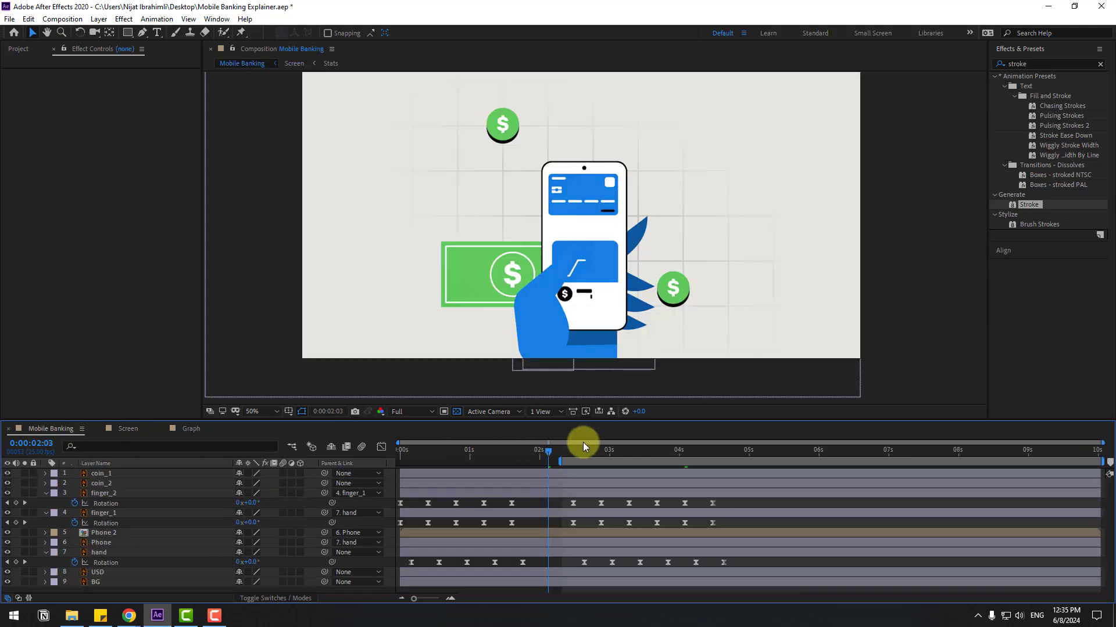
pyautogui.moveTo(564, 452); pyautogui.dragTo(608, 445)
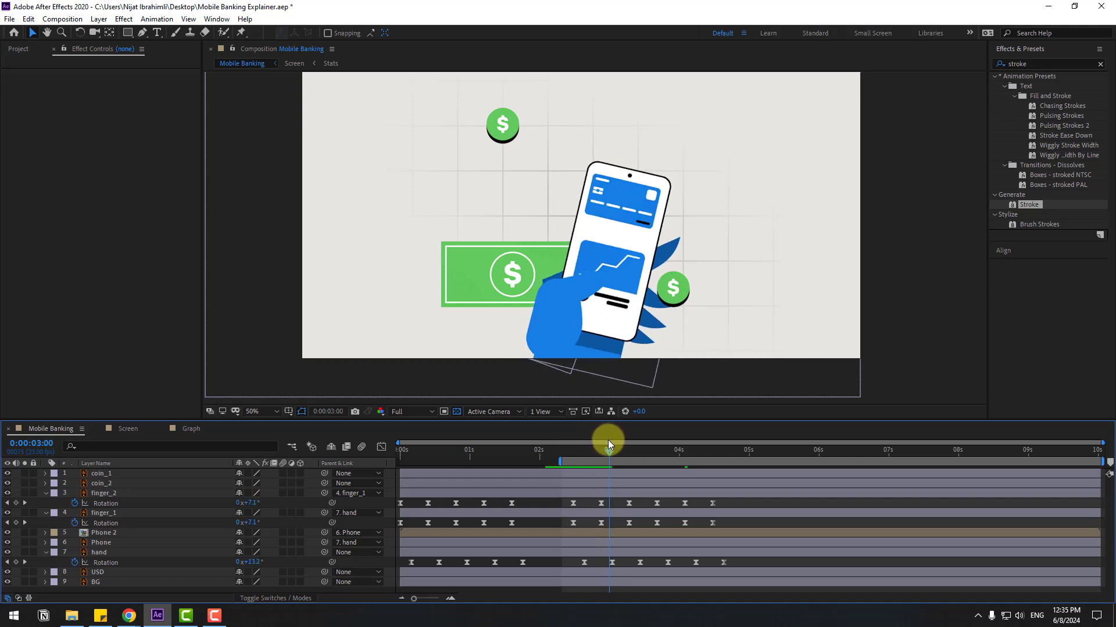
pyautogui.click(131, 429)
pyautogui.click(105, 523)
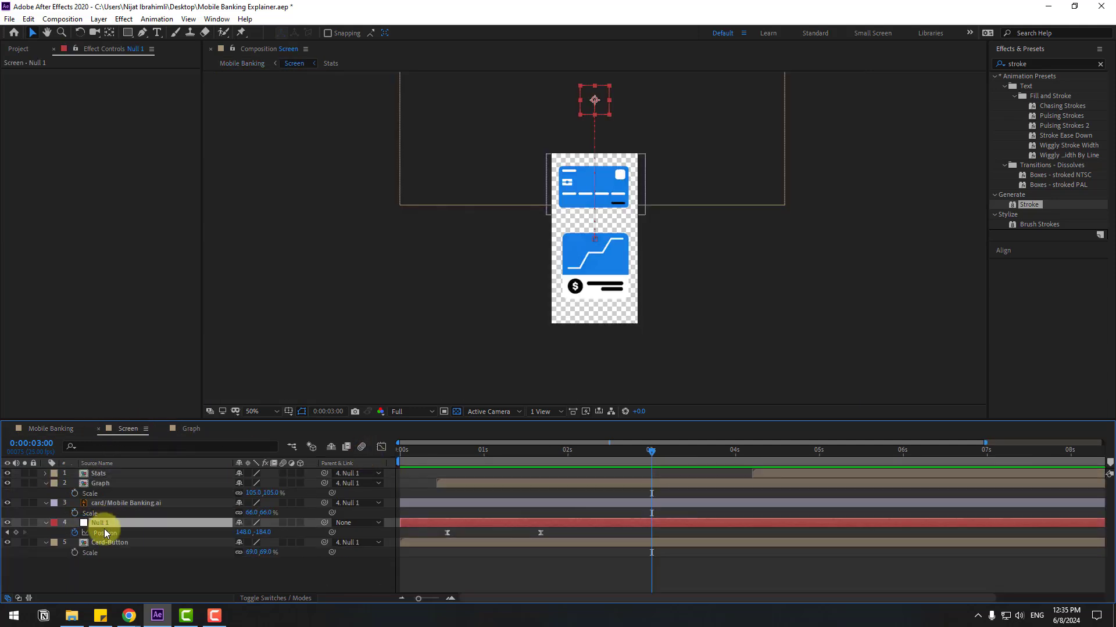
pyautogui.click(16, 532)
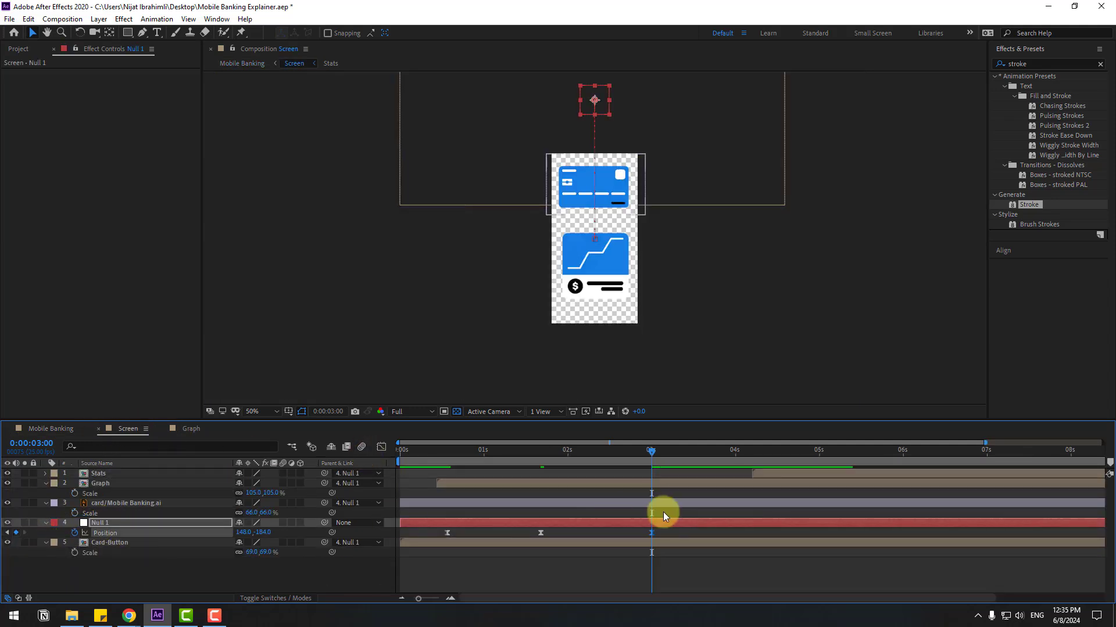
pyautogui.moveTo(707, 454); pyautogui.dragTo(738, 455)
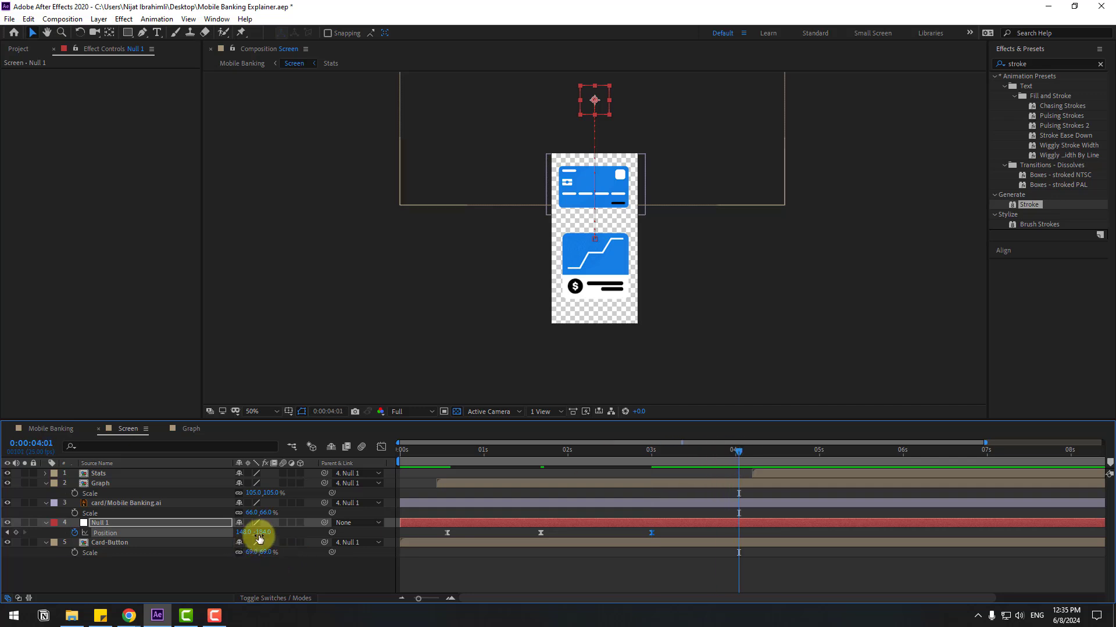
pyautogui.moveTo(254, 534); pyautogui.dragTo(236, 528)
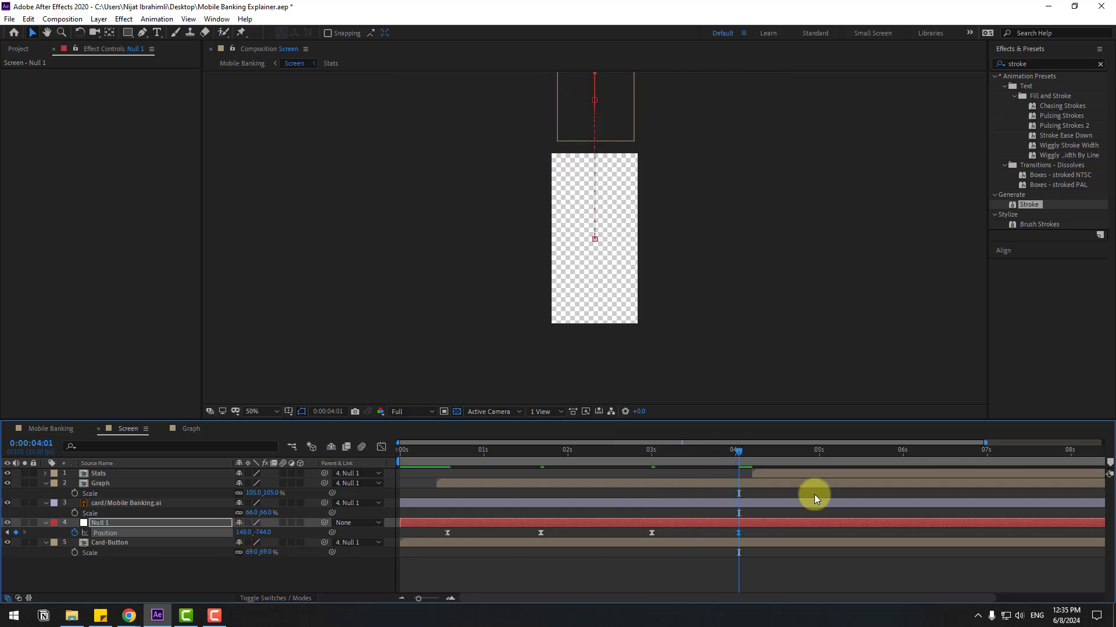
# Step: Shift the Stats layer's start to about 2.7 seconds and move the pie chart directly below the graph card
pyautogui.moveTo(774, 478); pyautogui.dragTo(630, 467)
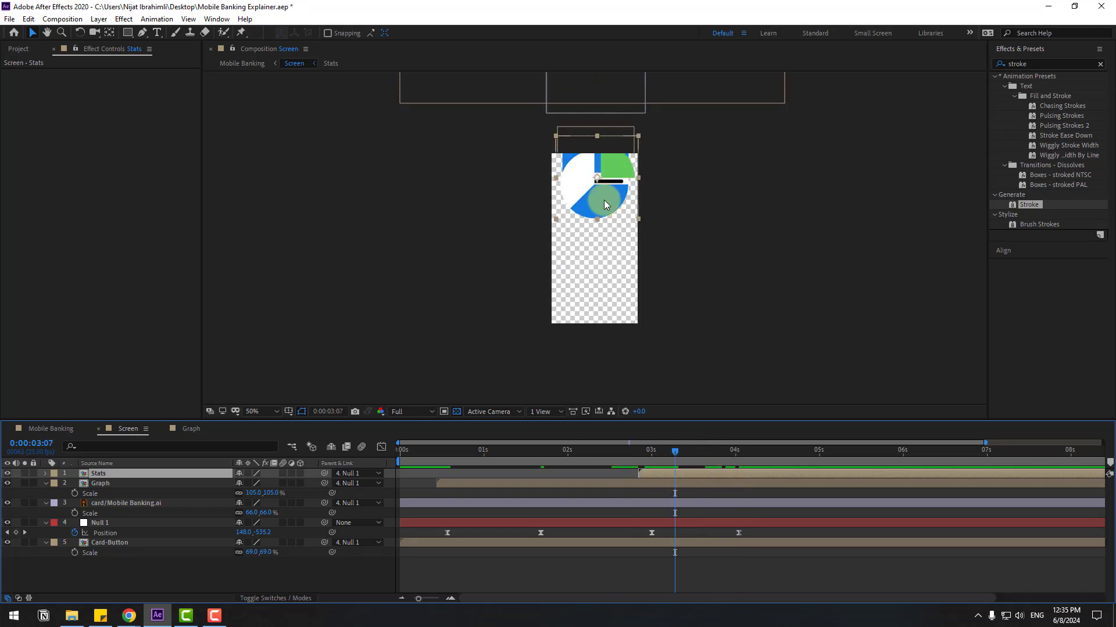
pyautogui.moveTo(605, 203); pyautogui.dragTo(607, 261)
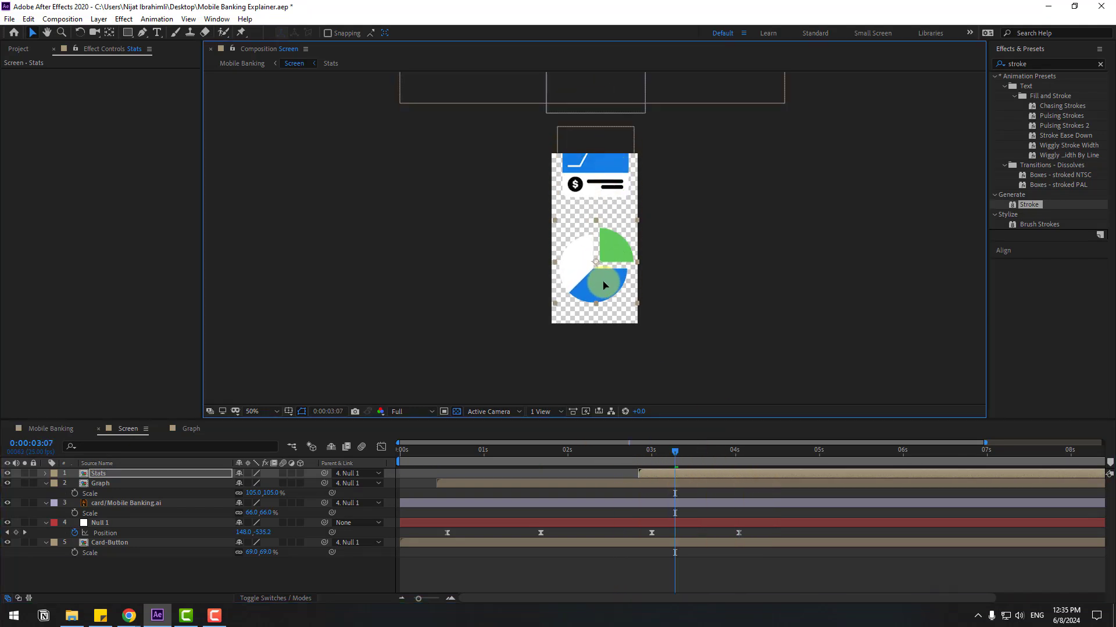
pyautogui.click(718, 451)
pyautogui.moveTo(719, 449); pyautogui.dragTo(738, 447)
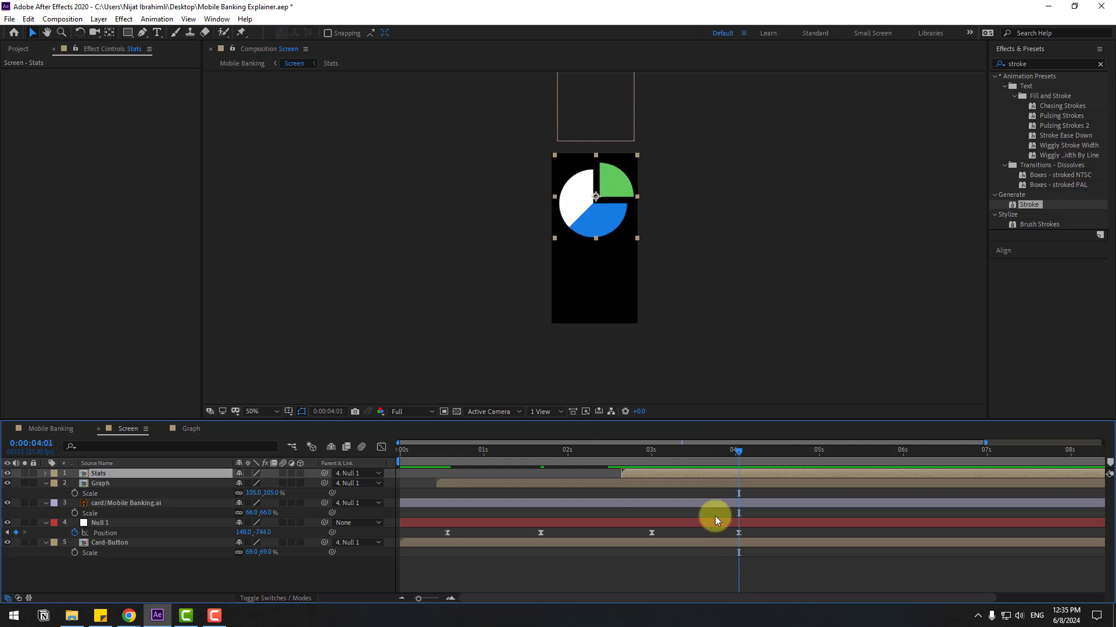
# Step: Start the work area at about 2.4 seconds, preview the scroll, and set Null 1's Position Y at 4:01 to -632
pyautogui.moveTo(398, 462); pyautogui.dragTo(603, 475)
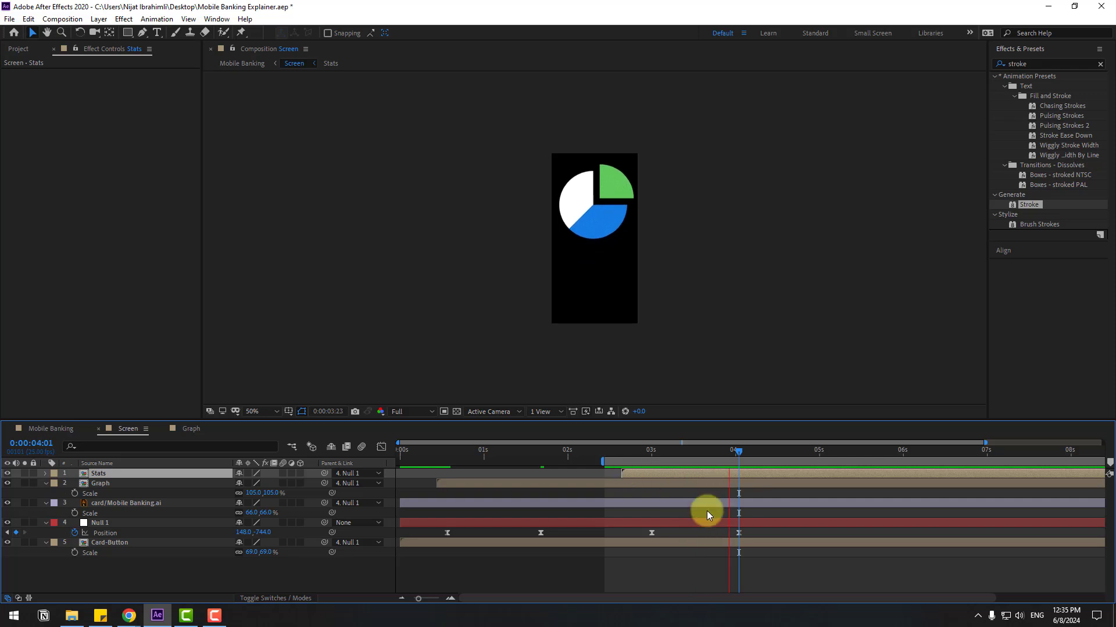
pyautogui.press('space')
pyautogui.click(737, 533)
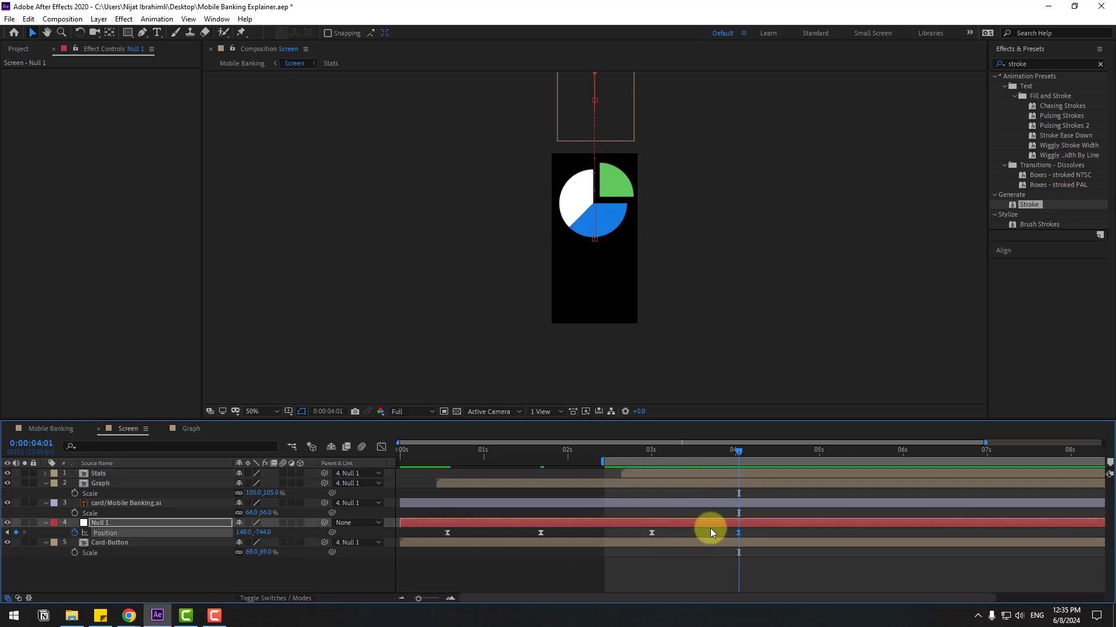
pyautogui.moveTo(256, 536); pyautogui.dragTo(331, 542)
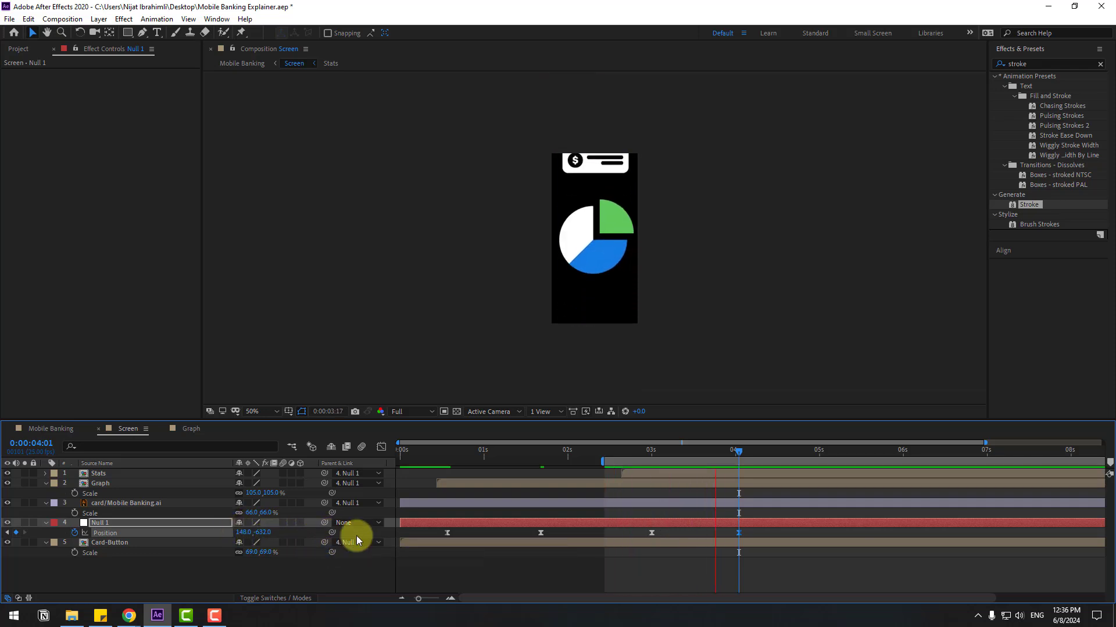
# Step: Soften the start of Null 1's second scroll in the speed graph and preview it in the Mobile Banking composition
pyautogui.click(381, 448)
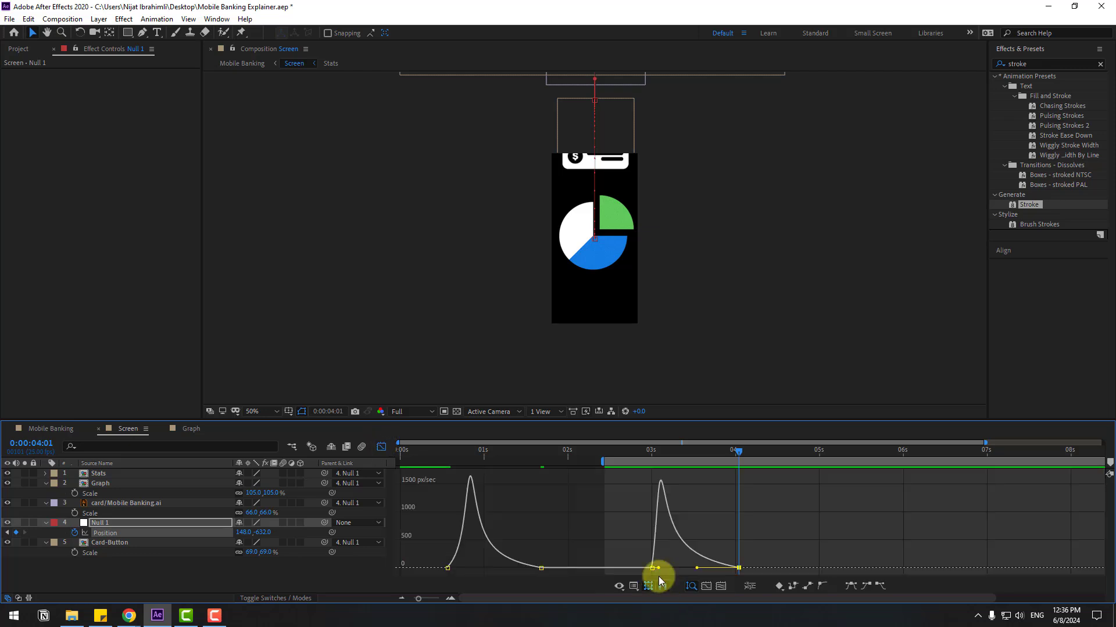
pyautogui.moveTo(661, 567); pyautogui.dragTo(672, 572)
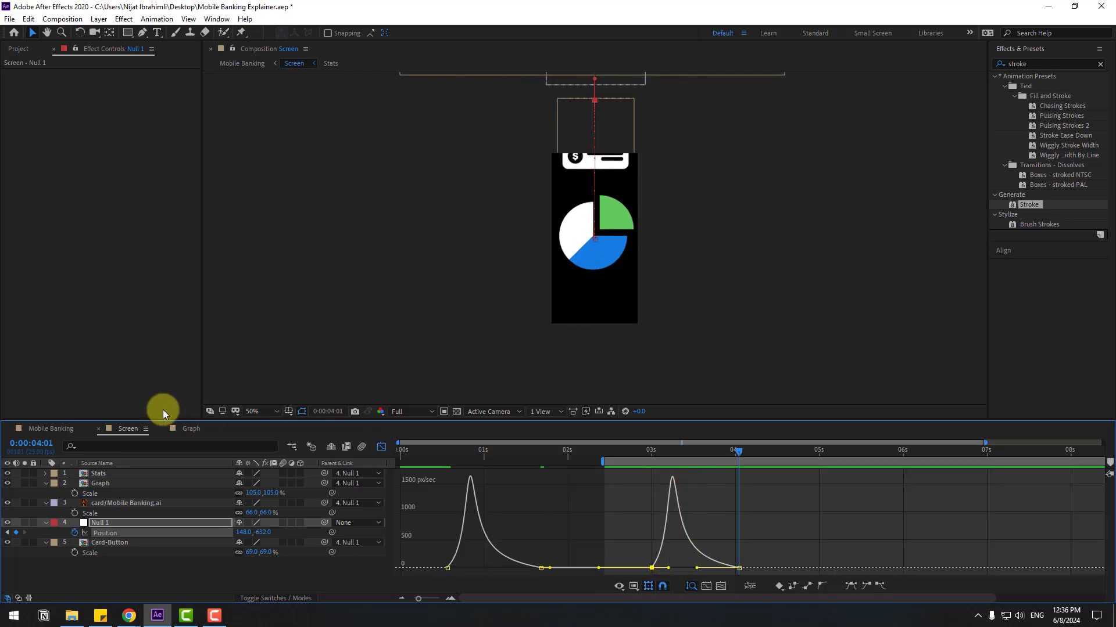
pyautogui.click(51, 429)
pyautogui.press('space')
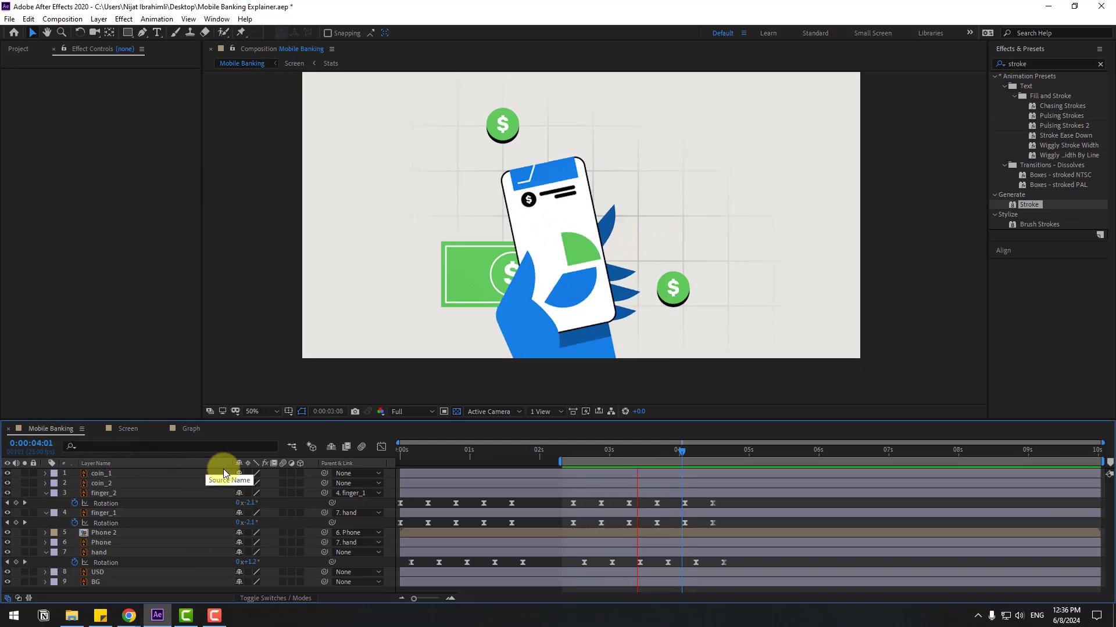
pyautogui.press('space')
# Step: Set the hand layer's Rotation keyframe at 3:01 to 10° and preview the swing
pyautogui.moveTo(580, 451); pyautogui.dragTo(612, 450)
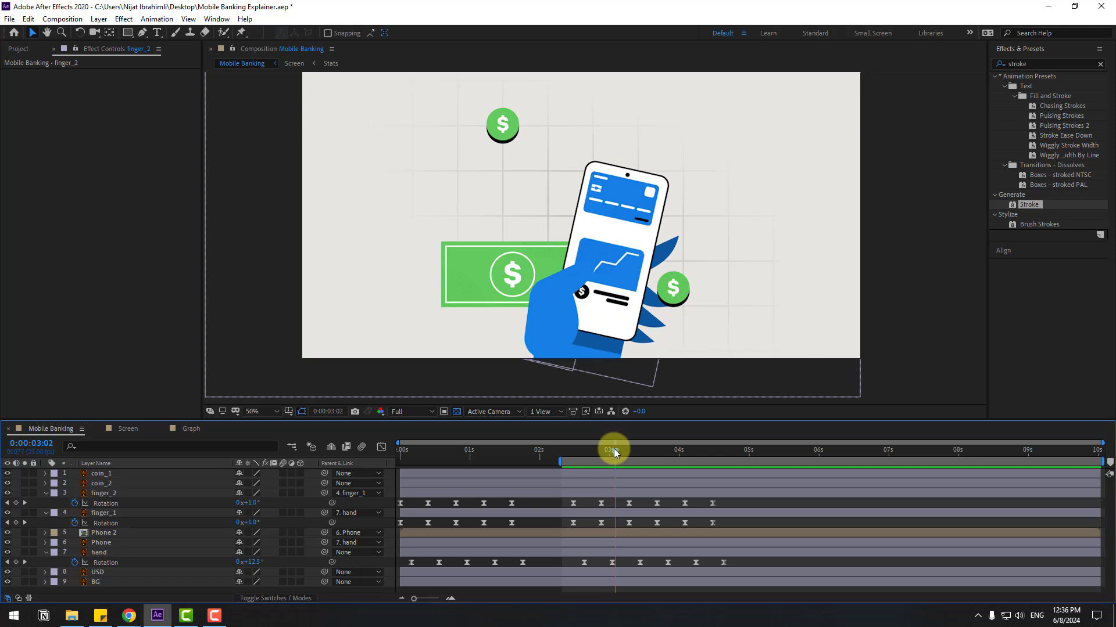
pyautogui.click(612, 563)
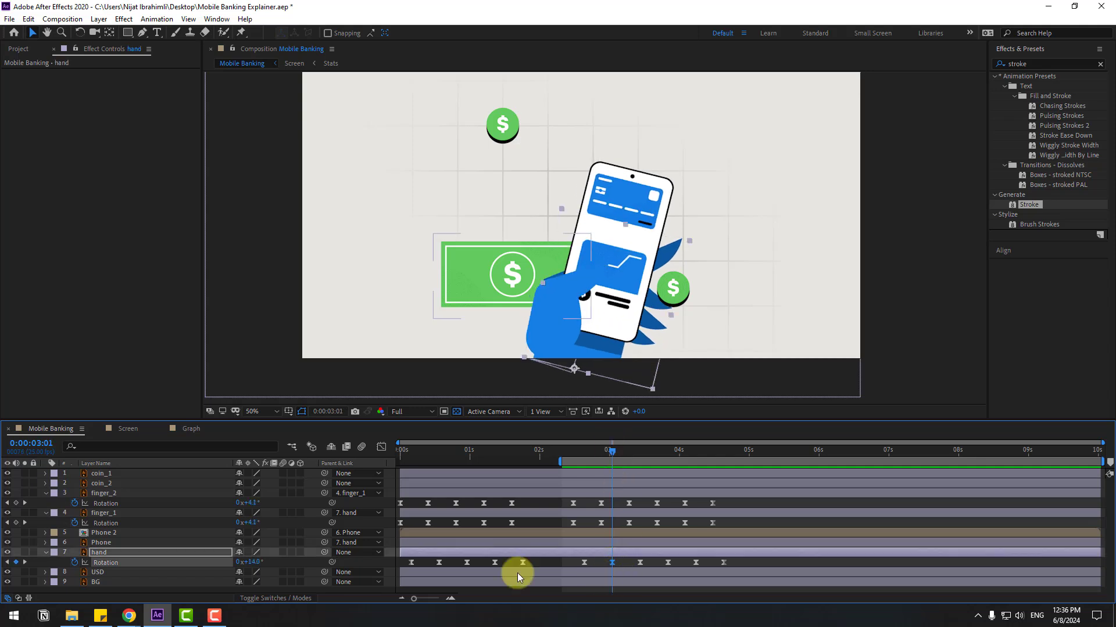
pyautogui.moveTo(248, 563); pyautogui.dragTo(287, 590)
pyautogui.press('space')
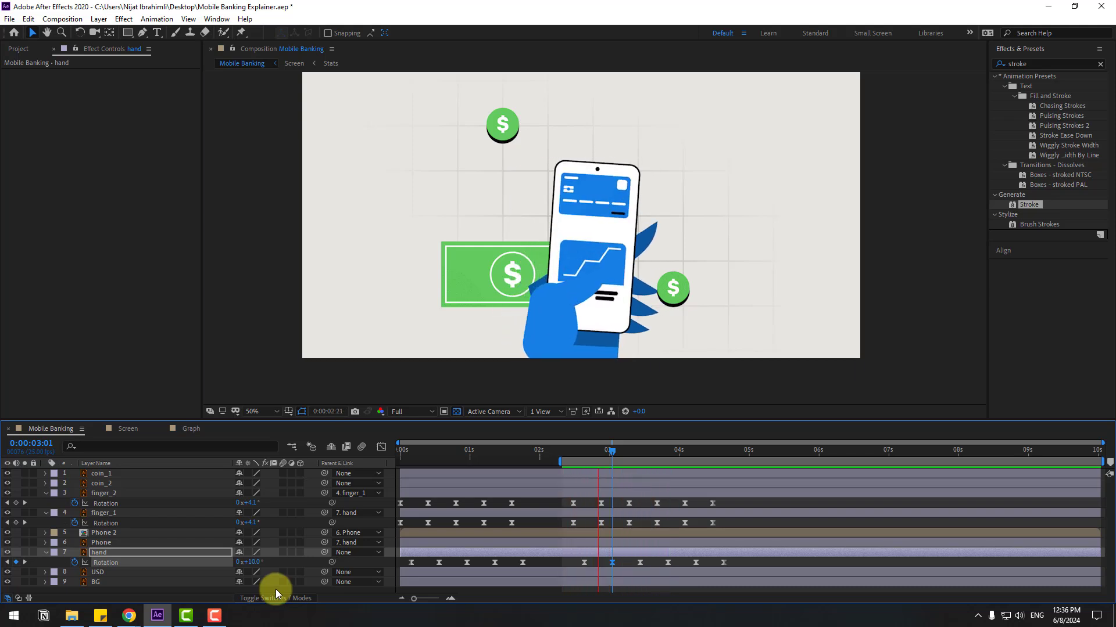
pyautogui.moveTo(567, 455); pyautogui.dragTo(687, 448)
# Step: Return the Screen timeline to the layer bar view and open the Stats composition
pyautogui.click(189, 429)
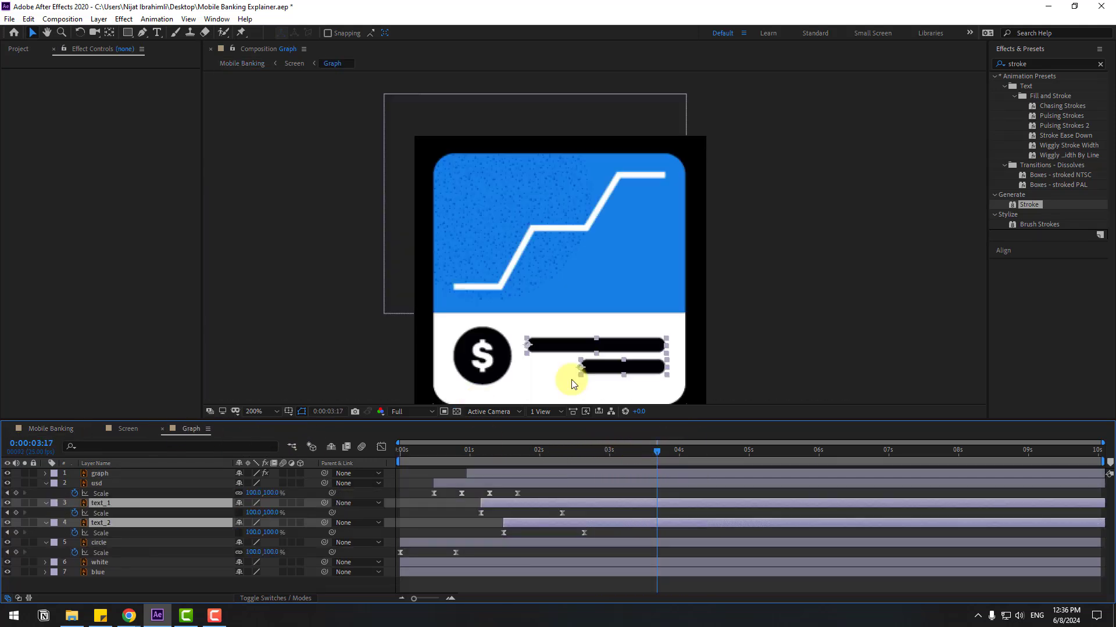
pyautogui.click(46, 431)
pyautogui.click(122, 430)
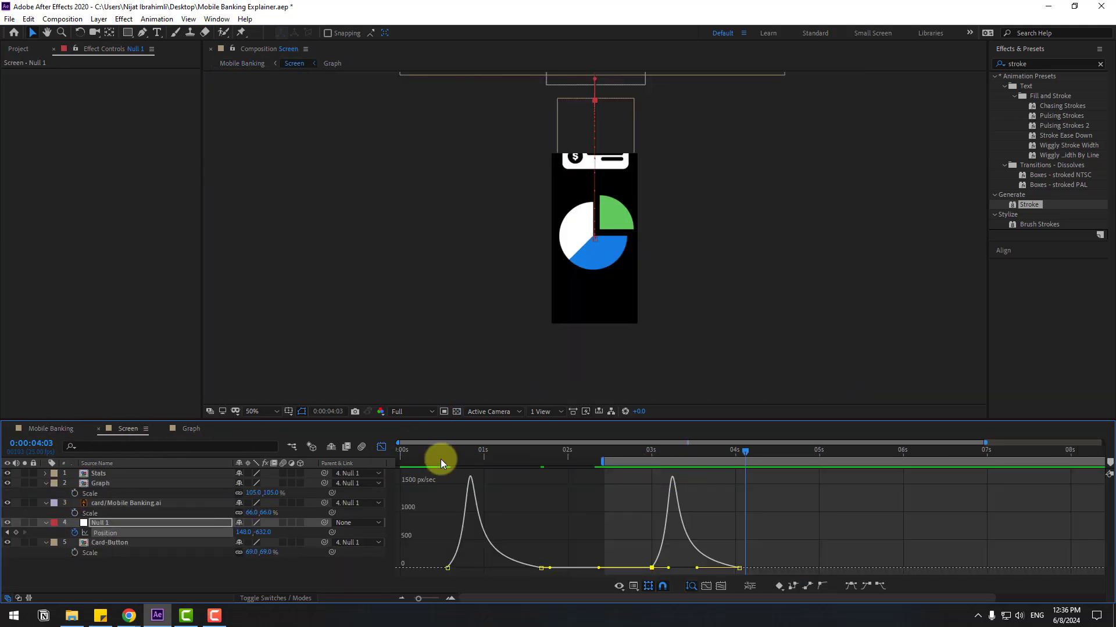
pyautogui.click(381, 447)
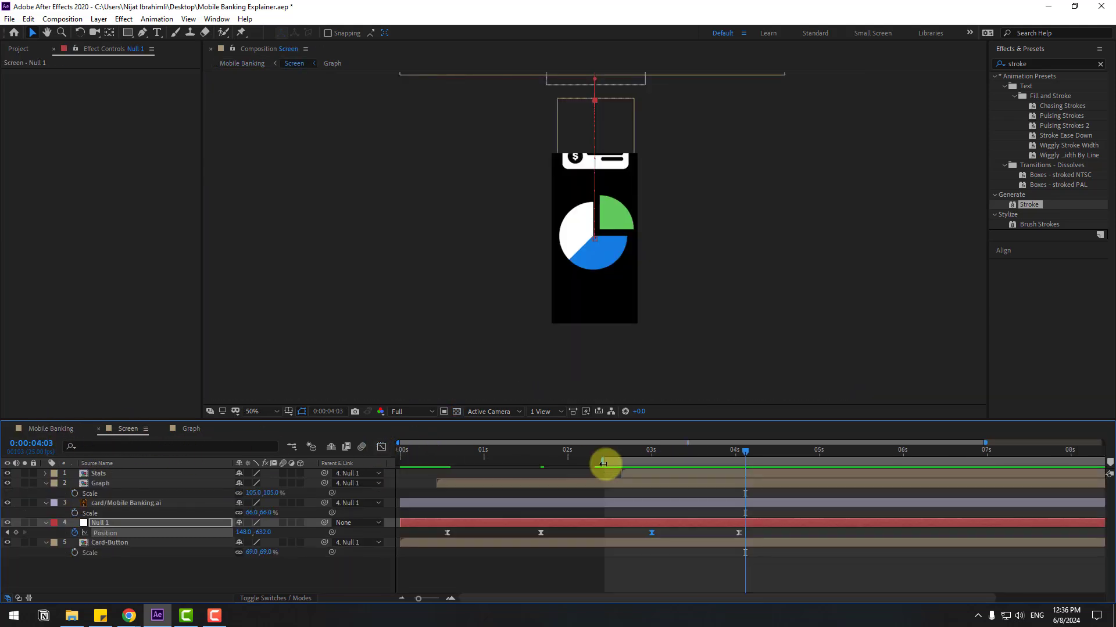
pyautogui.doubleClick(96, 473)
# Step: Apply a Fill effect to the white pie slice and set its color to a soft yellow-orange
pyautogui.click(537, 229)
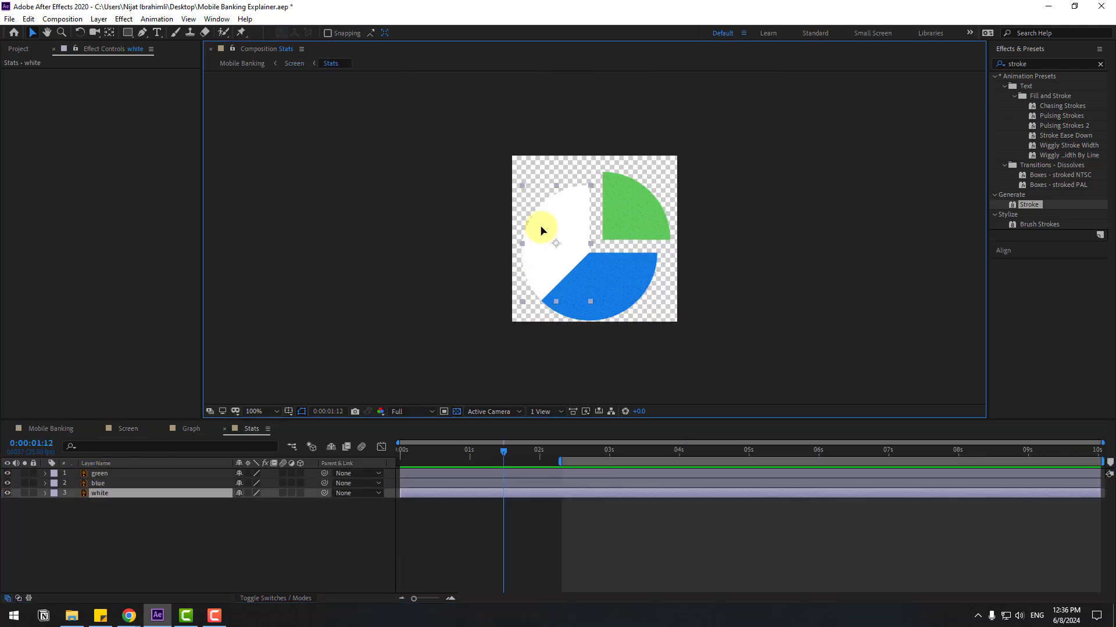
pyautogui.click(1040, 64)
pyautogui.write('fill')
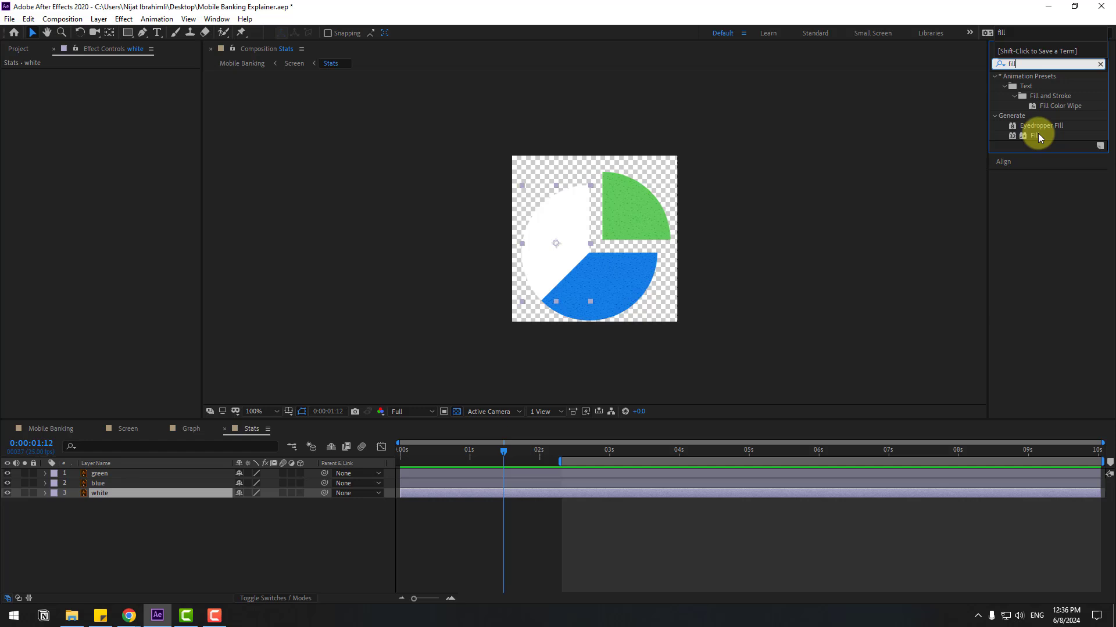
pyautogui.moveTo(1035, 135); pyautogui.dragTo(560, 228)
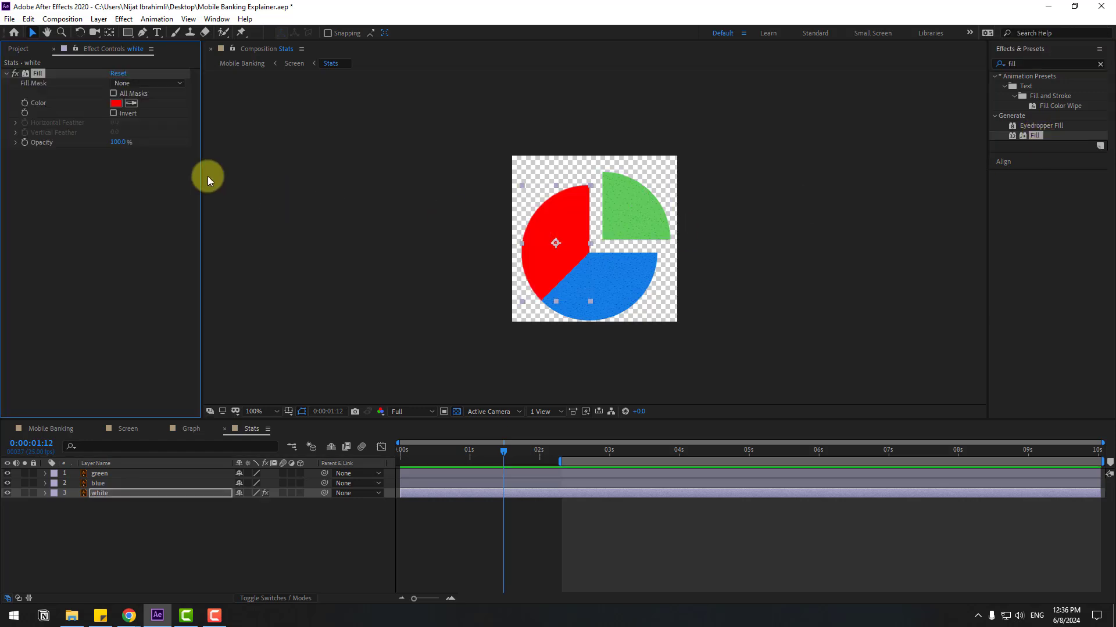
pyautogui.click(115, 103)
pyautogui.click(456, 568)
pyautogui.click(367, 437)
pyautogui.click(383, 451)
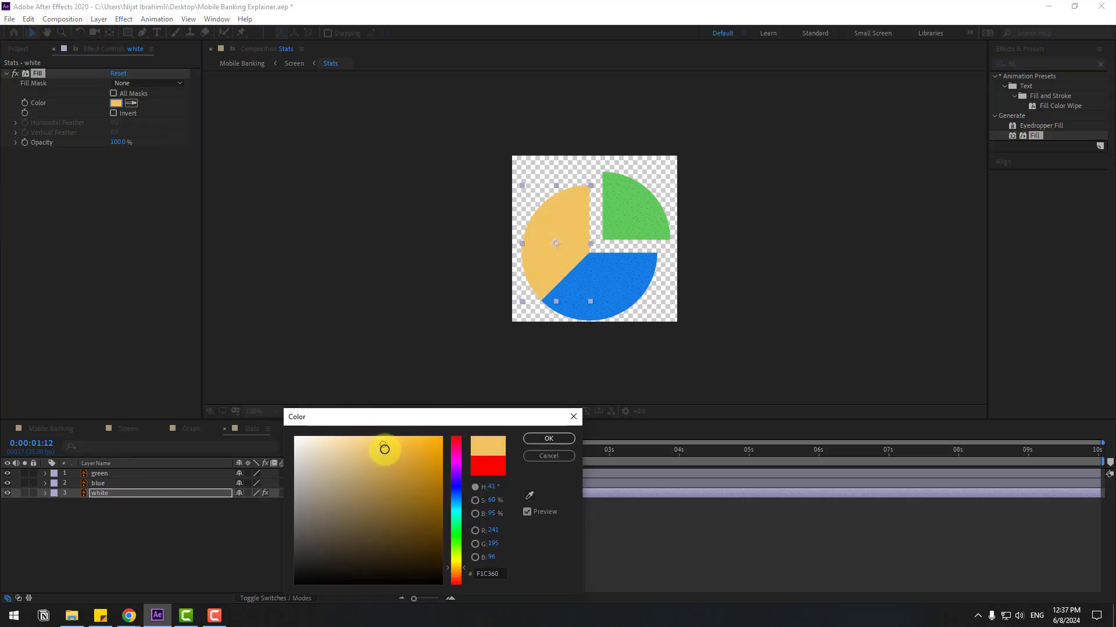
pyautogui.click(530, 442)
# Step: Add a null object to the Stats composition and center its anchor point
pyautogui.click(232, 515)
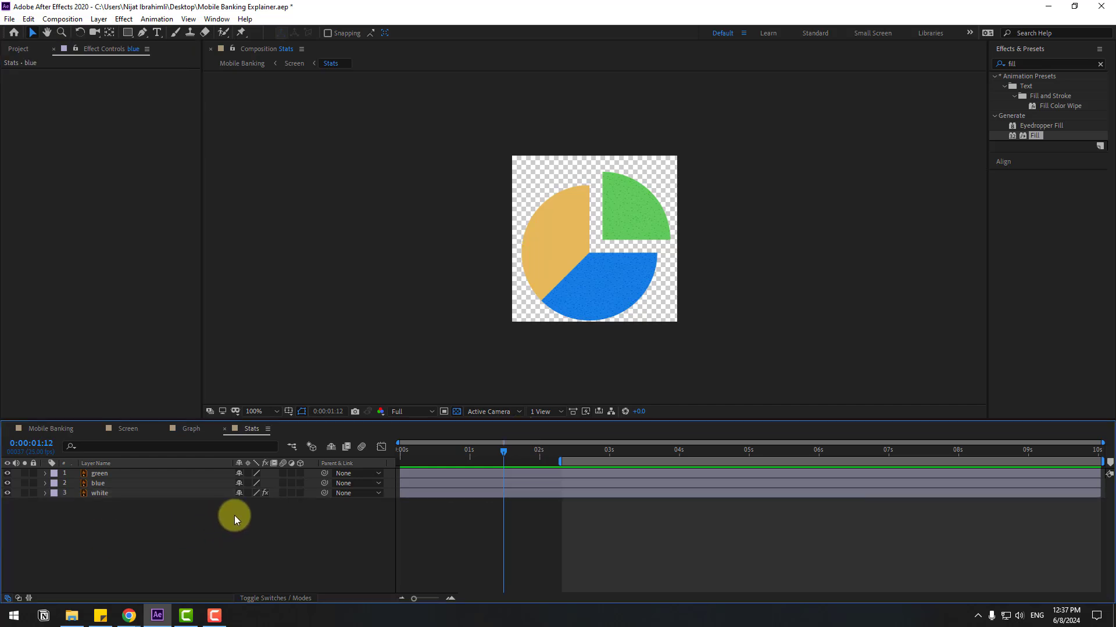
pyautogui.rightClick(231, 515)
pyautogui.moveTo(336, 385)
pyautogui.click(394, 456)
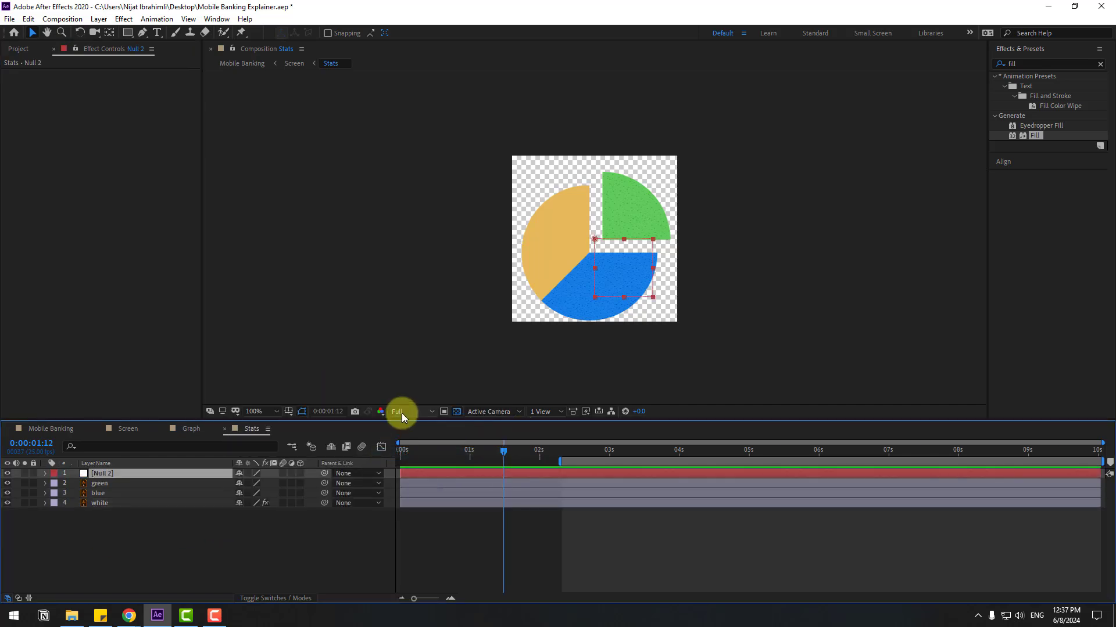
pyautogui.keyDown('ctrl'); pyautogui.doubleClick(110, 33); pyautogui.keyUp('ctrl')
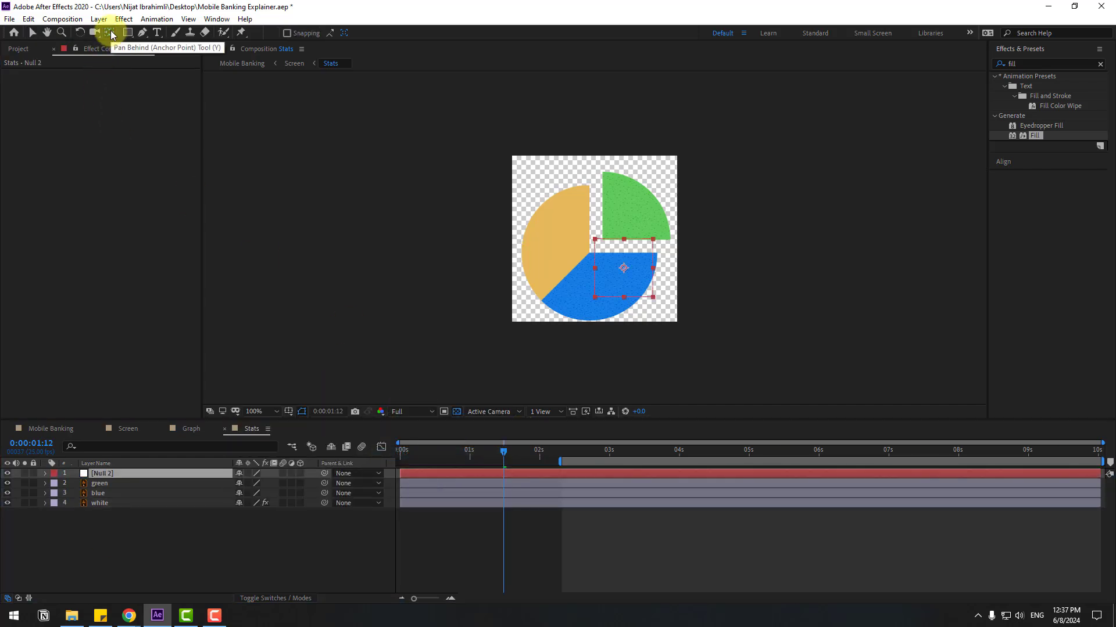
pyautogui.press('v')
# Step: Place the null where the pie slices meet and parent the green, blue and white layers to it
pyautogui.moveTo(639, 285); pyautogui.dragTo(616, 279)
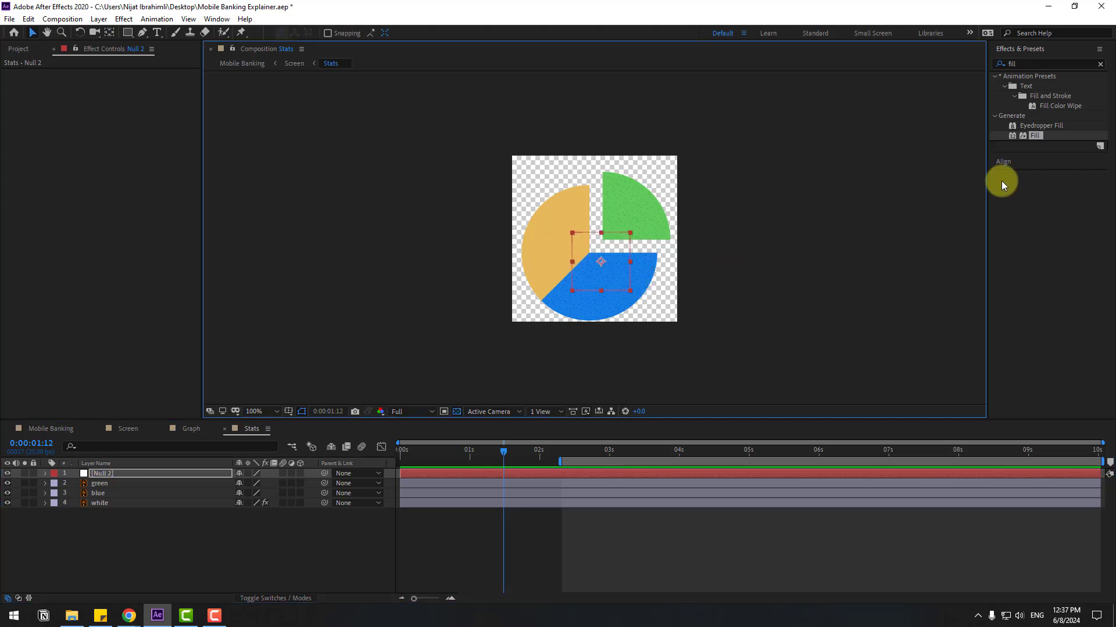
pyautogui.click(1016, 161)
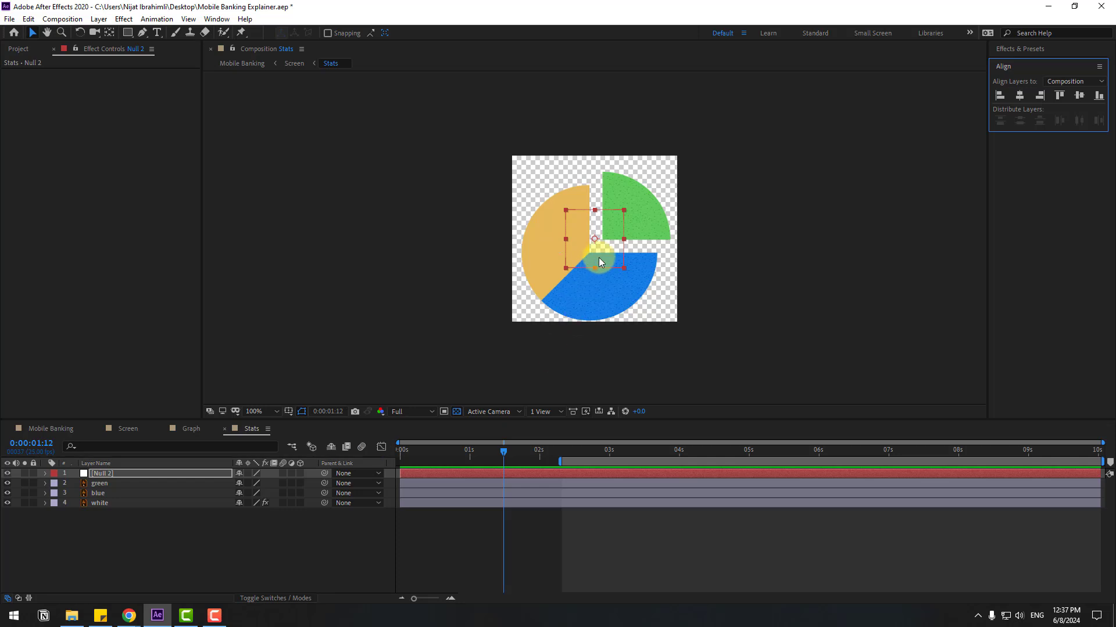
pyautogui.moveTo(599, 258); pyautogui.dragTo(599, 265)
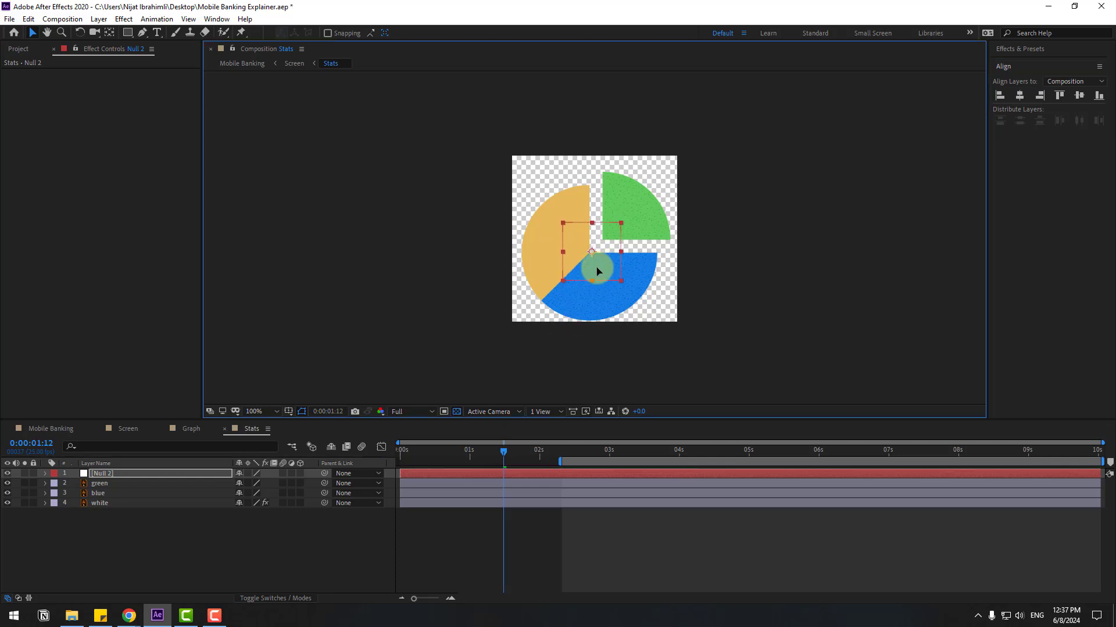
pyautogui.moveTo(97, 529); pyautogui.dragTo(265, 494)
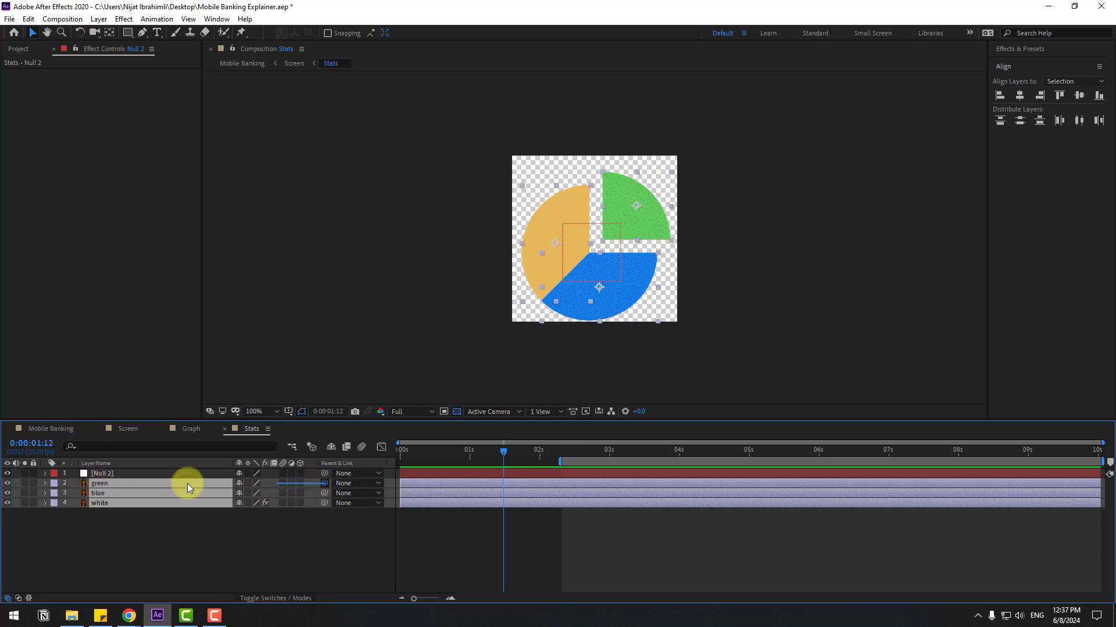
pyautogui.moveTo(187, 484); pyautogui.dragTo(109, 472)
# Step: Keyframe the null's scale from 100% at the start of the timeline to 105% at frame 10
pyautogui.click(431, 473)
pyautogui.press('s')
pyautogui.click(430, 453)
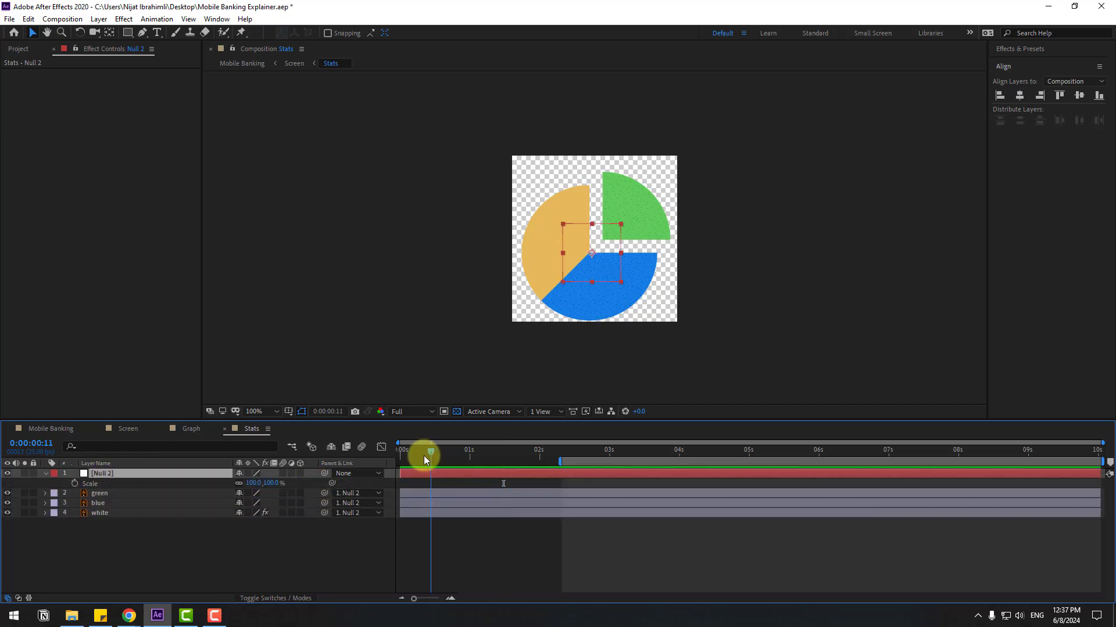
pyautogui.click(74, 483)
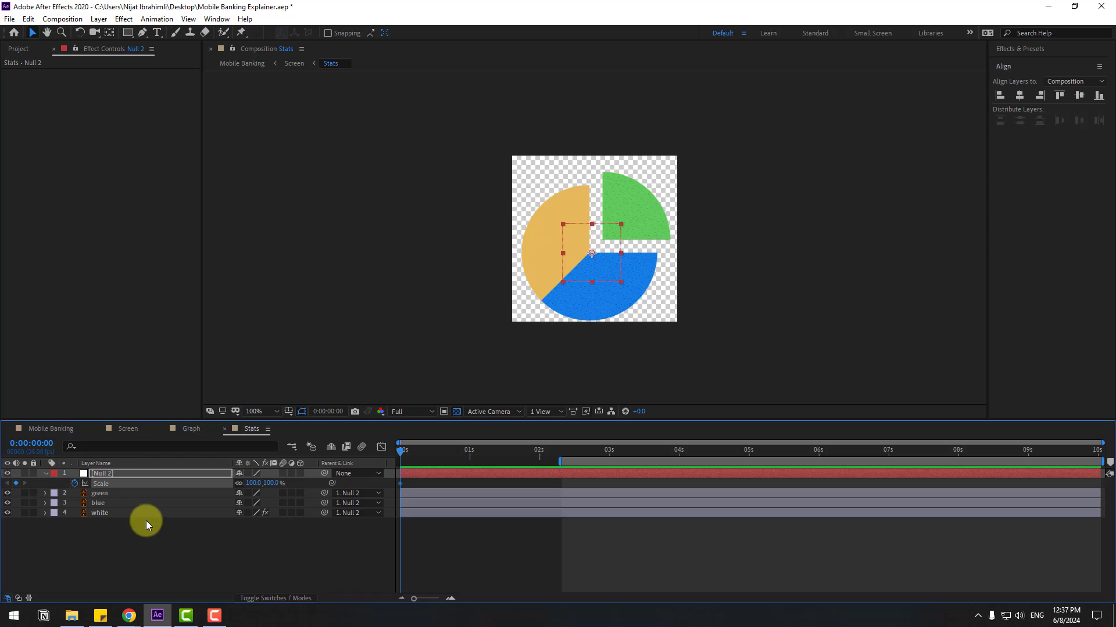
pyautogui.hotkey('shift', 'pagedown')
pyautogui.click(243, 486)
pyautogui.write('10')
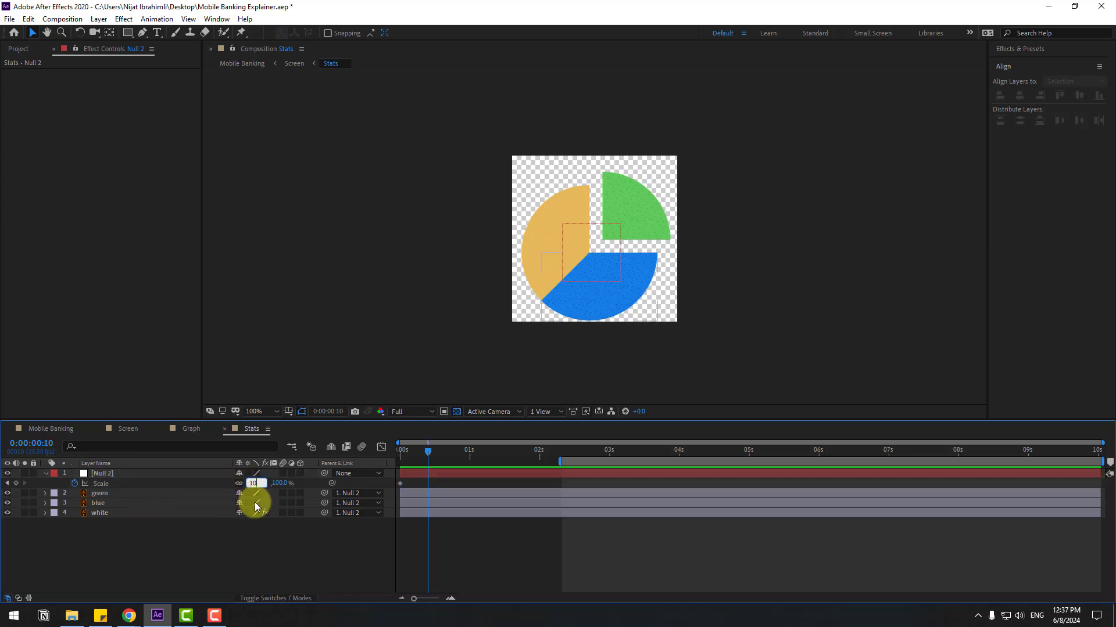
pyautogui.write('5')
pyautogui.press('Return')
pyautogui.press('space')
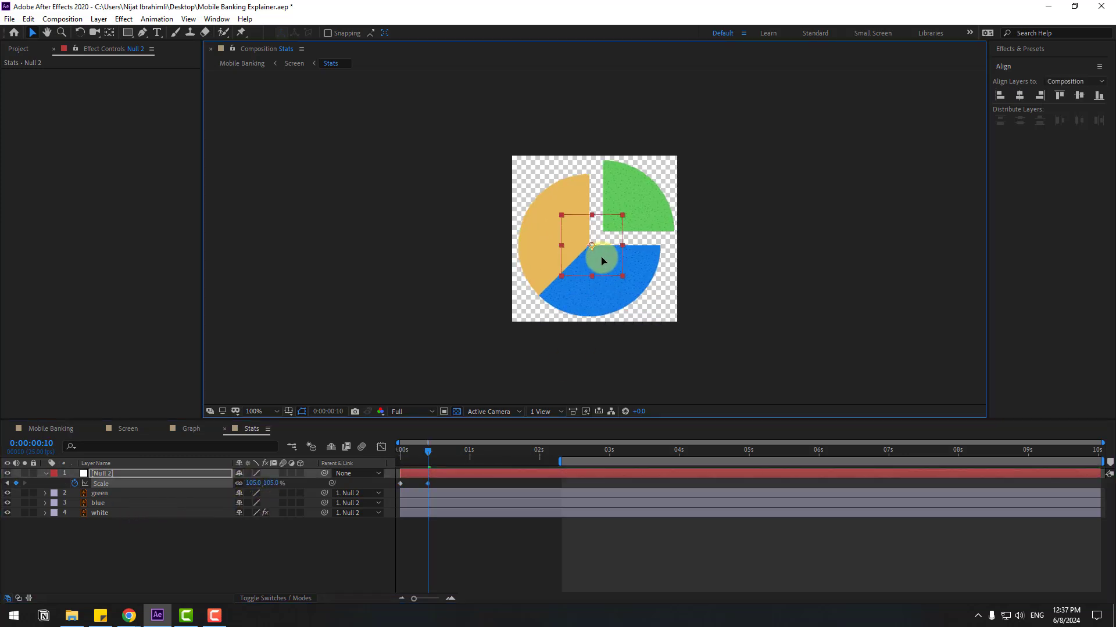
pyautogui.press('space')
# Step: Copy the null's first scale keyframe to frame 20 and apply Easy Ease to its scale keyframes
pyautogui.moveTo(413, 452)
pyautogui.mouseDown()
pyautogui.moveTo(388, 453)
pyautogui.moveTo(431, 452)
pyautogui.mouseUp()
pyautogui.hotkey('shift', 'pagedown')
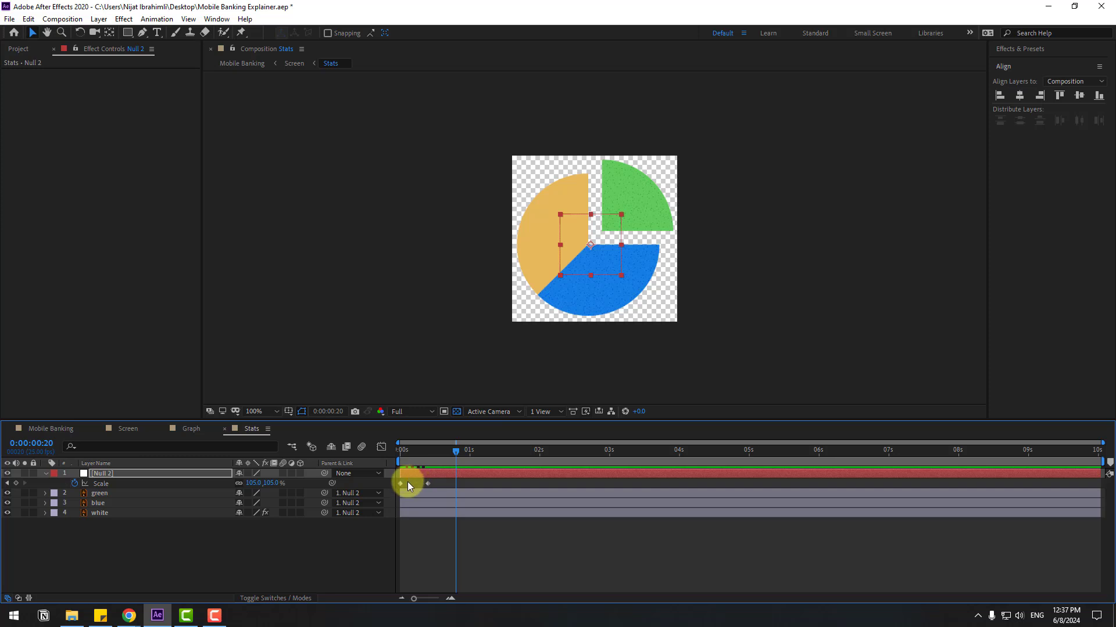
pyautogui.click(401, 483)
pyautogui.hotkey('ctrl', 'c')
pyautogui.hotkey('ctrl', 'v')
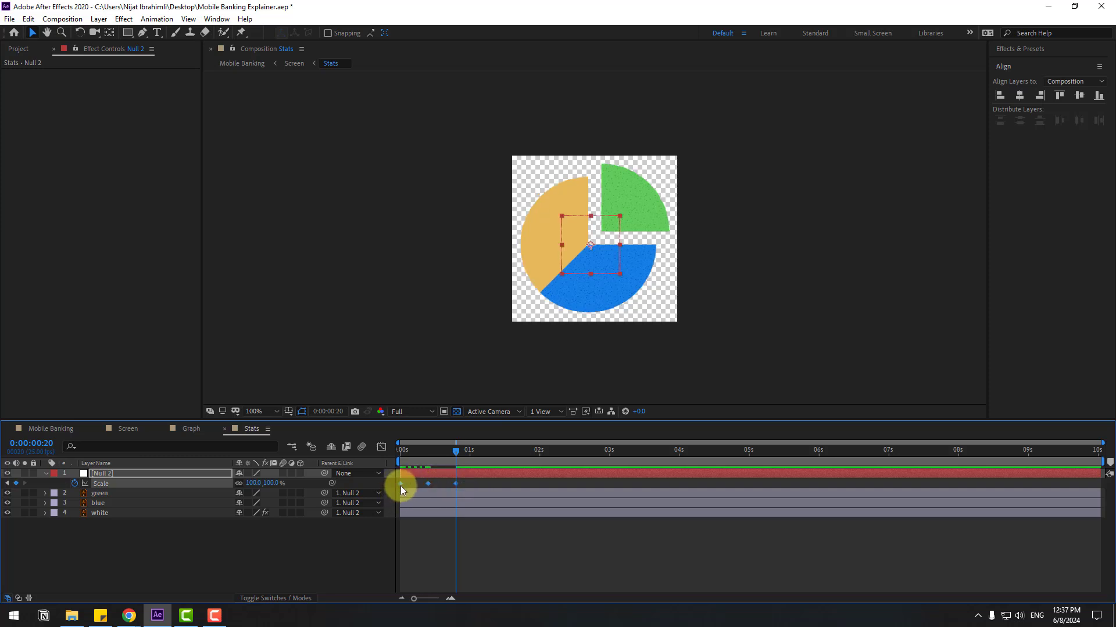
pyautogui.rightClick(401, 485)
pyautogui.moveTo(476, 477)
pyautogui.click(563, 515)
pyautogui.click(277, 559)
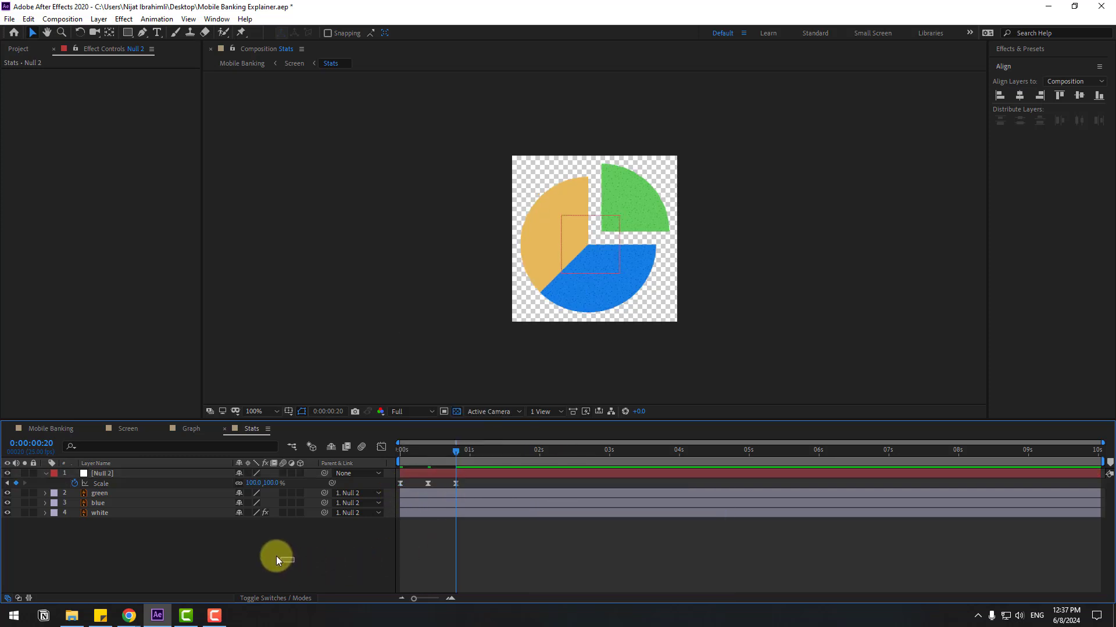
# Step: Add the expression loopOutDuration(type = "cycle", duration = 0) to the null's scale and preview the loop
pyautogui.keyDown('alt'); pyautogui.click(74, 483); pyautogui.keyUp('alt')
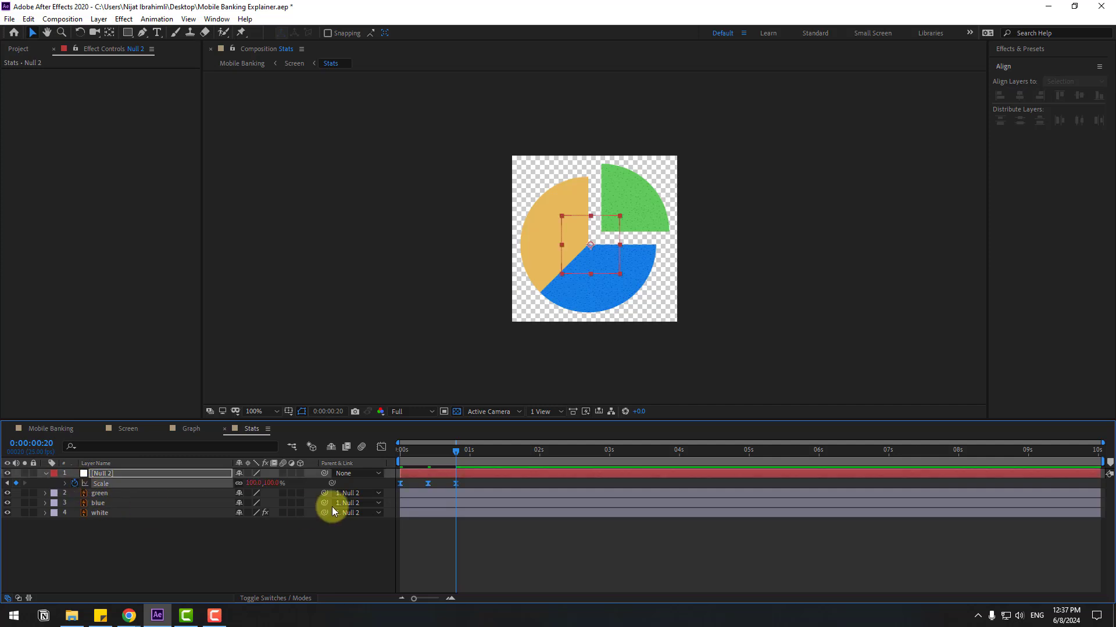
pyautogui.click(279, 493)
pyautogui.moveTo(364, 424)
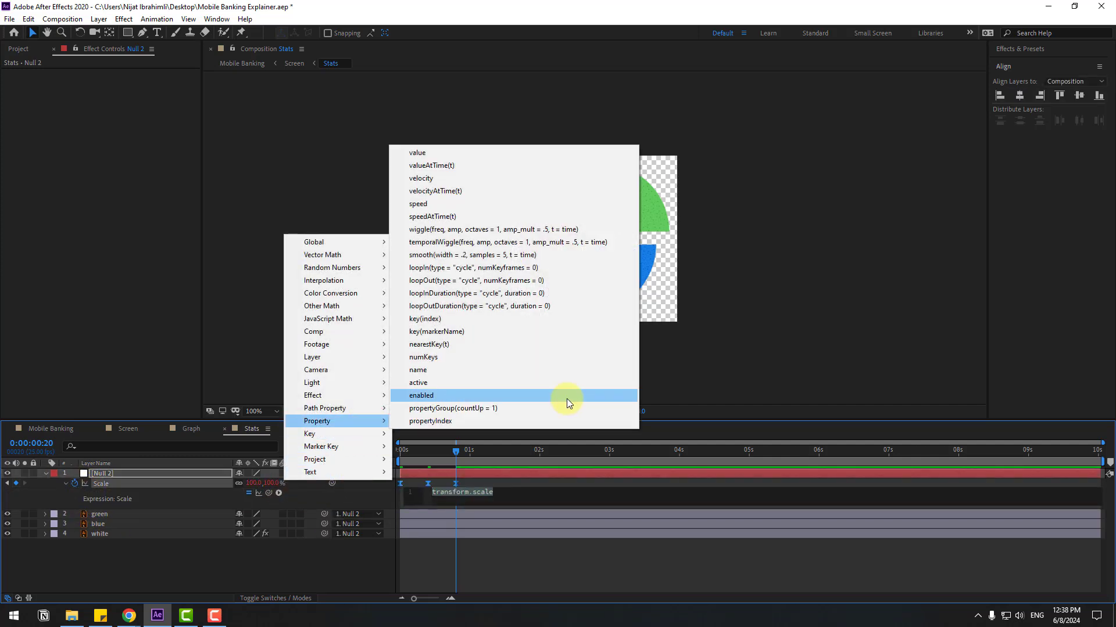
pyautogui.click(549, 323)
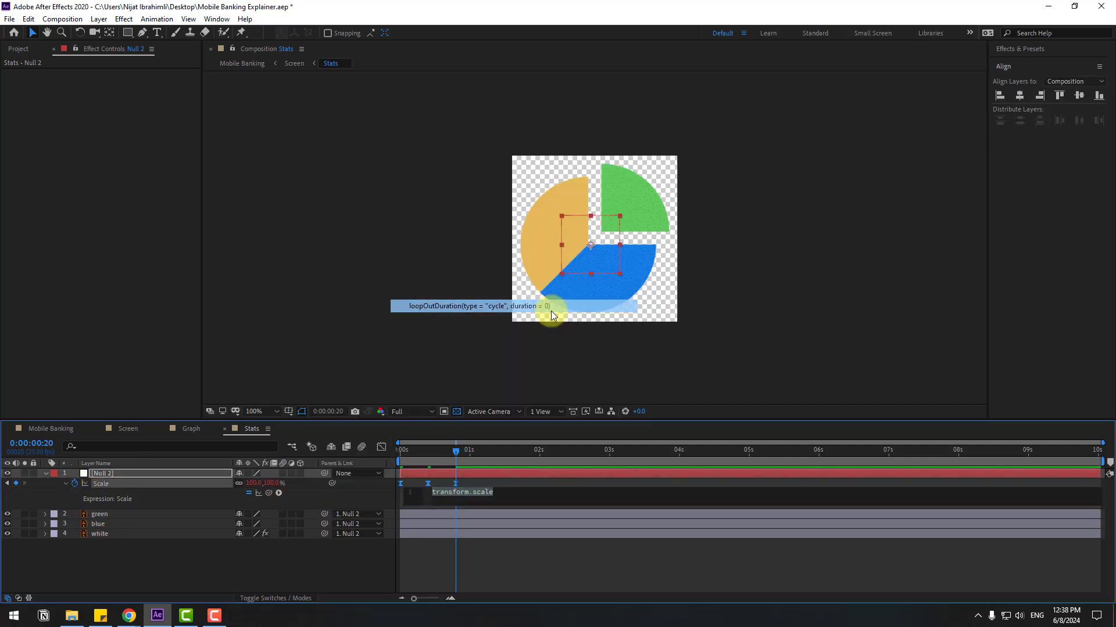
pyautogui.click(478, 482)
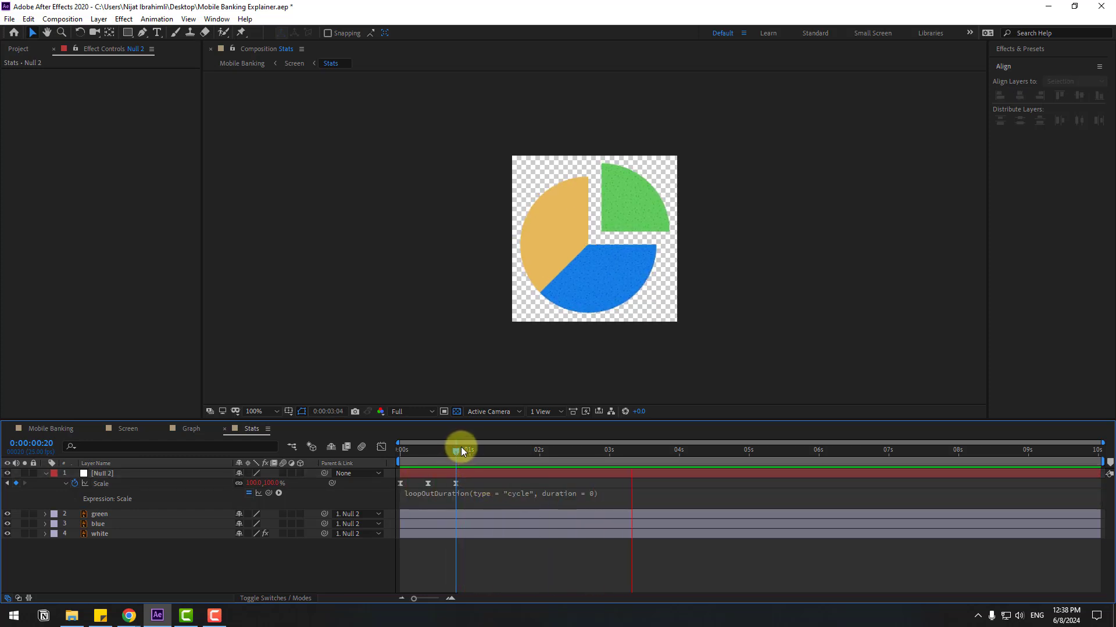
# Step: Keyframe the green slice's position so it moves from closed against the other slices at the start to its separated place at frame 10
pyautogui.click(637, 223)
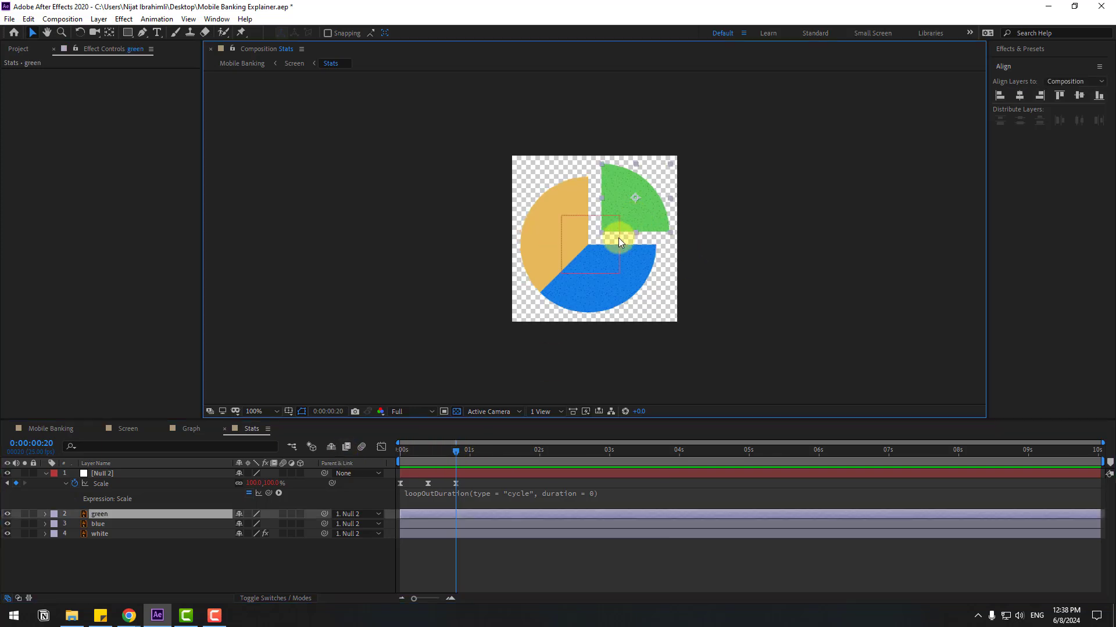
pyautogui.moveTo(430, 461); pyautogui.dragTo(399, 455)
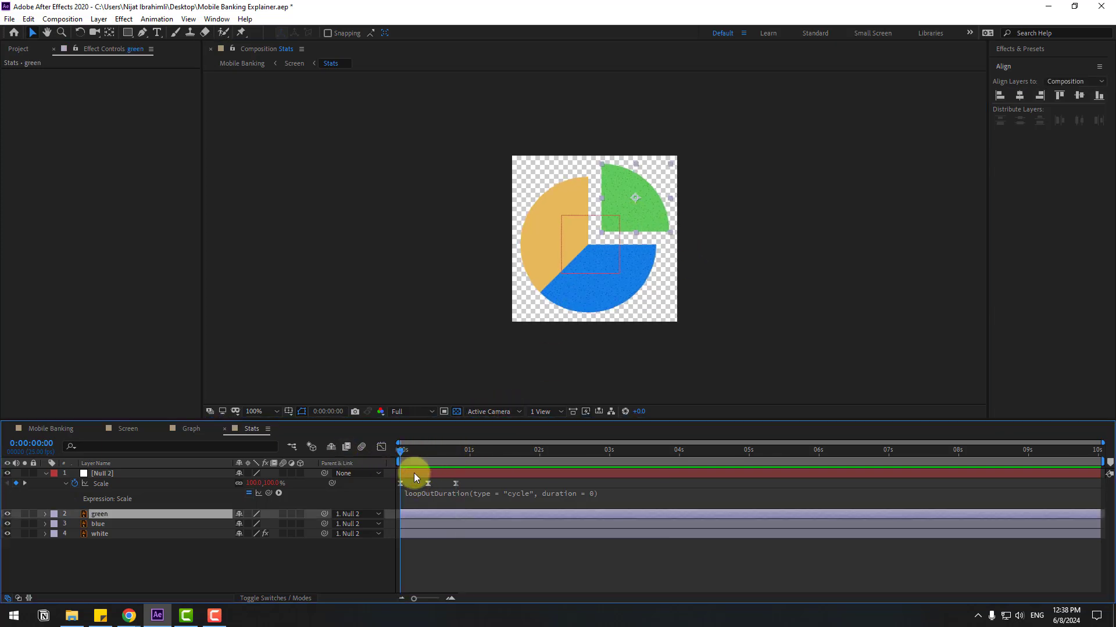
pyautogui.press('p')
pyautogui.click(74, 524)
pyautogui.moveTo(629, 216); pyautogui.dragTo(619, 230)
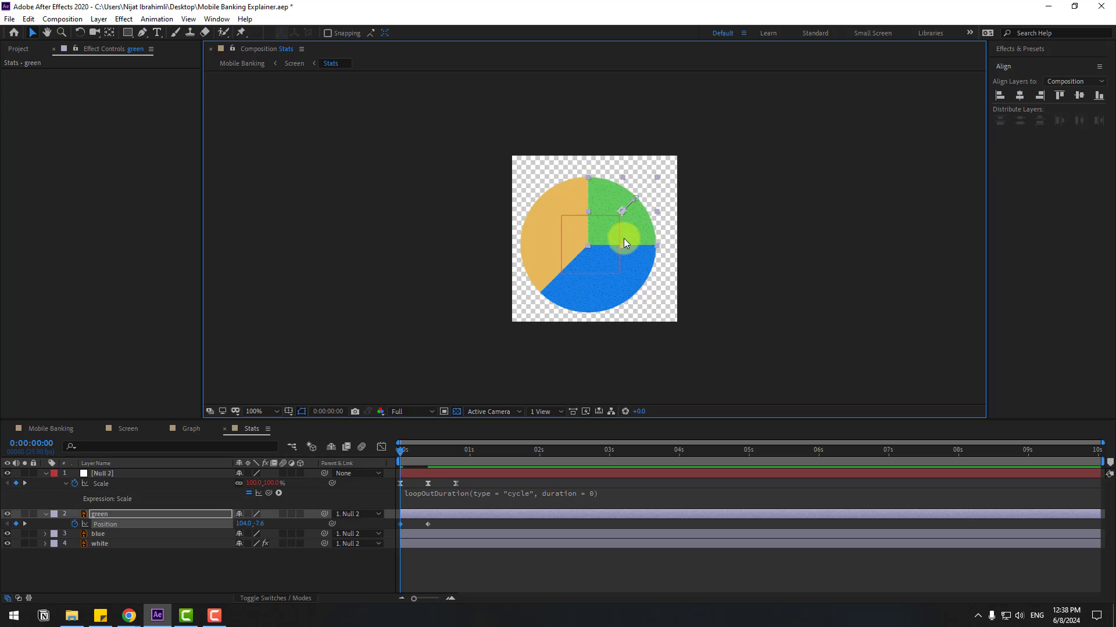
pyautogui.click(474, 573)
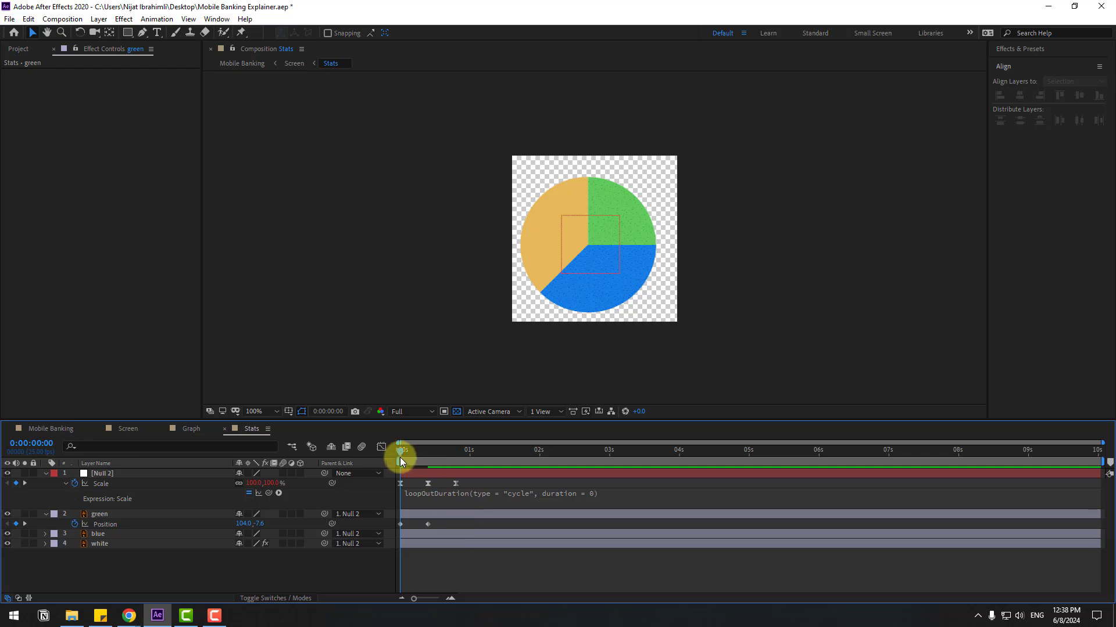
# Step: Copy the green slice's starting position keyframe to frame 20 so that it moves back into the pie
pyautogui.moveTo(401, 461); pyautogui.dragTo(426, 456)
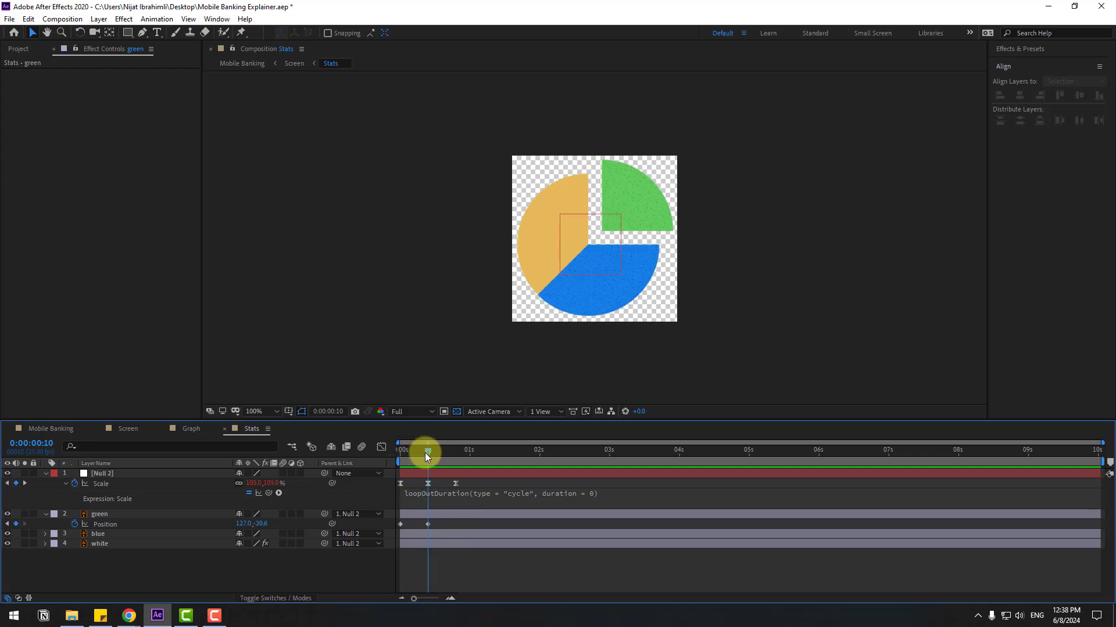
pyautogui.click(457, 462)
pyautogui.click(400, 525)
pyautogui.hotkey('ctrl', 'c')
pyautogui.hotkey('ctrl', 'v')
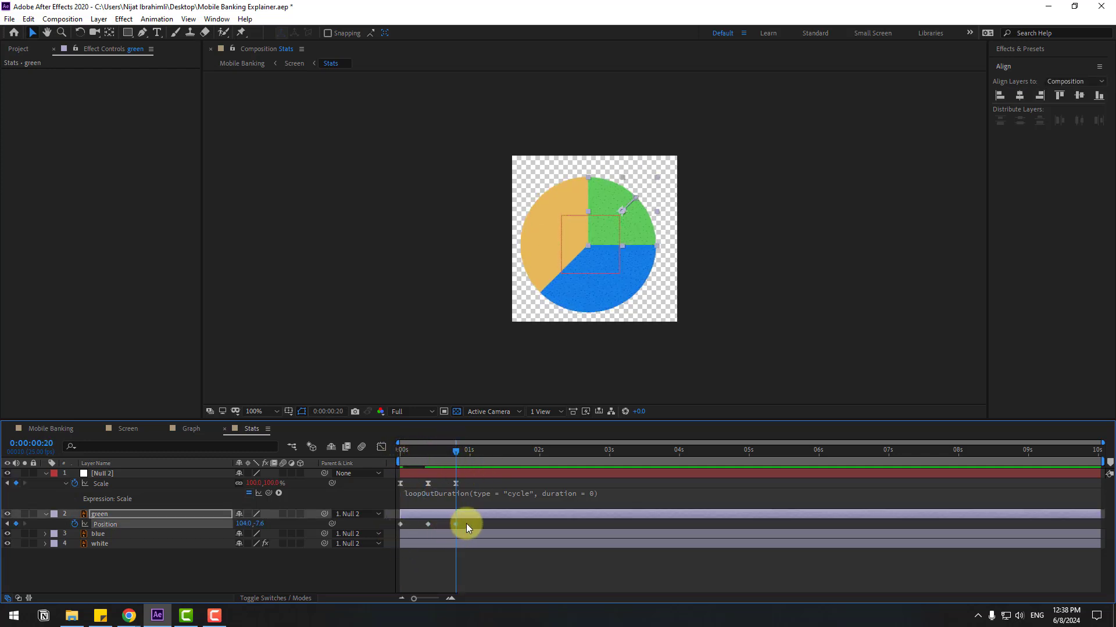
# Step: Stretch the green slice's position keyframes to span about 1.3 seconds and apply Easy Ease to them
pyautogui.moveTo(468, 522)
pyautogui.mouseDown()
pyautogui.moveTo(398, 528)
pyautogui.moveTo(479, 525)
pyautogui.mouseUp()
pyautogui.rightClick(398, 526)
pyautogui.moveTo(406, 518)
pyautogui.click(599, 441)
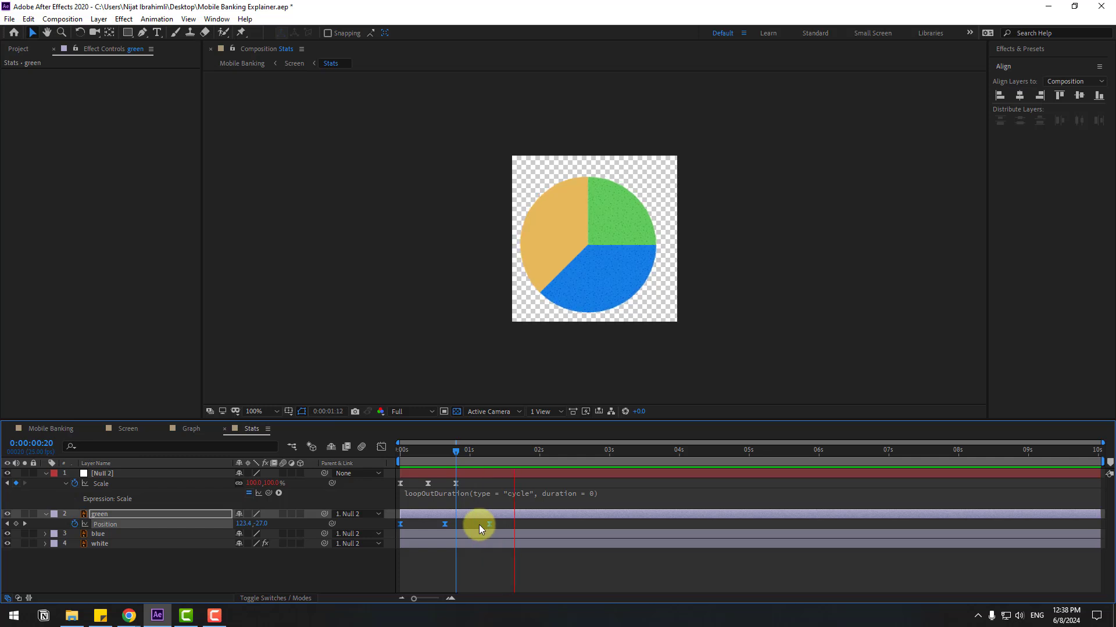
pyautogui.click(200, 575)
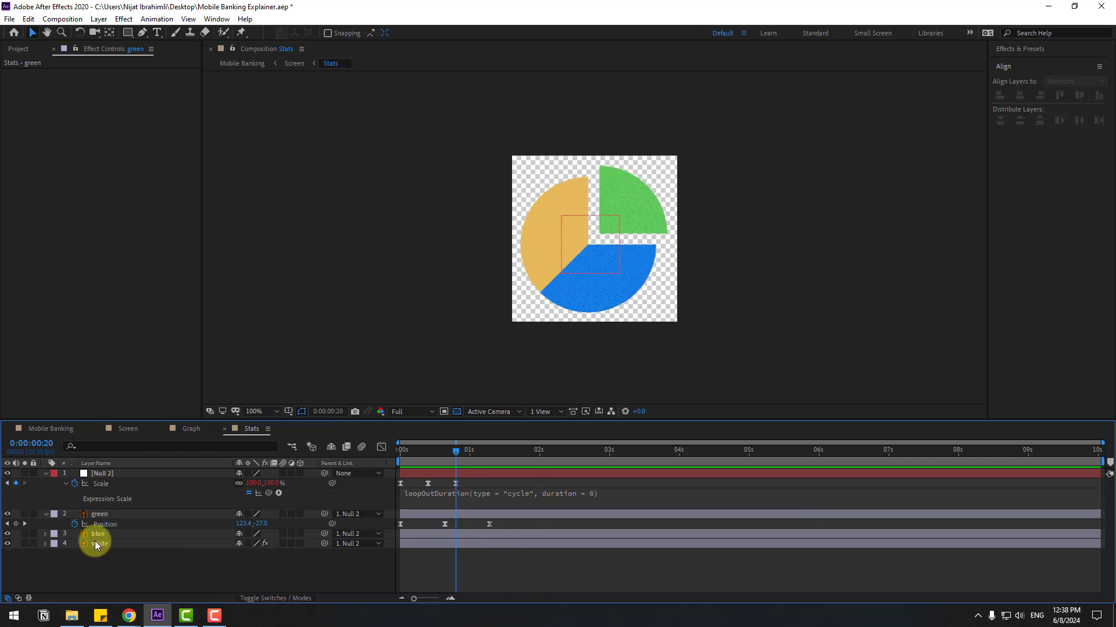
# Step: Add the expression loopOutDuration(type = "cycle", duration = 0) to the green slice's position and preview the loop
pyautogui.keyDown('alt'); pyautogui.click(75, 524); pyautogui.keyUp('alt')
pyautogui.click(279, 533)
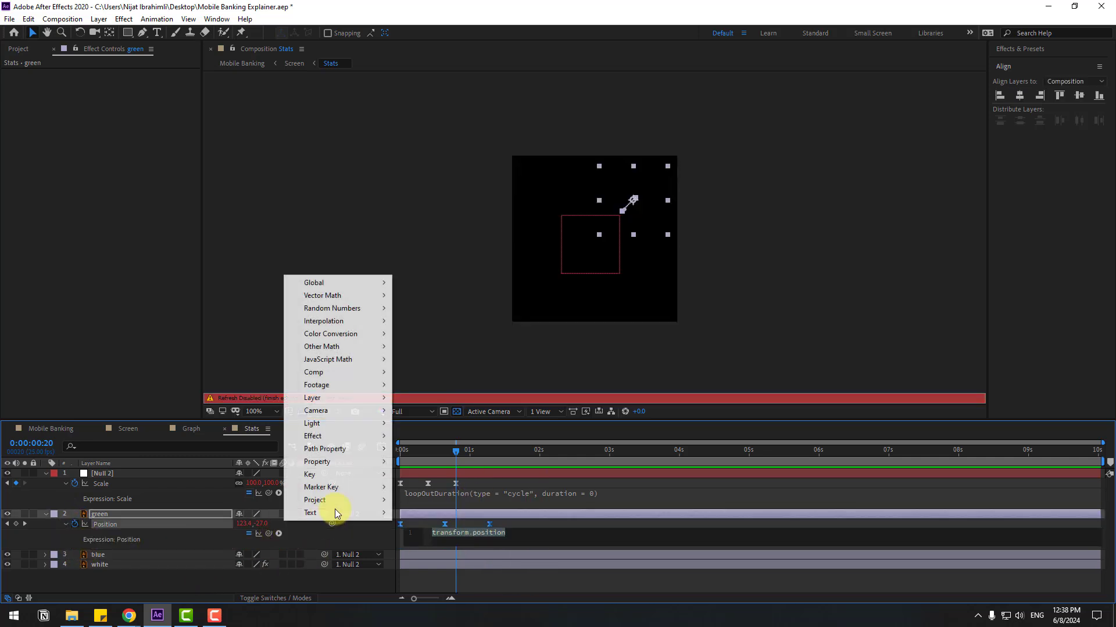
pyautogui.moveTo(352, 461)
pyautogui.click(503, 349)
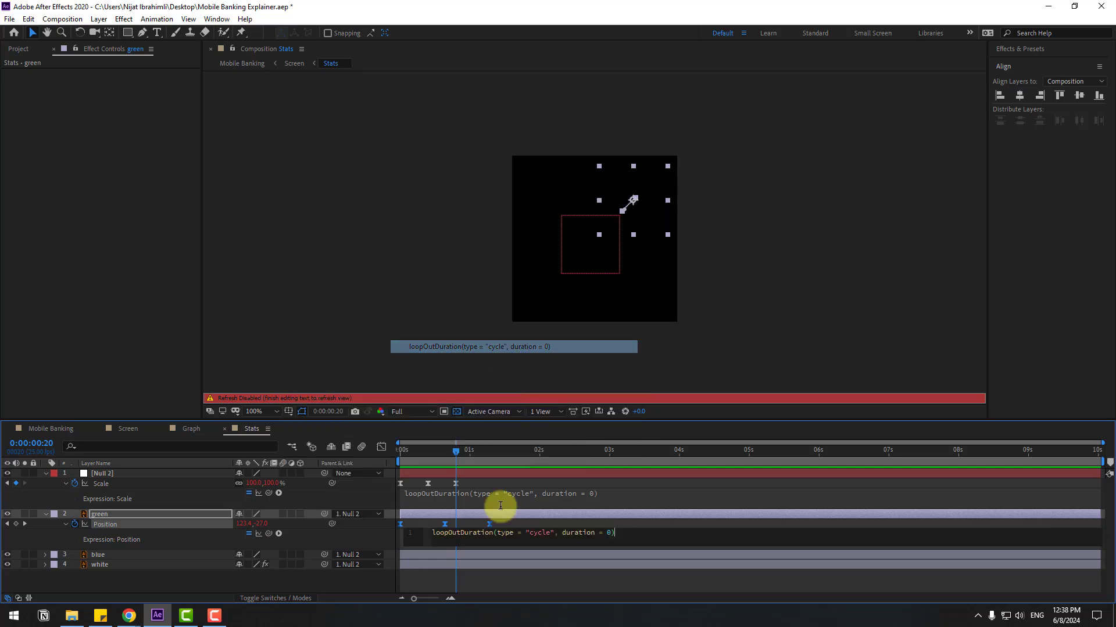
pyautogui.click(479, 575)
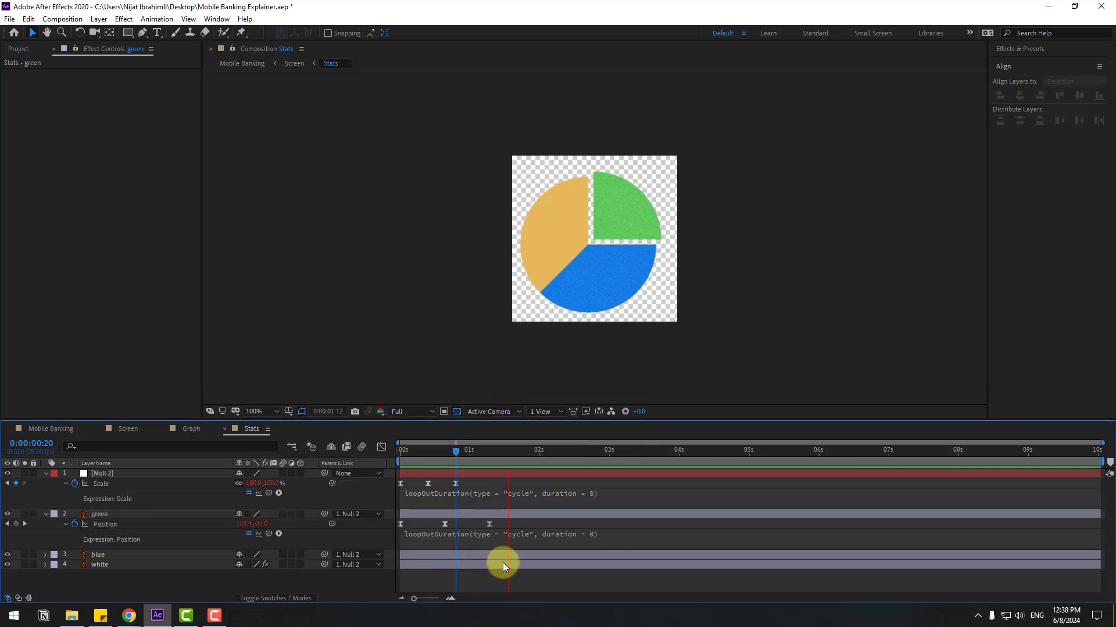
pyautogui.press('space')
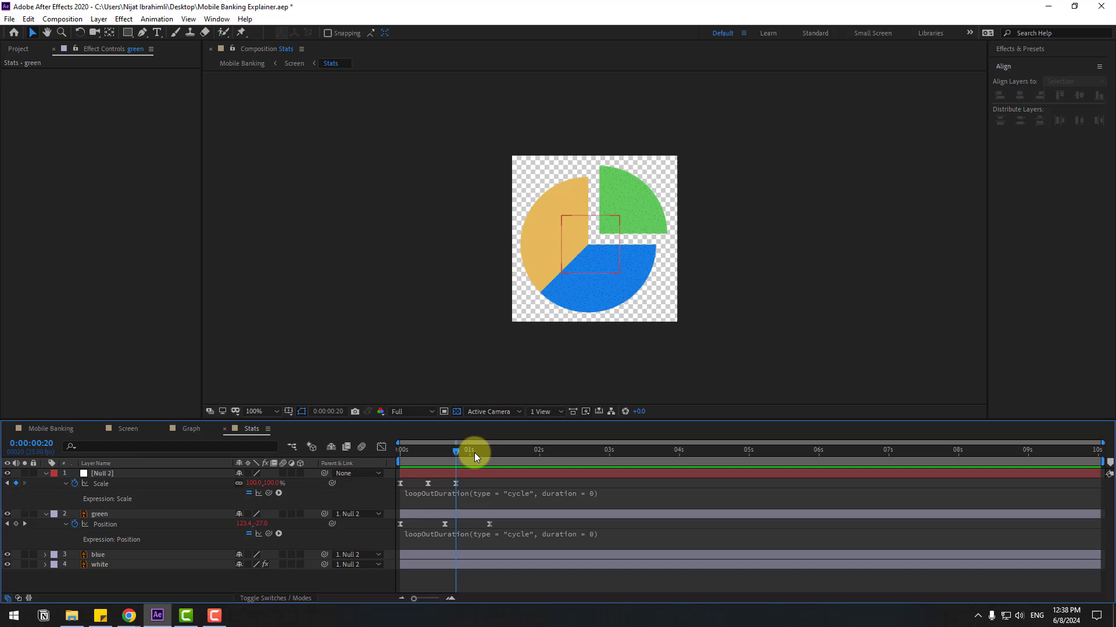
# Step: Close the Stats and Graph compositions, check the pie chart in Screen, and preview it in the Mobile Banking composition
pyautogui.click(224, 429)
pyautogui.click(162, 430)
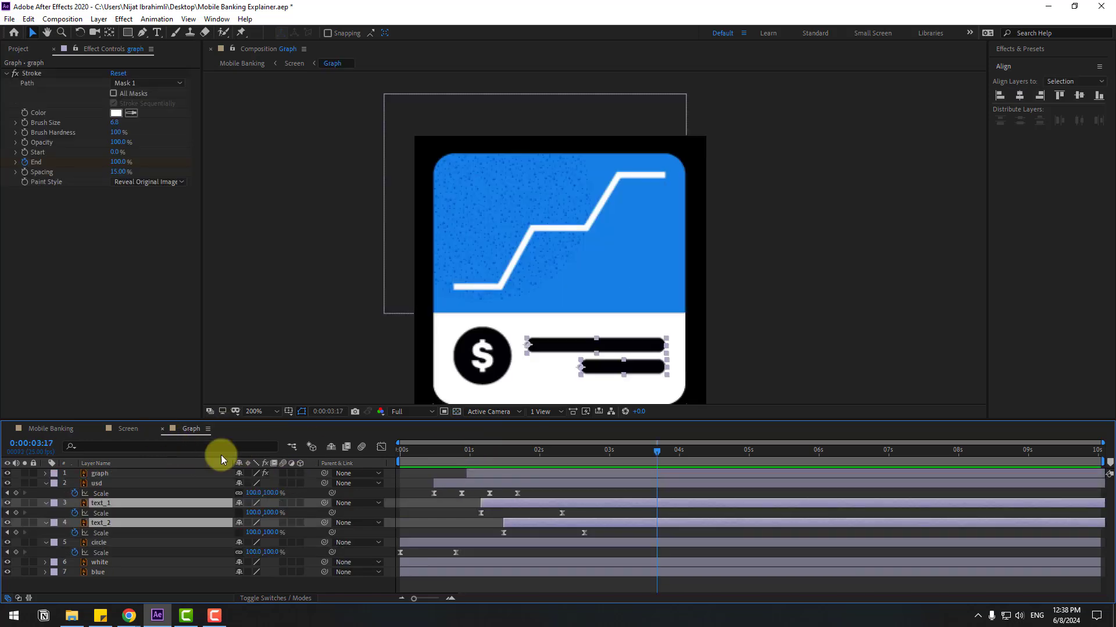
pyautogui.moveTo(575, 454); pyautogui.dragTo(738, 442)
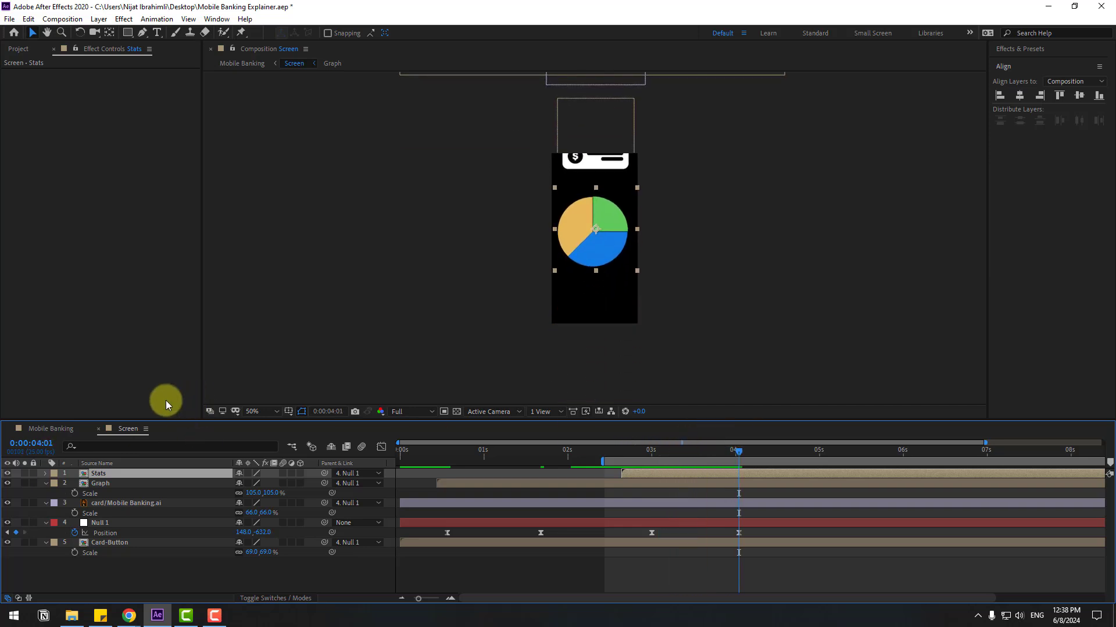
pyautogui.click(43, 428)
pyautogui.press('space')
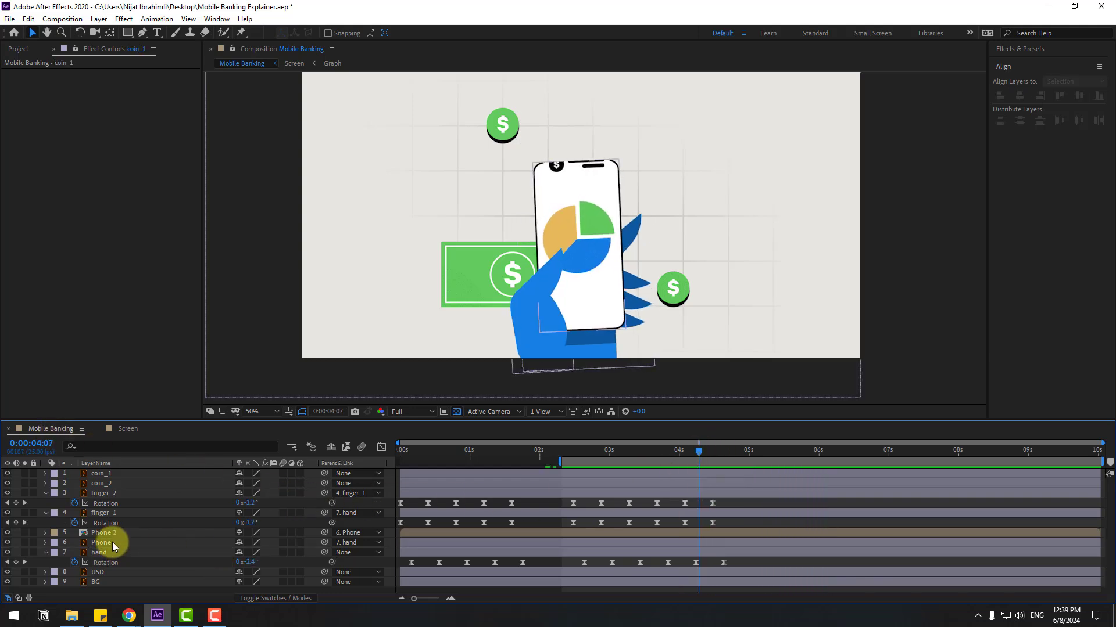
# Step: Rename the Phone 2 layer in the Mobile Banking composition to DISPLAY
pyautogui.click(107, 534)
pyautogui.press('Return')
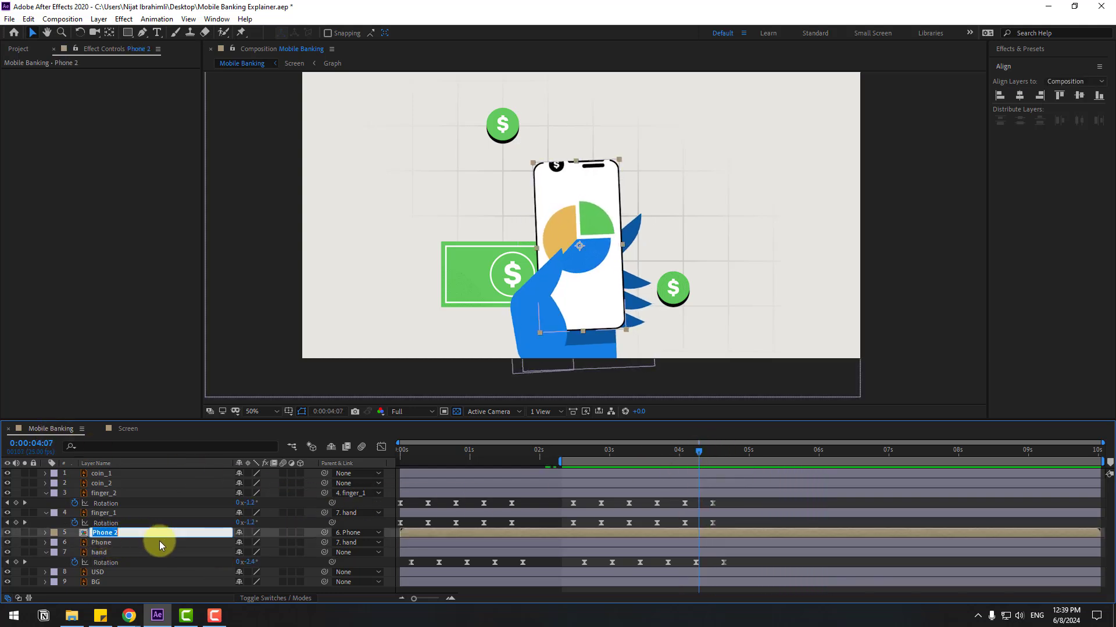
pyautogui.write('DISPLAY')
pyautogui.press('Return')
# Step: Solo the DISPLAY and Phone layers
pyautogui.keyDown('ctrl'); pyautogui.click(81, 543); pyautogui.keyUp('ctrl')
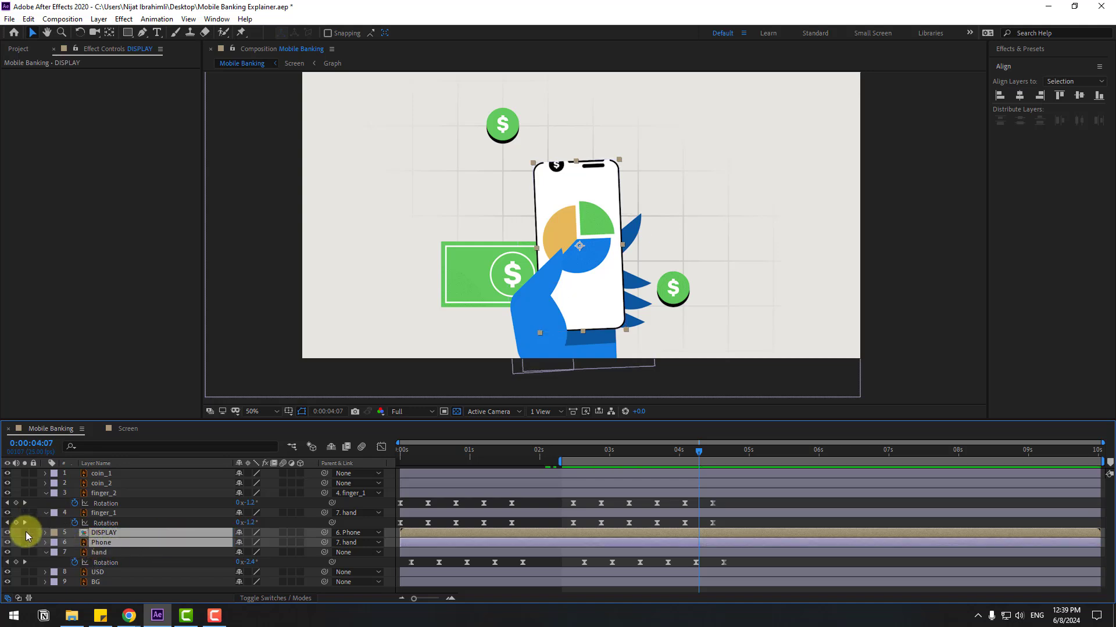
pyautogui.click(25, 532)
pyautogui.click(413, 522)
# Step: Draw a closed four-point Pen mask on the DISPLAY layer along the phone frame, between its upper and lower rounded corners
pyautogui.click(116, 534)
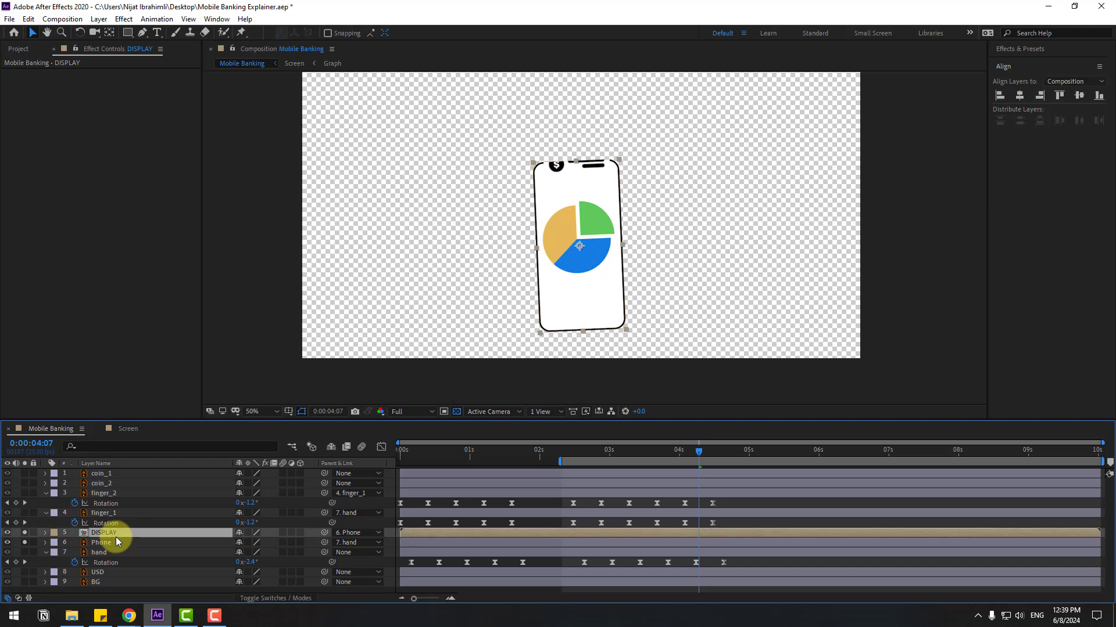
pyautogui.scroll(2, 620, 170)
pyautogui.moveTo(580, 153); pyautogui.dragTo(562, 317)
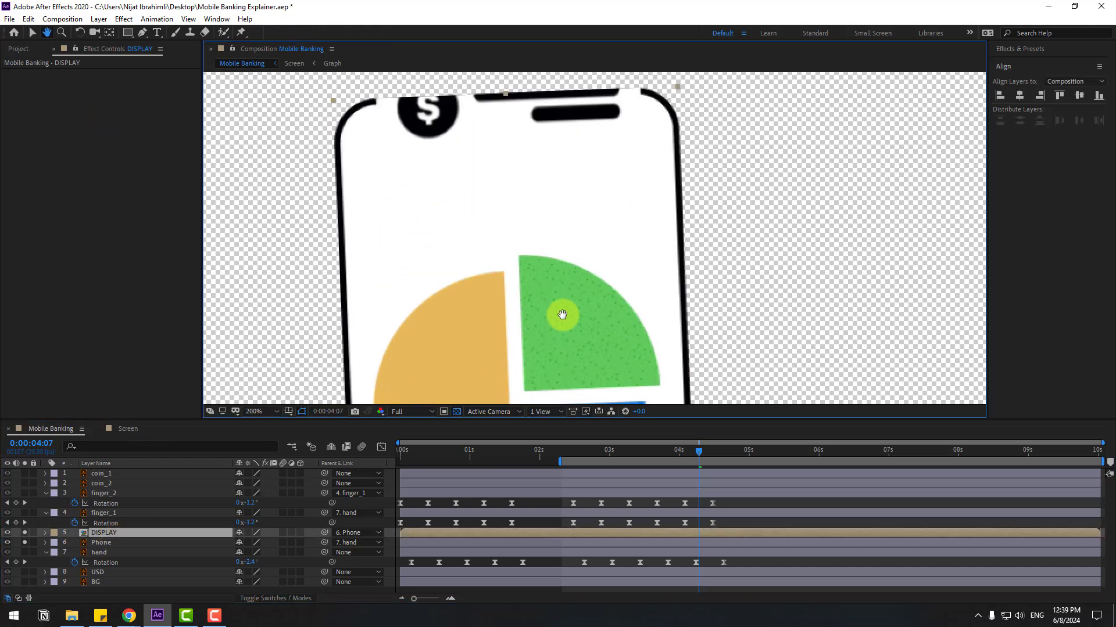
pyautogui.click(142, 33)
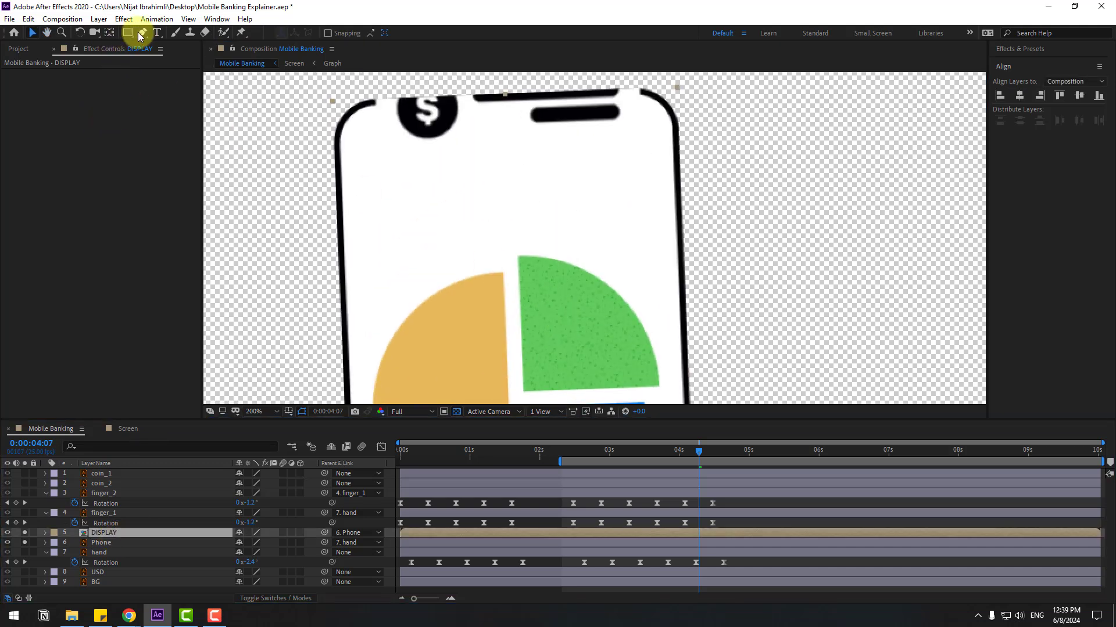
pyautogui.scroll(-2, 469, 256)
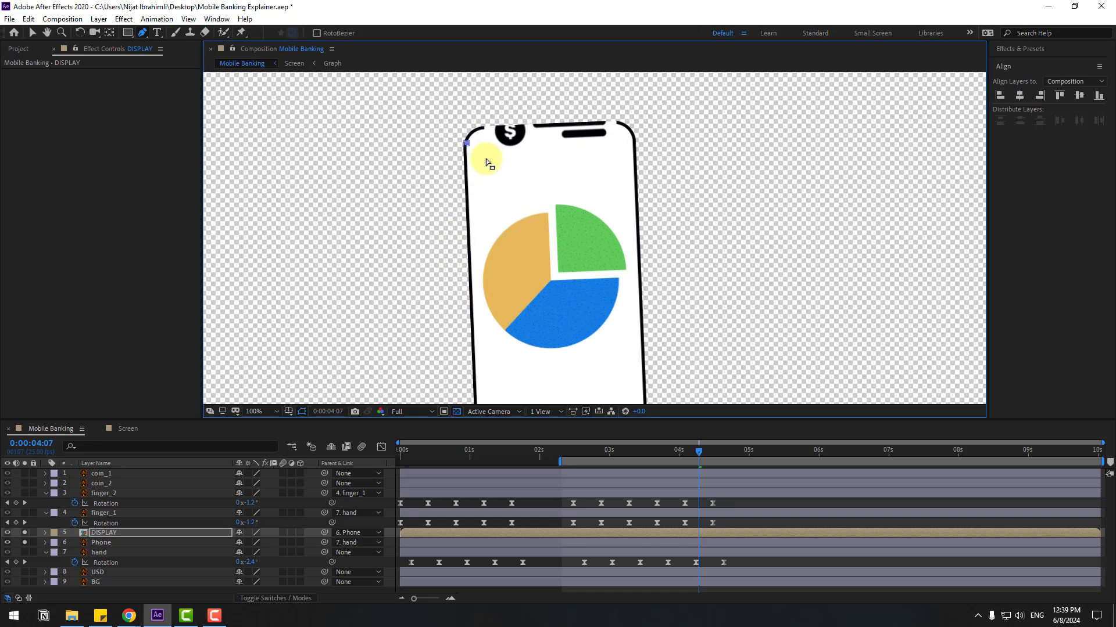
pyautogui.click(467, 143)
pyautogui.click(637, 143)
pyautogui.scroll(-3, 642, 267)
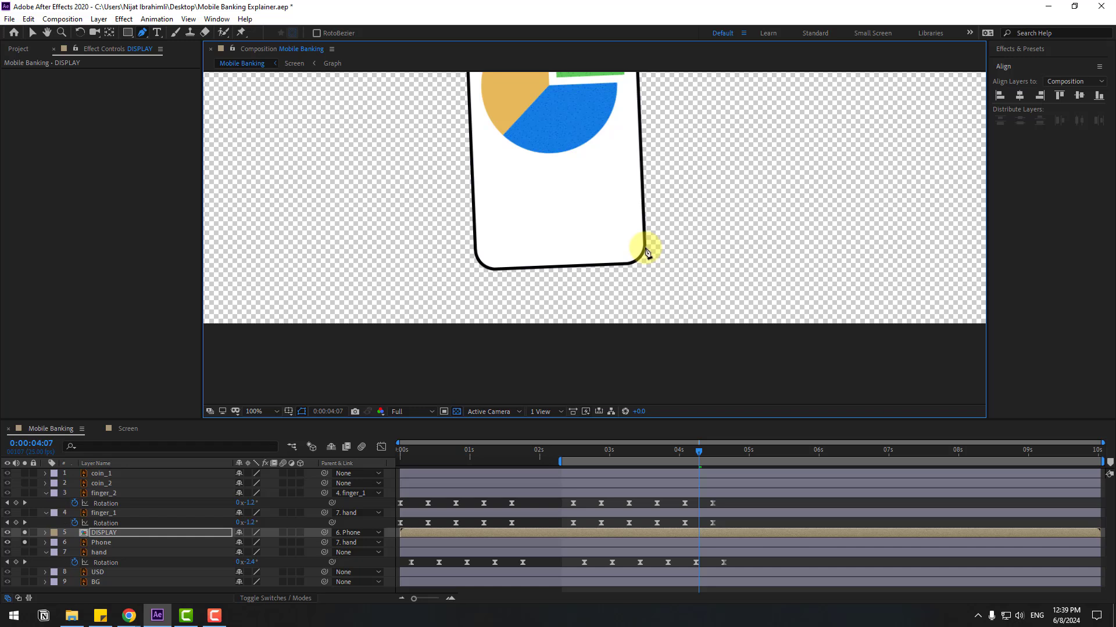
pyautogui.click(477, 260)
pyautogui.scroll(4, 477, 261)
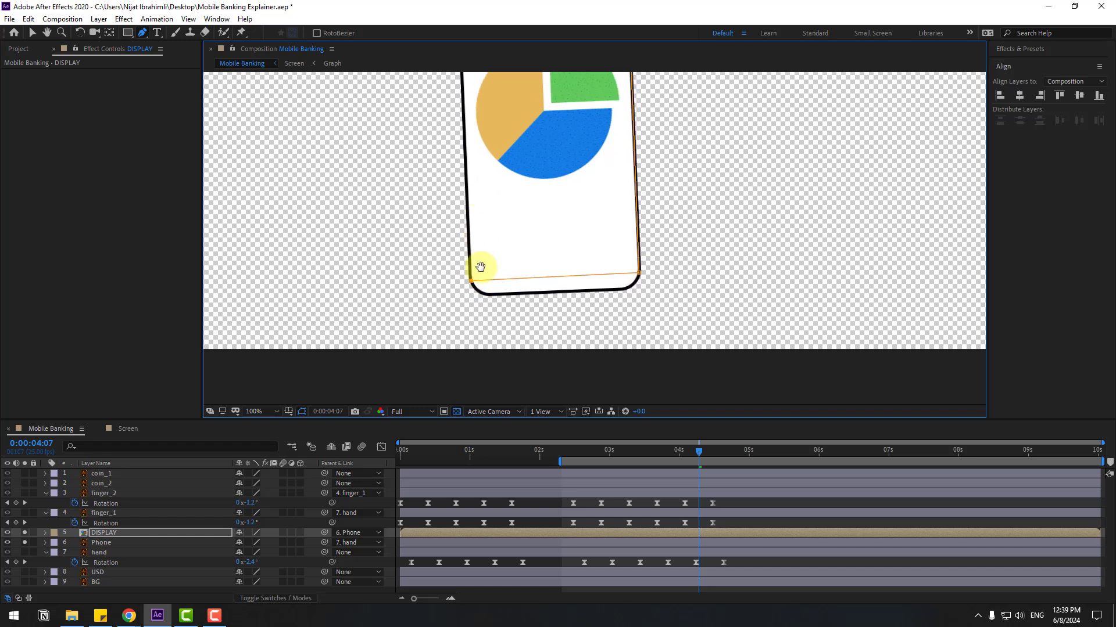
pyautogui.click(457, 77)
pyautogui.scroll(2, 473, 236)
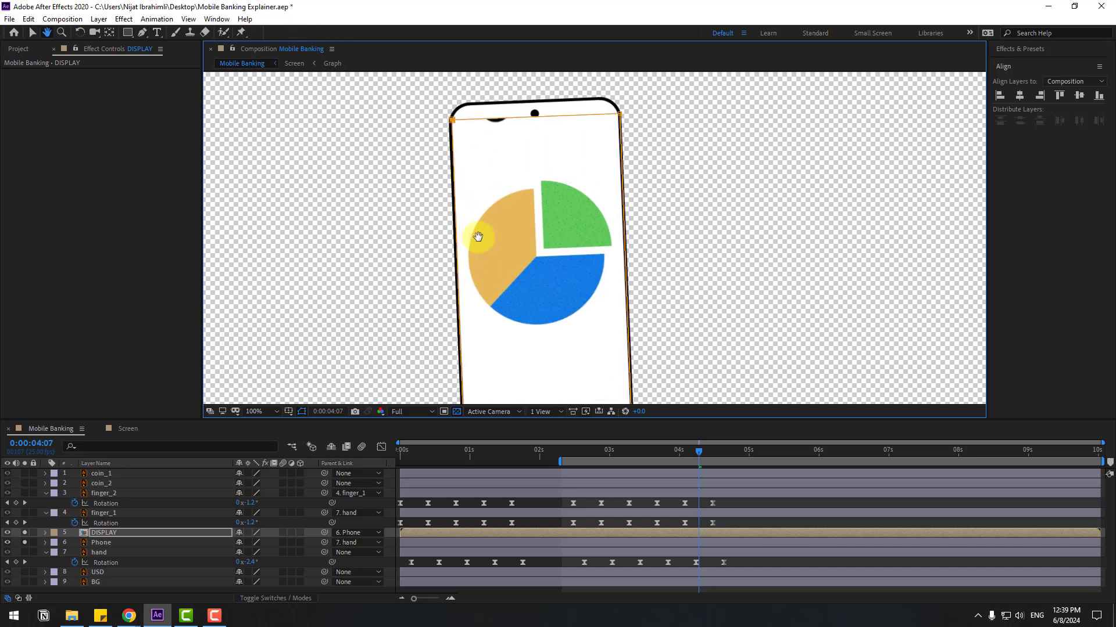
# Step: Lower the two upper points of the DISPLAY mask slightly so its upper edge runs below the phone's camera dot
pyautogui.click(32, 33)
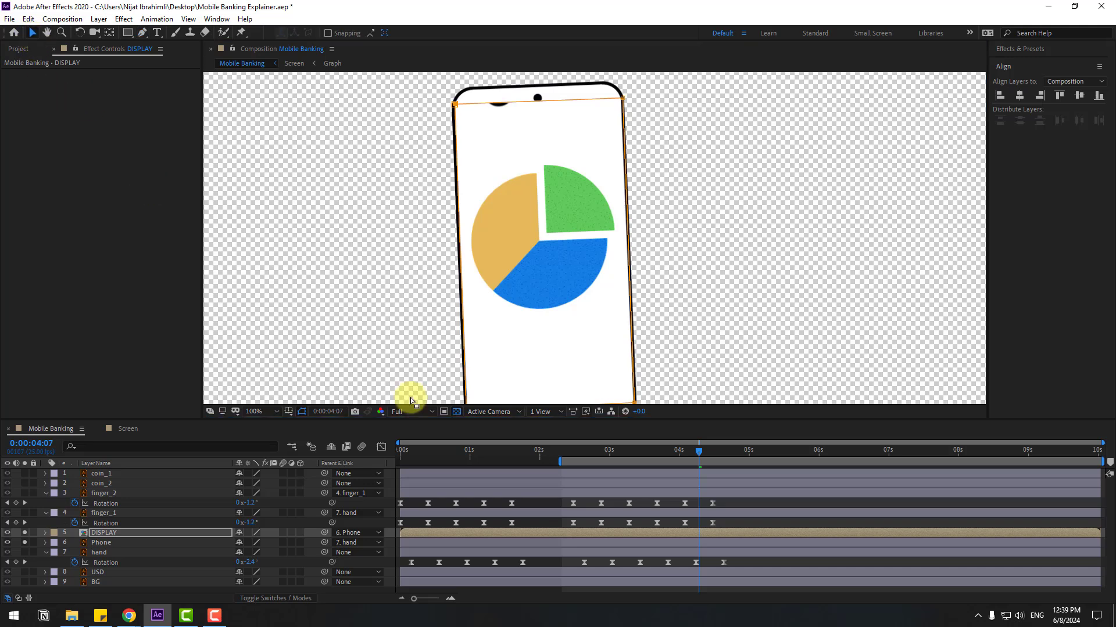
pyautogui.click(561, 522)
pyautogui.scroll(-1, 601, 333)
pyautogui.moveTo(557, 452); pyautogui.dragTo(665, 447)
pyautogui.moveTo(689, 445); pyautogui.dragTo(705, 447)
pyautogui.scroll(4, 632, 269)
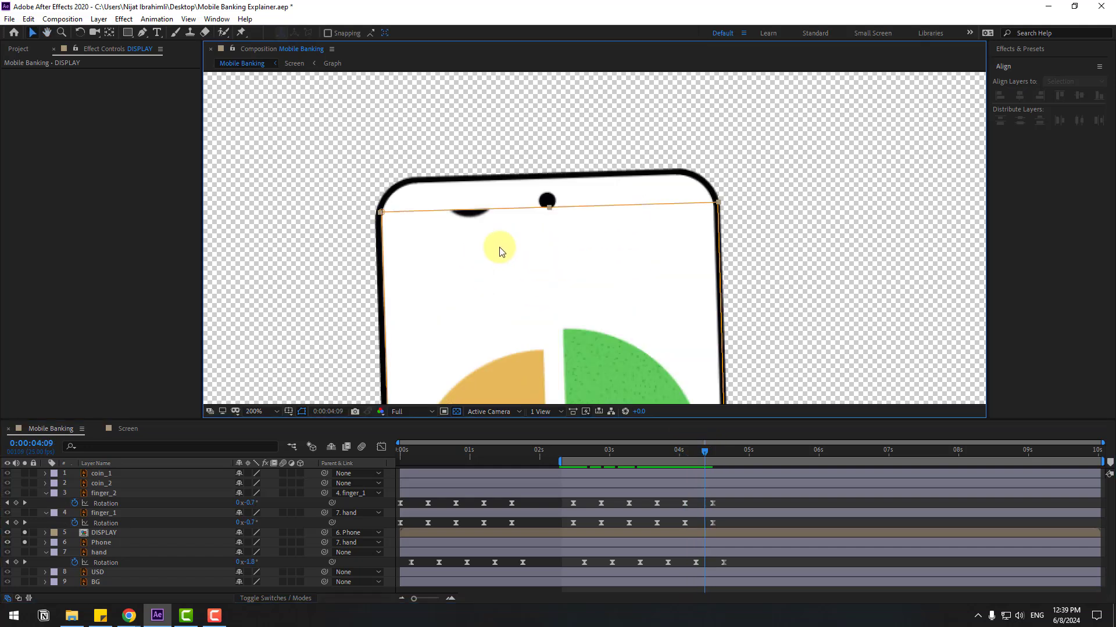
pyautogui.click(498, 249)
pyautogui.moveTo(382, 214); pyautogui.dragTo(383, 224)
pyautogui.moveTo(717, 204); pyautogui.dragTo(715, 215)
pyautogui.click(734, 526)
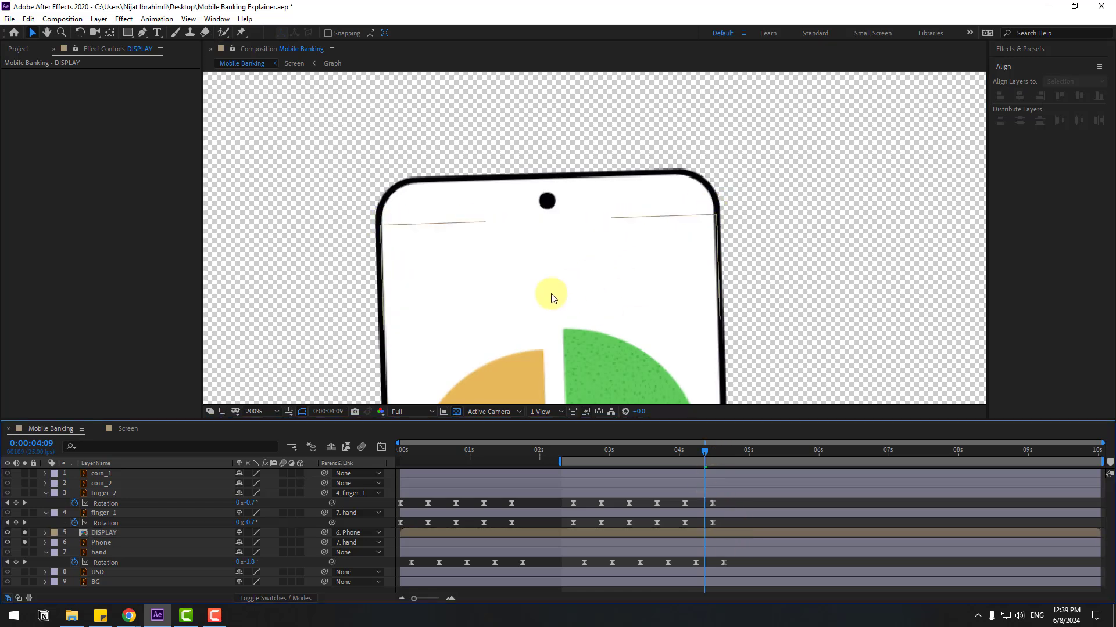
# Step: Preview the masked display, unsolo the DISPLAY and Phone layers, and preview the full Mobile Banking composition
pyautogui.scroll(-4, 550, 293)
pyautogui.press('space')
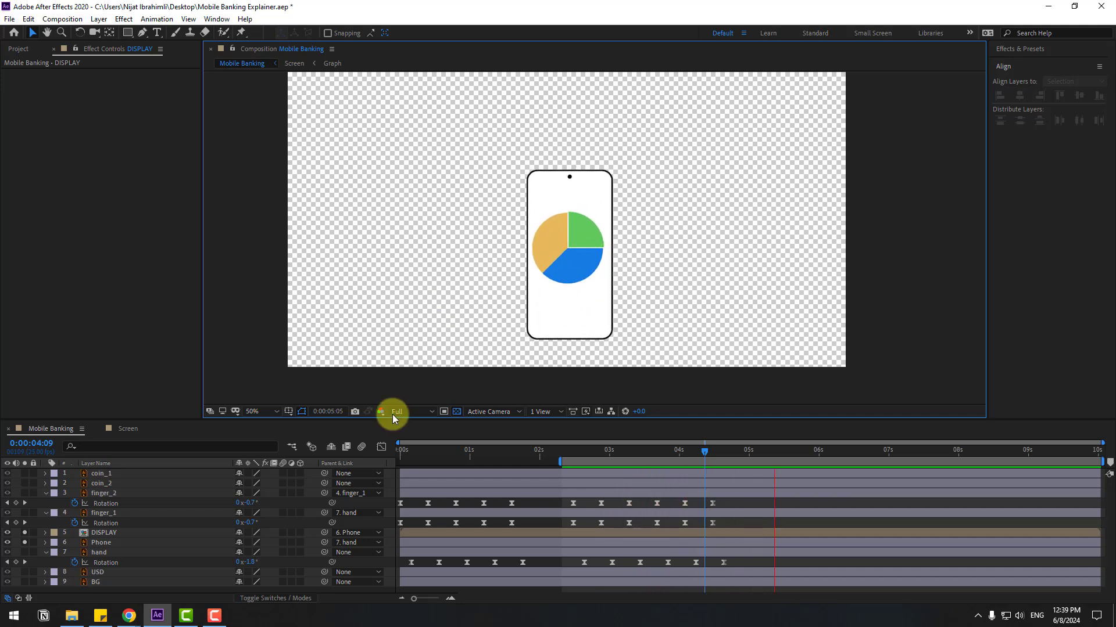
pyautogui.press('space')
pyautogui.click(26, 533)
pyautogui.click(25, 542)
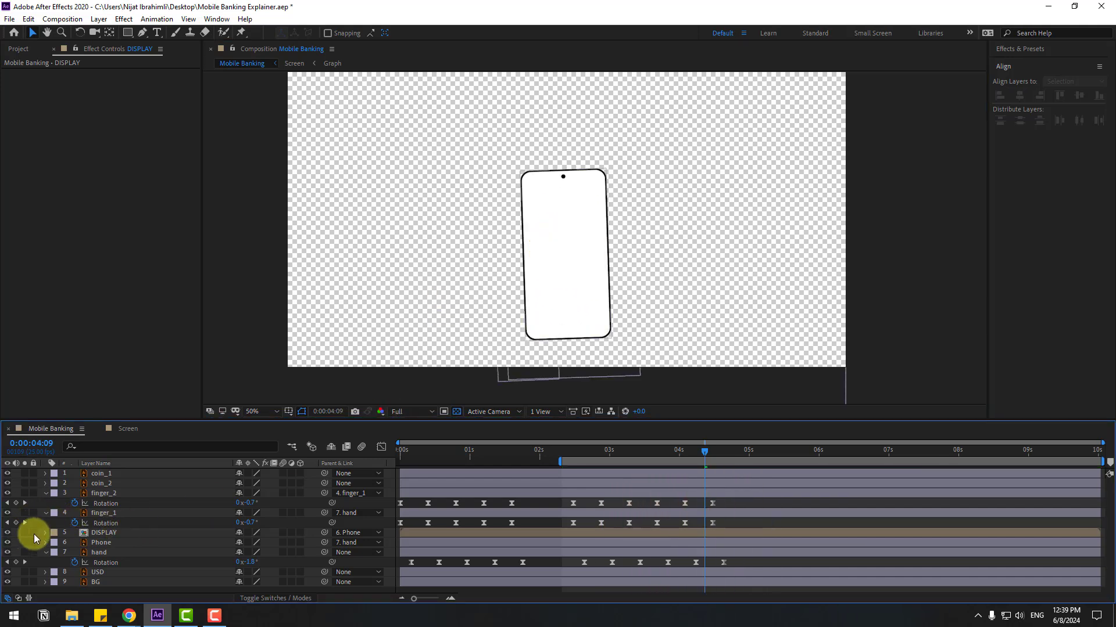
pyautogui.press('space')
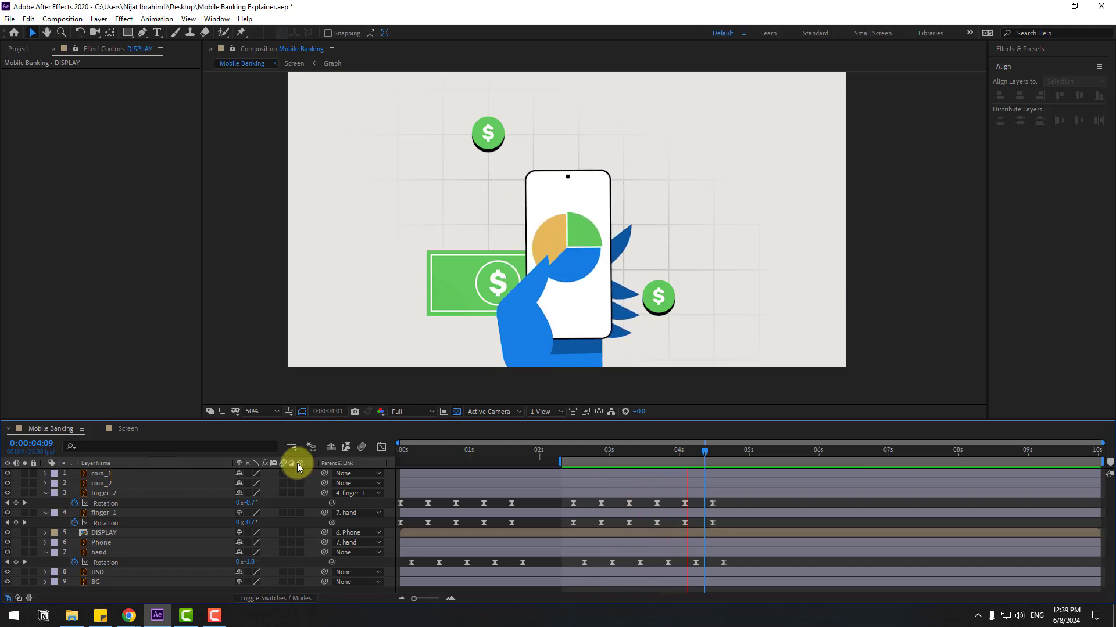
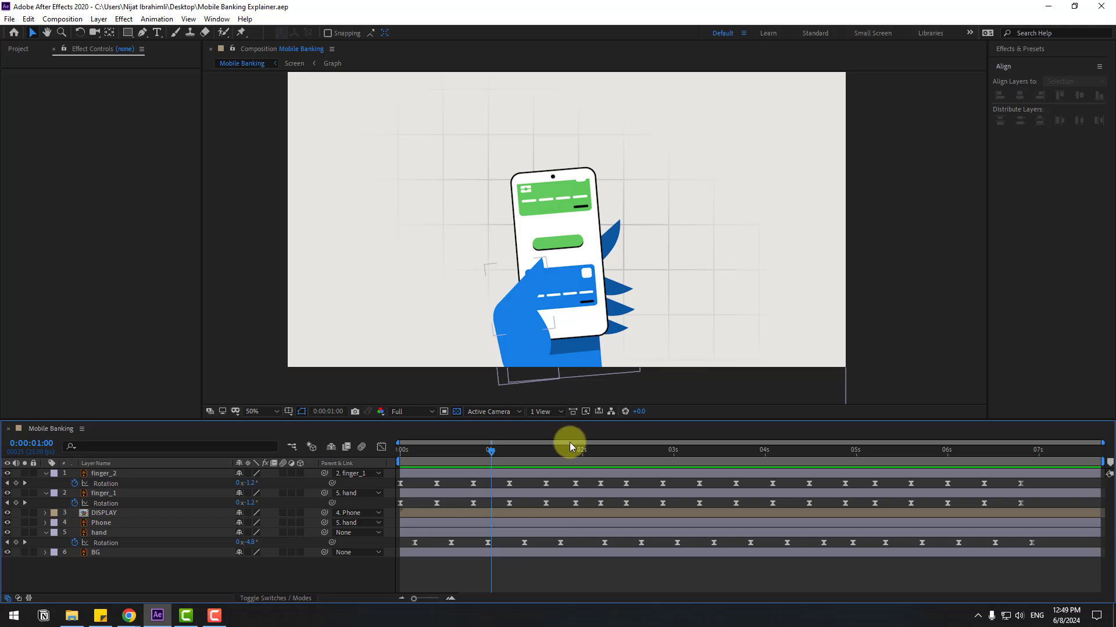
# Step: Reveal the hand layer's Position alongside its Rotation and set a Position keyframe at 0:00:00:00
pyautogui.click(103, 535)
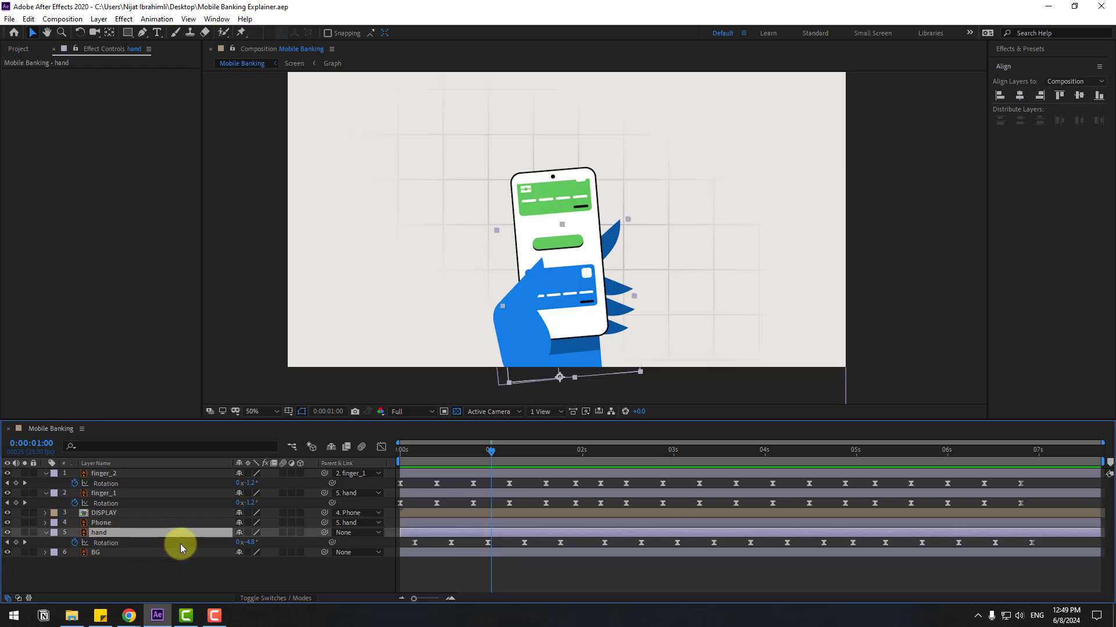
pyautogui.moveTo(450, 456); pyautogui.dragTo(396, 455)
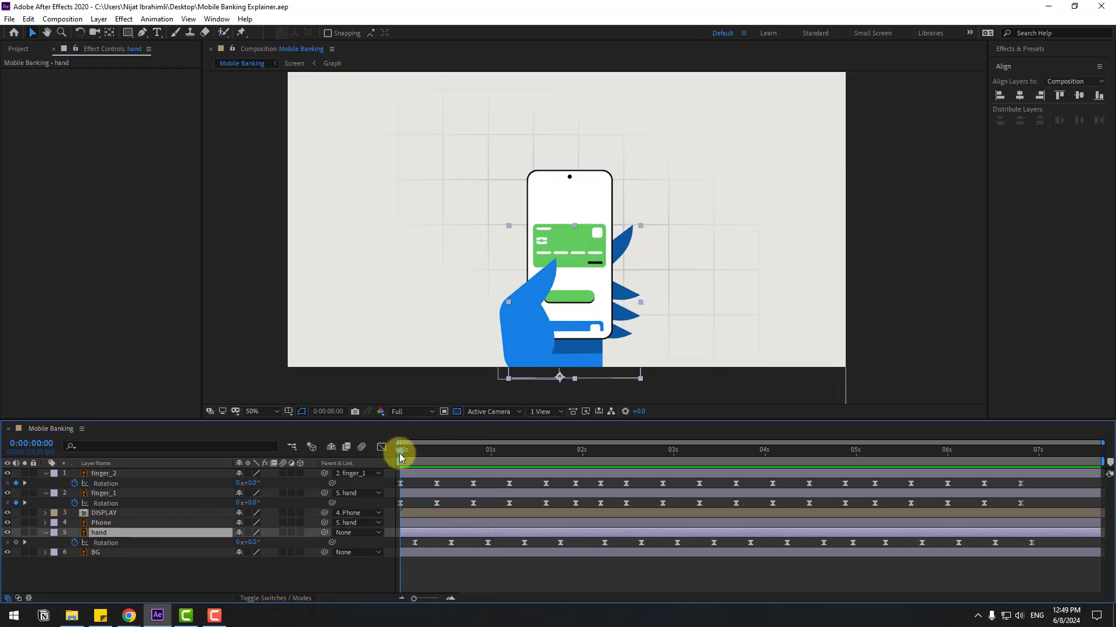
pyautogui.hotkey('shift', 'p')
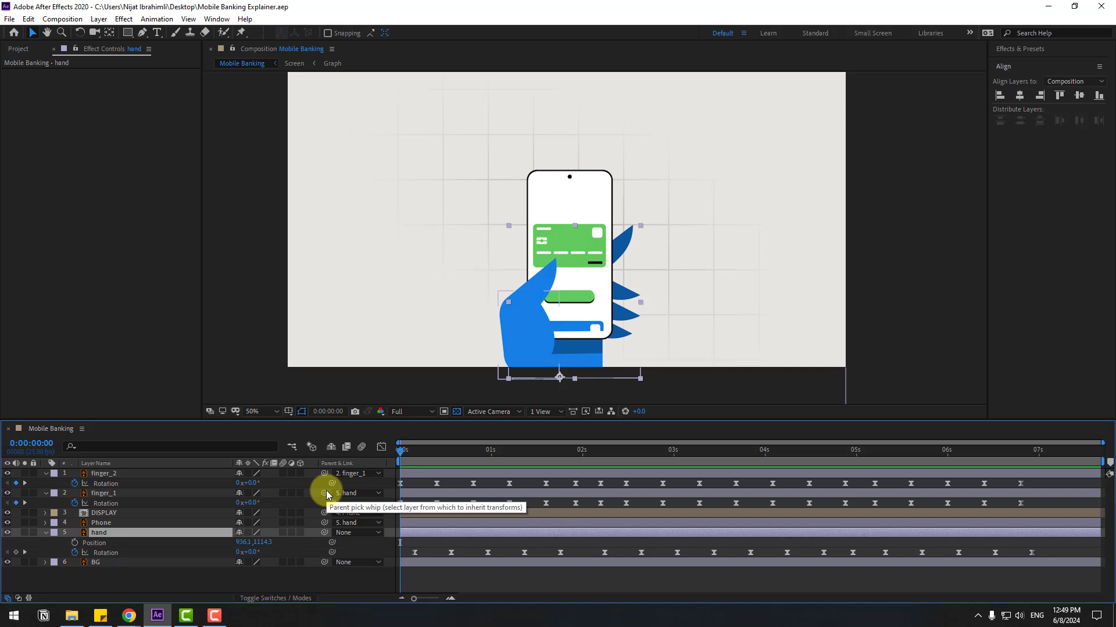
pyautogui.click(75, 542)
# Step: At 0:00:00:10, nudge the hand layer straight down to a Position of 936.1, 1134.3
pyautogui.press('space')
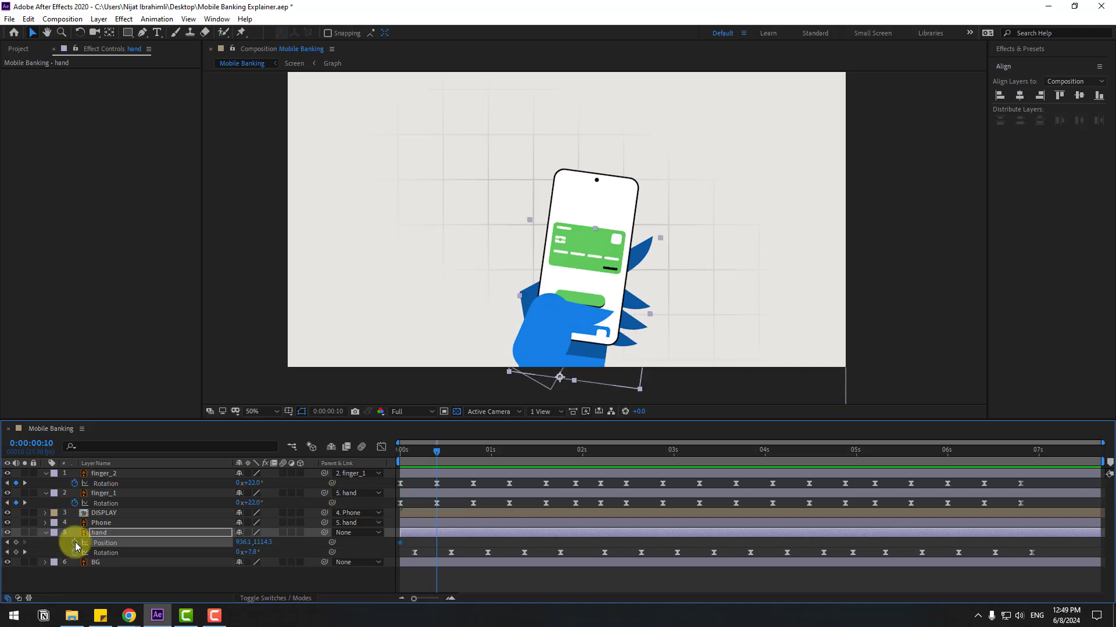
pyautogui.press('Down')
pyautogui.press('Down')
pyautogui.press('Down')
pyautogui.press('Down')
pyautogui.press('Down')
pyautogui.press('Down')
pyautogui.press('Down')
pyautogui.press('Down')
pyautogui.press('Down')
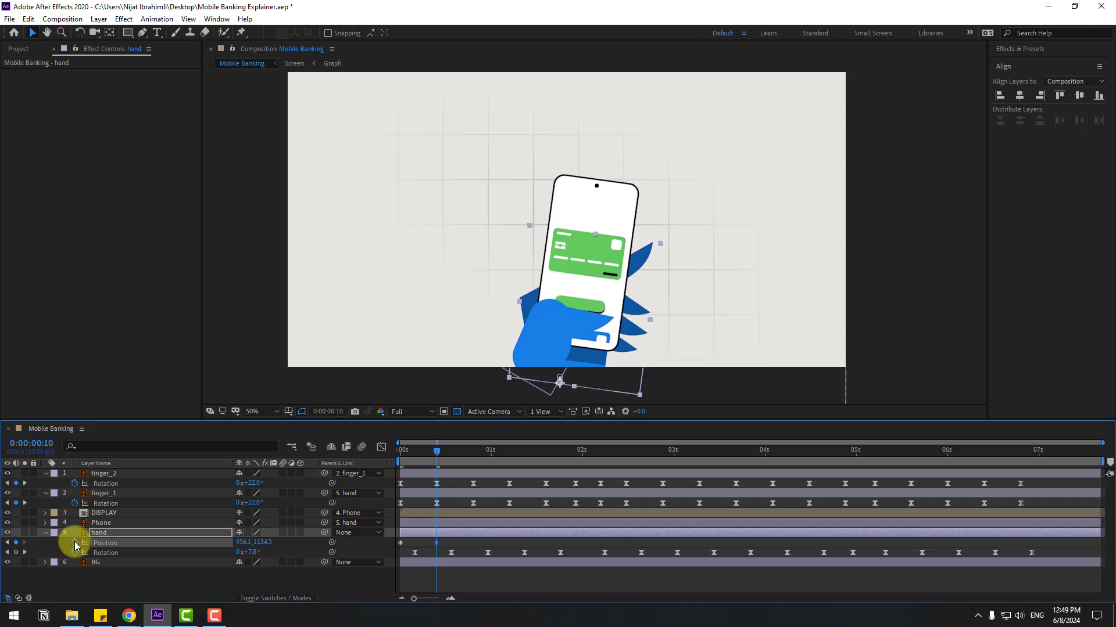
# Step: Copy the hand's first Position keyframe and paste it at 0:00:00:20
pyautogui.hotkey('shift', 'pagedown')
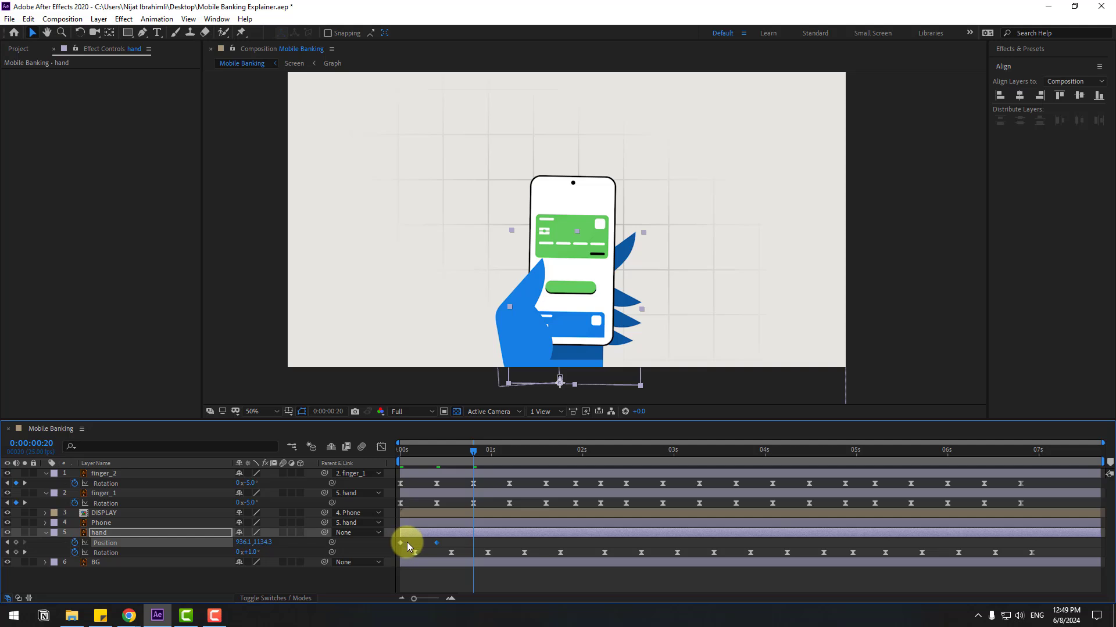
pyautogui.moveTo(407, 542); pyautogui.dragTo(397, 549)
pyautogui.hotkey('ctrl', 'c')
pyautogui.hotkey('ctrl', 'v')
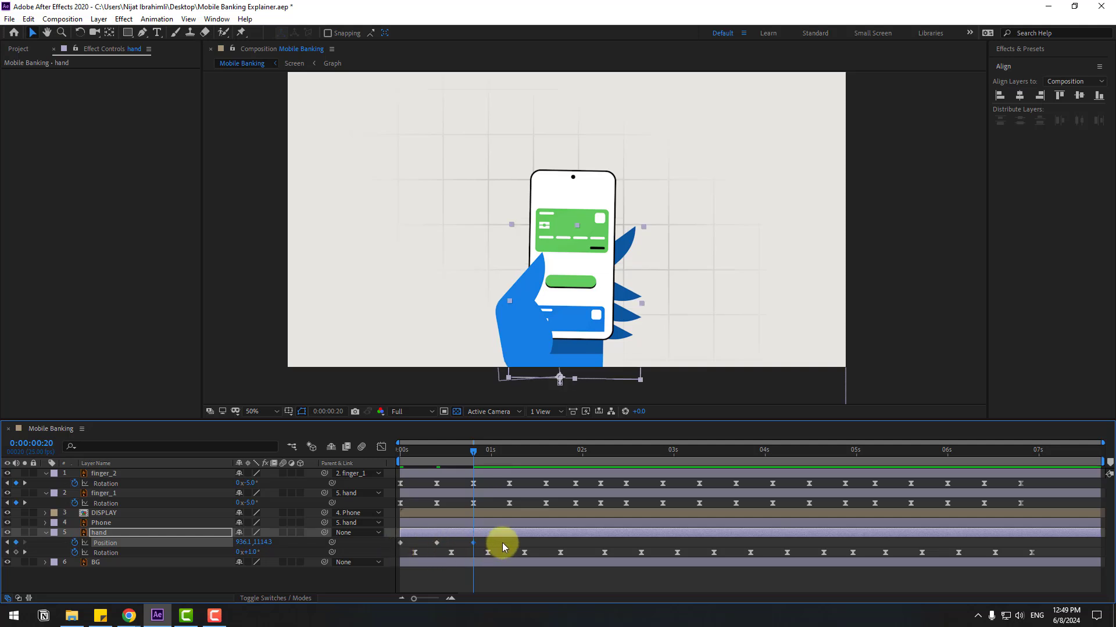
# Step: Apply Easy Ease to the hand's three Position keyframes and preview the motion
pyautogui.moveTo(481, 545); pyautogui.dragTo(397, 544)
pyautogui.rightClick(401, 542)
pyautogui.moveTo(465, 535)
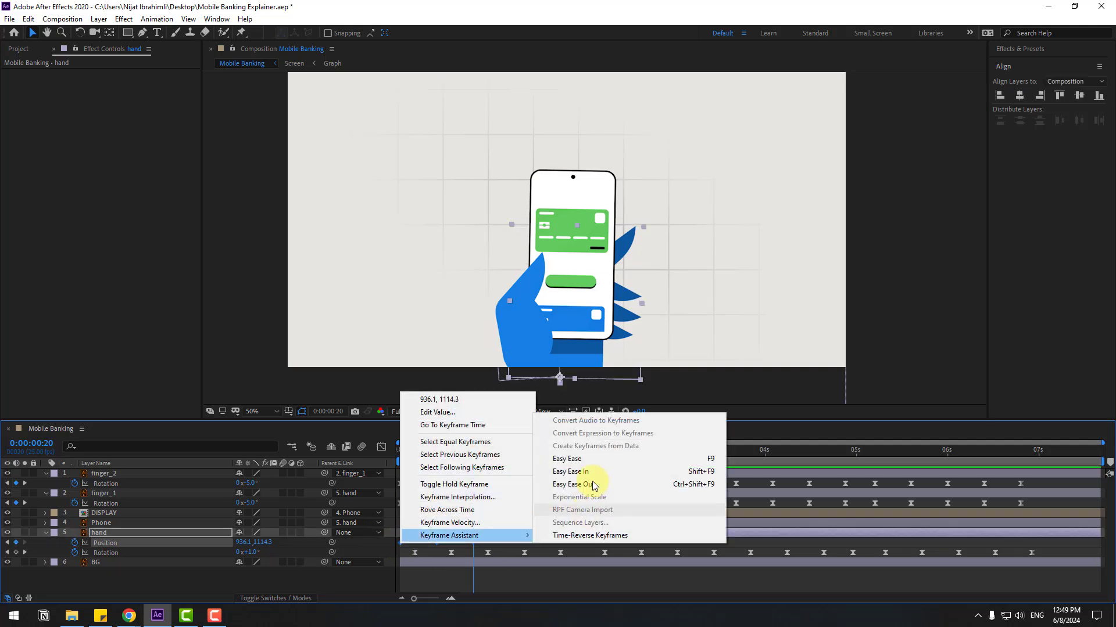
pyautogui.click(588, 466)
pyautogui.click(513, 577)
pyautogui.press('space')
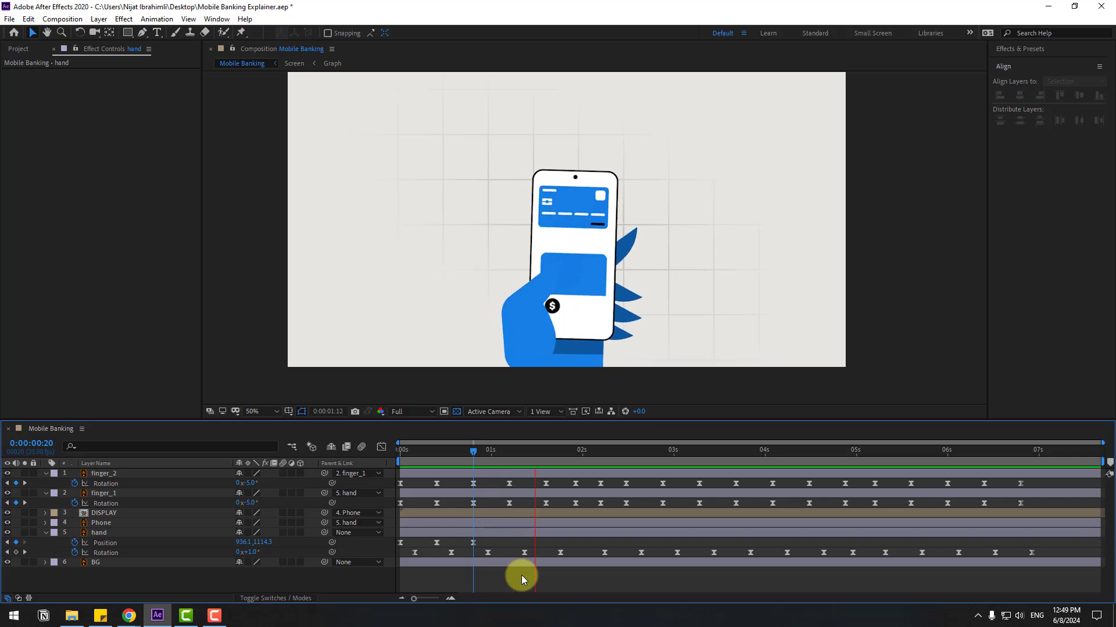
pyautogui.press('space')
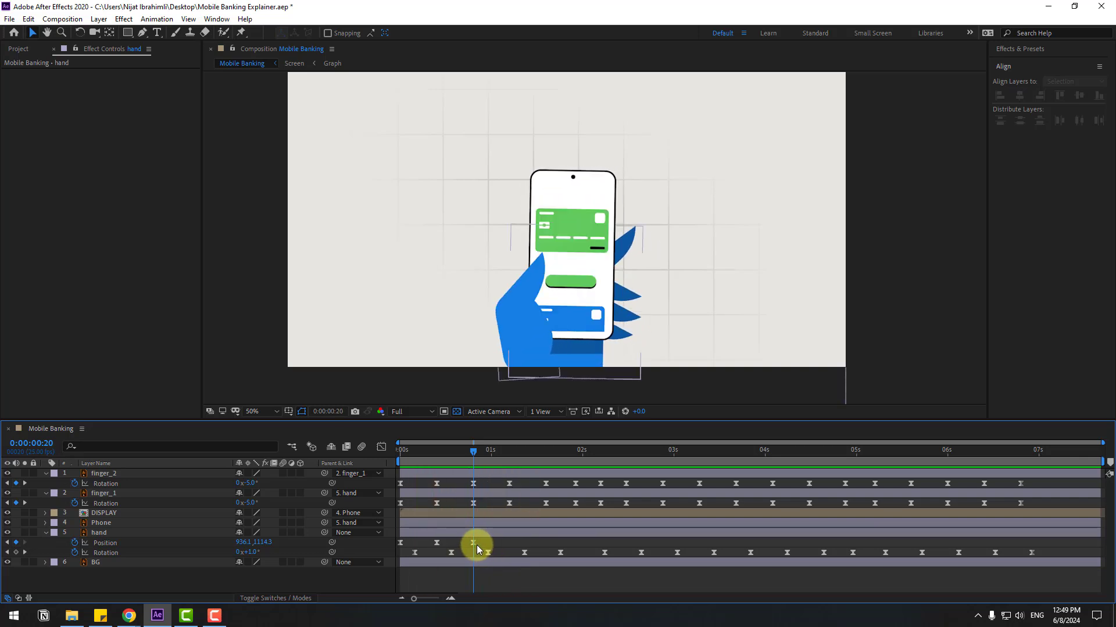
# Step: Duplicate the hand's three Position keyframes to start at about 2.5 seconds, and preview with the work area starting just after 2 seconds
pyautogui.moveTo(480, 543); pyautogui.dragTo(380, 539)
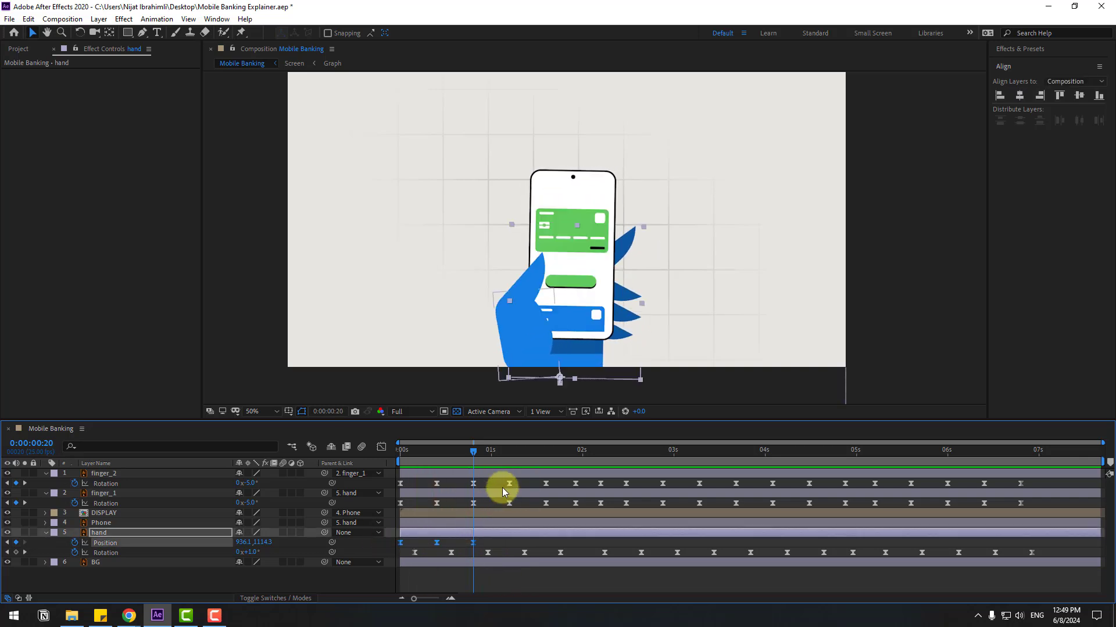
pyautogui.moveTo(494, 458); pyautogui.dragTo(541, 448)
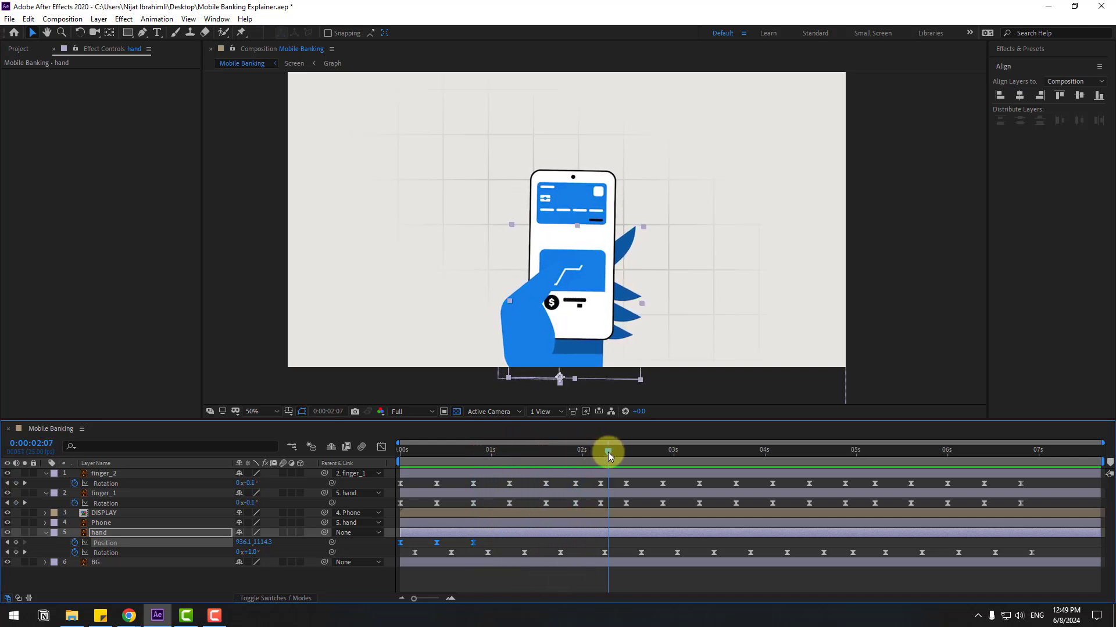
pyautogui.moveTo(640, 452)
pyautogui.mouseDown()
pyautogui.moveTo(689, 447)
pyautogui.moveTo(619, 448)
pyautogui.mouseUp()
pyautogui.hotkey('ctrl', 'v')
pyautogui.moveTo(396, 457); pyautogui.dragTo(591, 466)
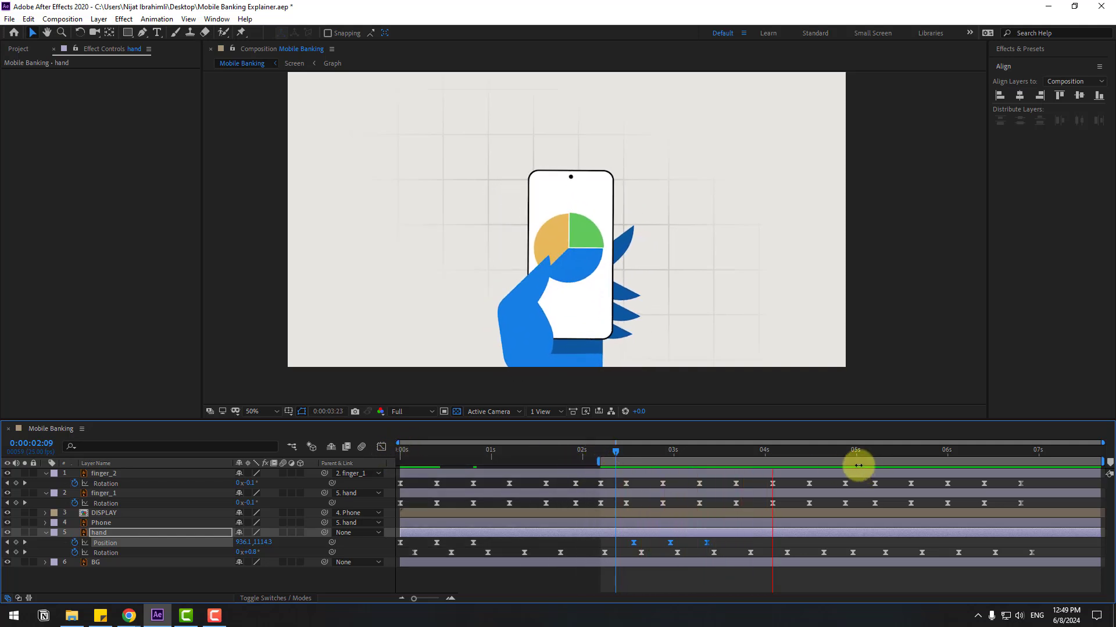
# Step: Paste the three Position keyframes again at 0:00:05:09 and preview with the work area starting at about 5 seconds
pyautogui.moveTo(814, 455); pyautogui.dragTo(891, 445)
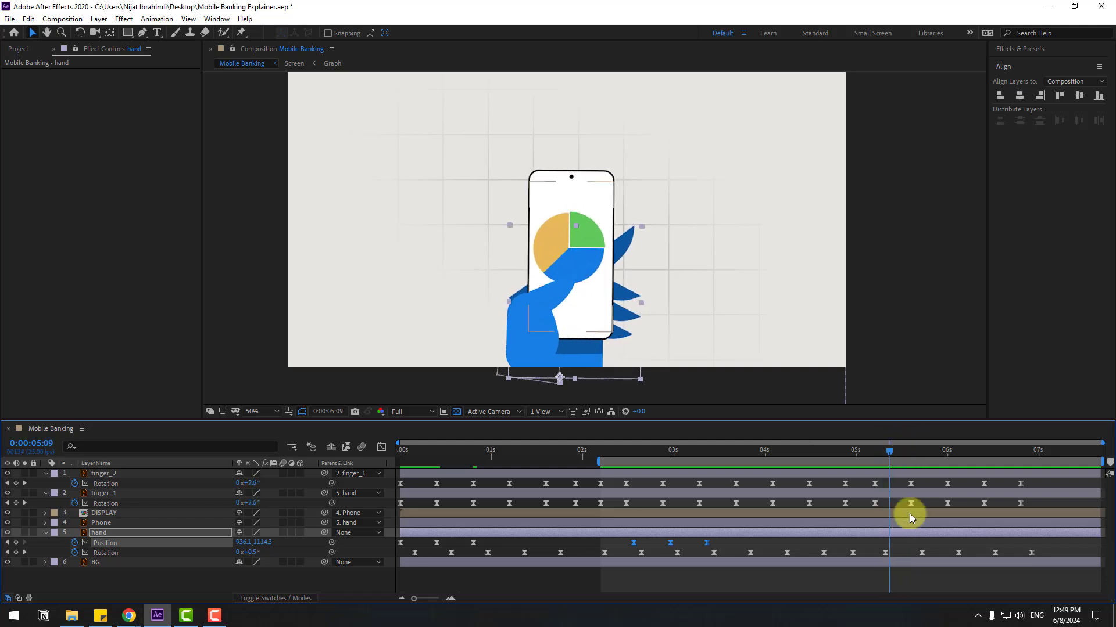
pyautogui.hotkey('ctrl', 'v')
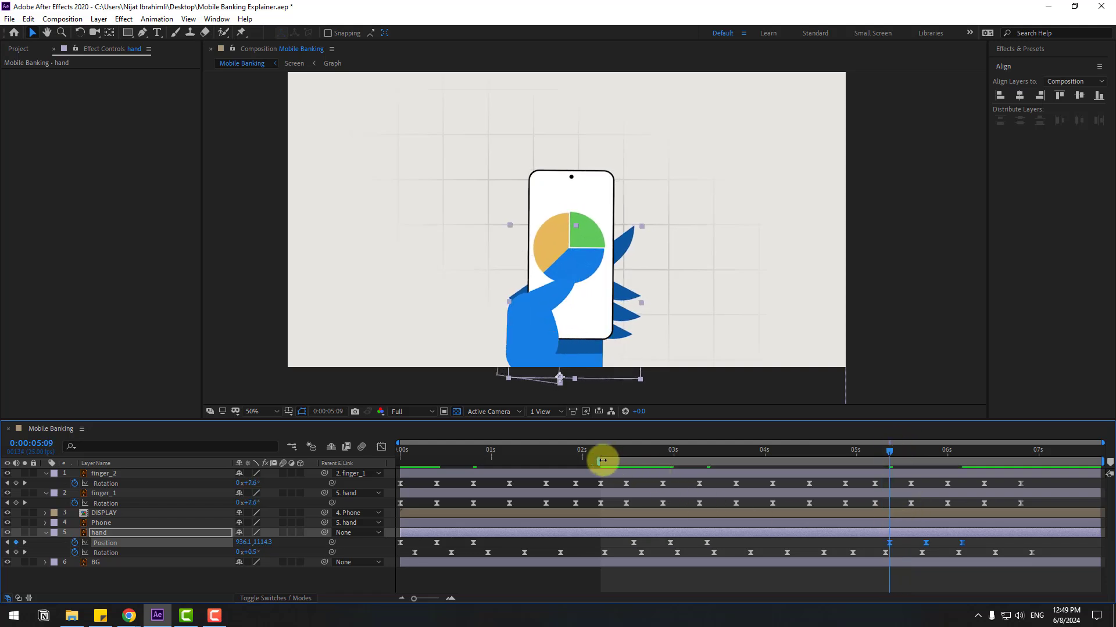
pyautogui.moveTo(597, 460); pyautogui.dragTo(861, 461)
pyautogui.press('space')
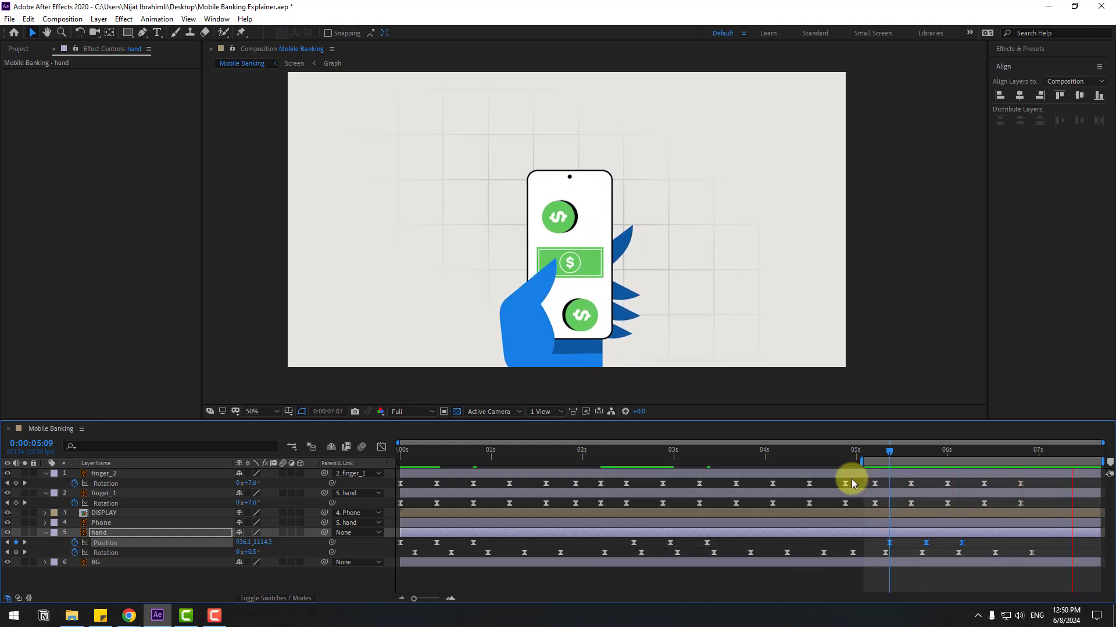
pyautogui.press('space')
# Step: Reset the work area start to the beginning of the composition and preview the whole animation
pyautogui.moveTo(861, 461); pyautogui.dragTo(299, 461)
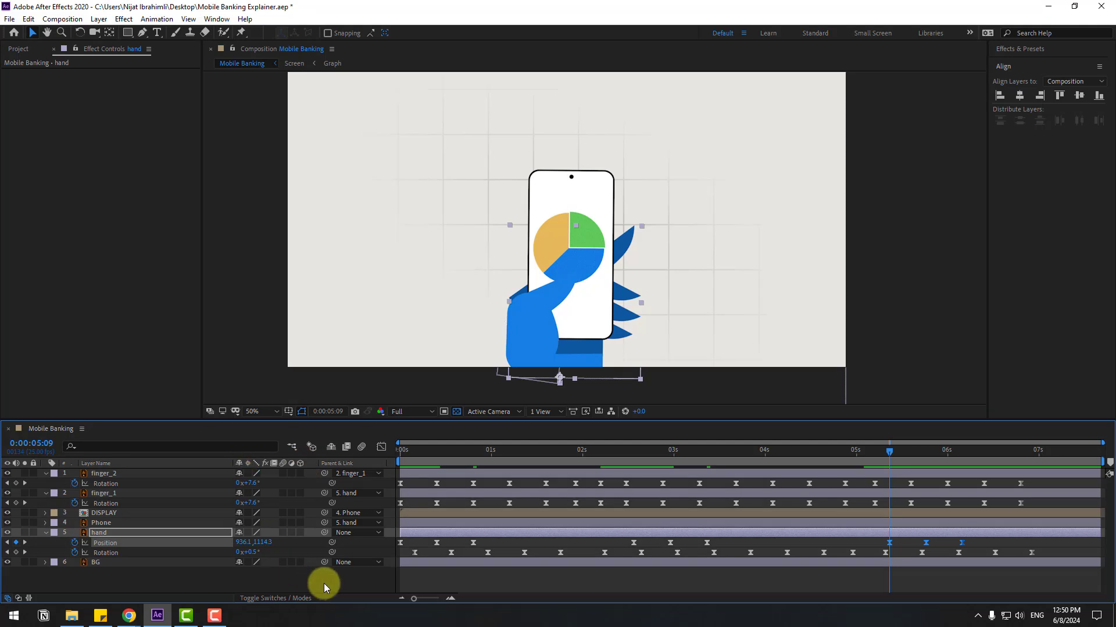
pyautogui.click(294, 571)
pyautogui.press('space')
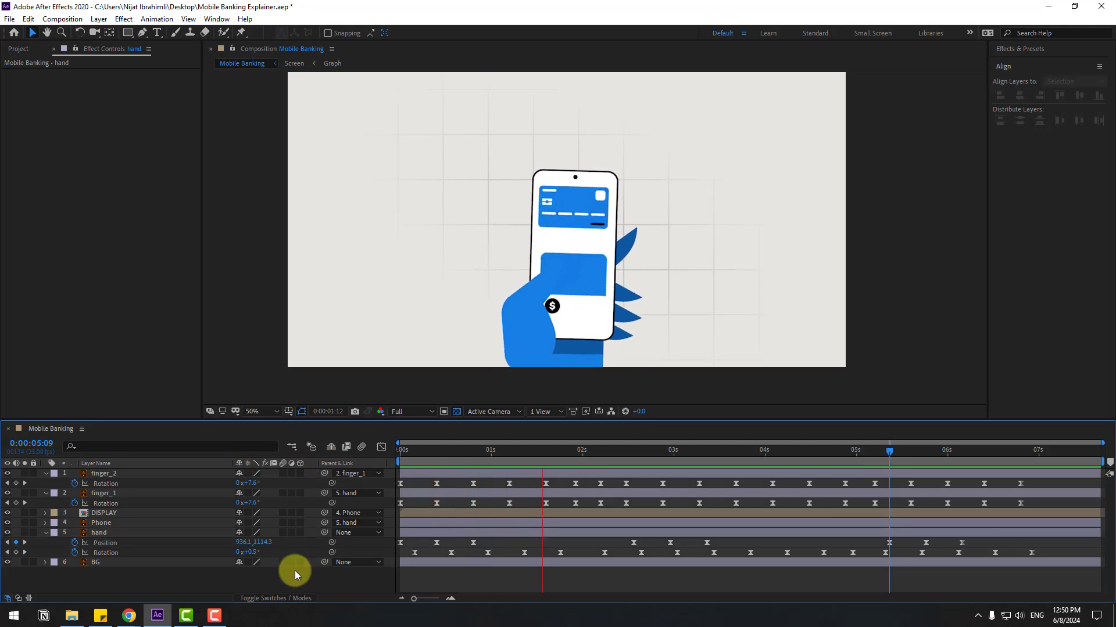